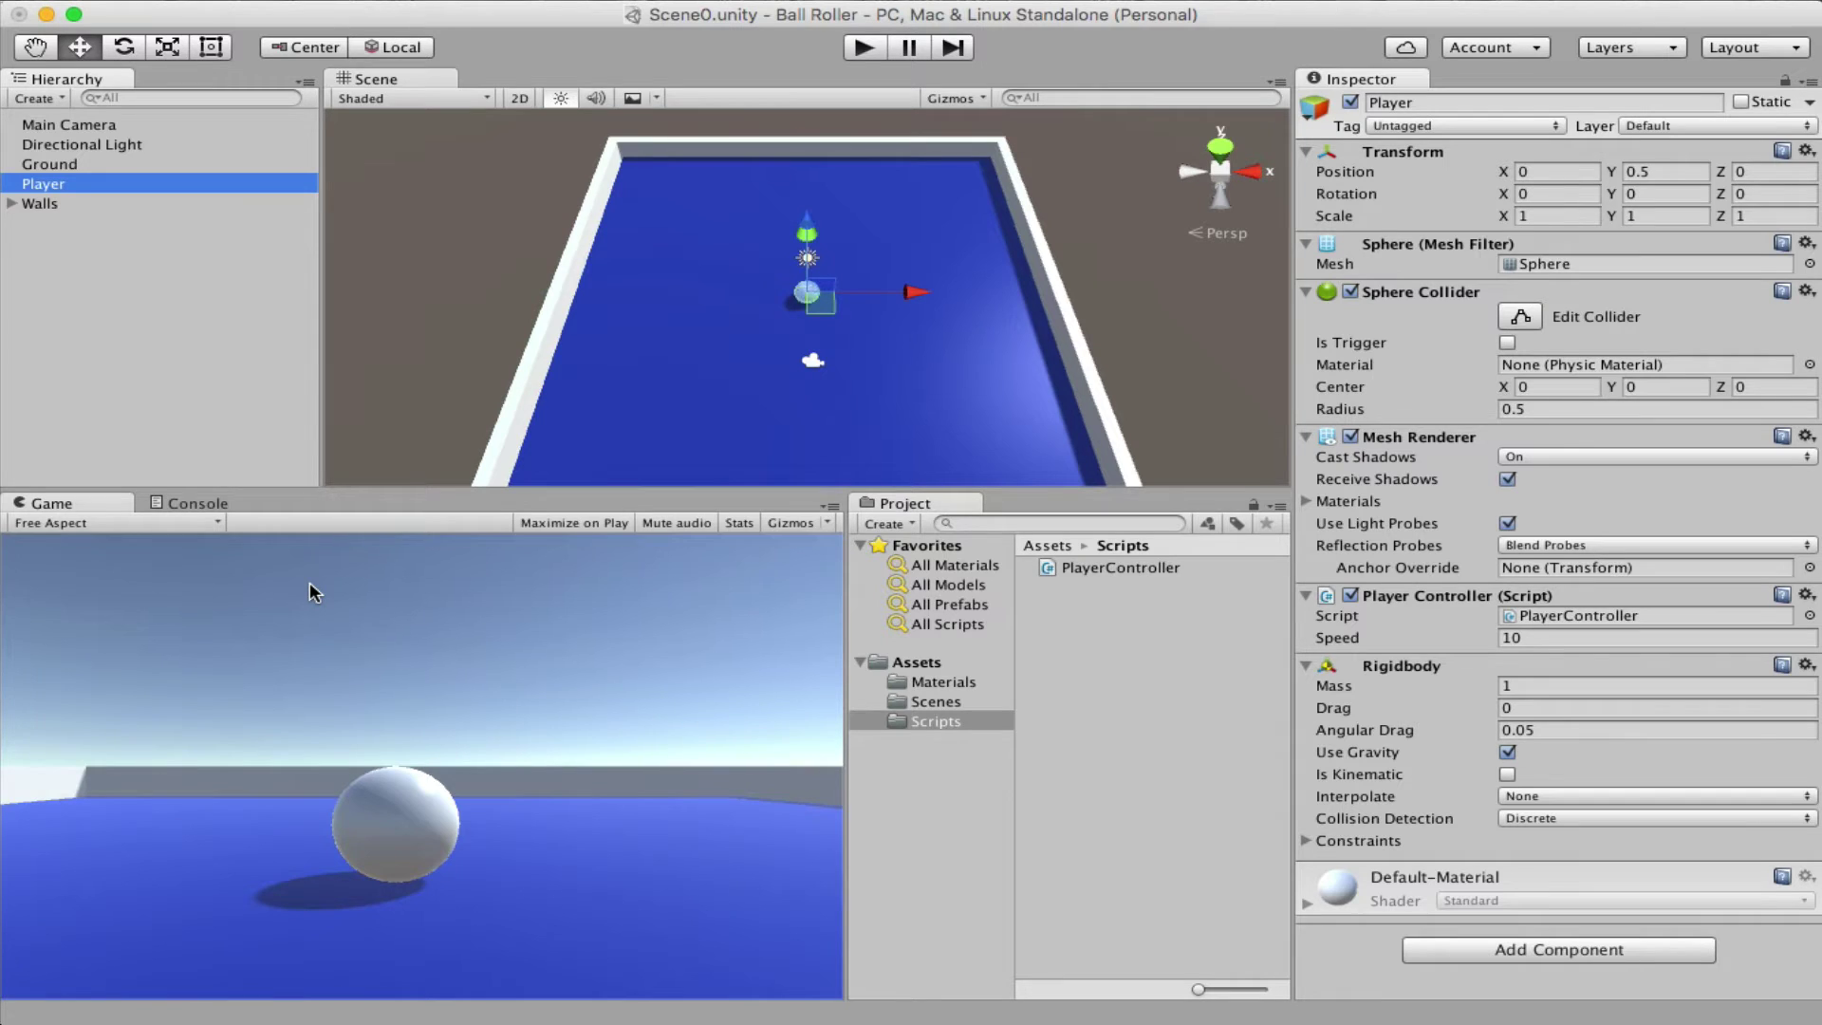
# Select Main Camera in the Hierarchy to show its Transform in the Inspector.
pyautogui.click(82, 129)
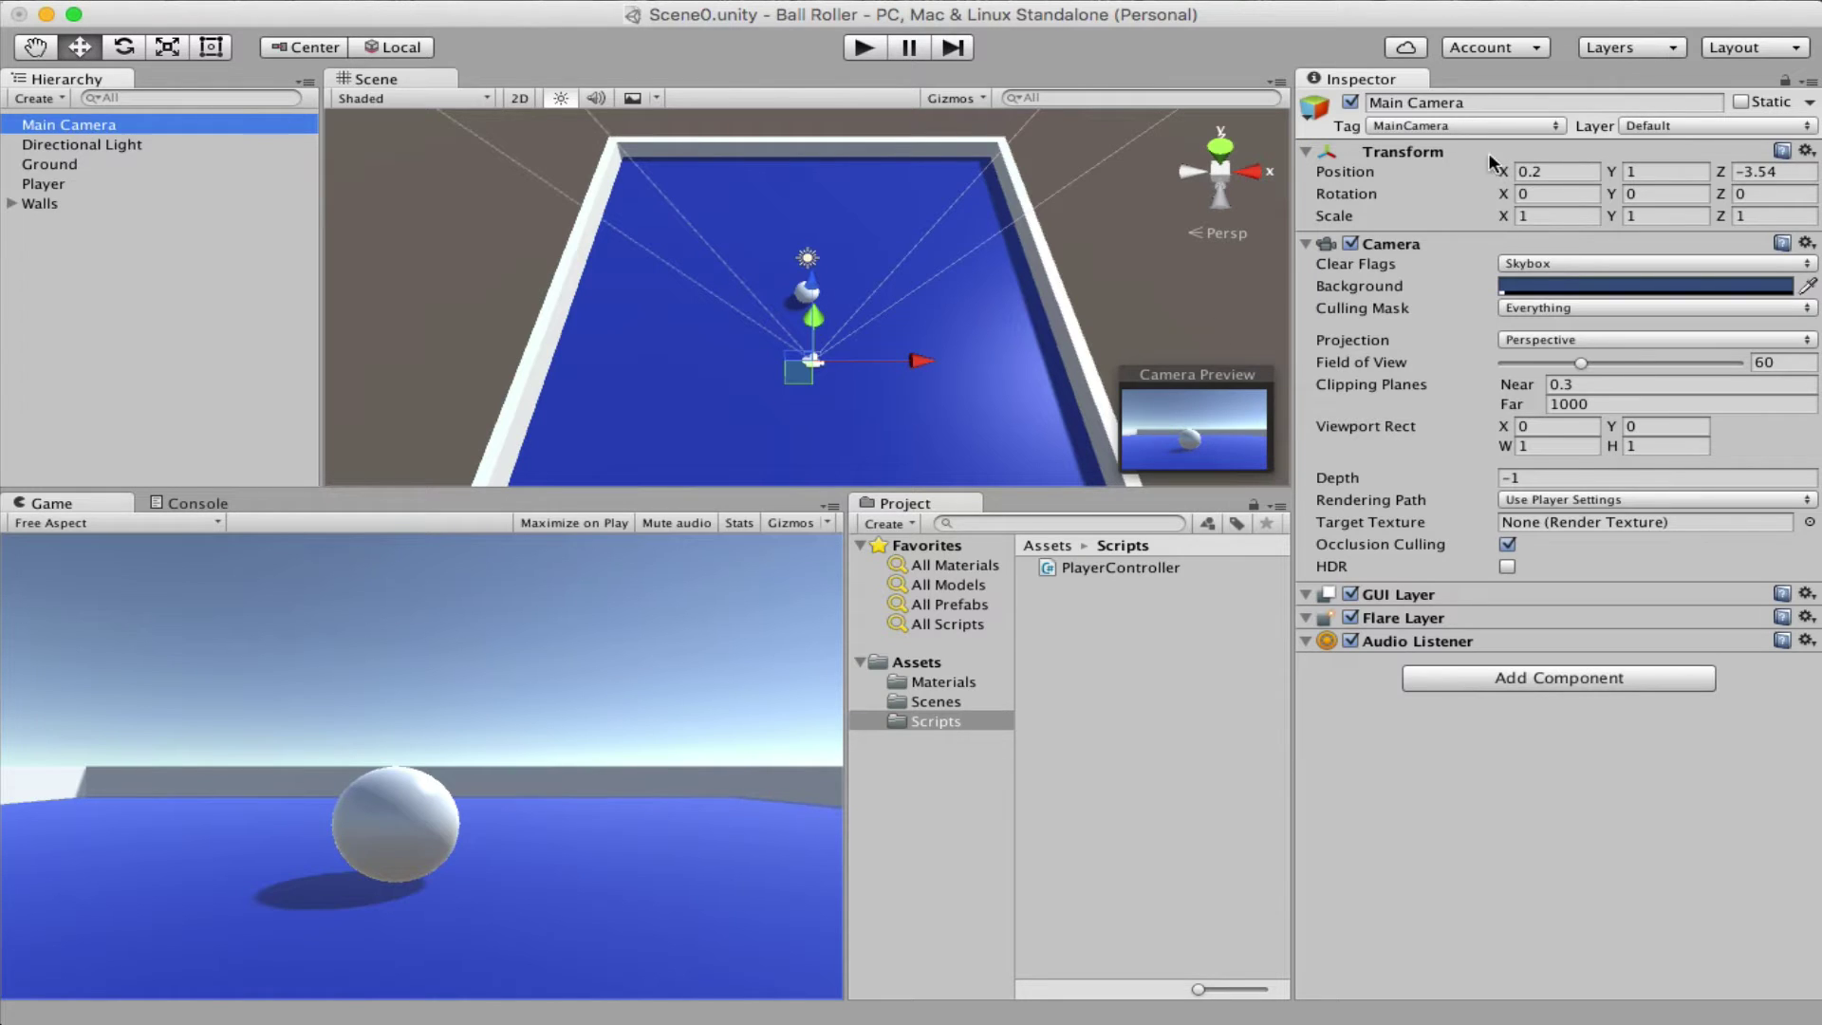
# Set the Main Camera position to 0, 10, -10.
pyautogui.click(1561, 174)
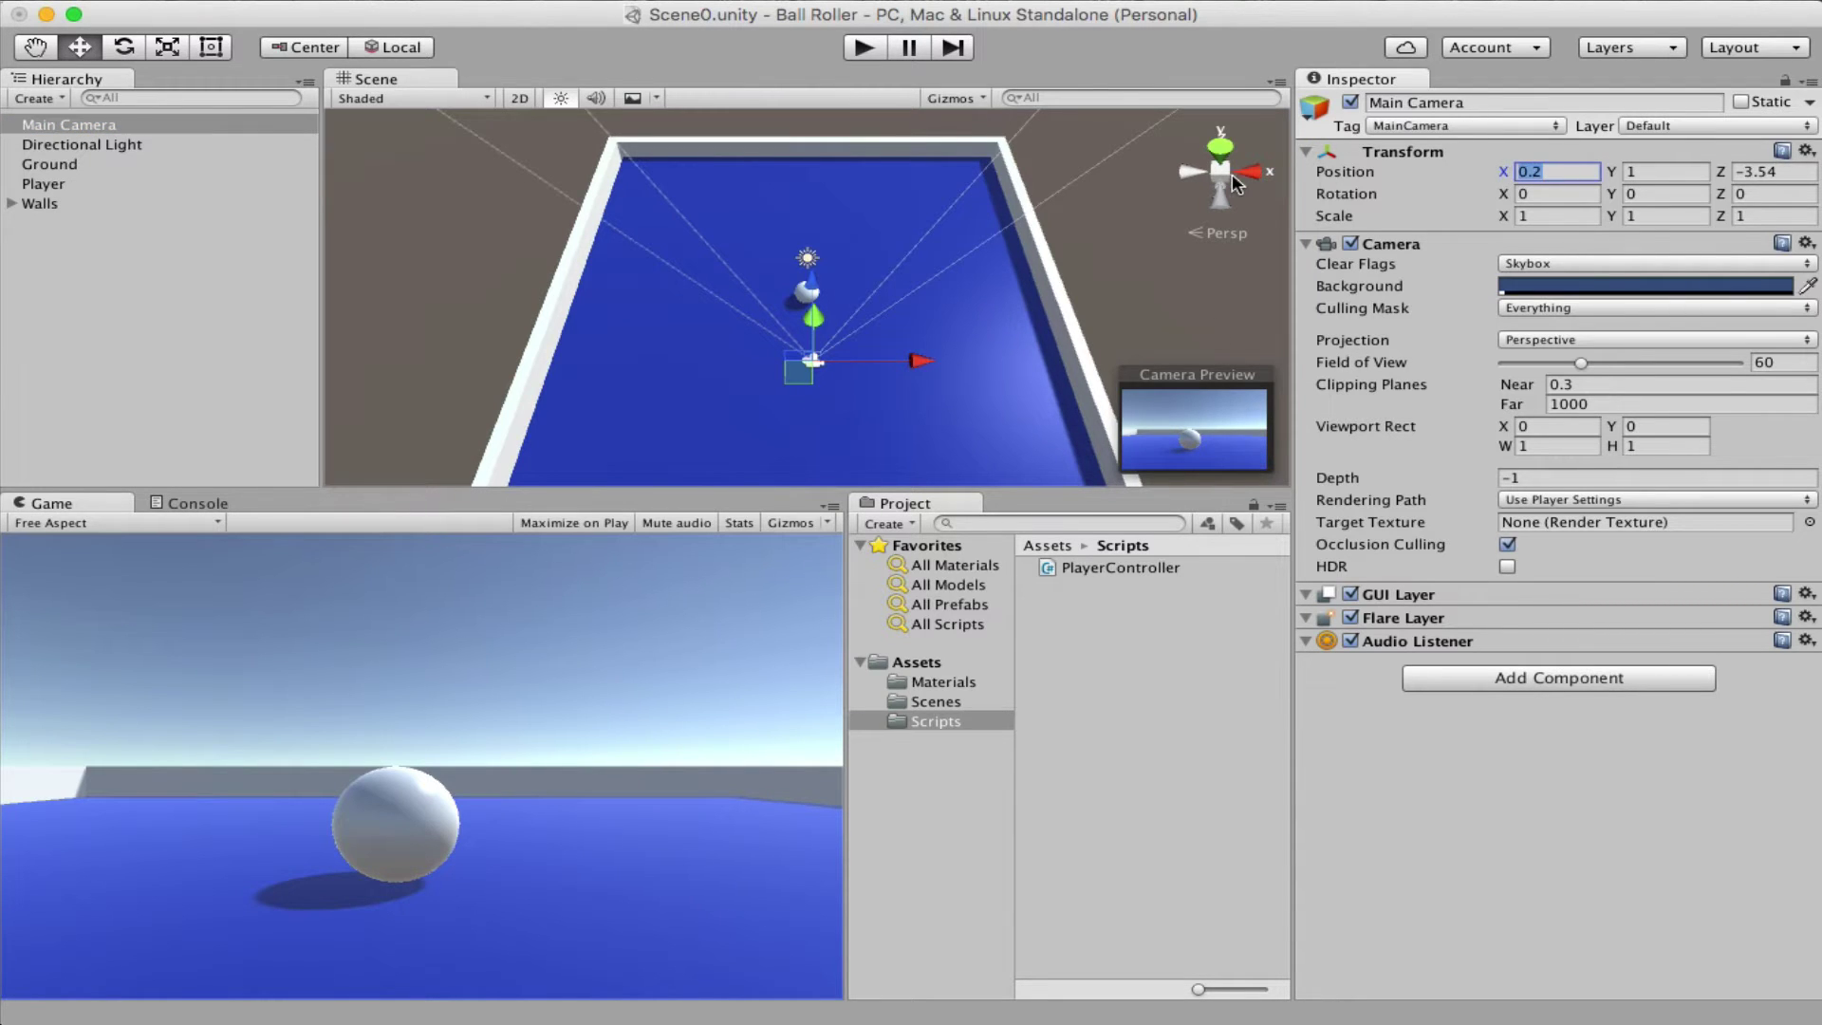
pyautogui.write('0')
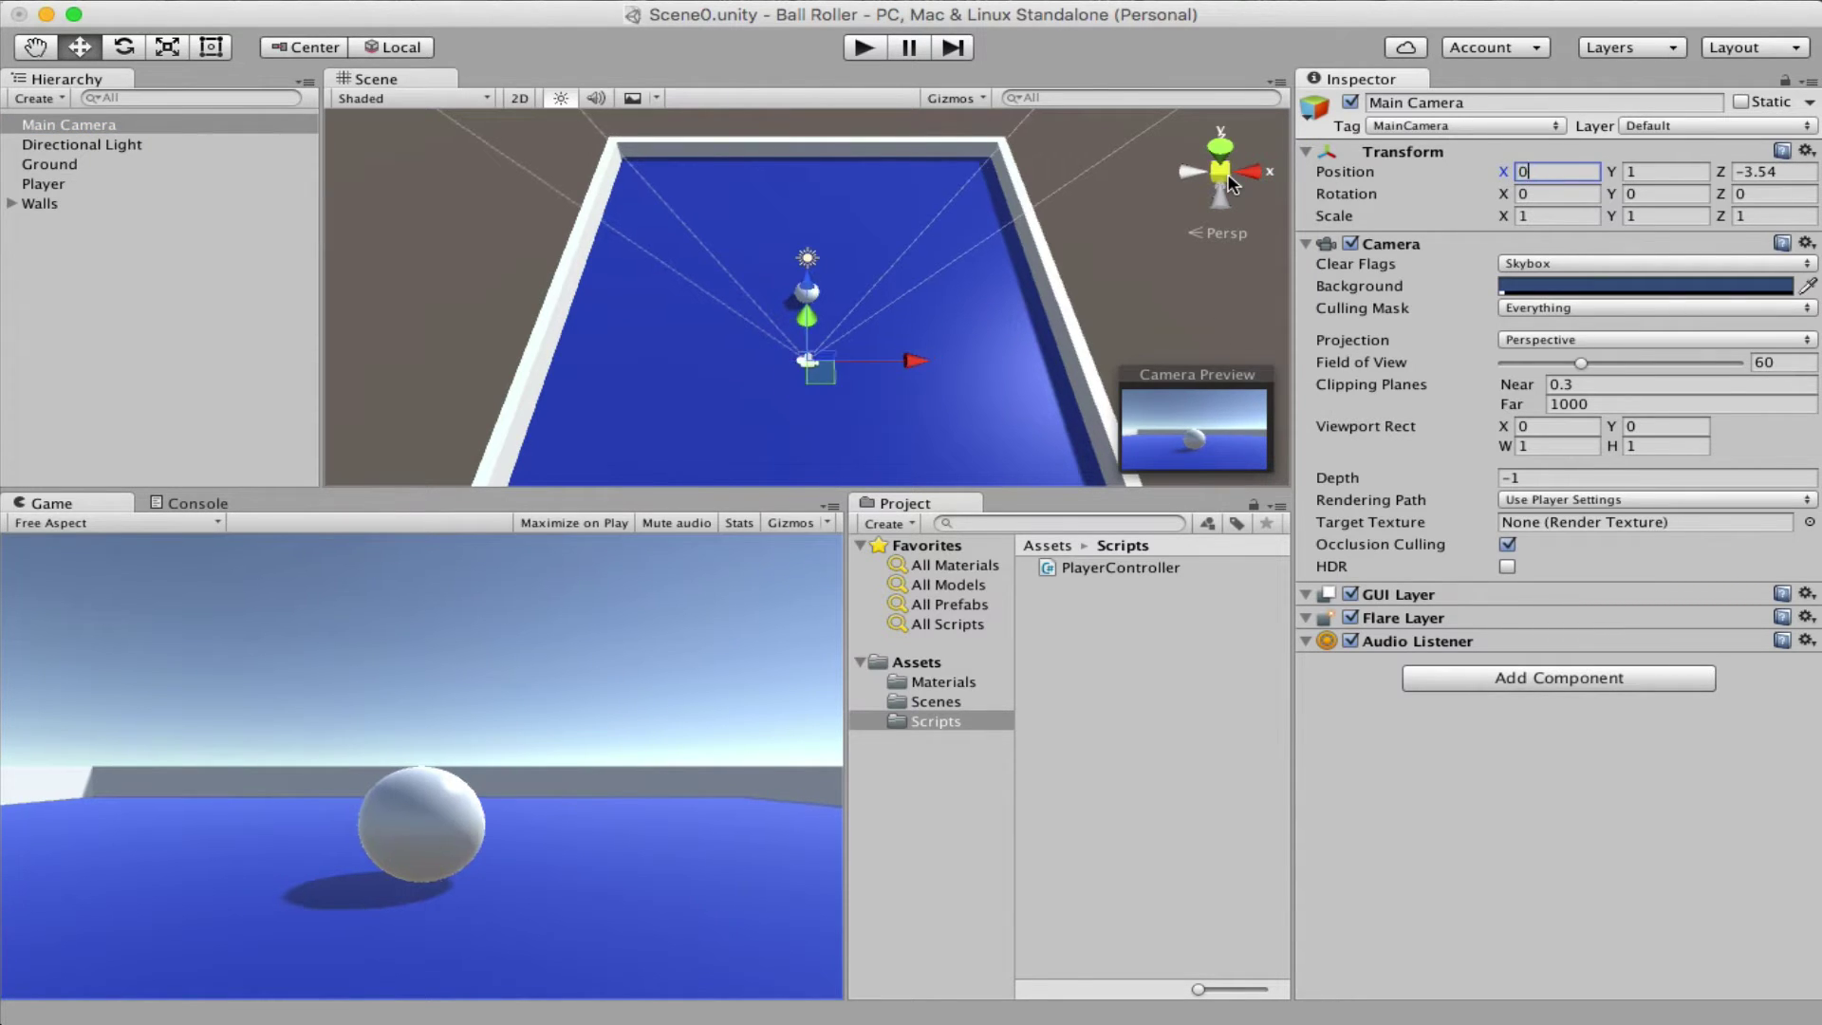
pyautogui.press('Tab')
pyautogui.write('10')
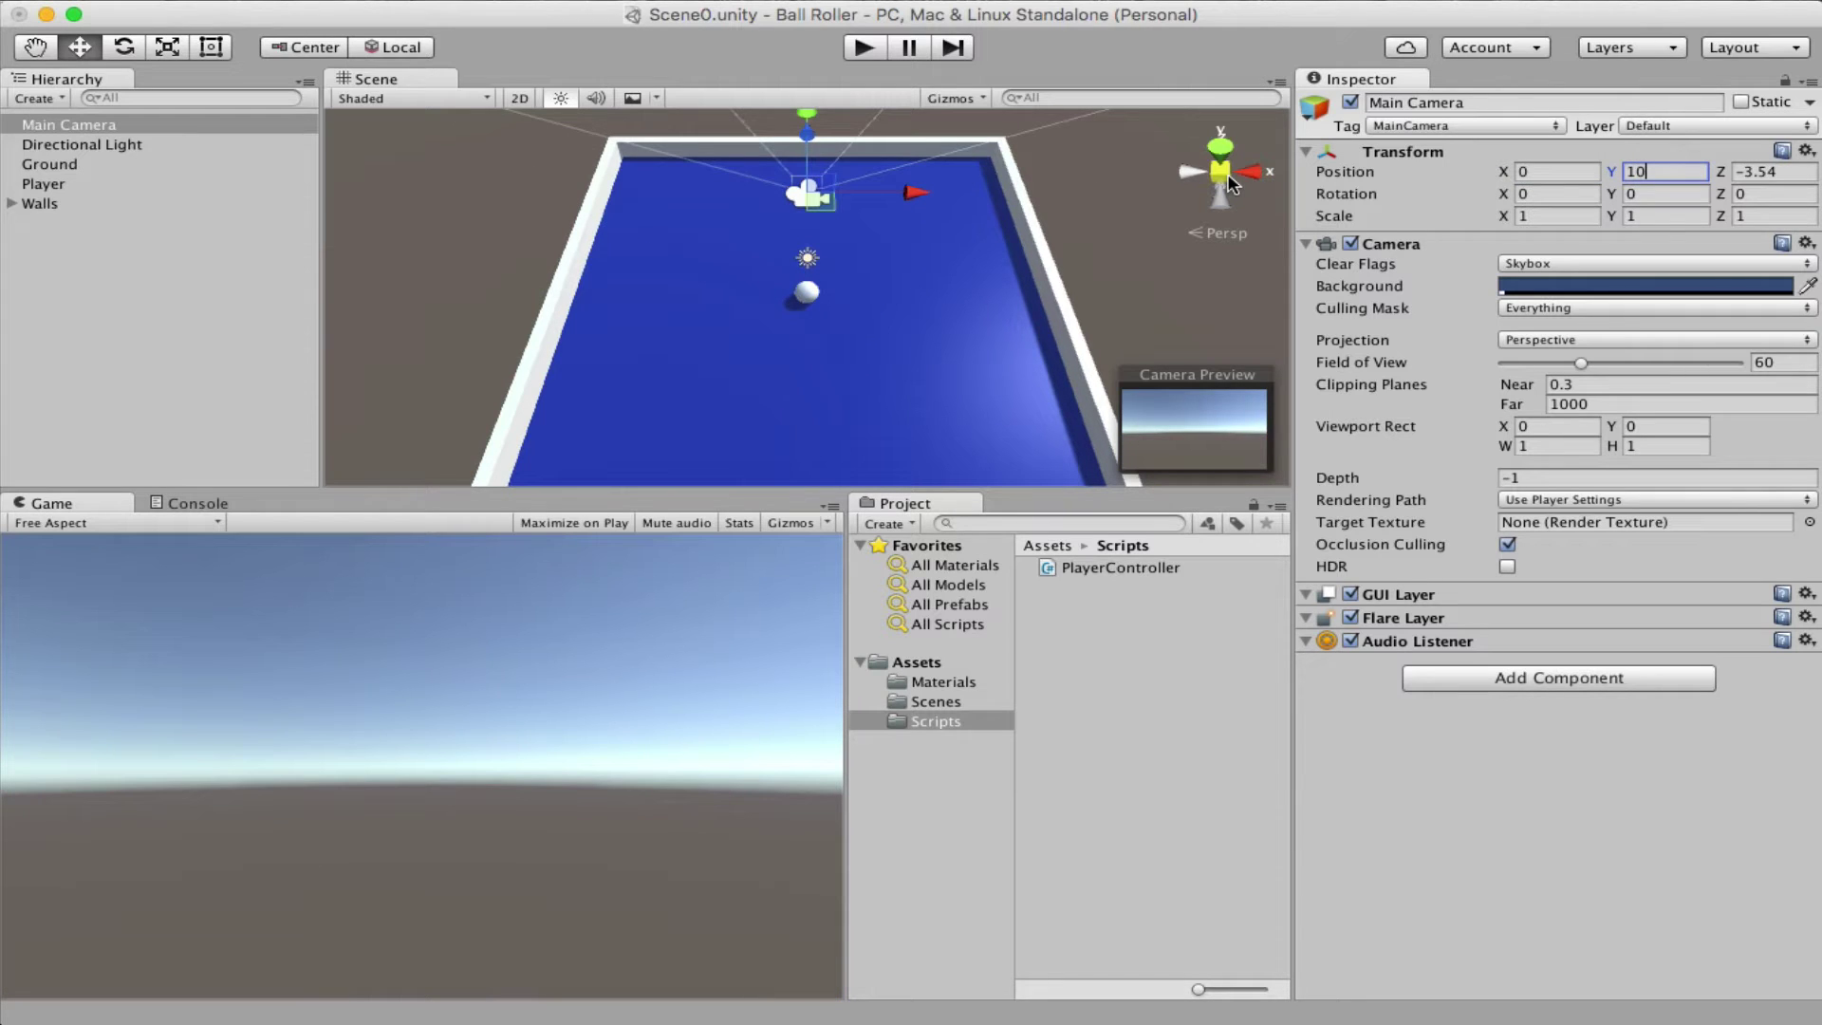
pyautogui.press('Tab')
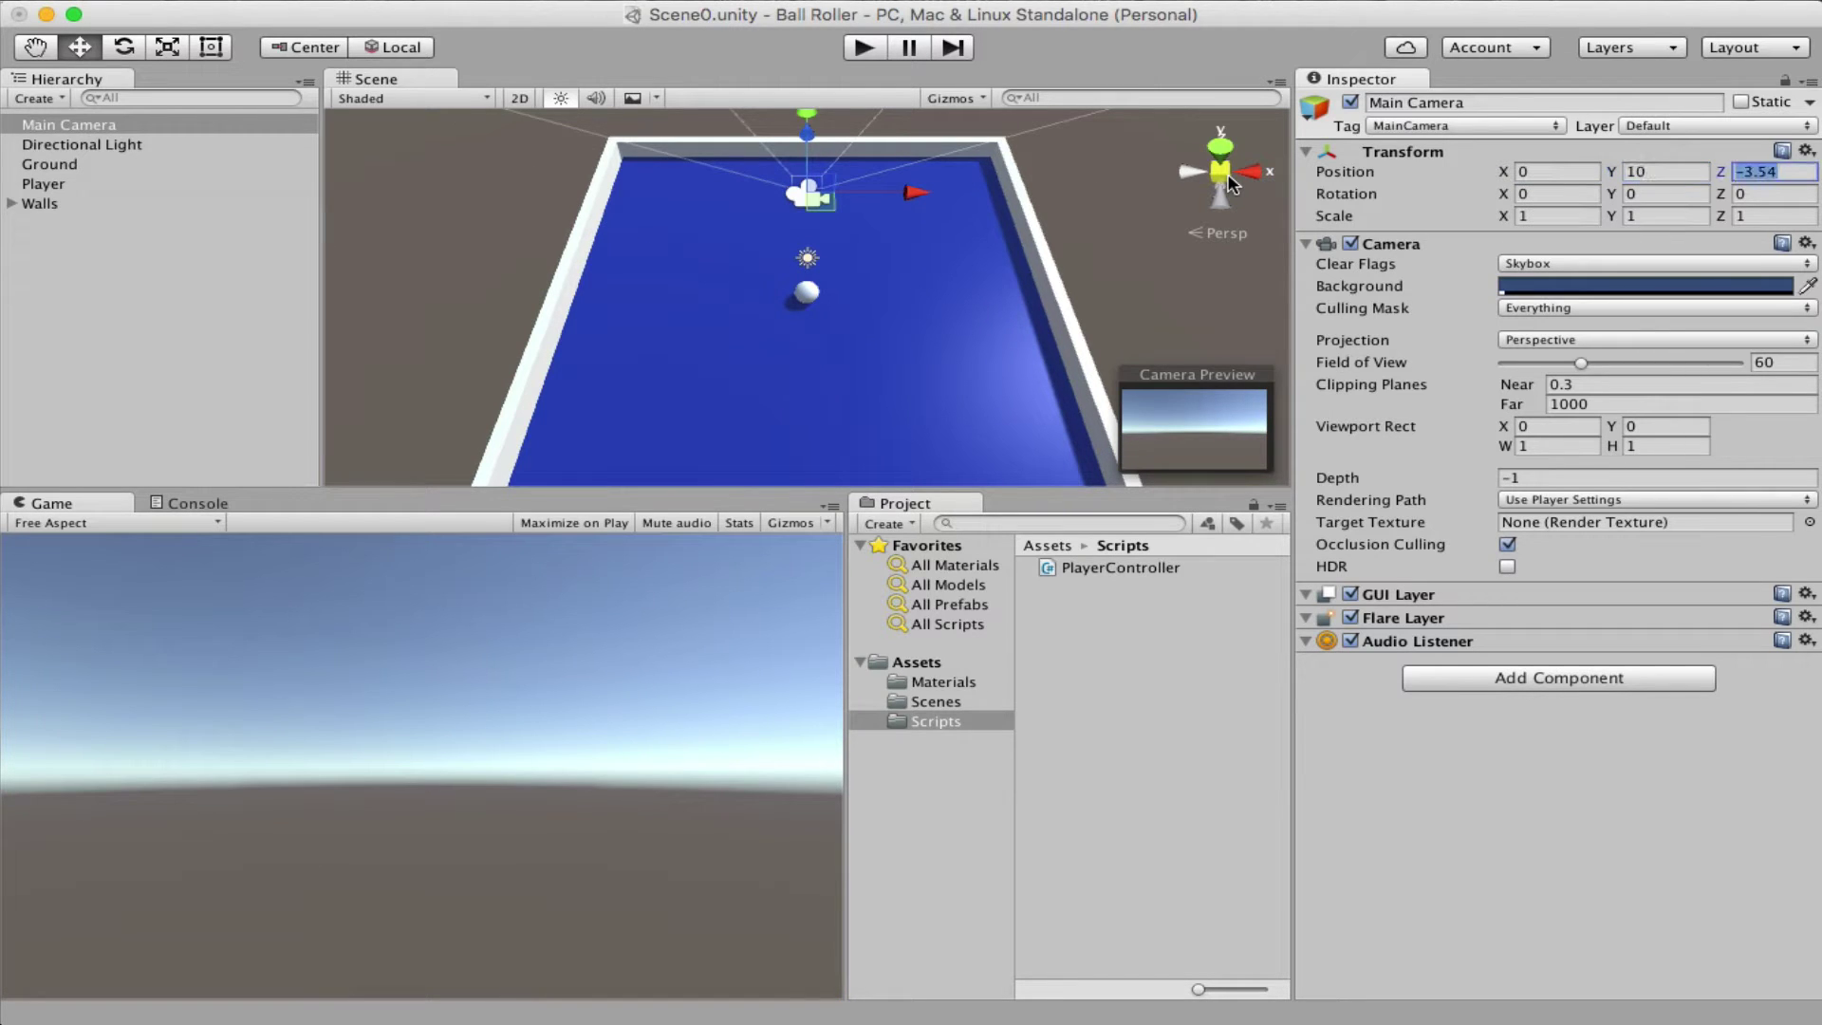
pyautogui.write('-10')
pyautogui.press('Tab')
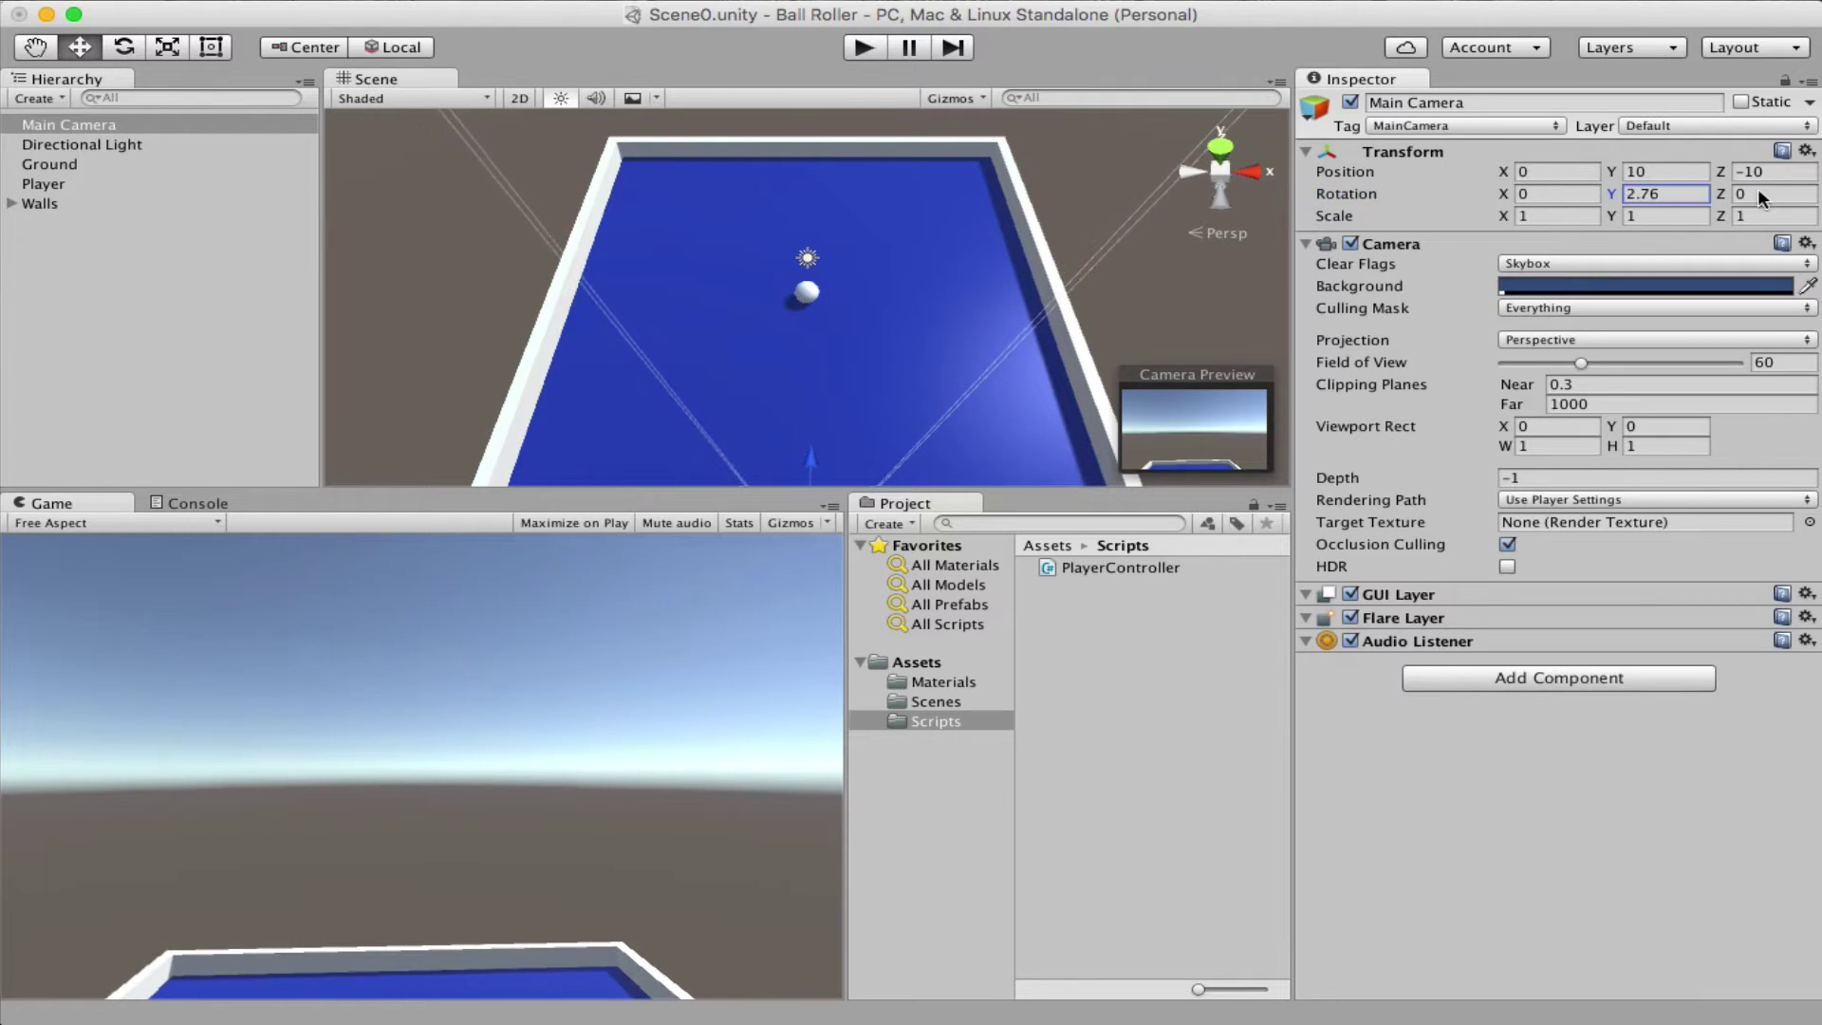
# Set the camera rotation to 45, 0, 0 so it looks down on the board, then deselect it.
pyautogui.moveTo(1611, 195); pyautogui.dragTo(1620, 199)
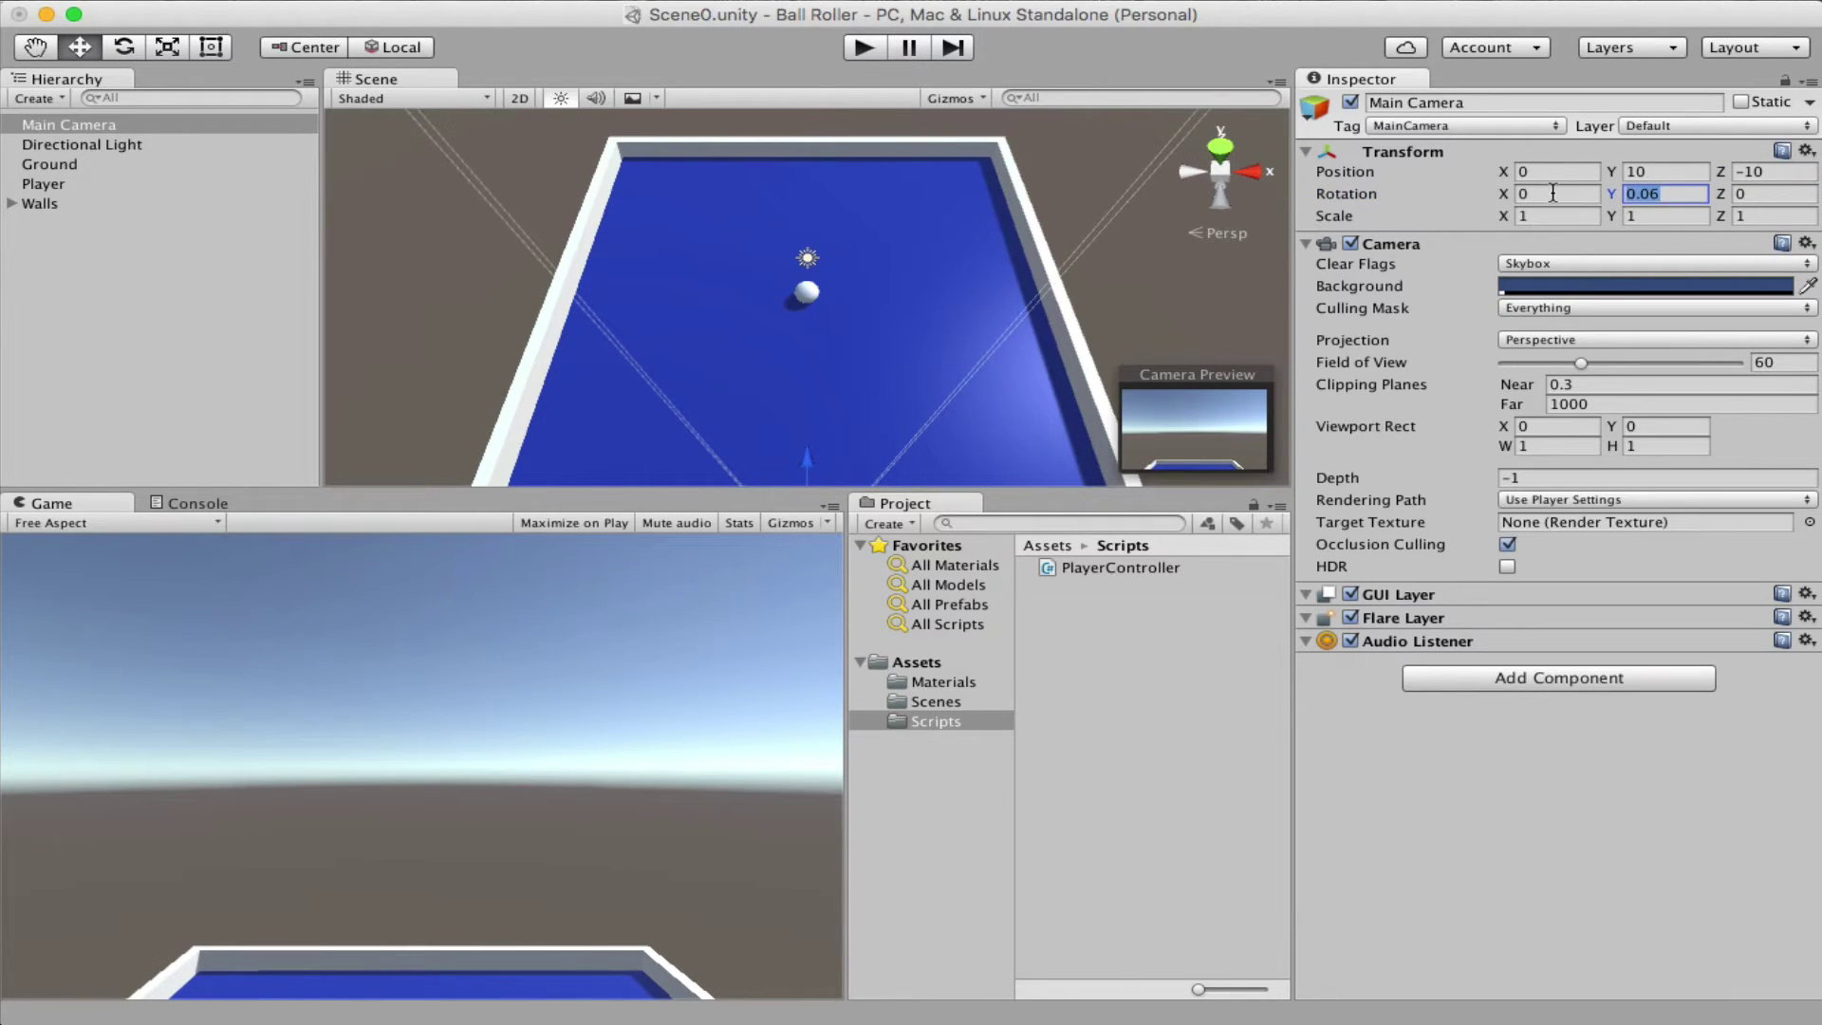
pyautogui.press('BackSpace')
pyautogui.press('BackSpace')
pyautogui.press('BackSpace')
pyautogui.press('Tab')
pyautogui.moveTo(1503, 198); pyautogui.dragTo(1746, 199)
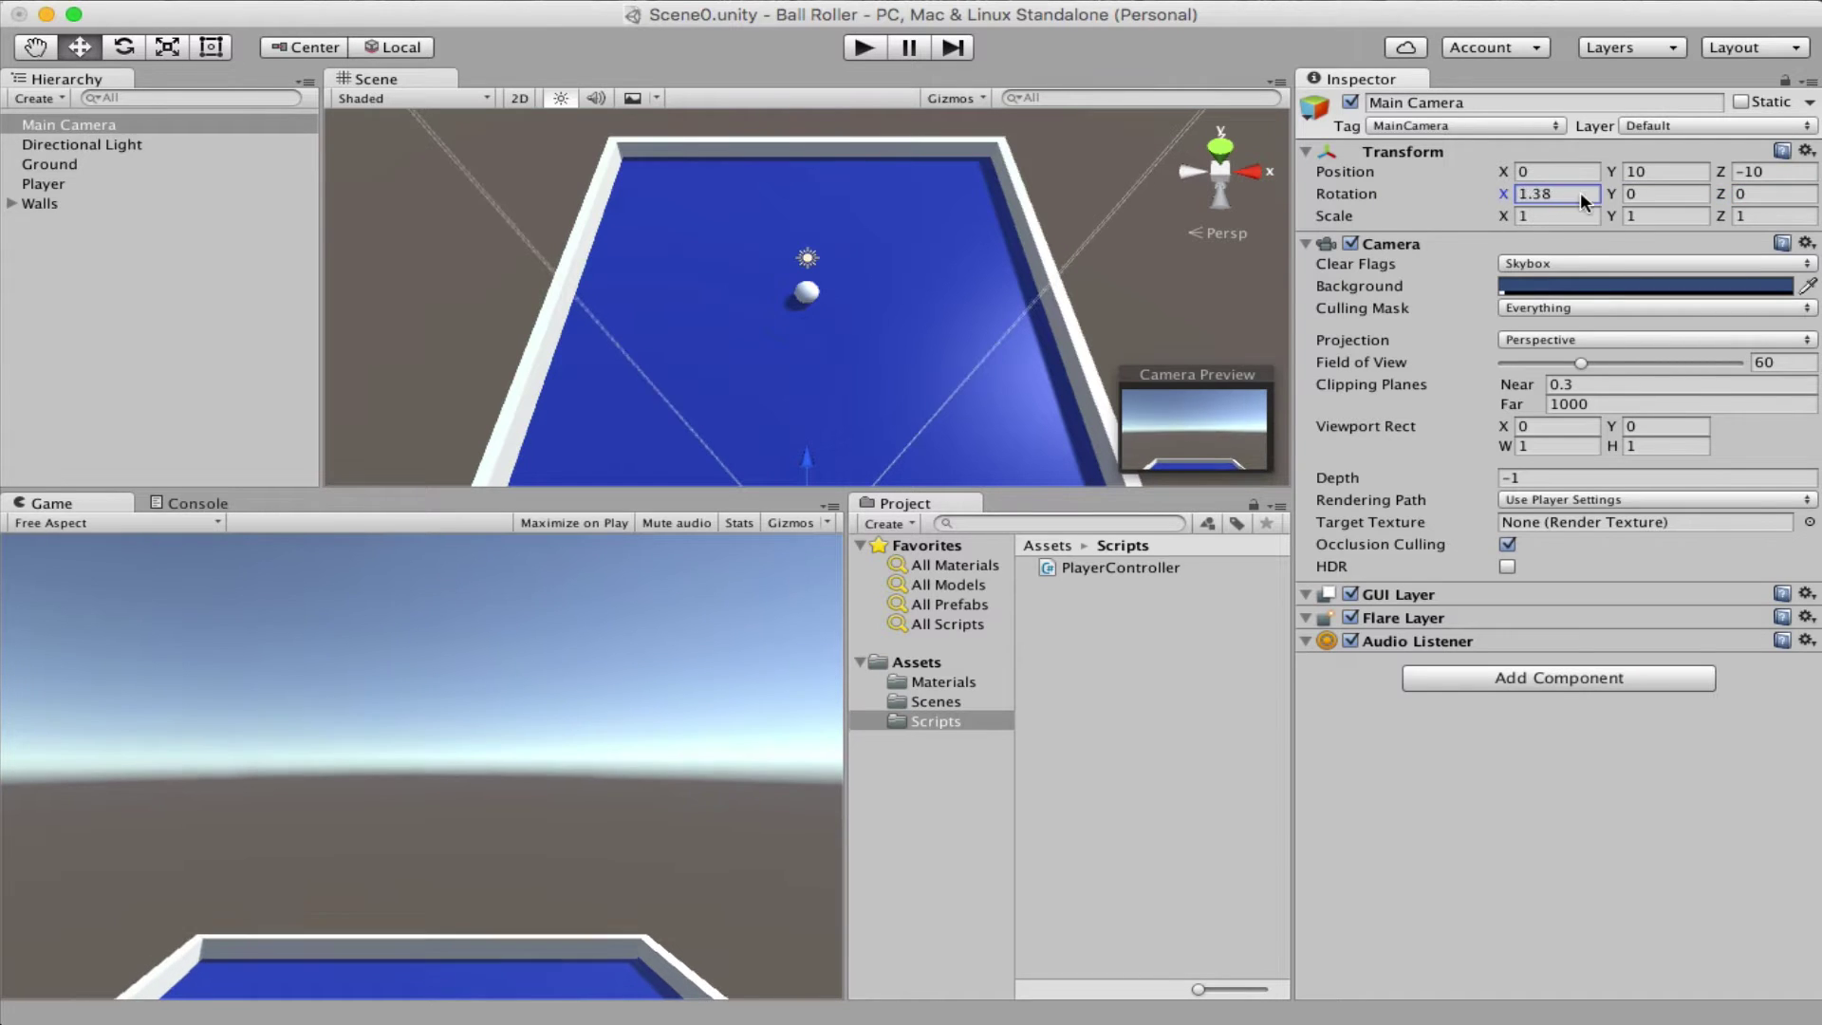
pyautogui.moveTo(1502, 193); pyautogui.dragTo(1613, 194)
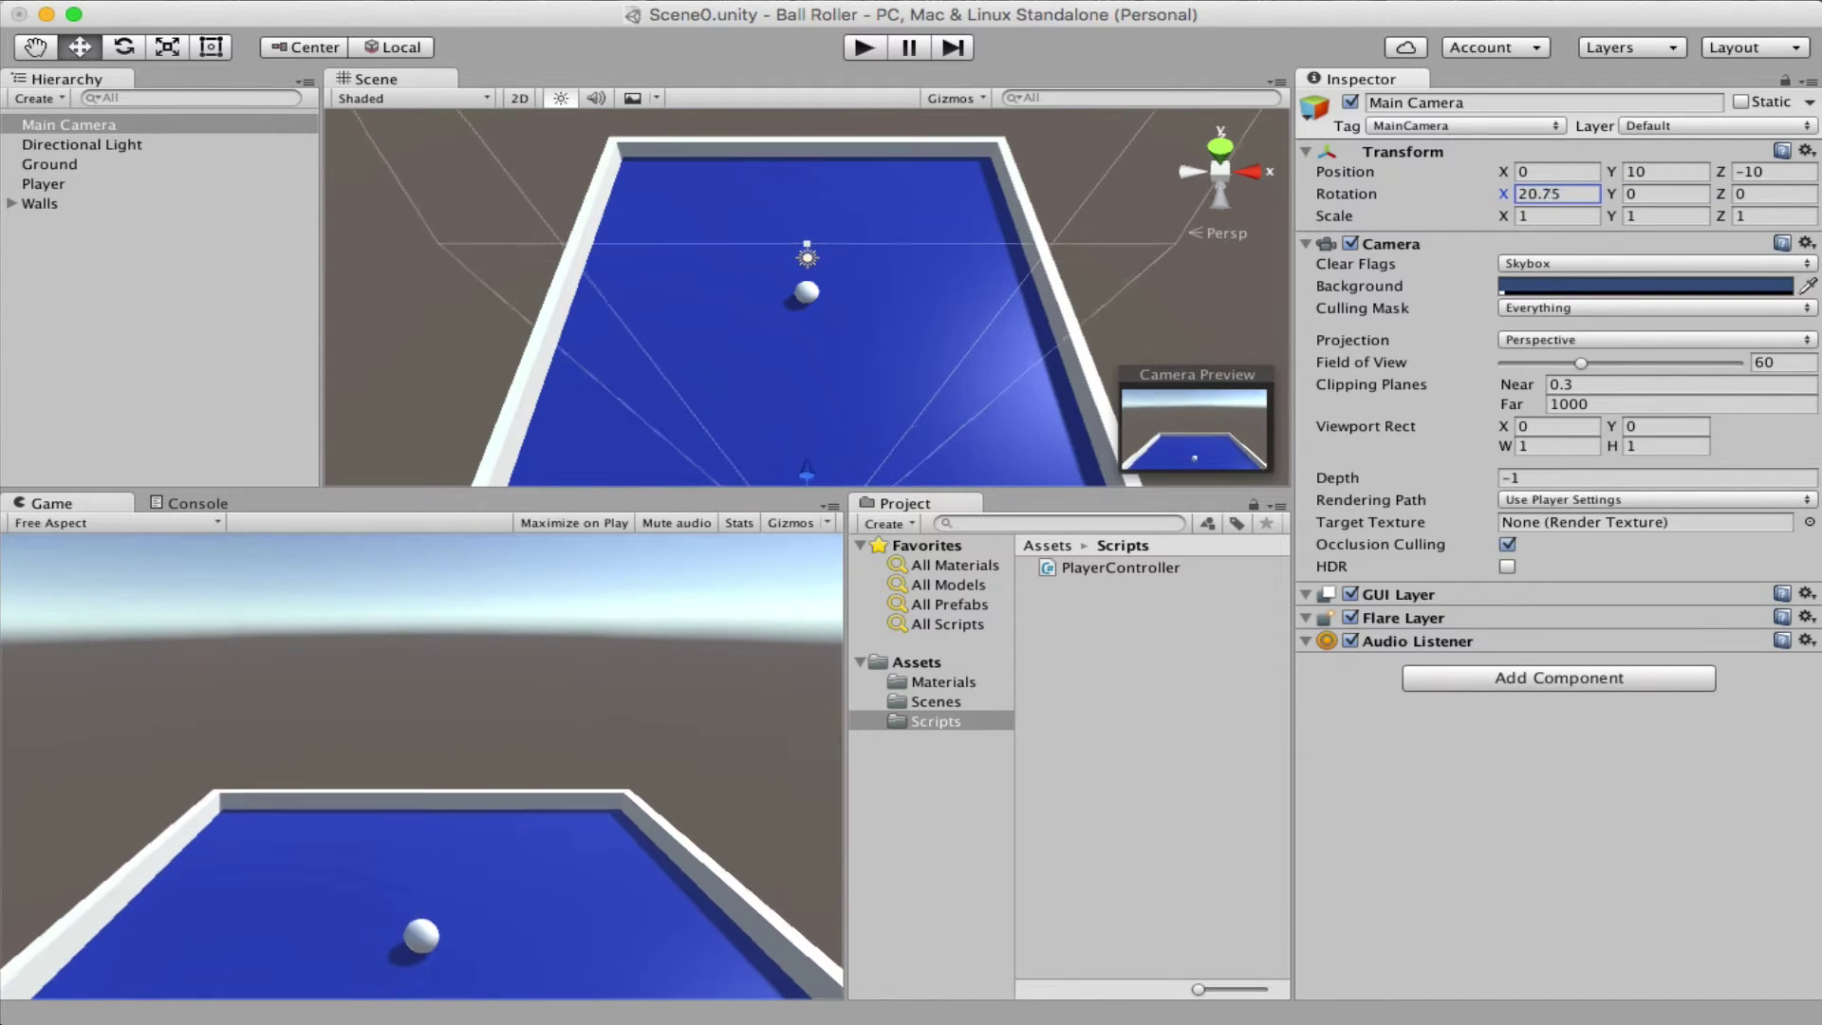
pyautogui.moveTo(1503, 194); pyautogui.dragTo(1510, 194)
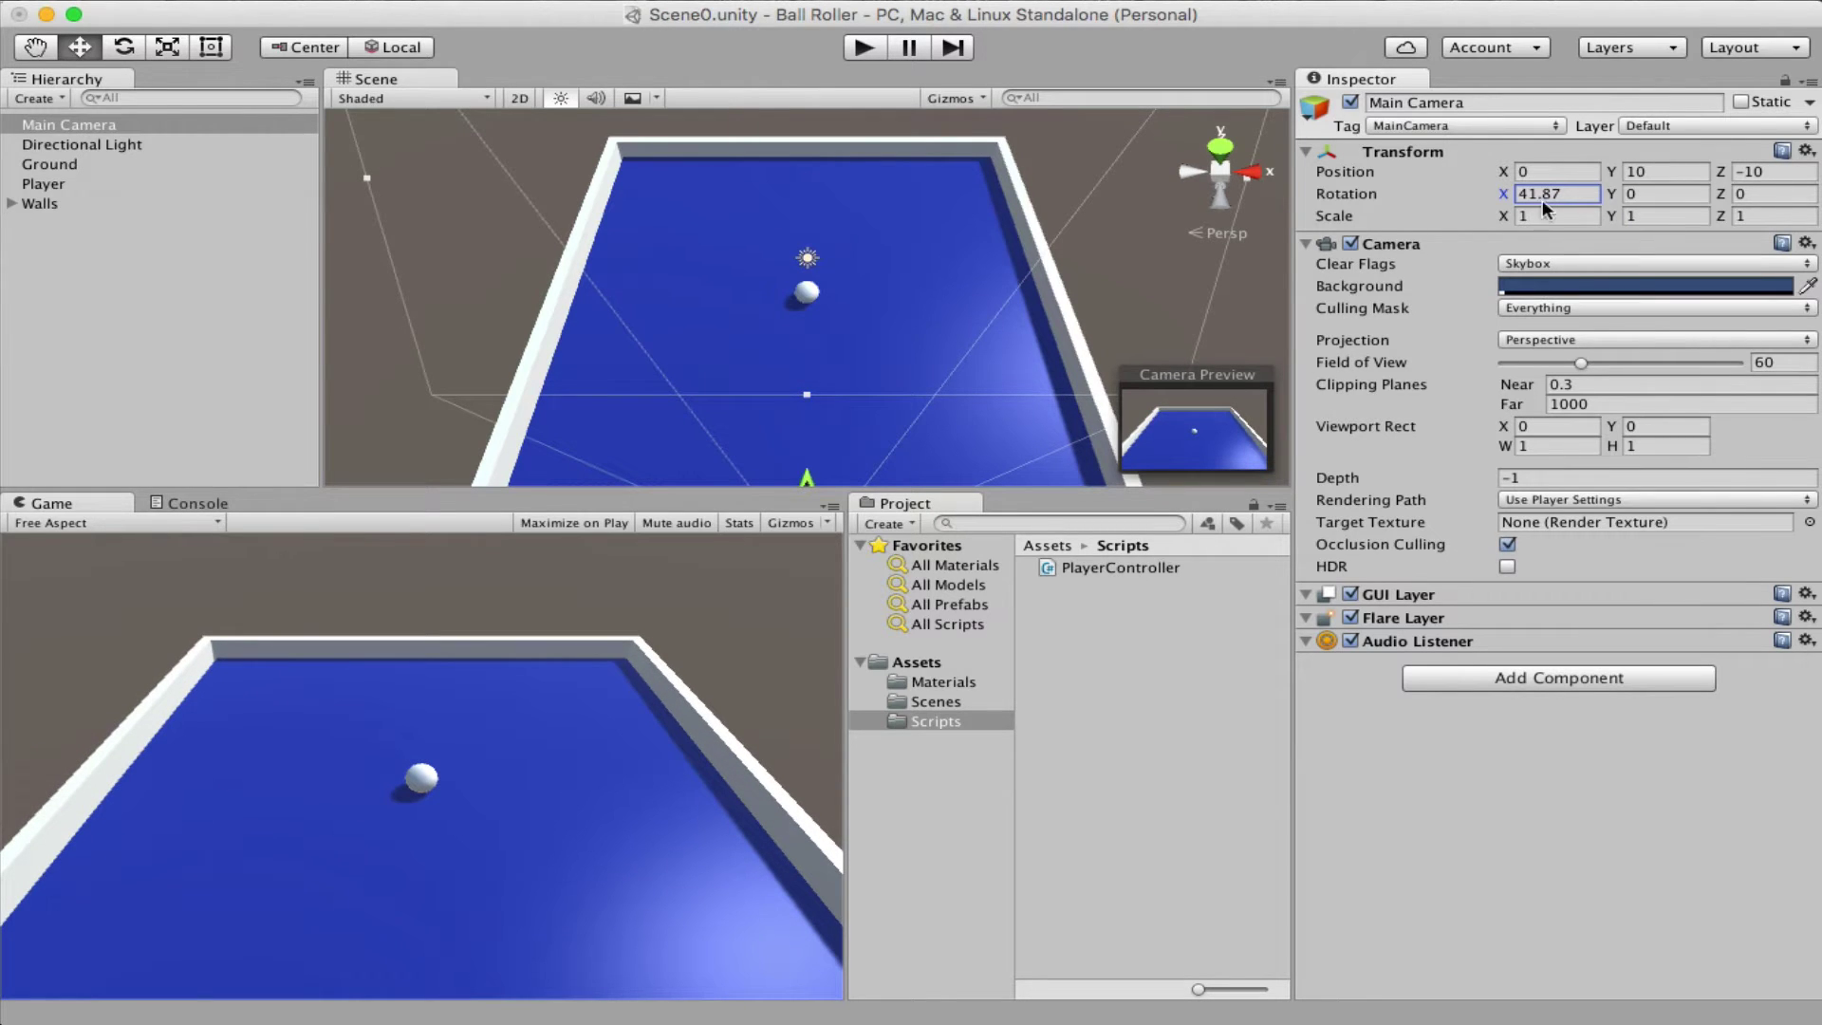
pyautogui.moveTo(1503, 193); pyautogui.dragTo(1432, 188)
pyautogui.write('4')
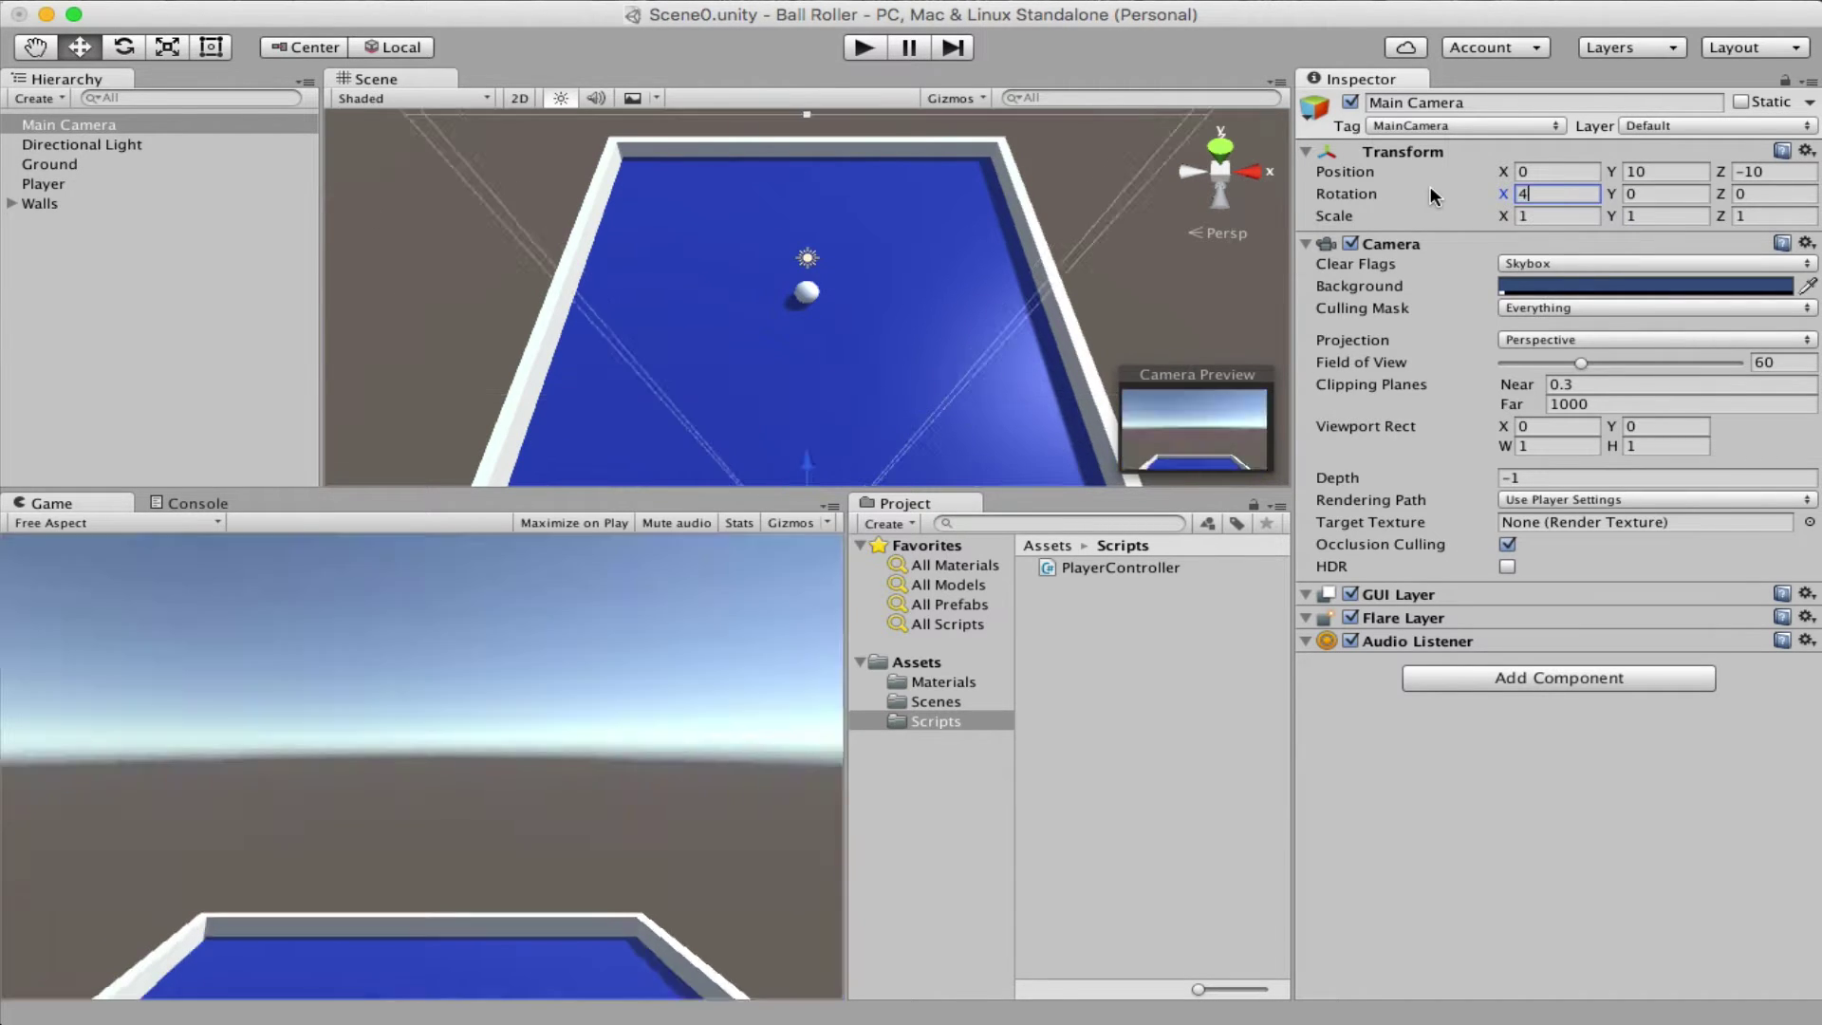
pyautogui.write('5')
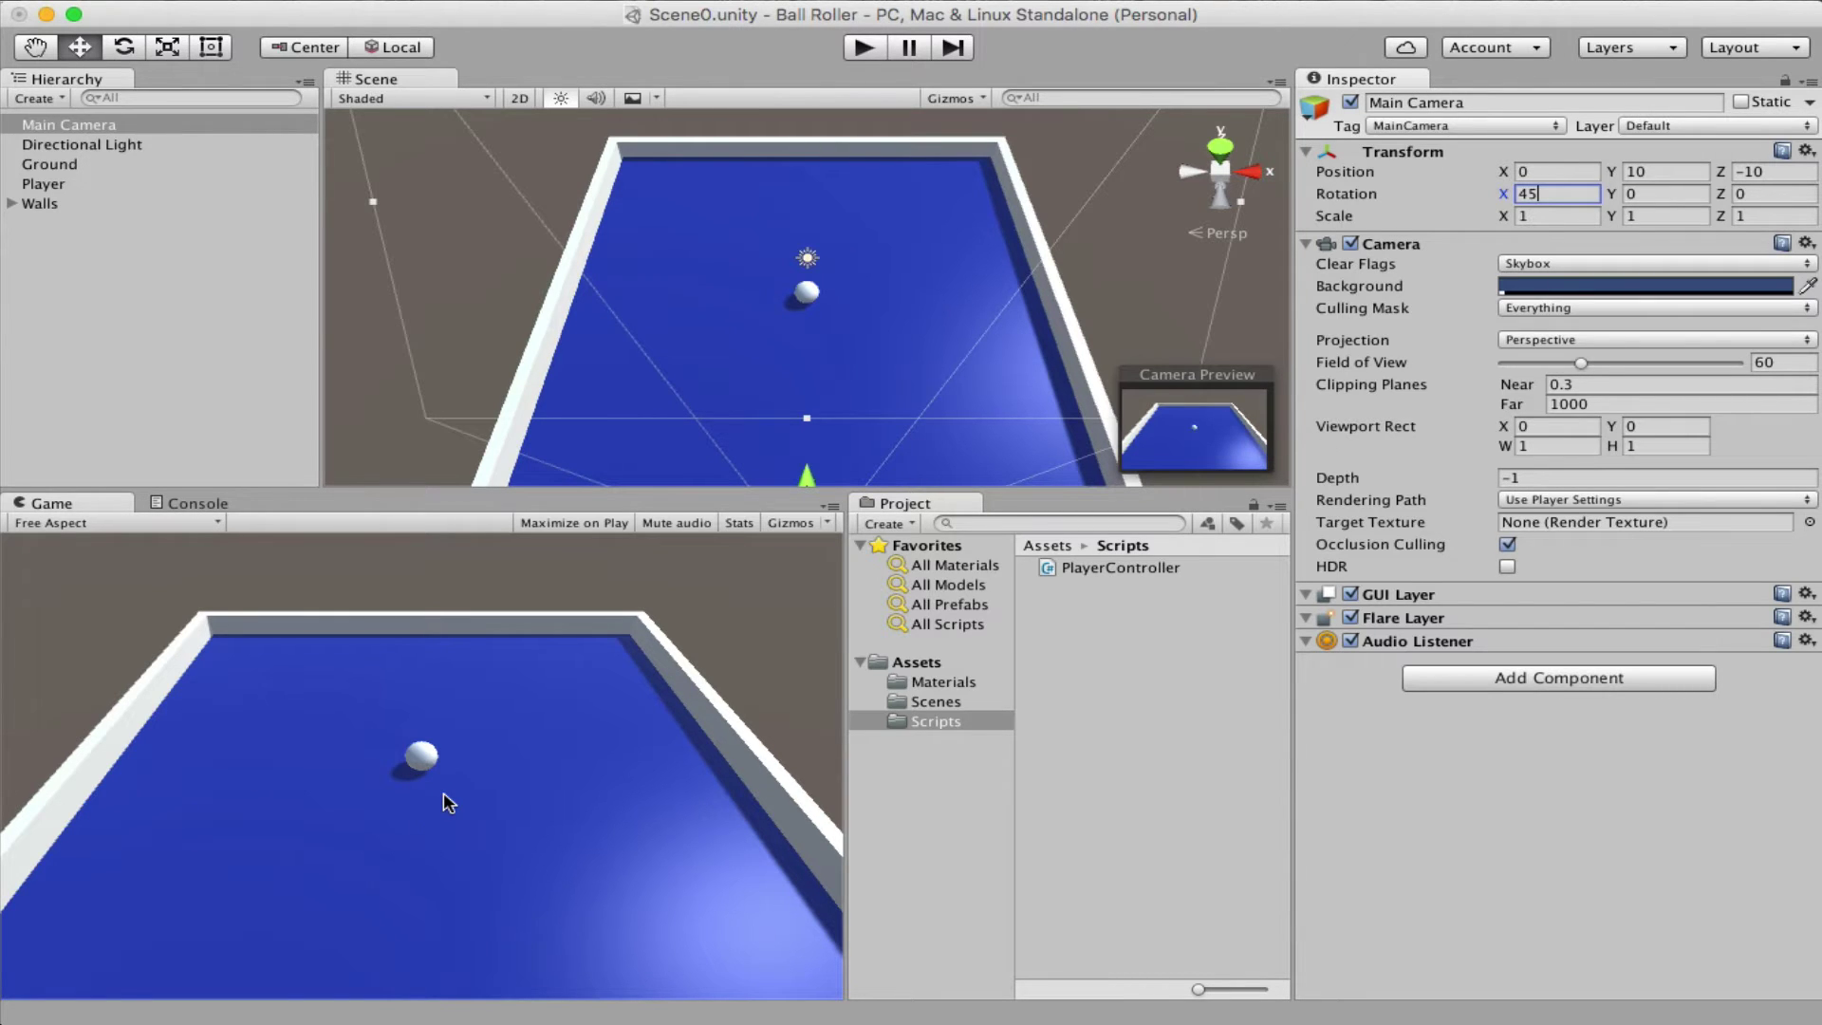
pyautogui.click(258, 339)
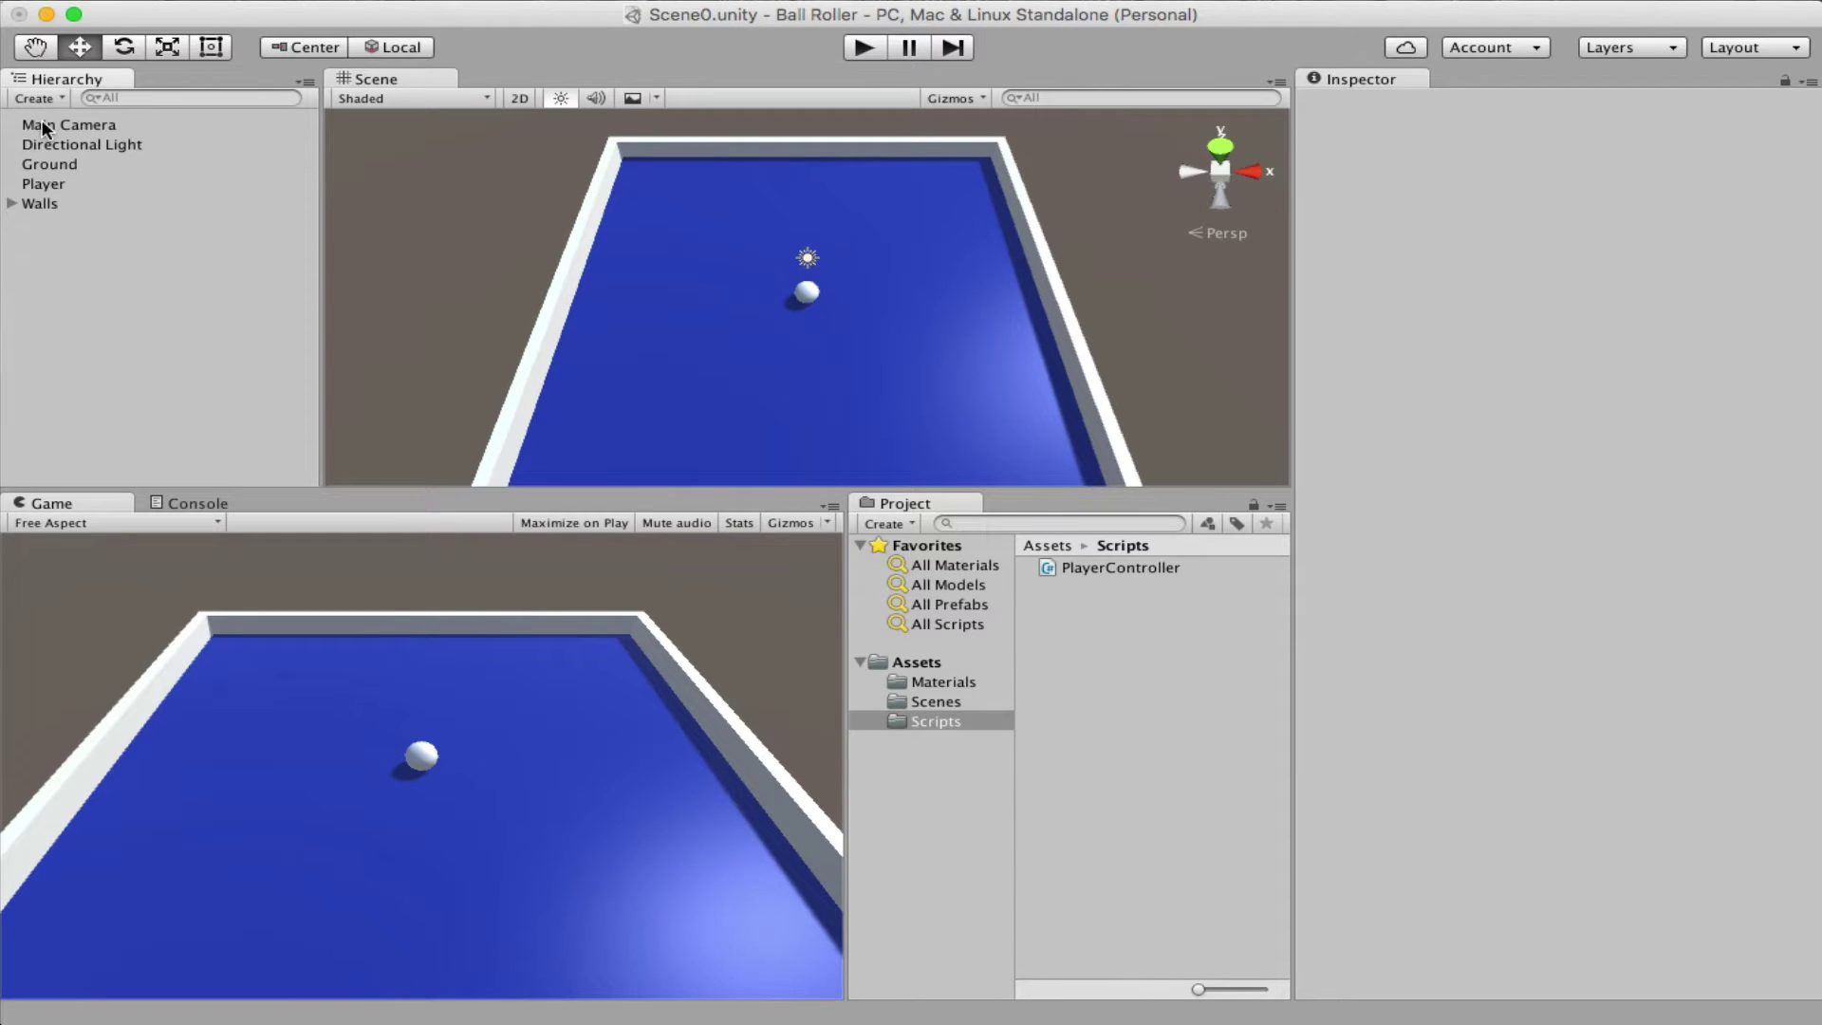
# Drag Main Camera onto Player in the Hierarchy to parent it, then reselect the camera.
pyautogui.moveTo(43, 129); pyautogui.dragTo(71, 195)
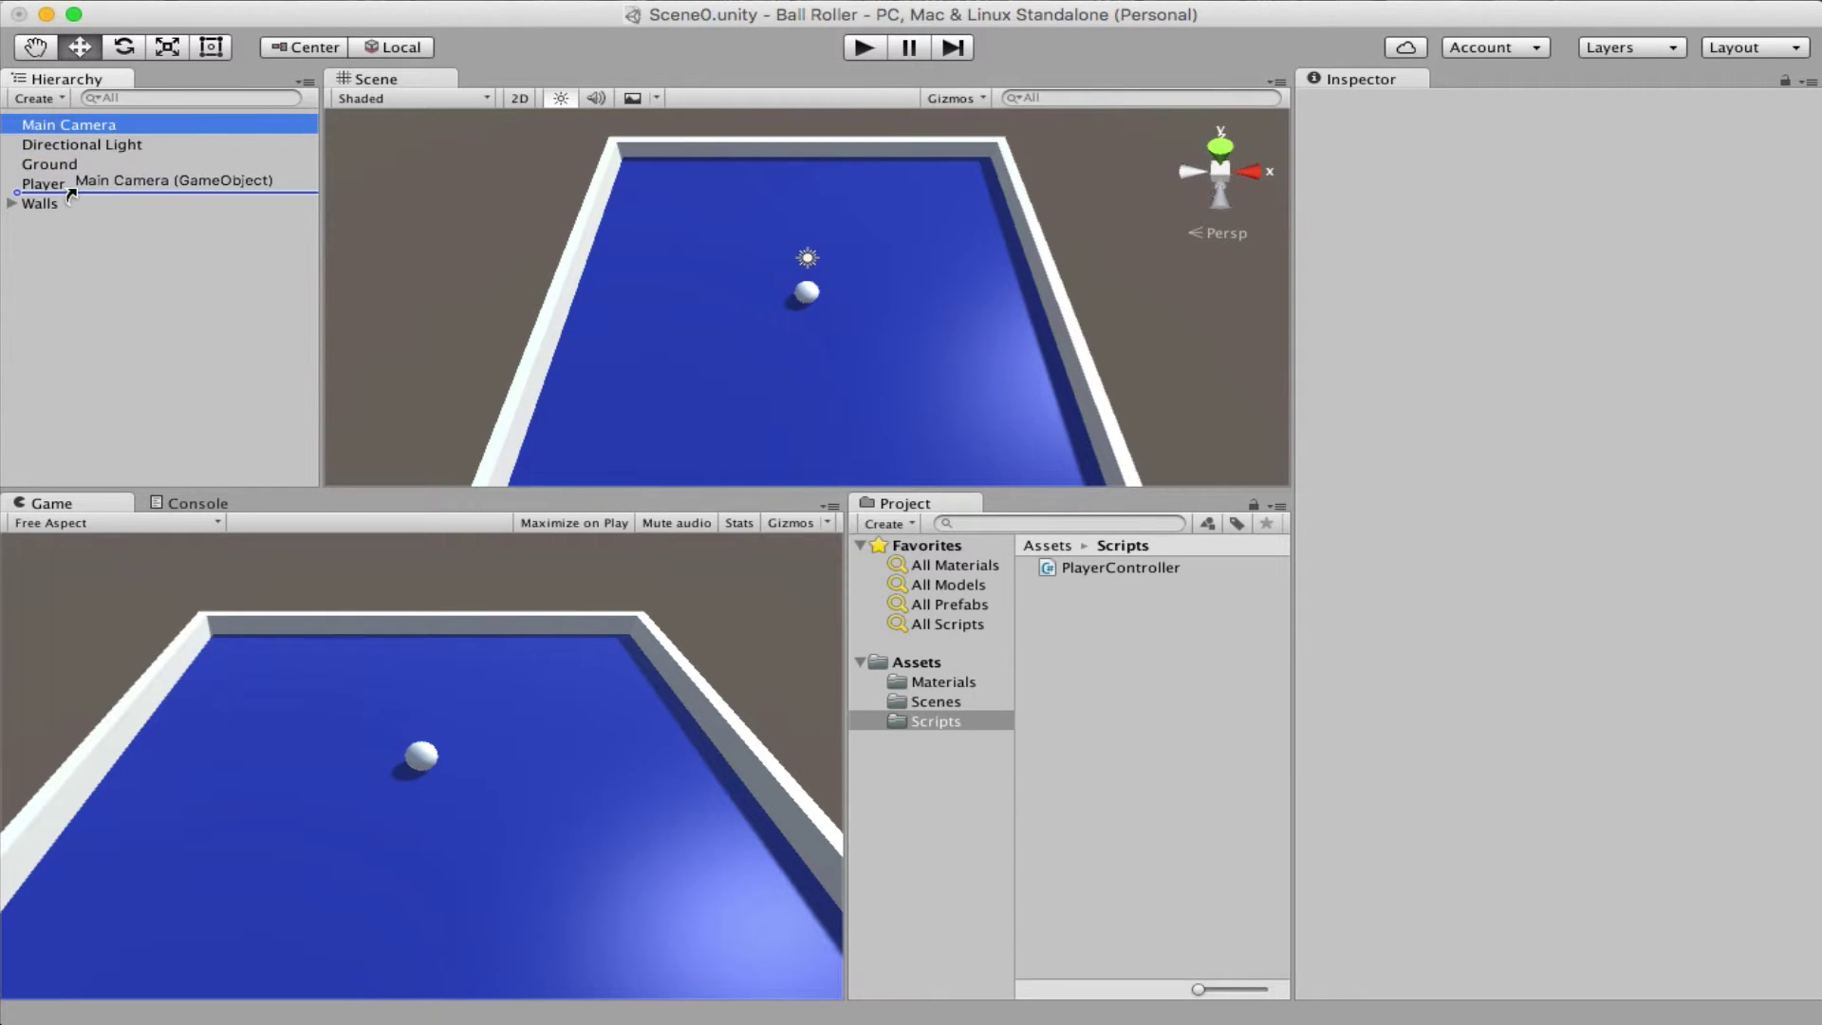
pyautogui.moveTo(70, 195); pyautogui.dragTo(68, 185)
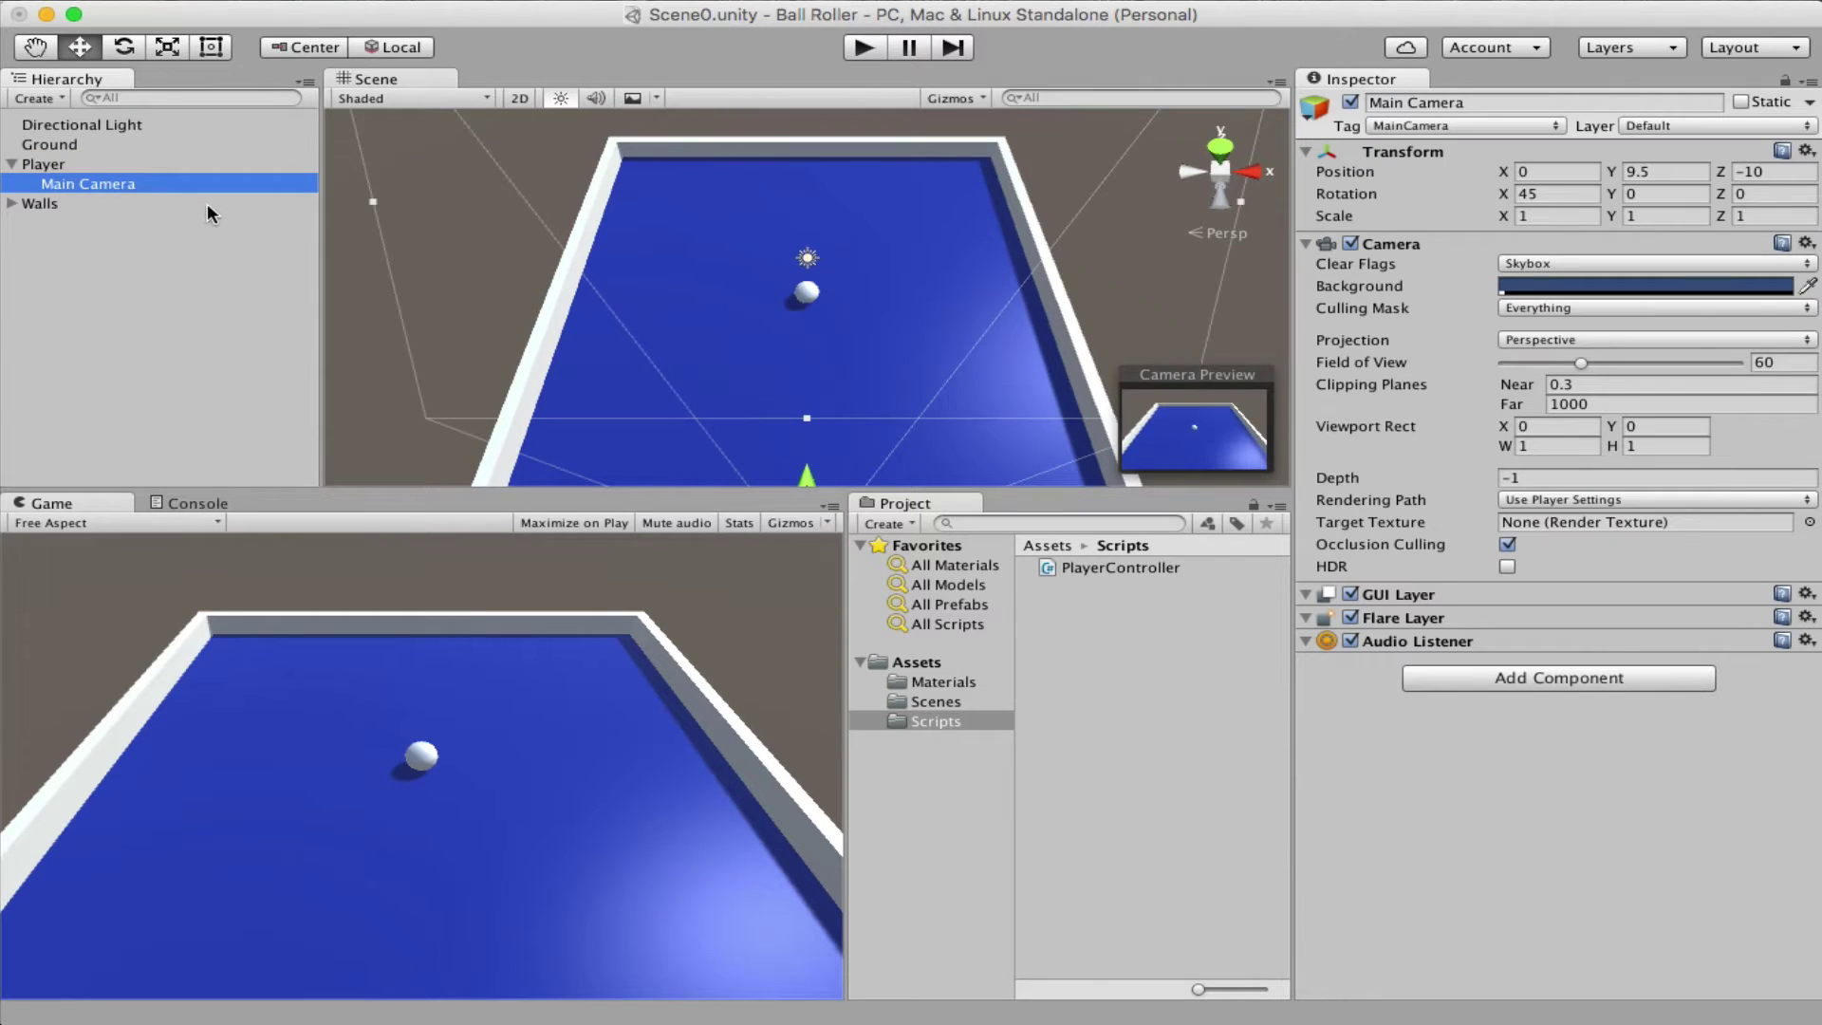
pyautogui.click(44, 166)
pyautogui.click(104, 182)
pyautogui.click(583, 523)
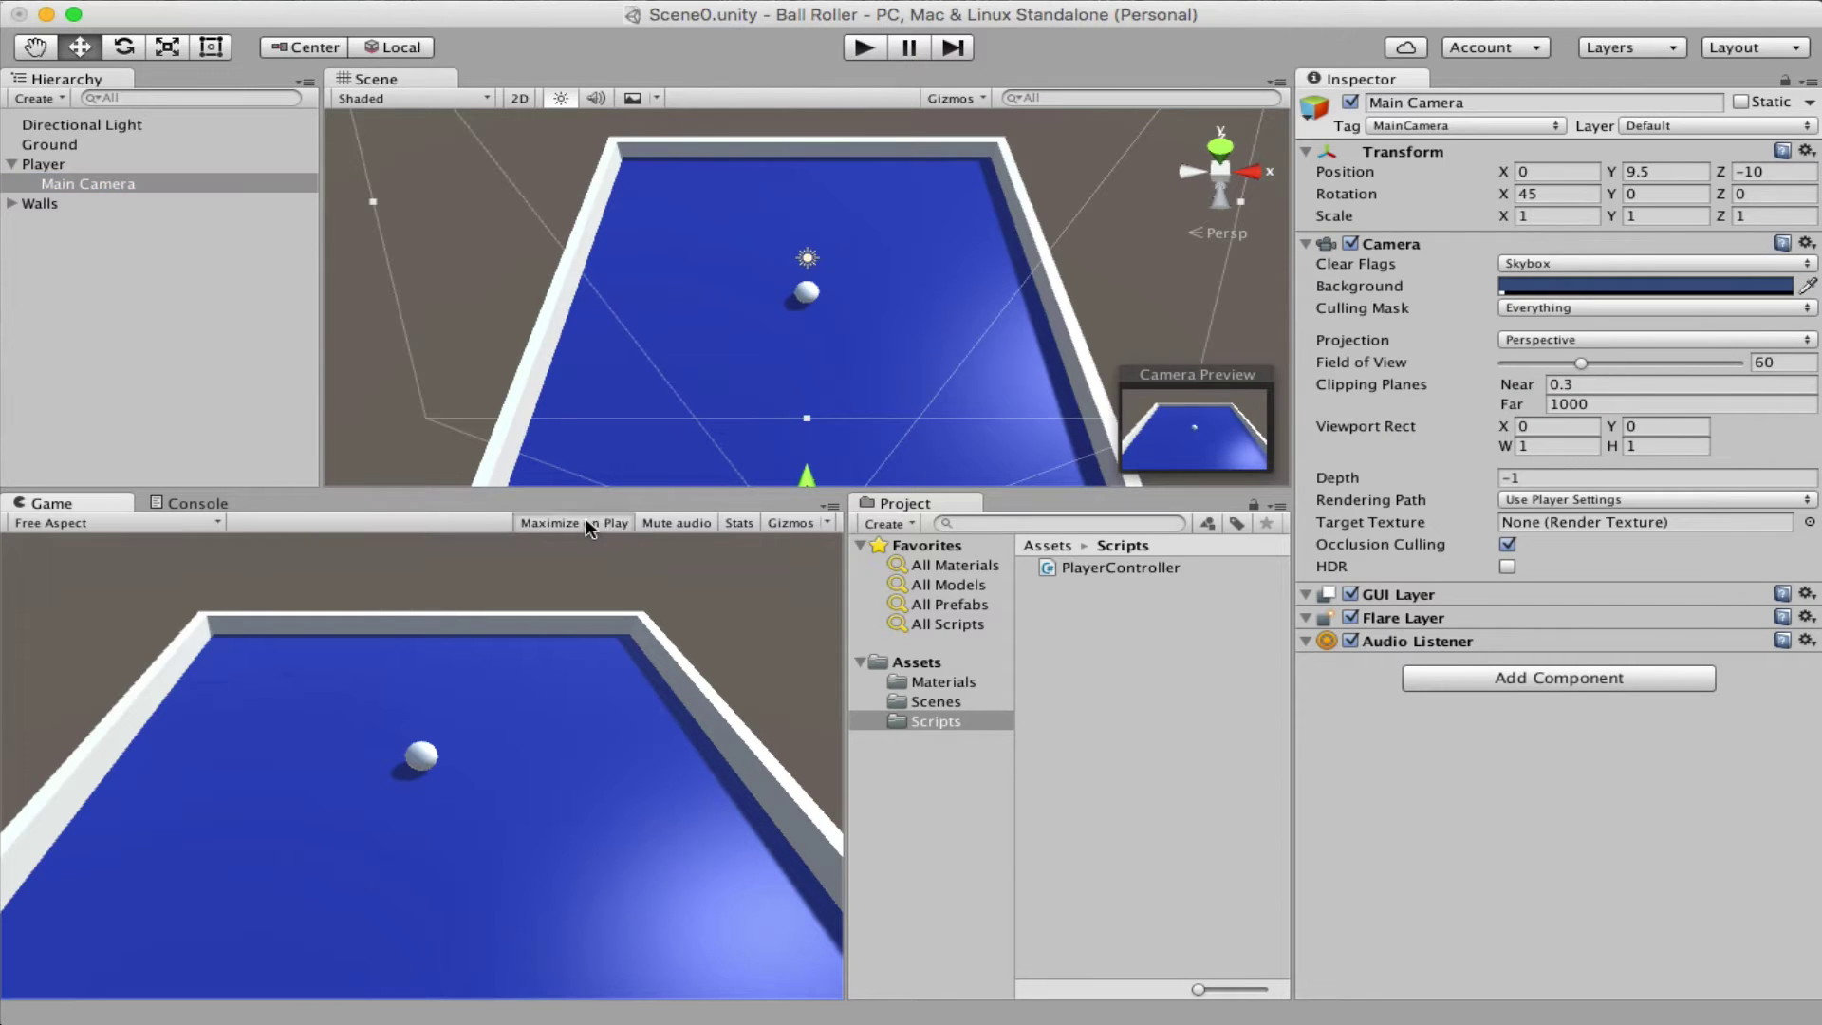
# Run two play tests rolling the ball, switching handle orientation from Local to Global in between.
pyautogui.click(862, 50)
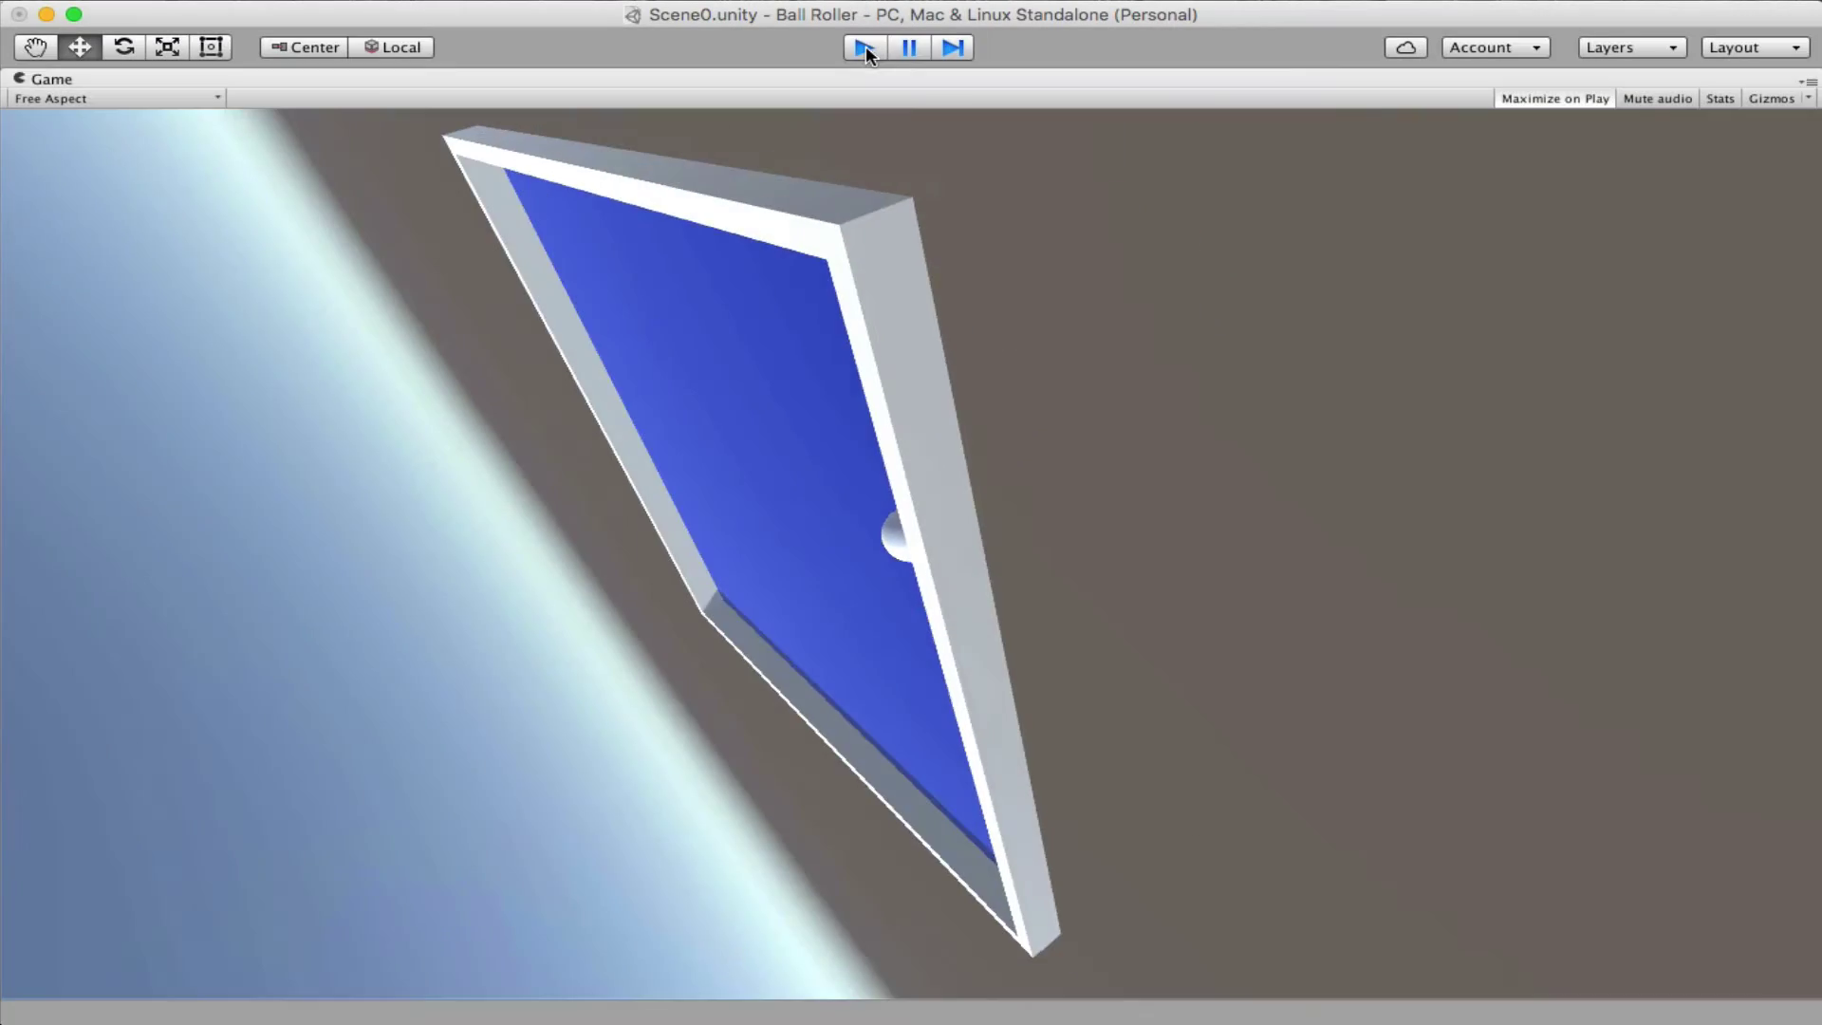
pyautogui.click(865, 46)
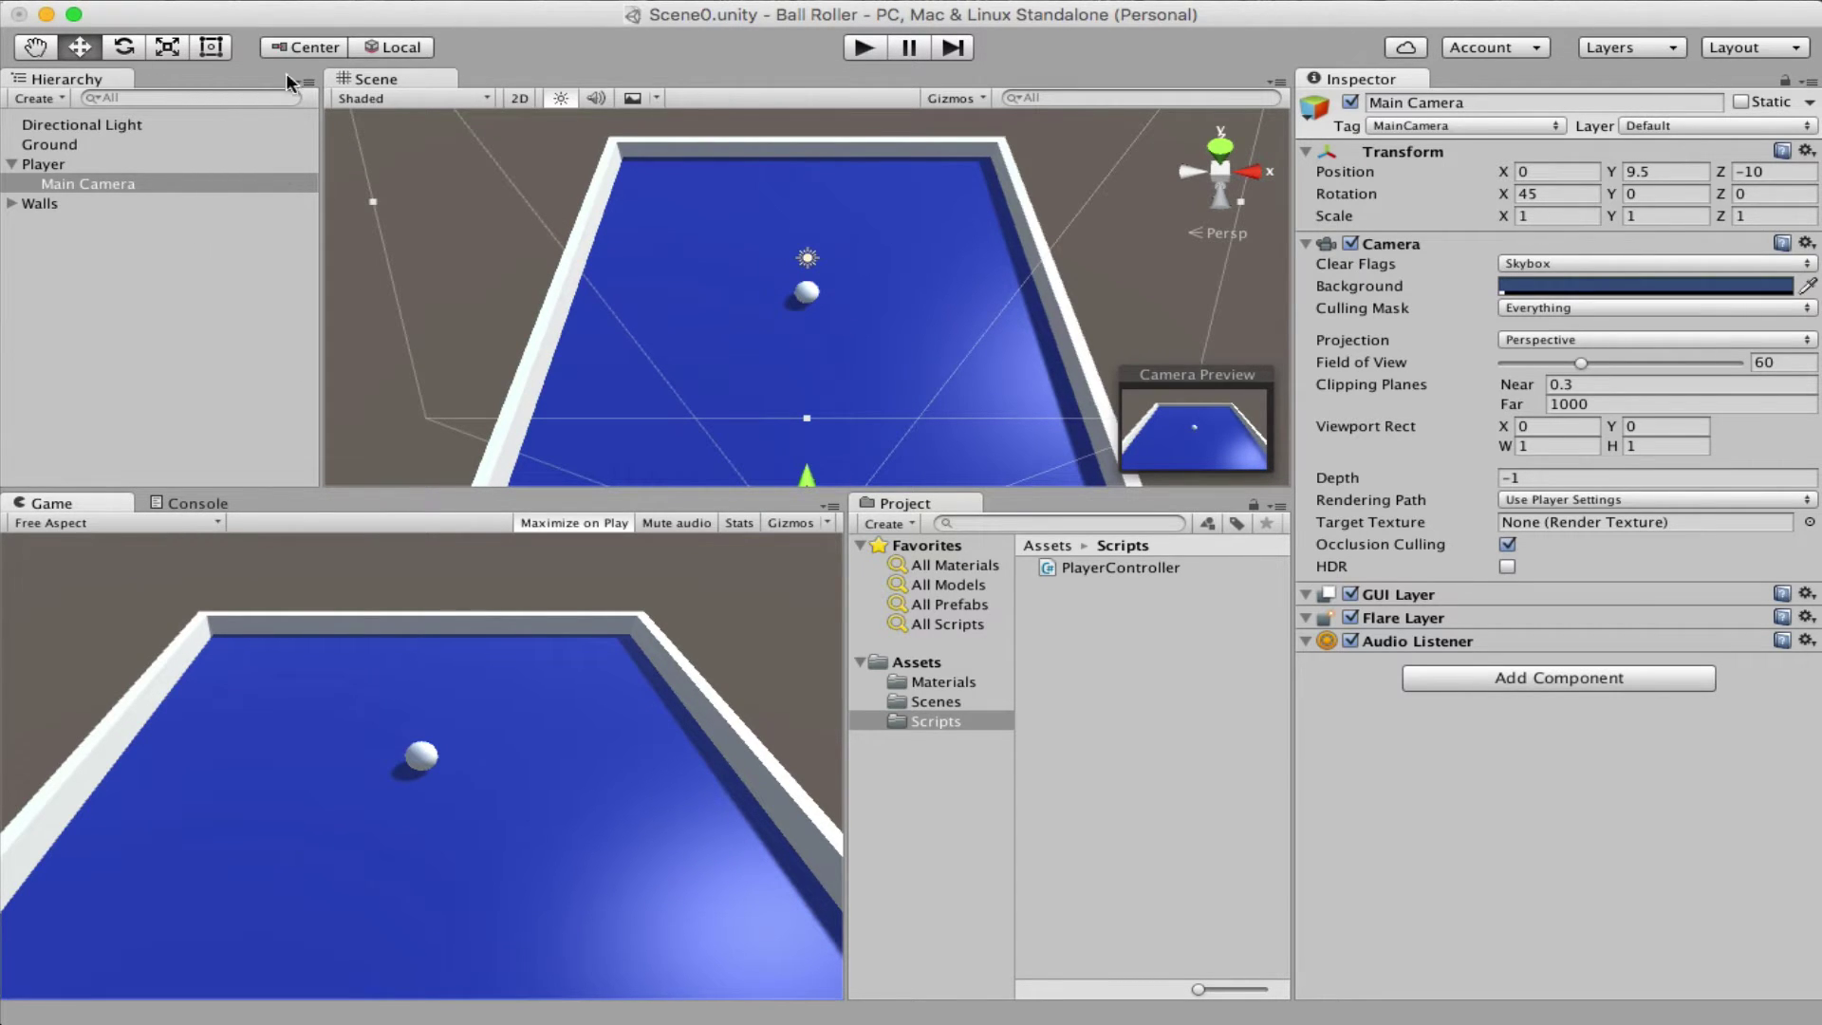
pyautogui.click(408, 46)
pyautogui.click(863, 47)
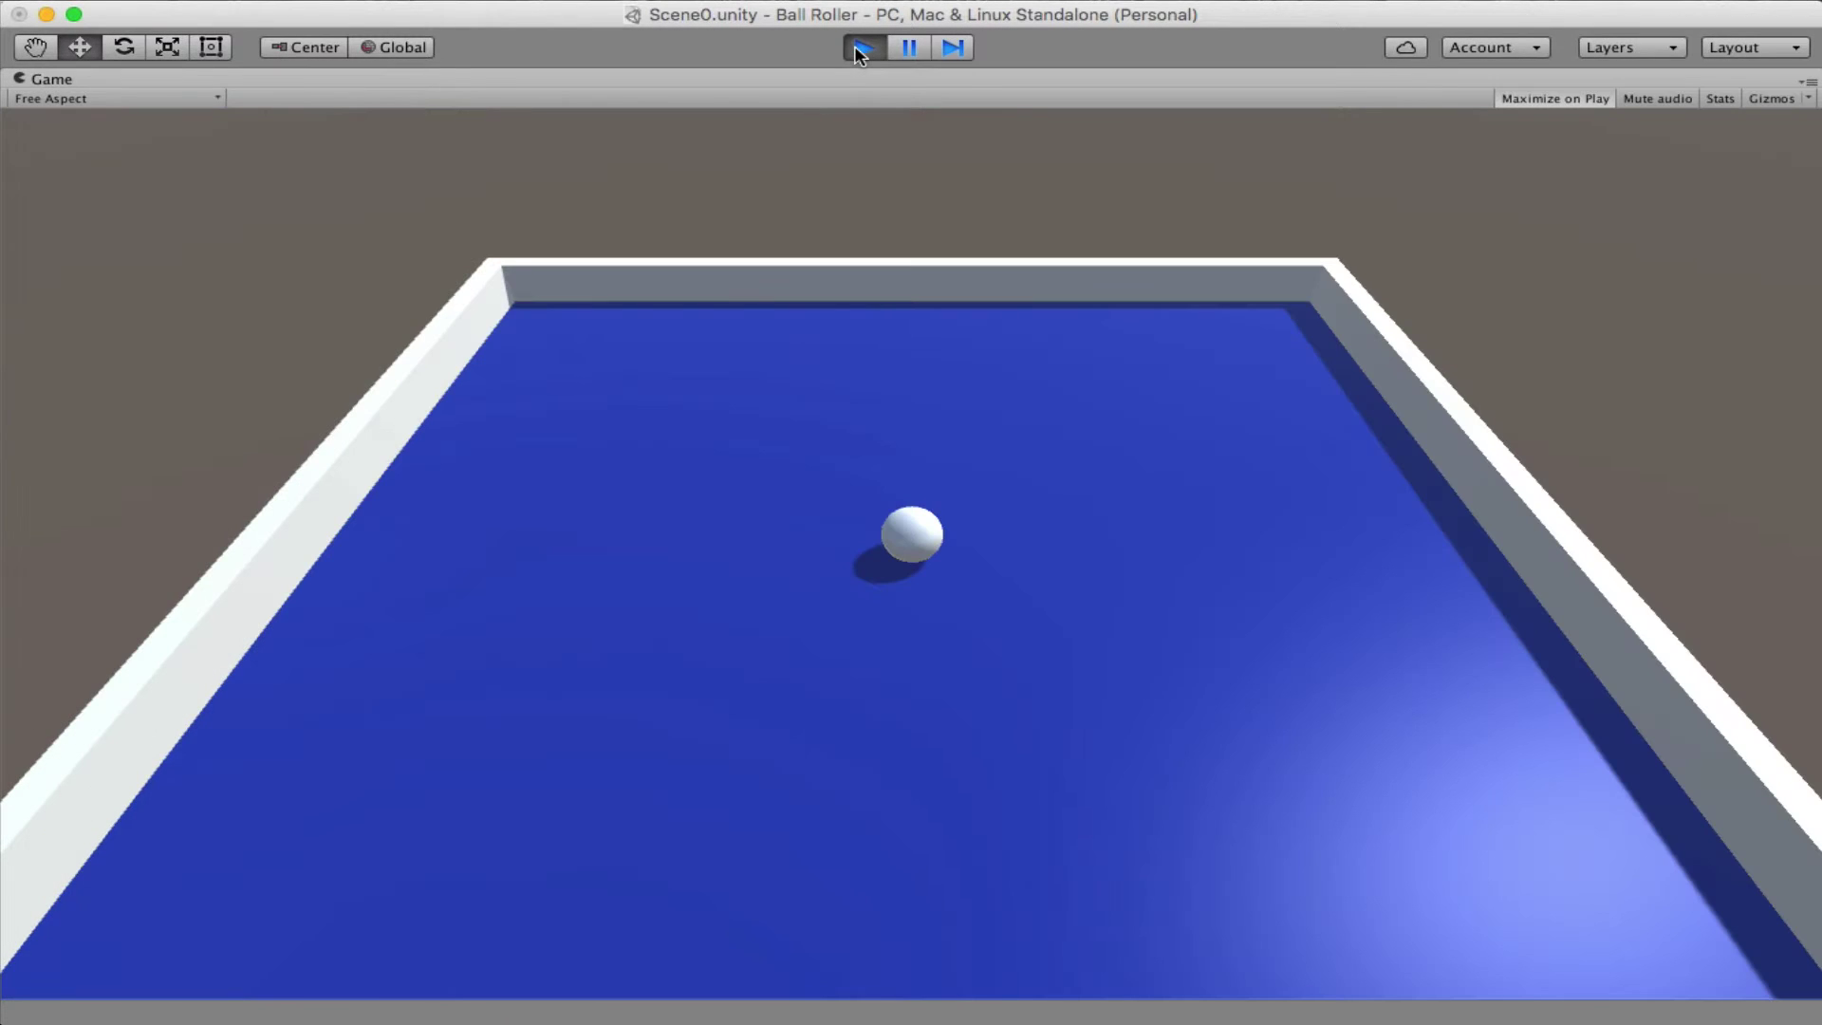
pyautogui.press('Down')
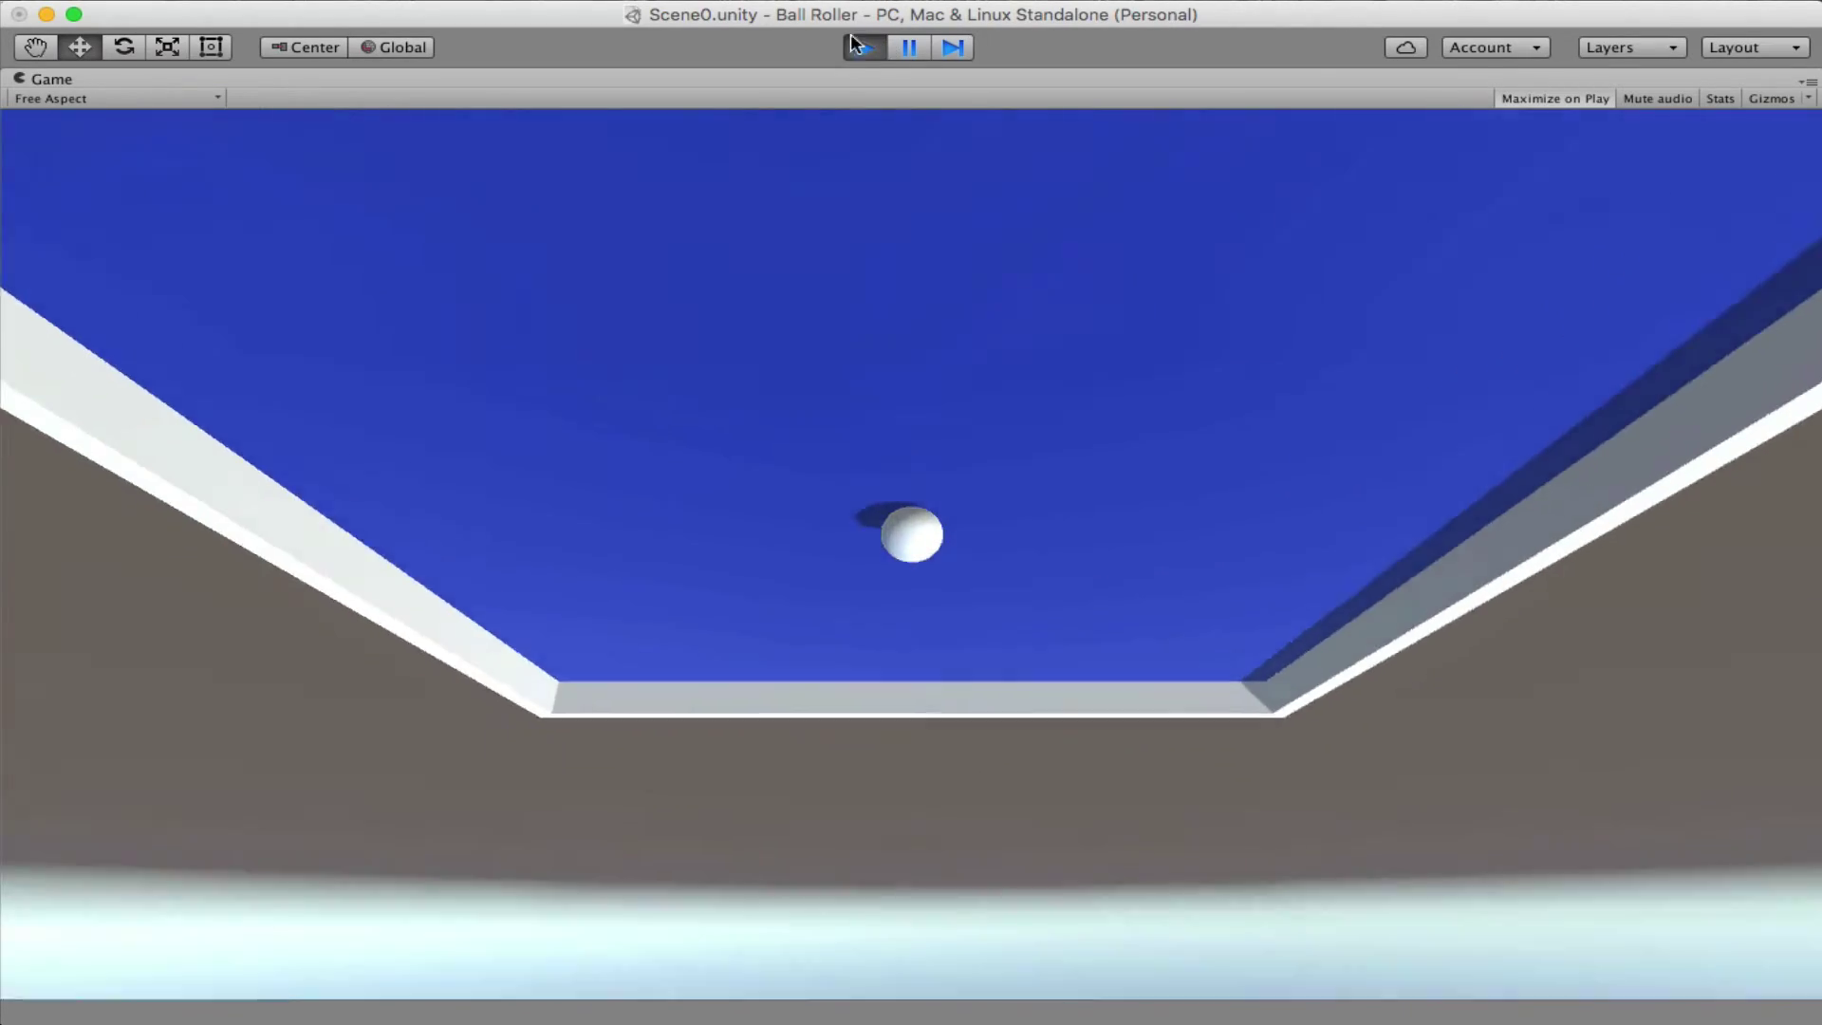
pyautogui.click(857, 50)
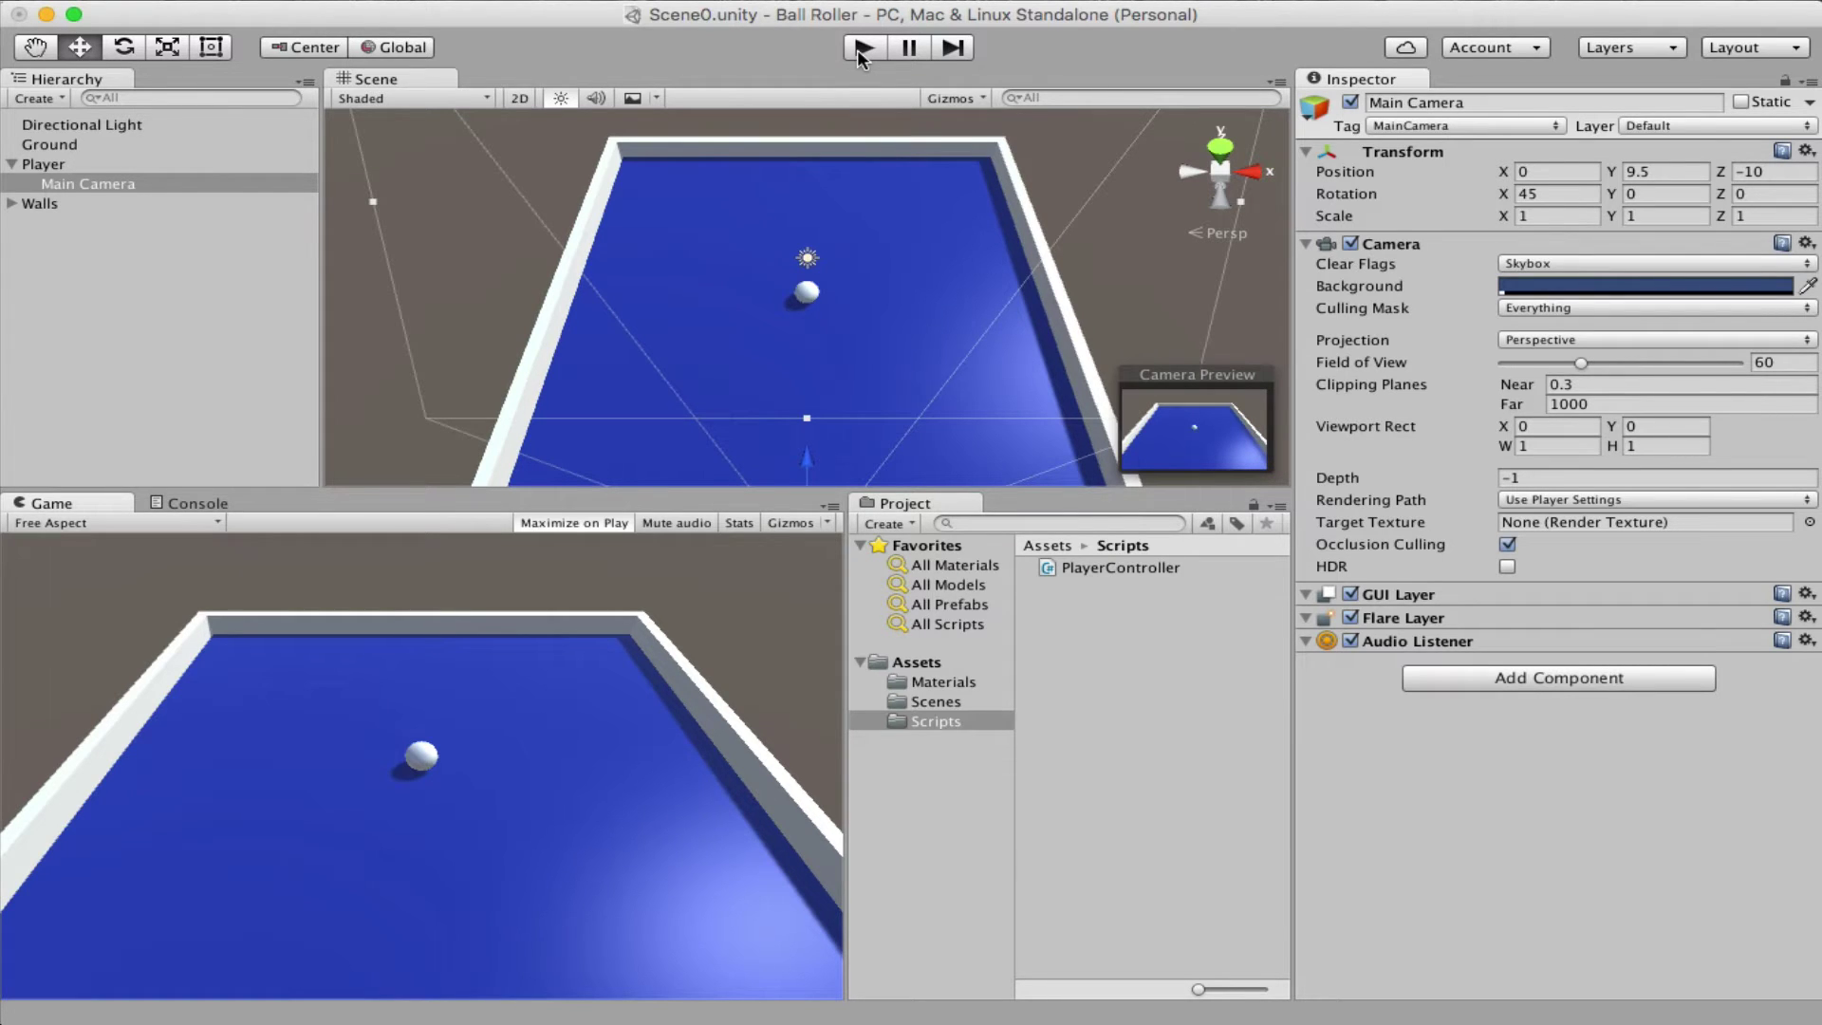
# Switch handle orientation back to Local and play-test, rolling the ball forward and back.
pyautogui.click(408, 47)
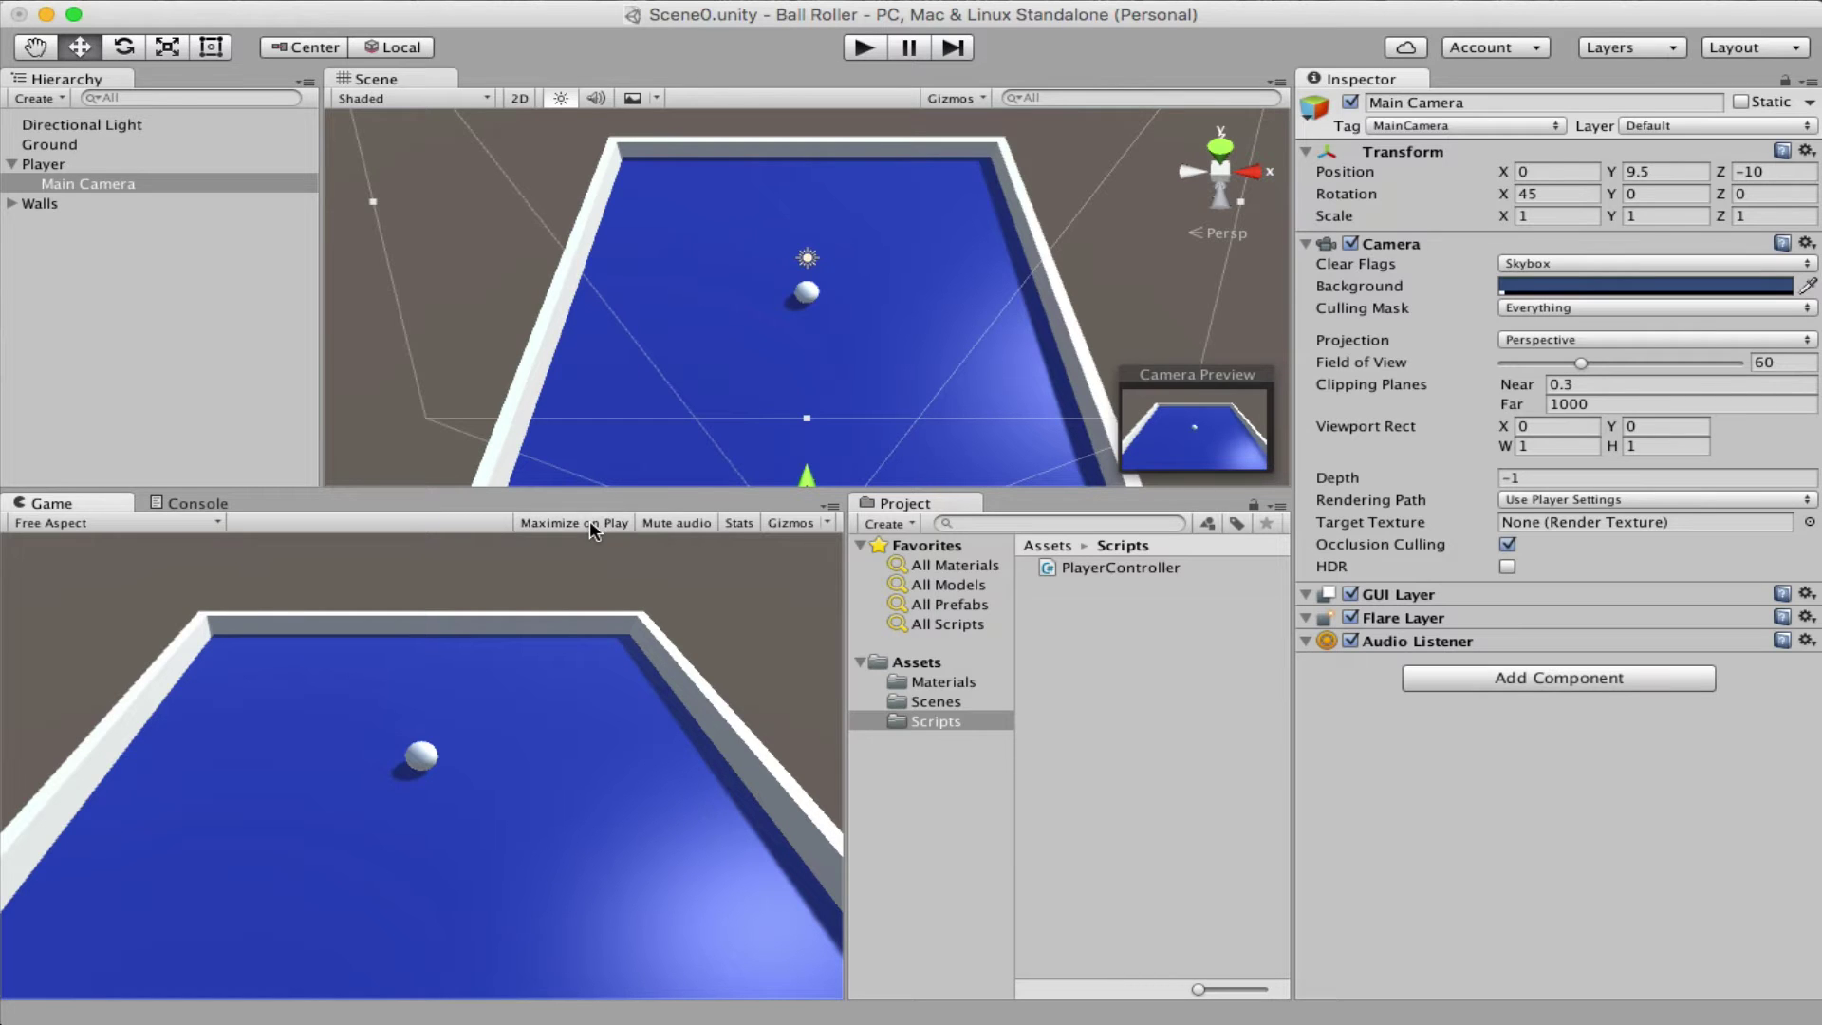
pyautogui.click(864, 50)
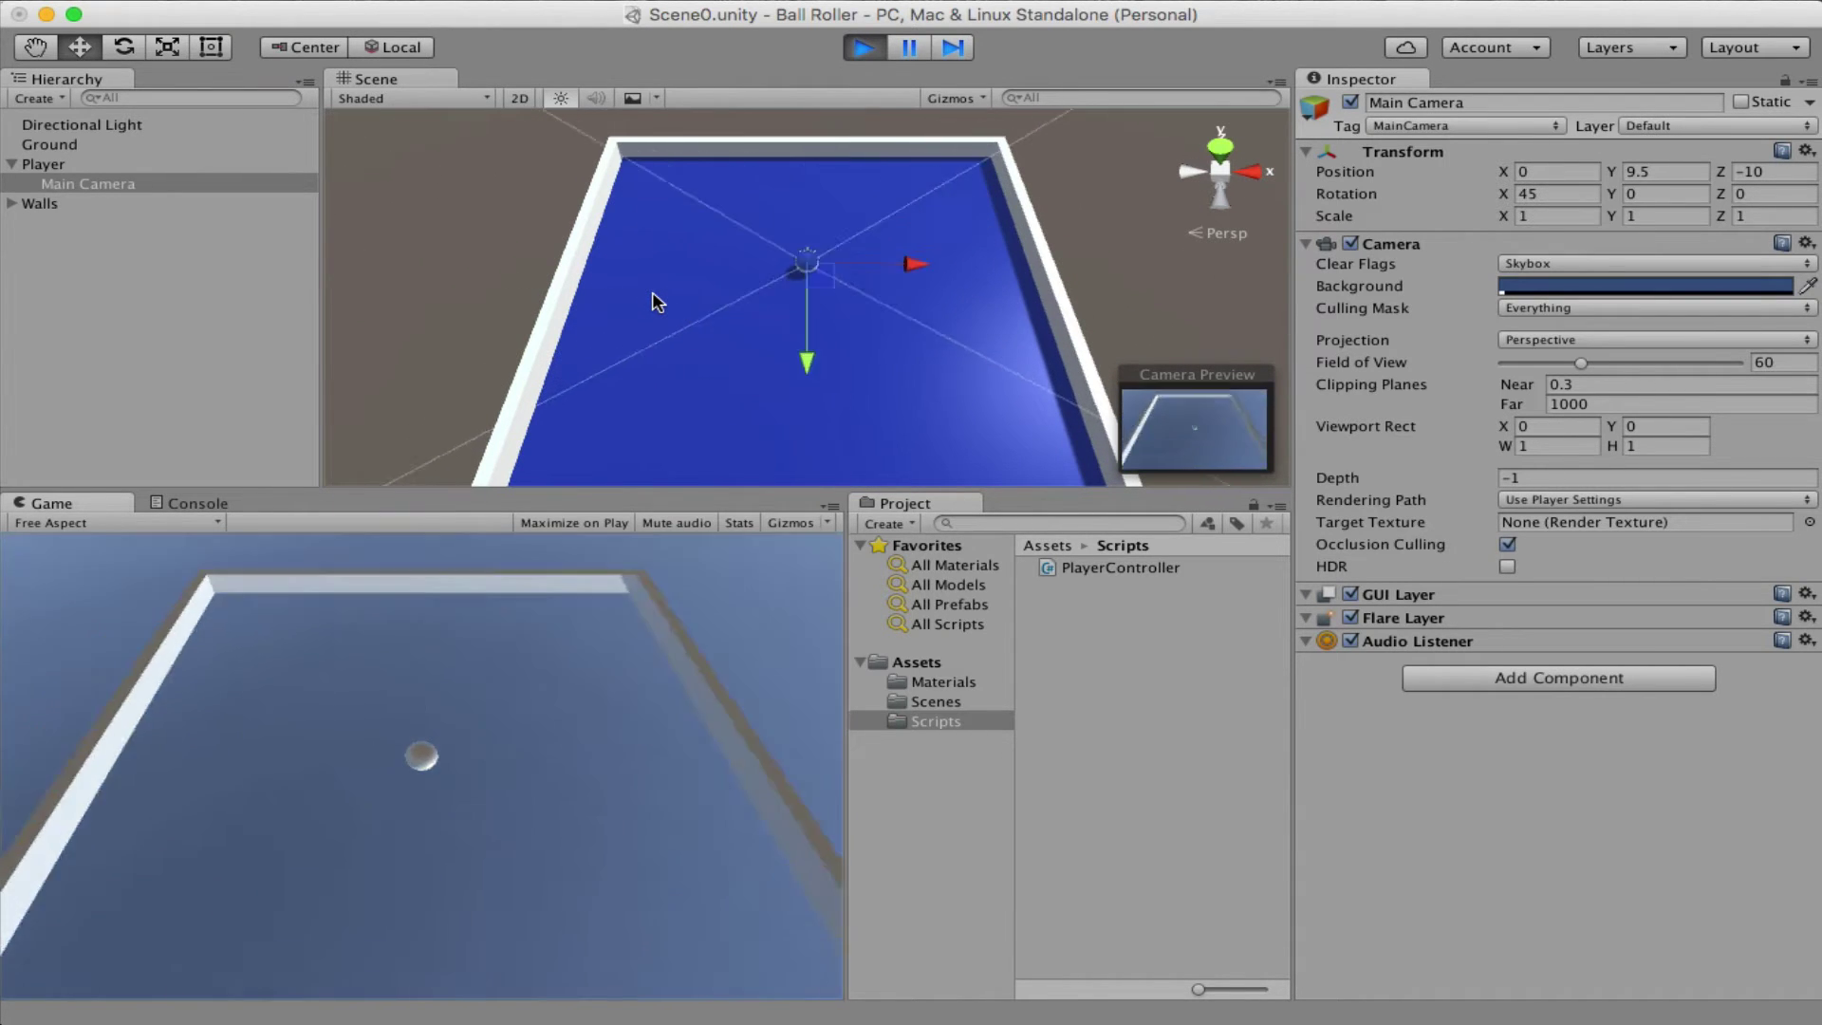
pyautogui.press('Up')
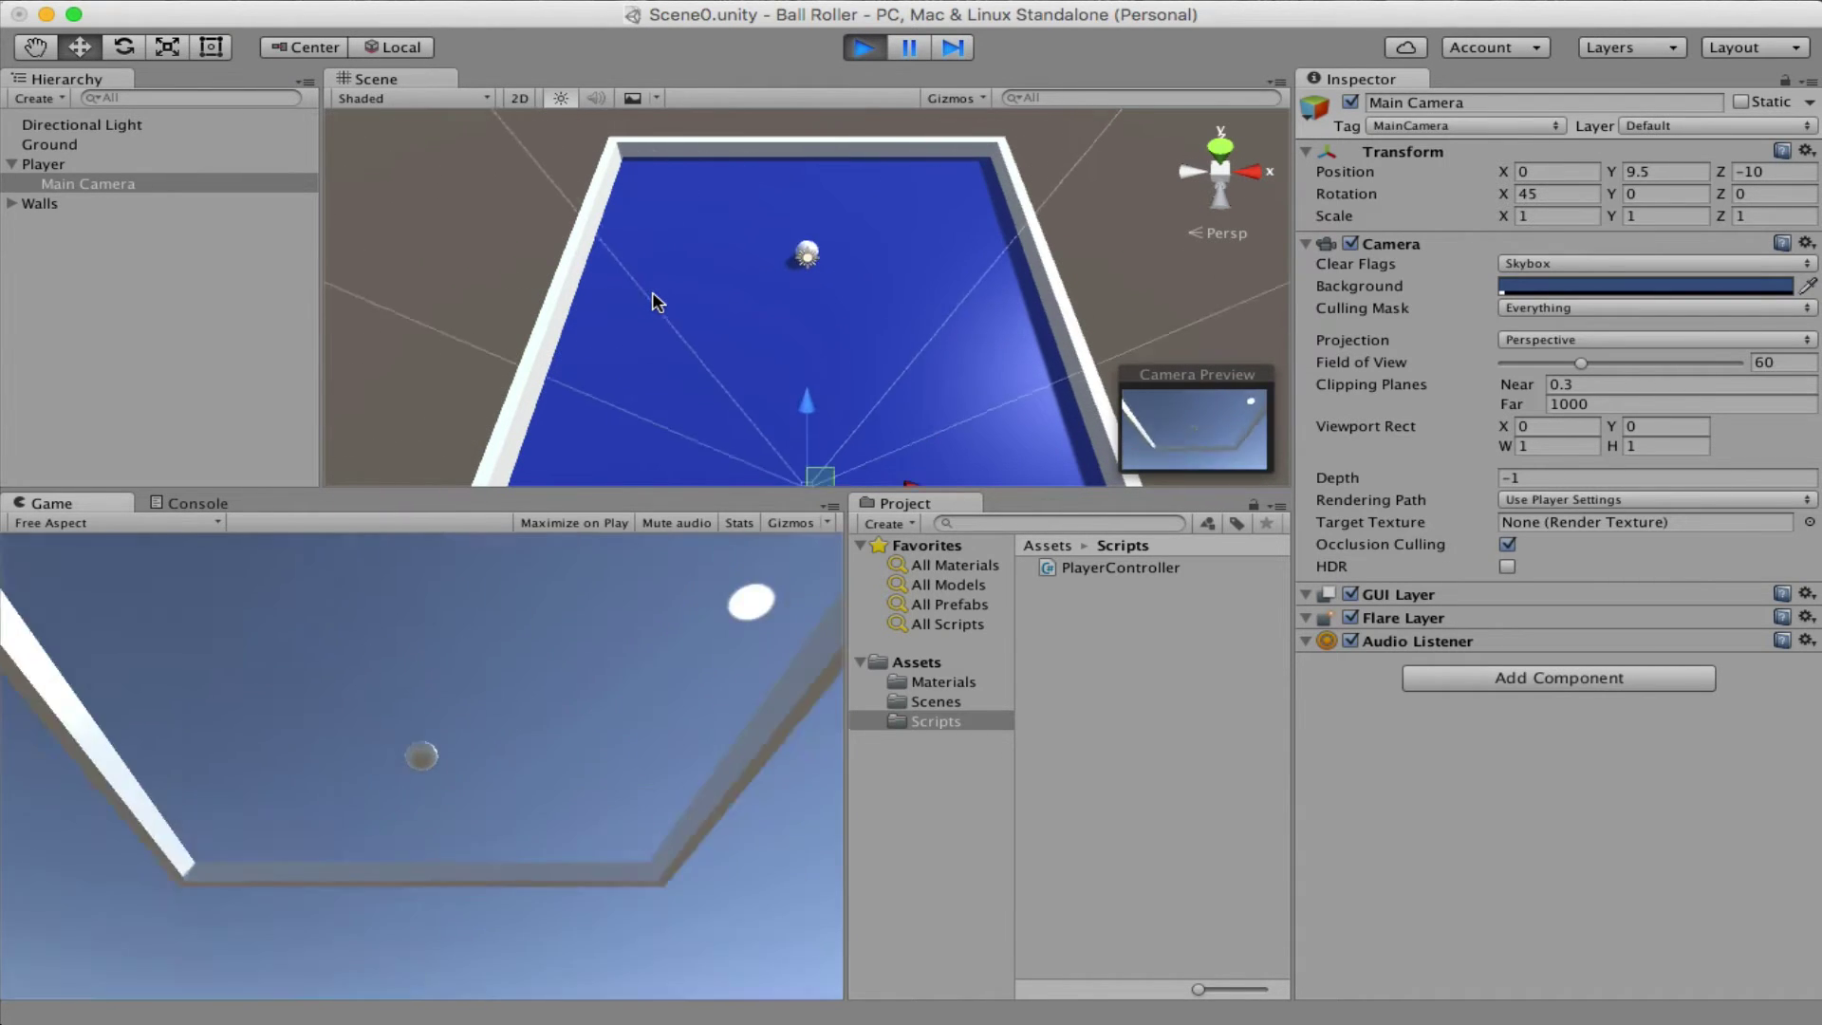
pyautogui.press('Down')
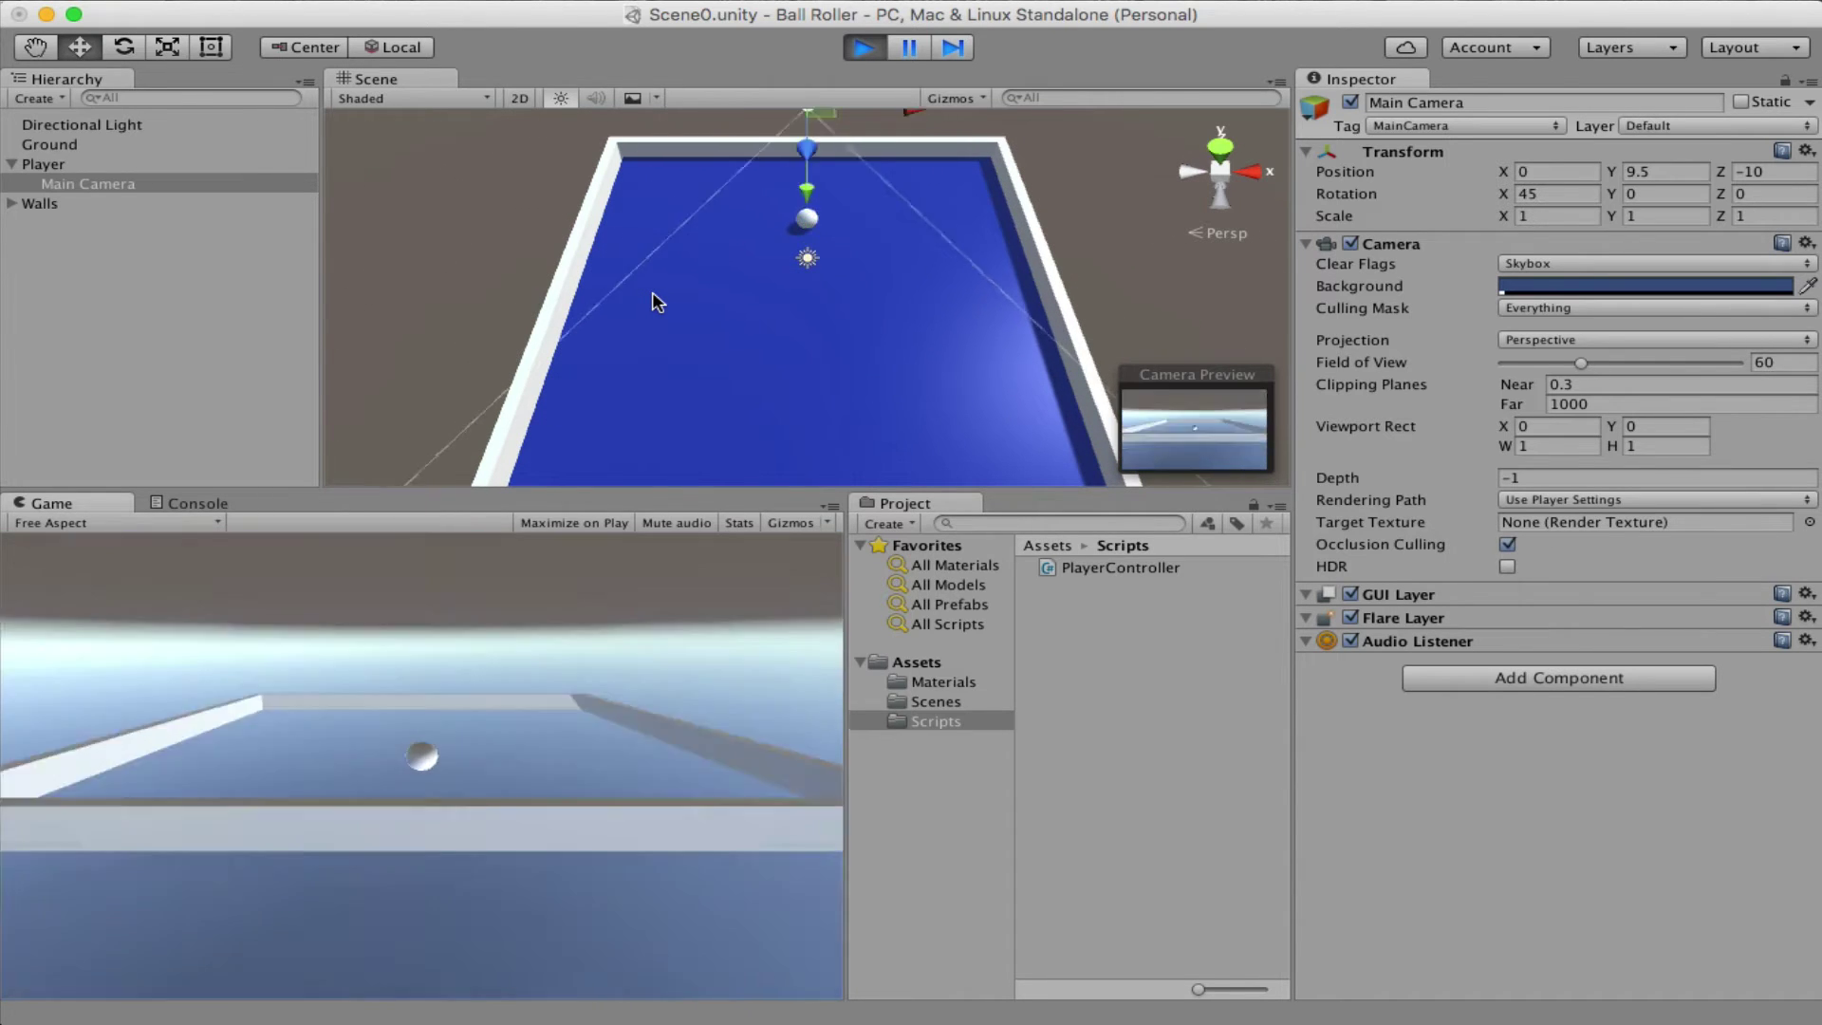
pyautogui.click(864, 47)
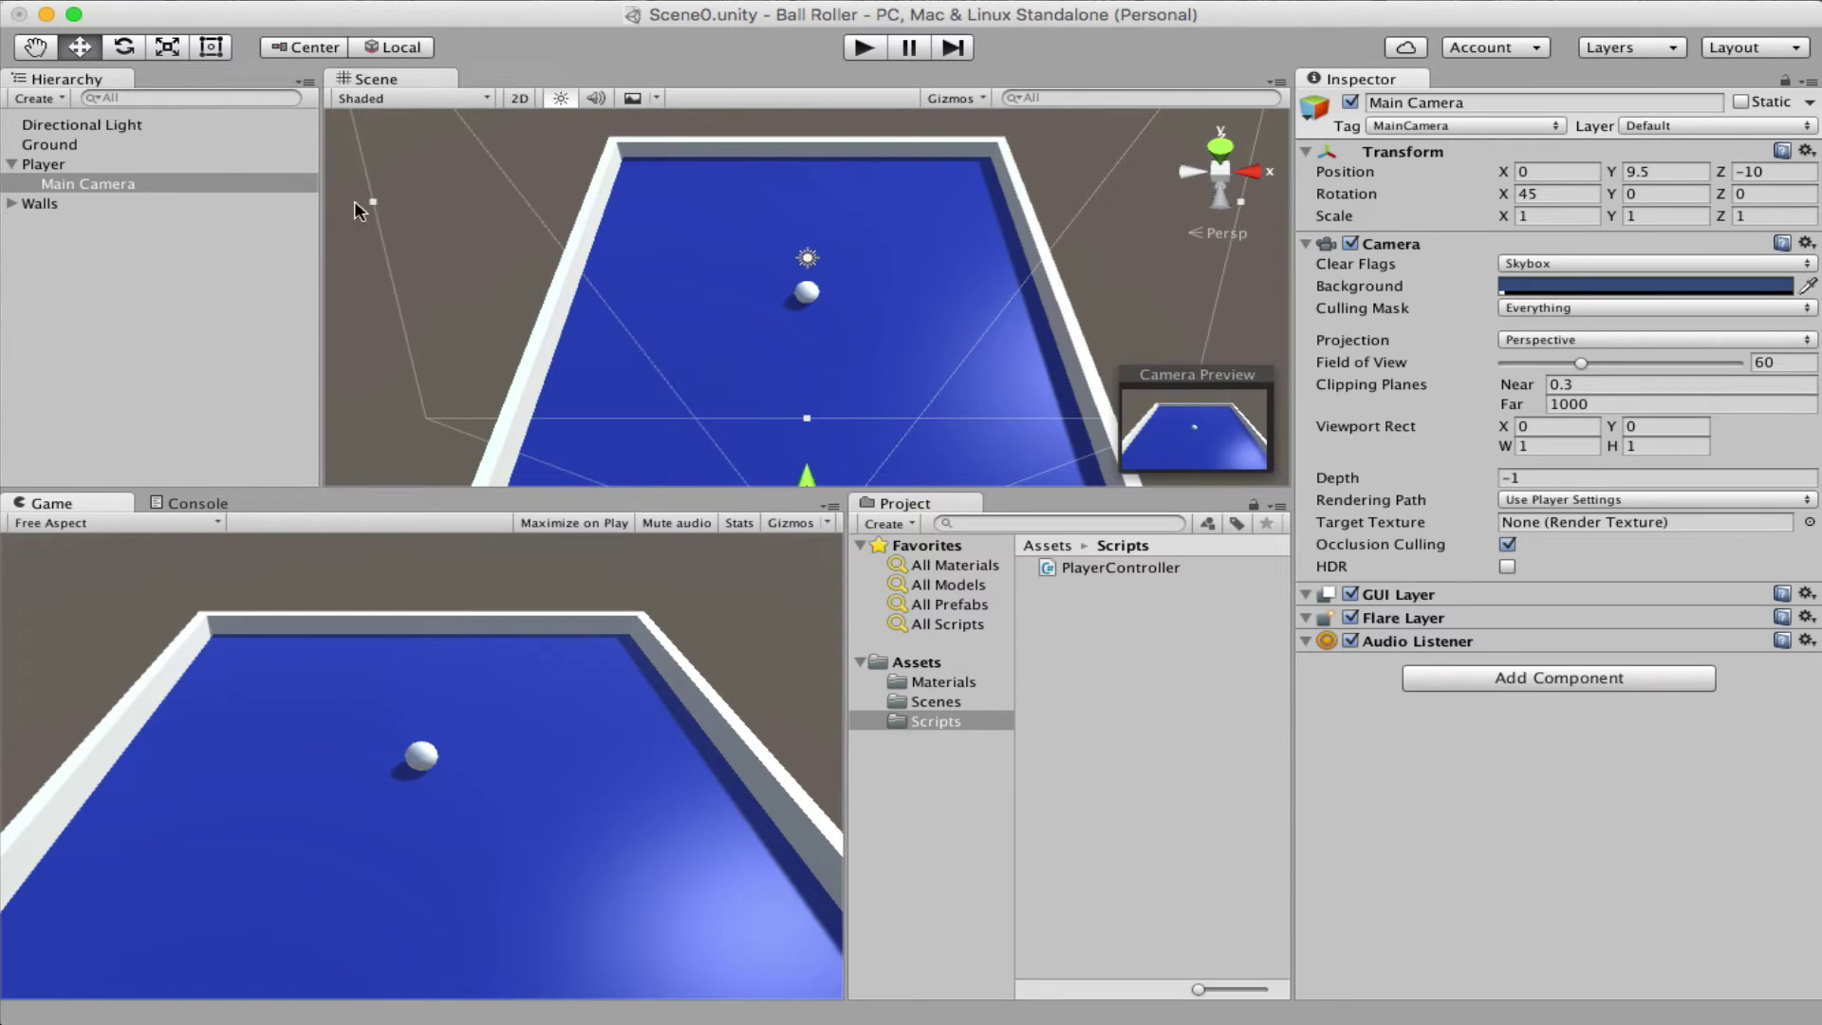
# Select the Player, switch handle orientation to Global, and run a short play test.
pyautogui.click(84, 163)
pyautogui.click(406, 48)
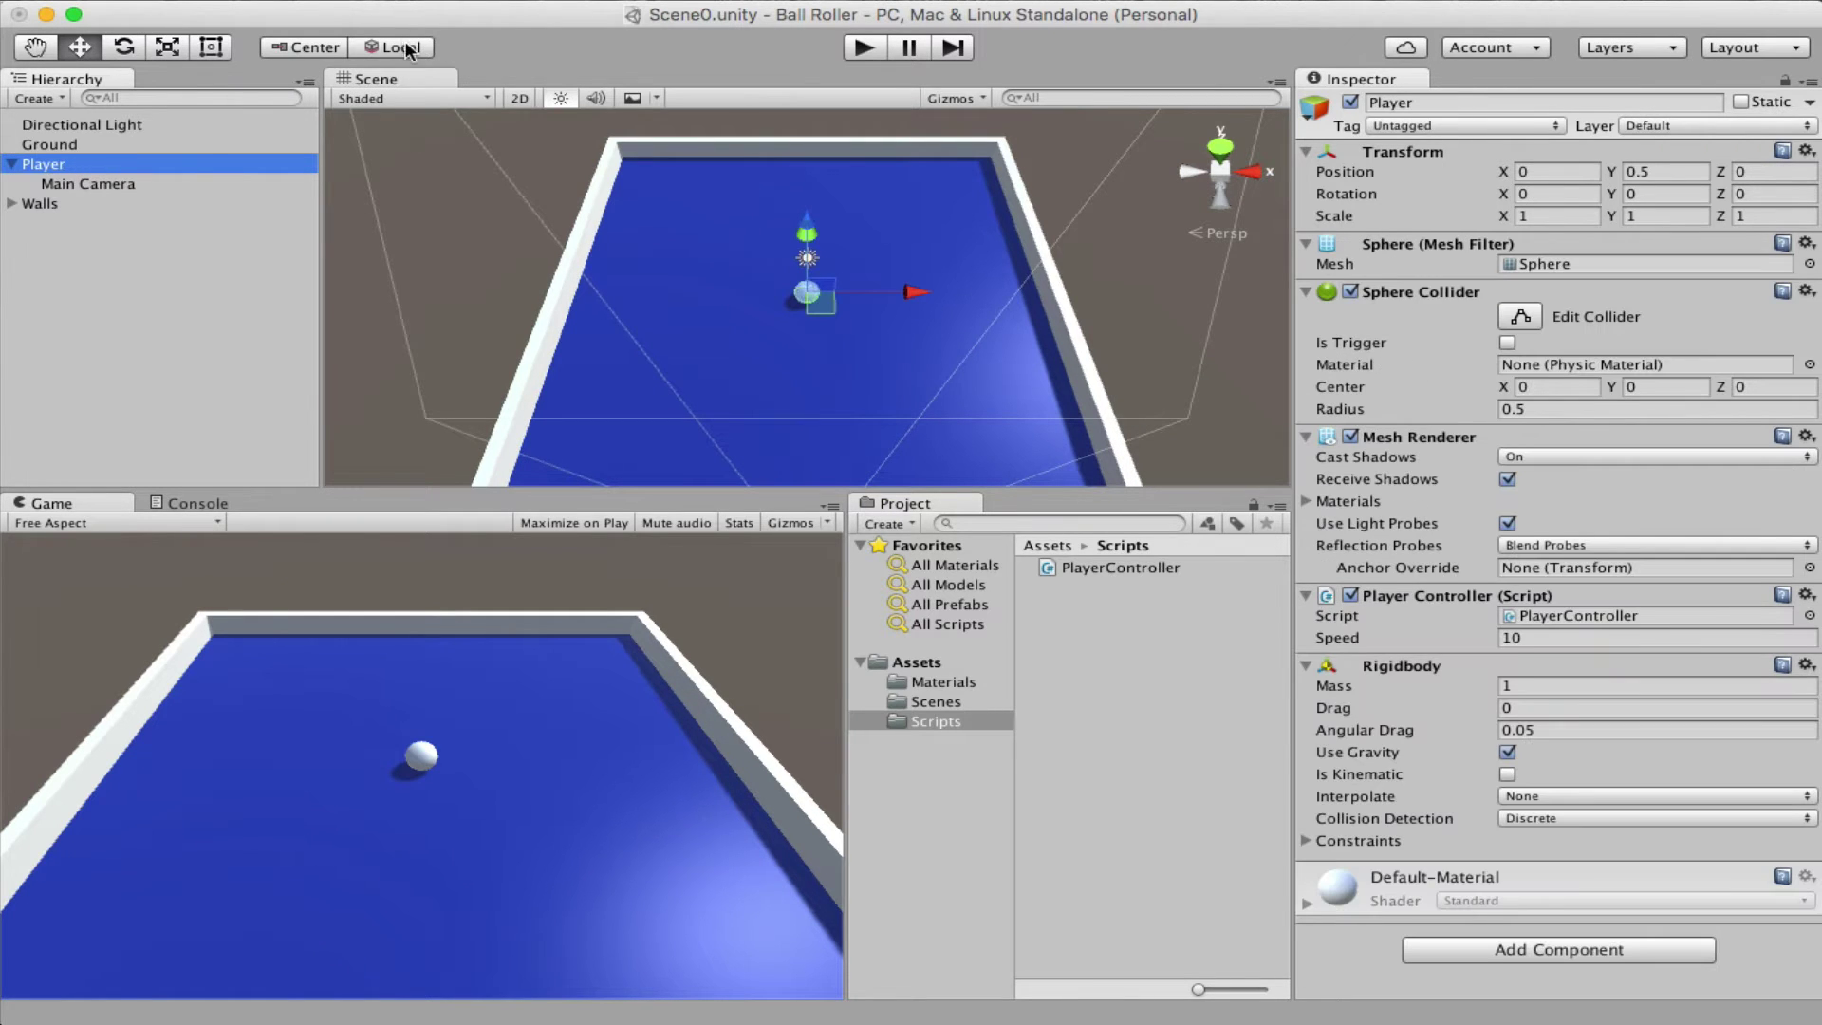
pyautogui.click(863, 49)
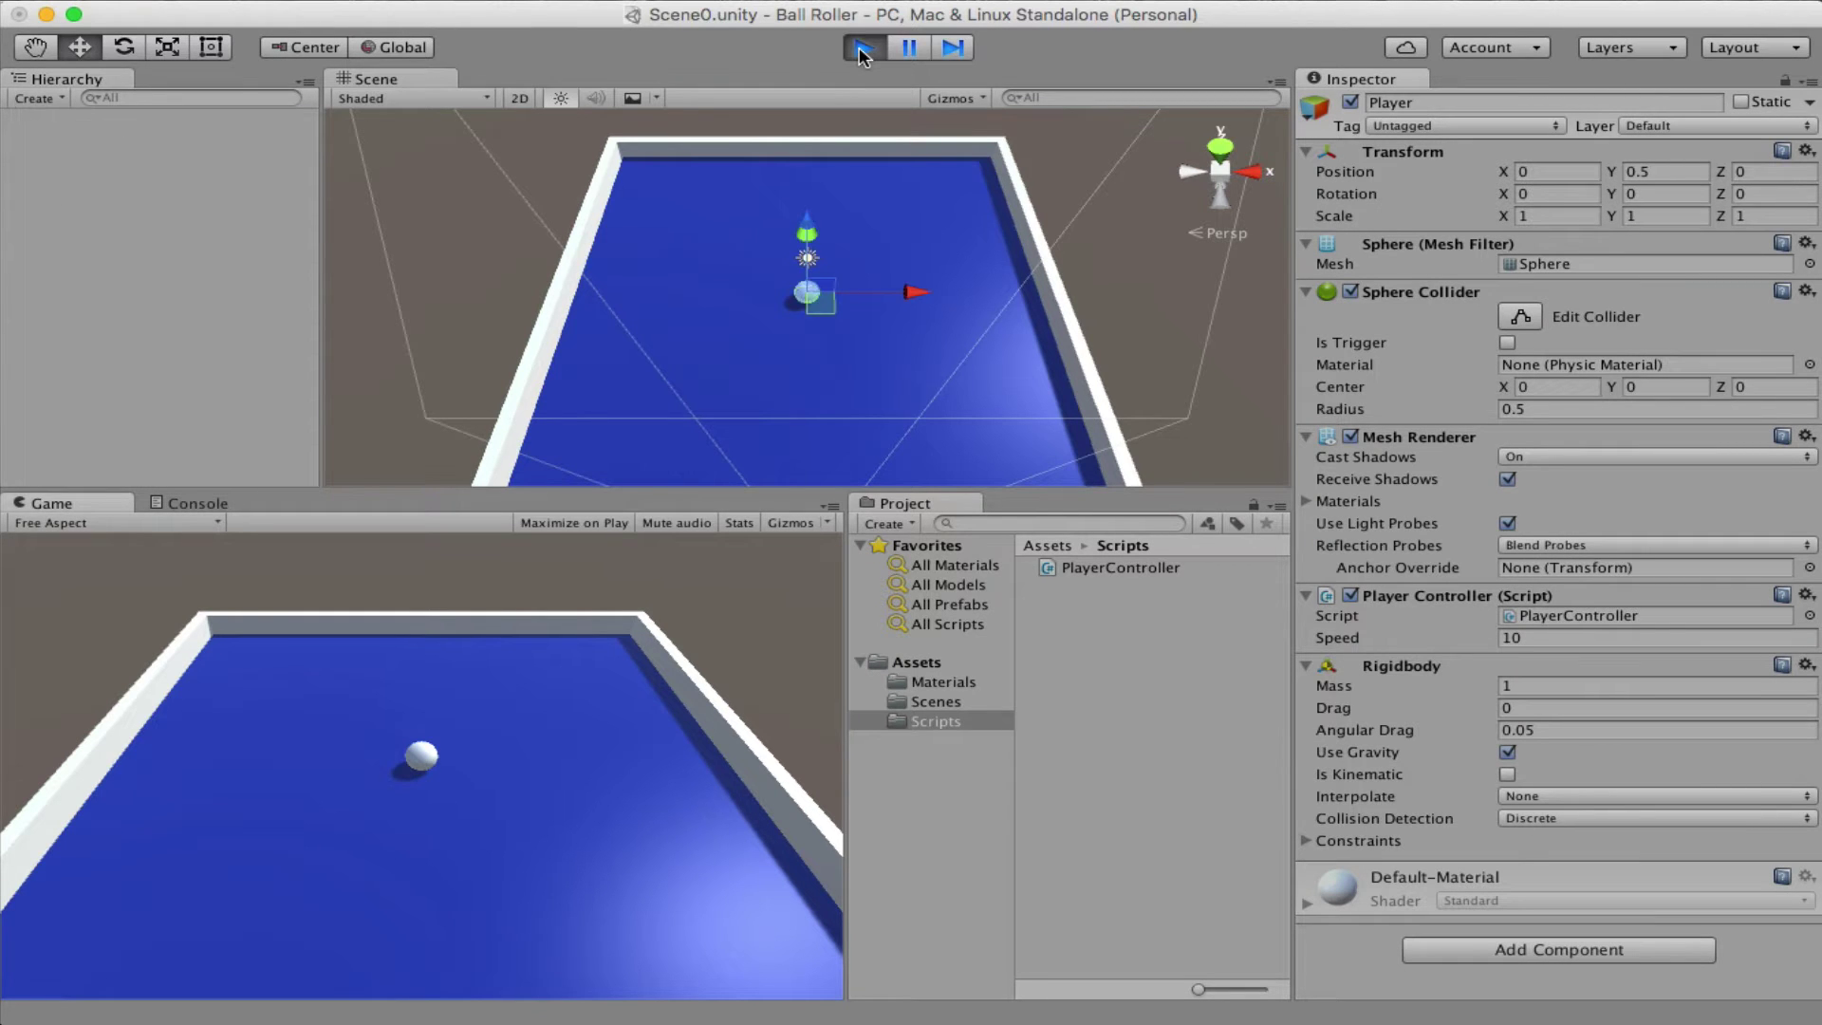
pyautogui.press('Up')
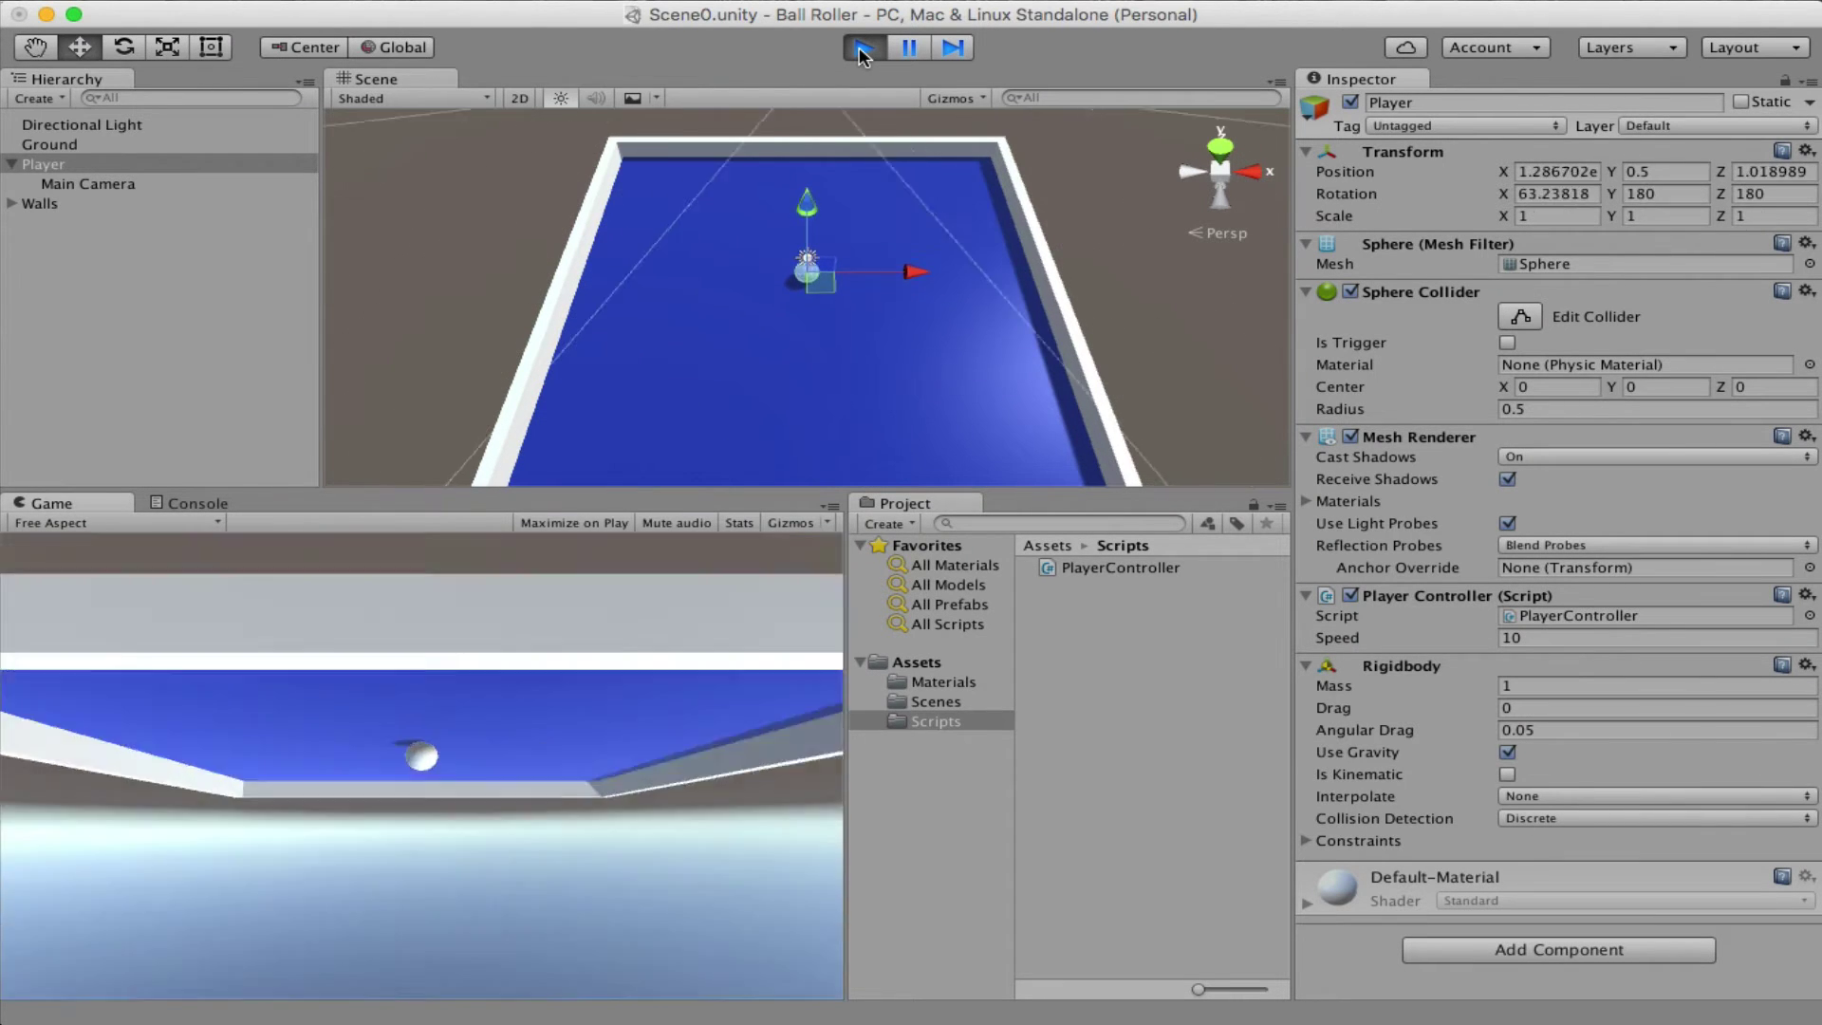
pyautogui.press('Left')
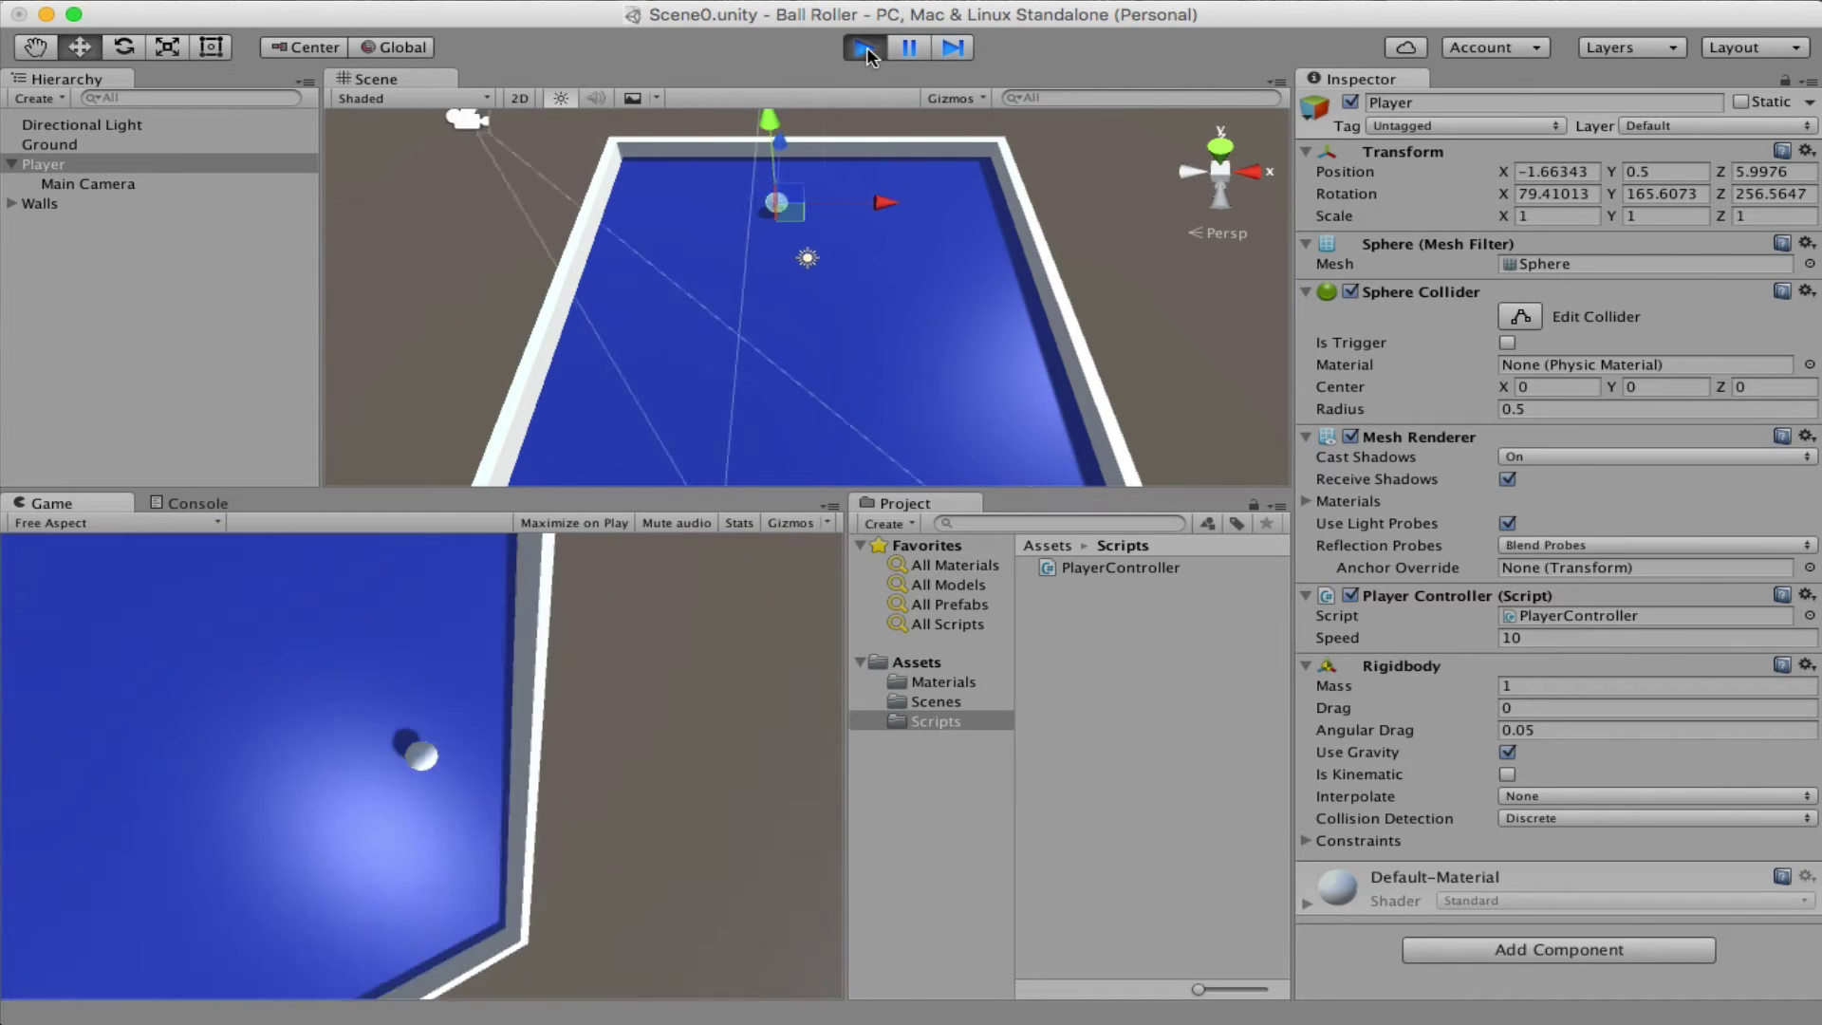
pyautogui.click(861, 49)
pyautogui.click(394, 47)
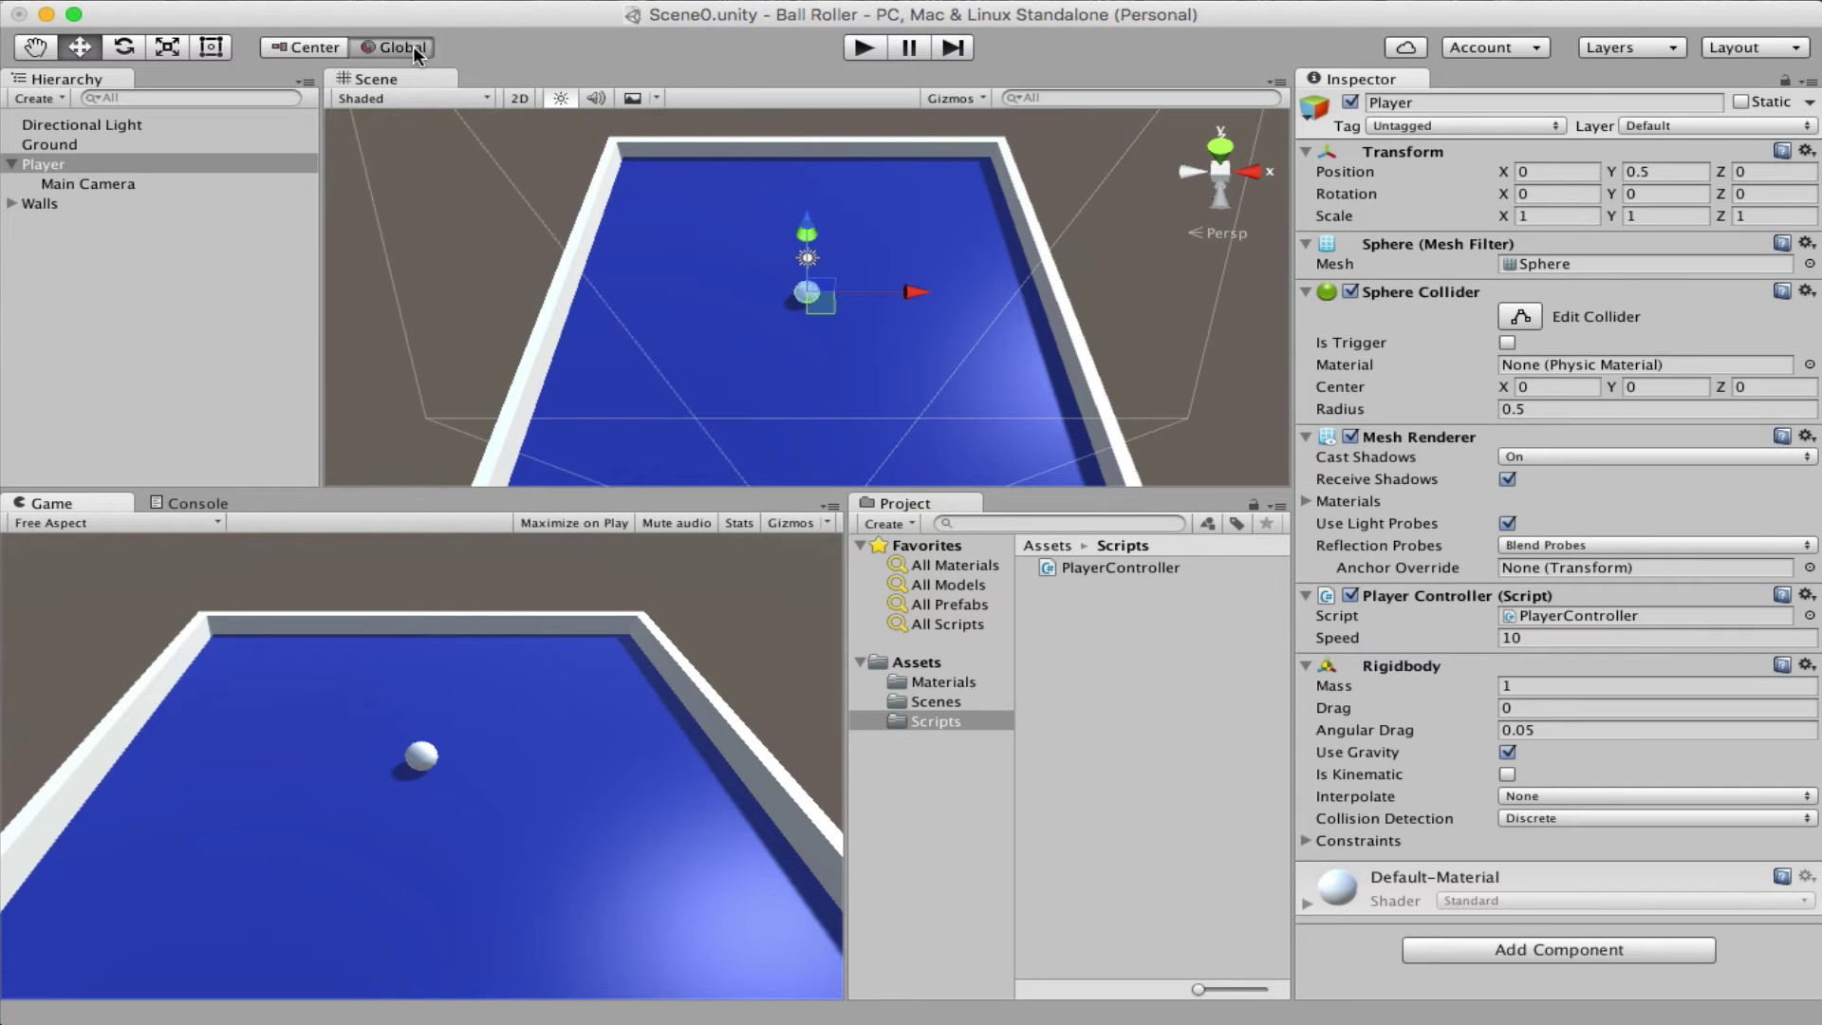
# Play again, steering the ball forward, left and right around the board, then stop.
pyautogui.click(859, 49)
pyautogui.press('Up')
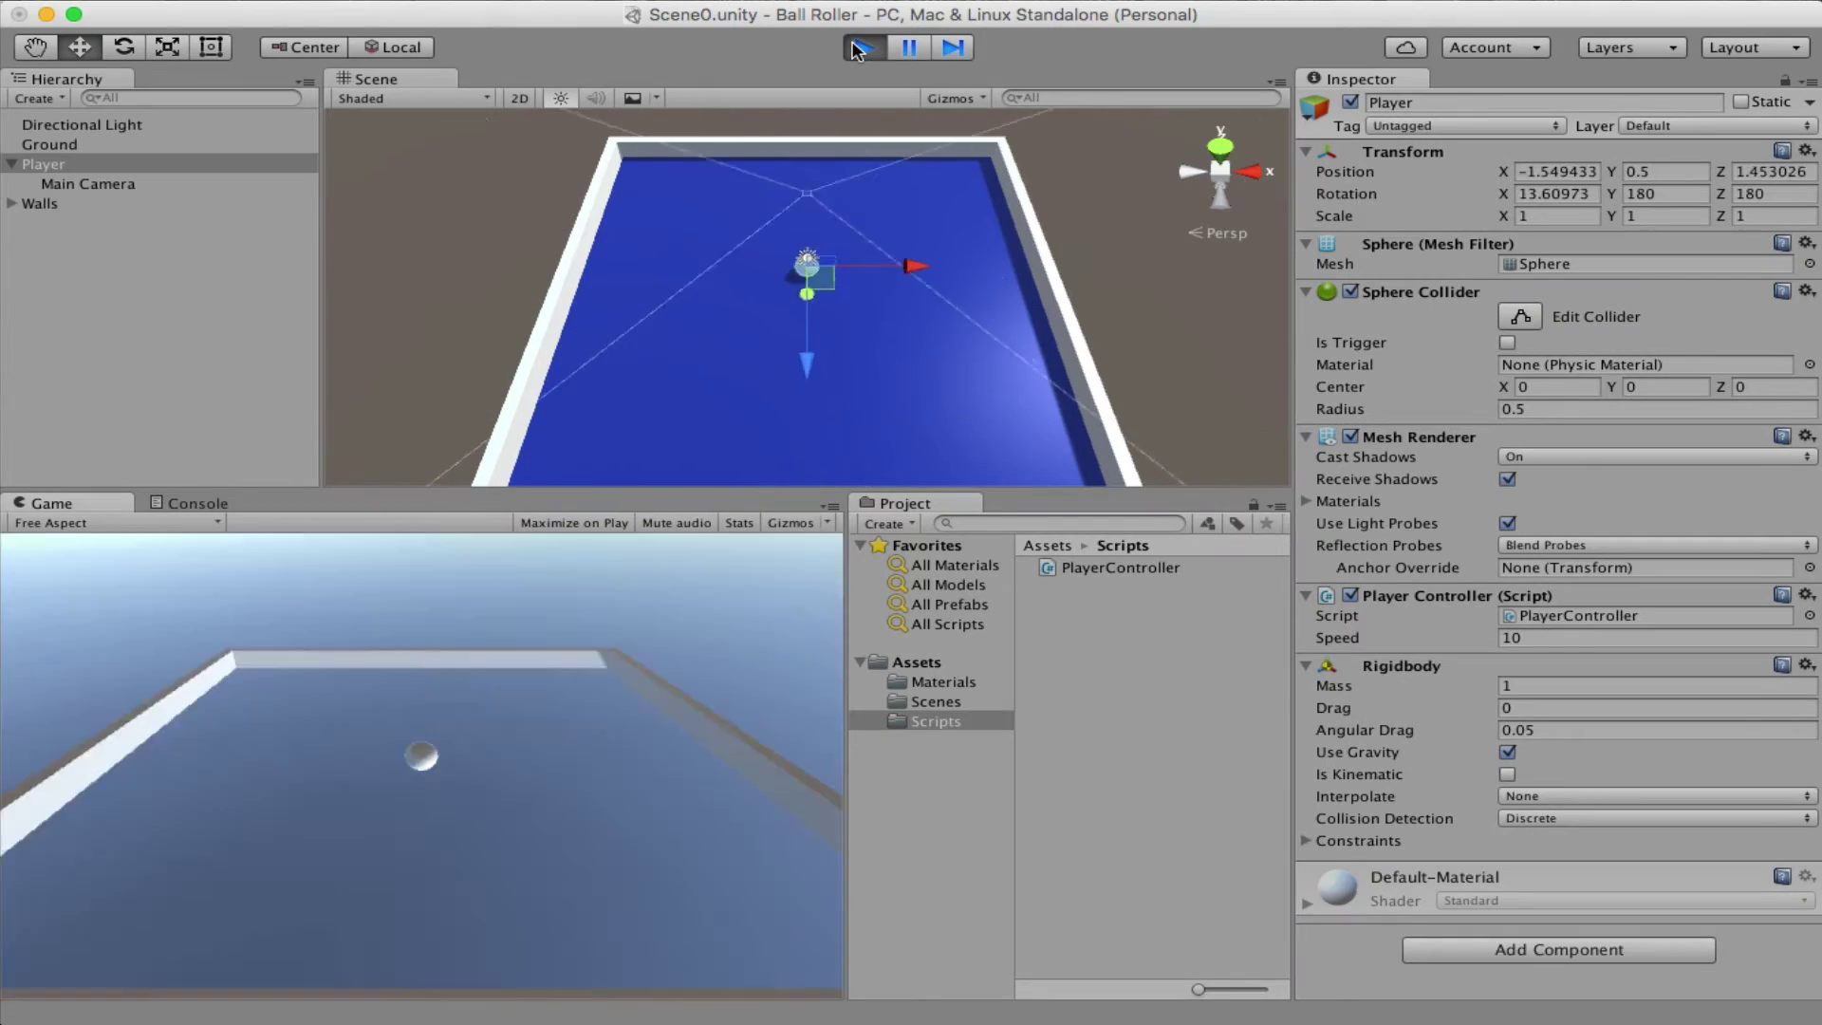
pyautogui.press('Left')
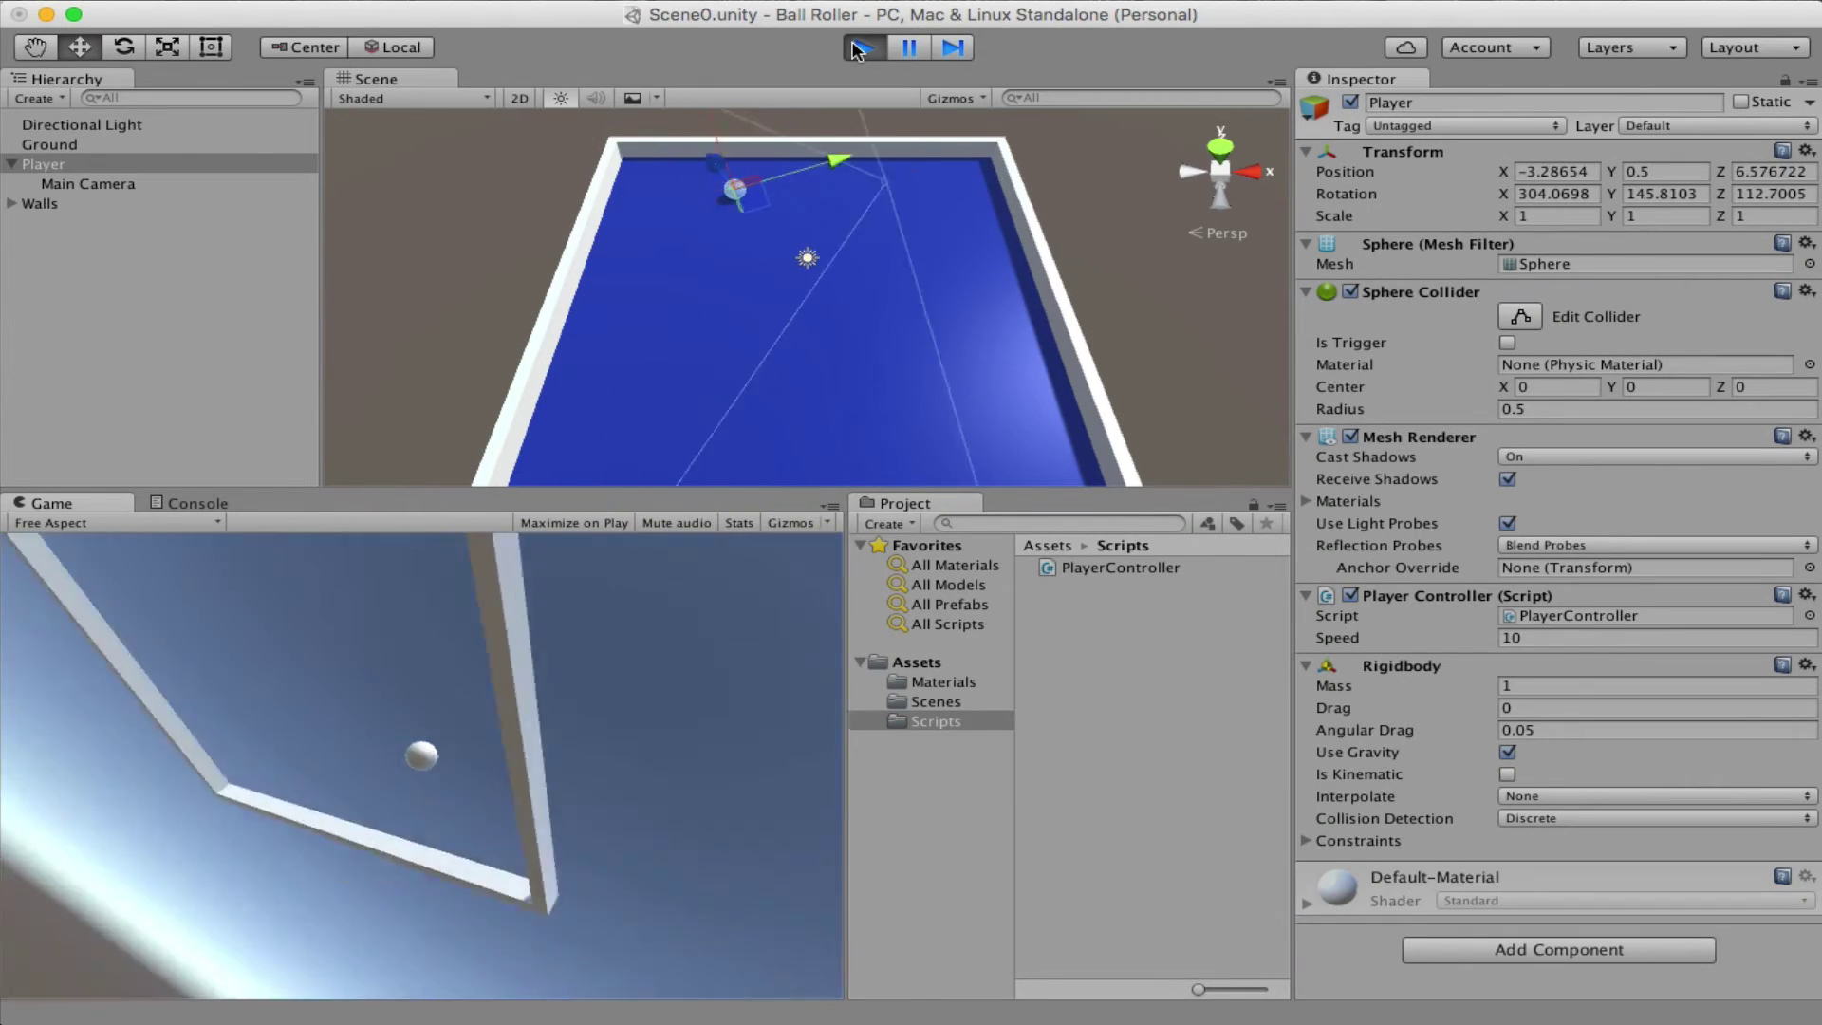
pyautogui.press('Right')
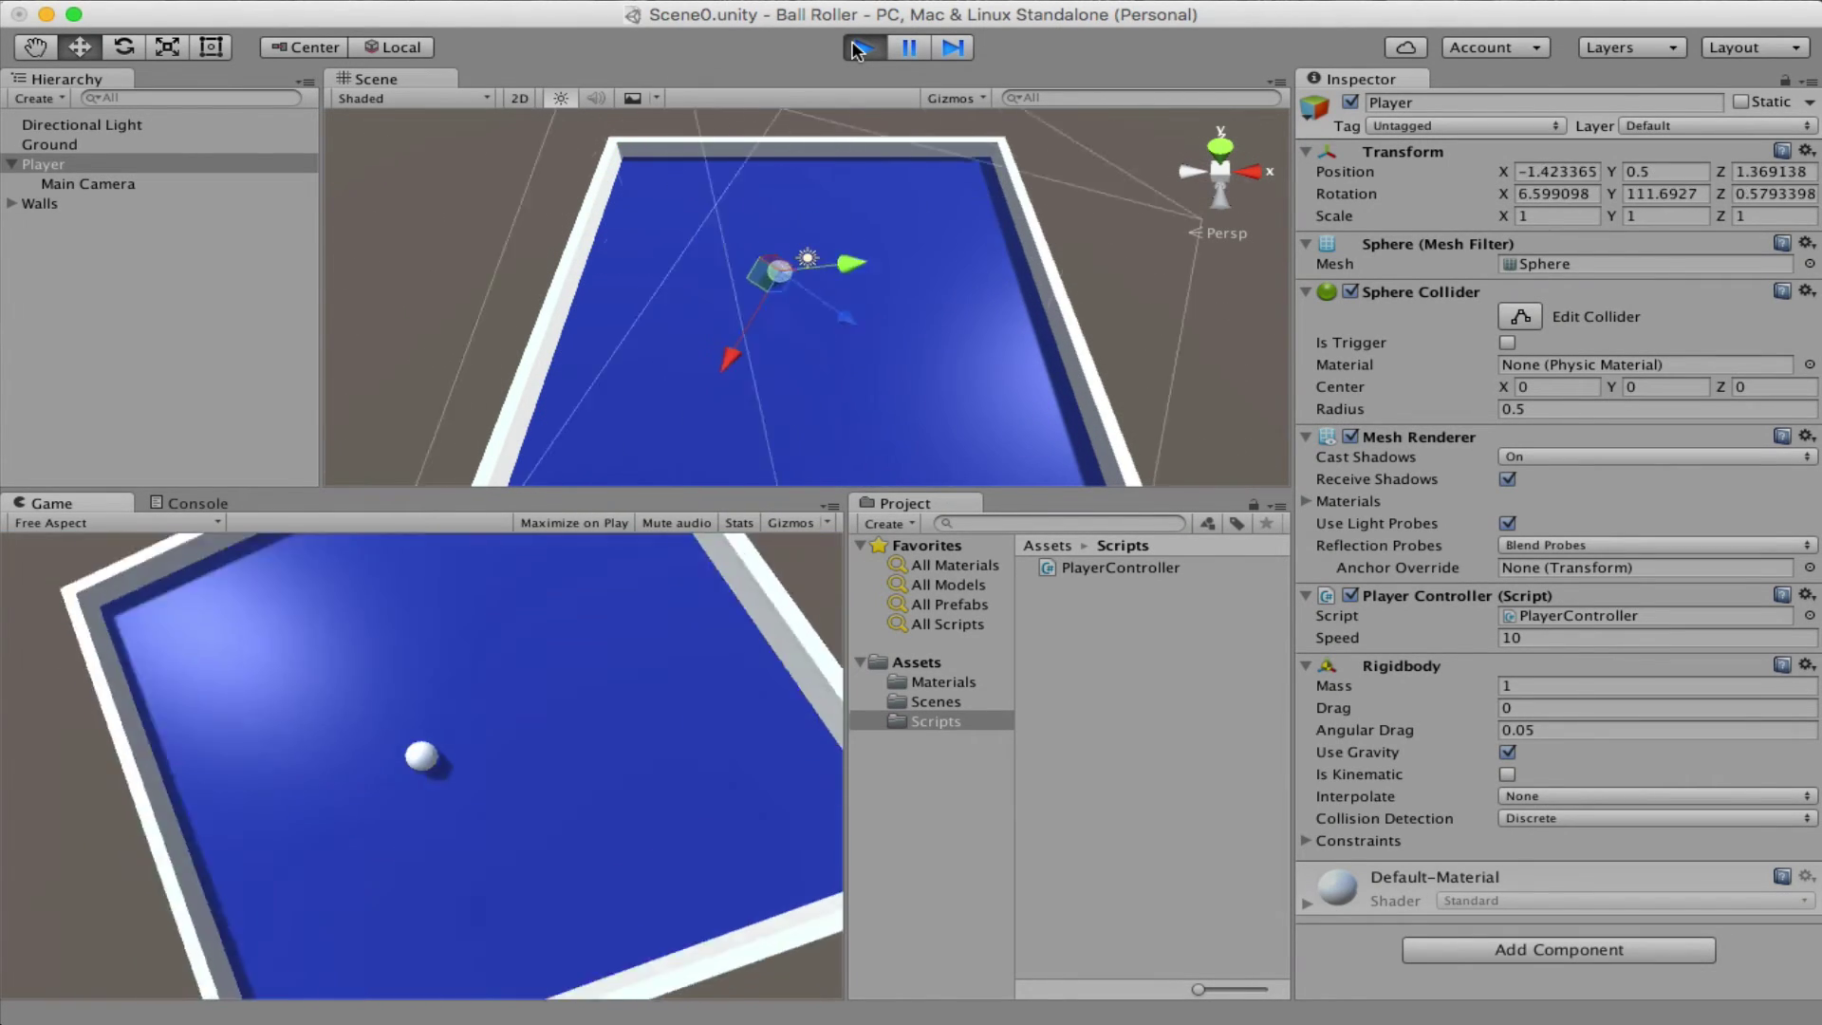
pyautogui.press('Up')
pyautogui.press('Left')
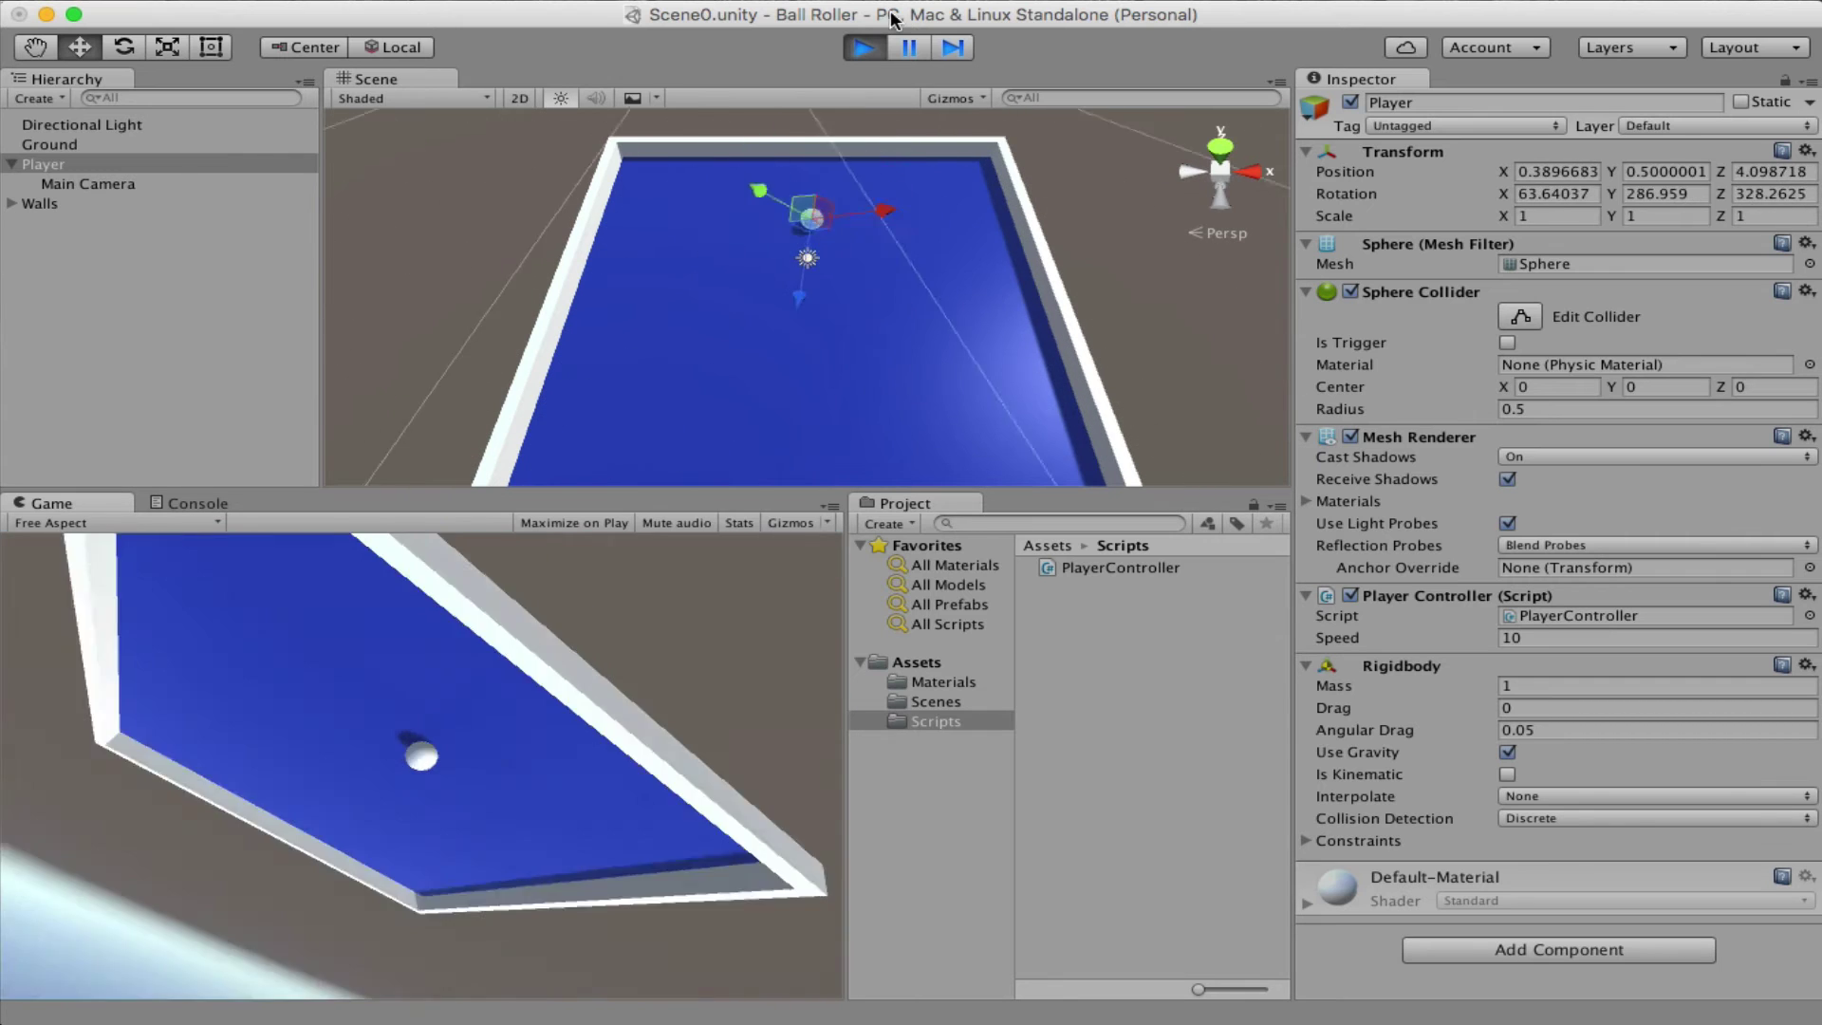
pyautogui.click(862, 49)
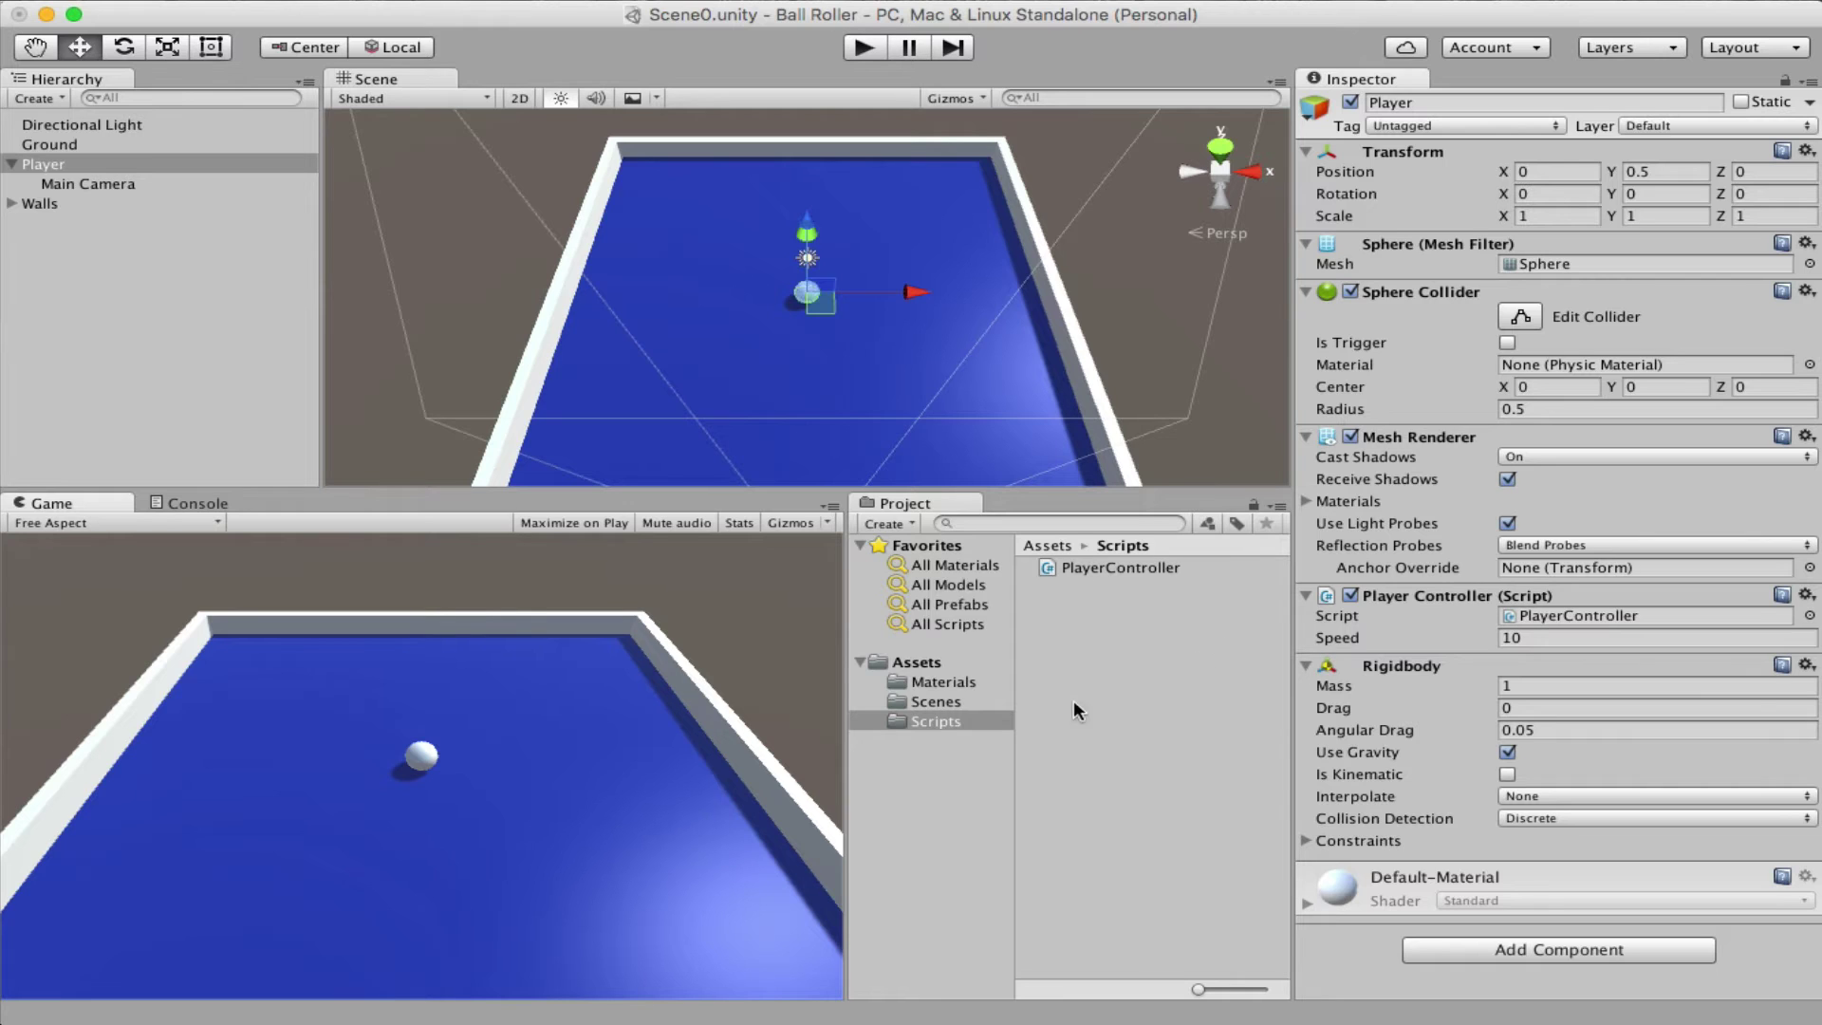
# Create a C# script named CameraController in the Scripts folder.
pyautogui.click(1144, 757)
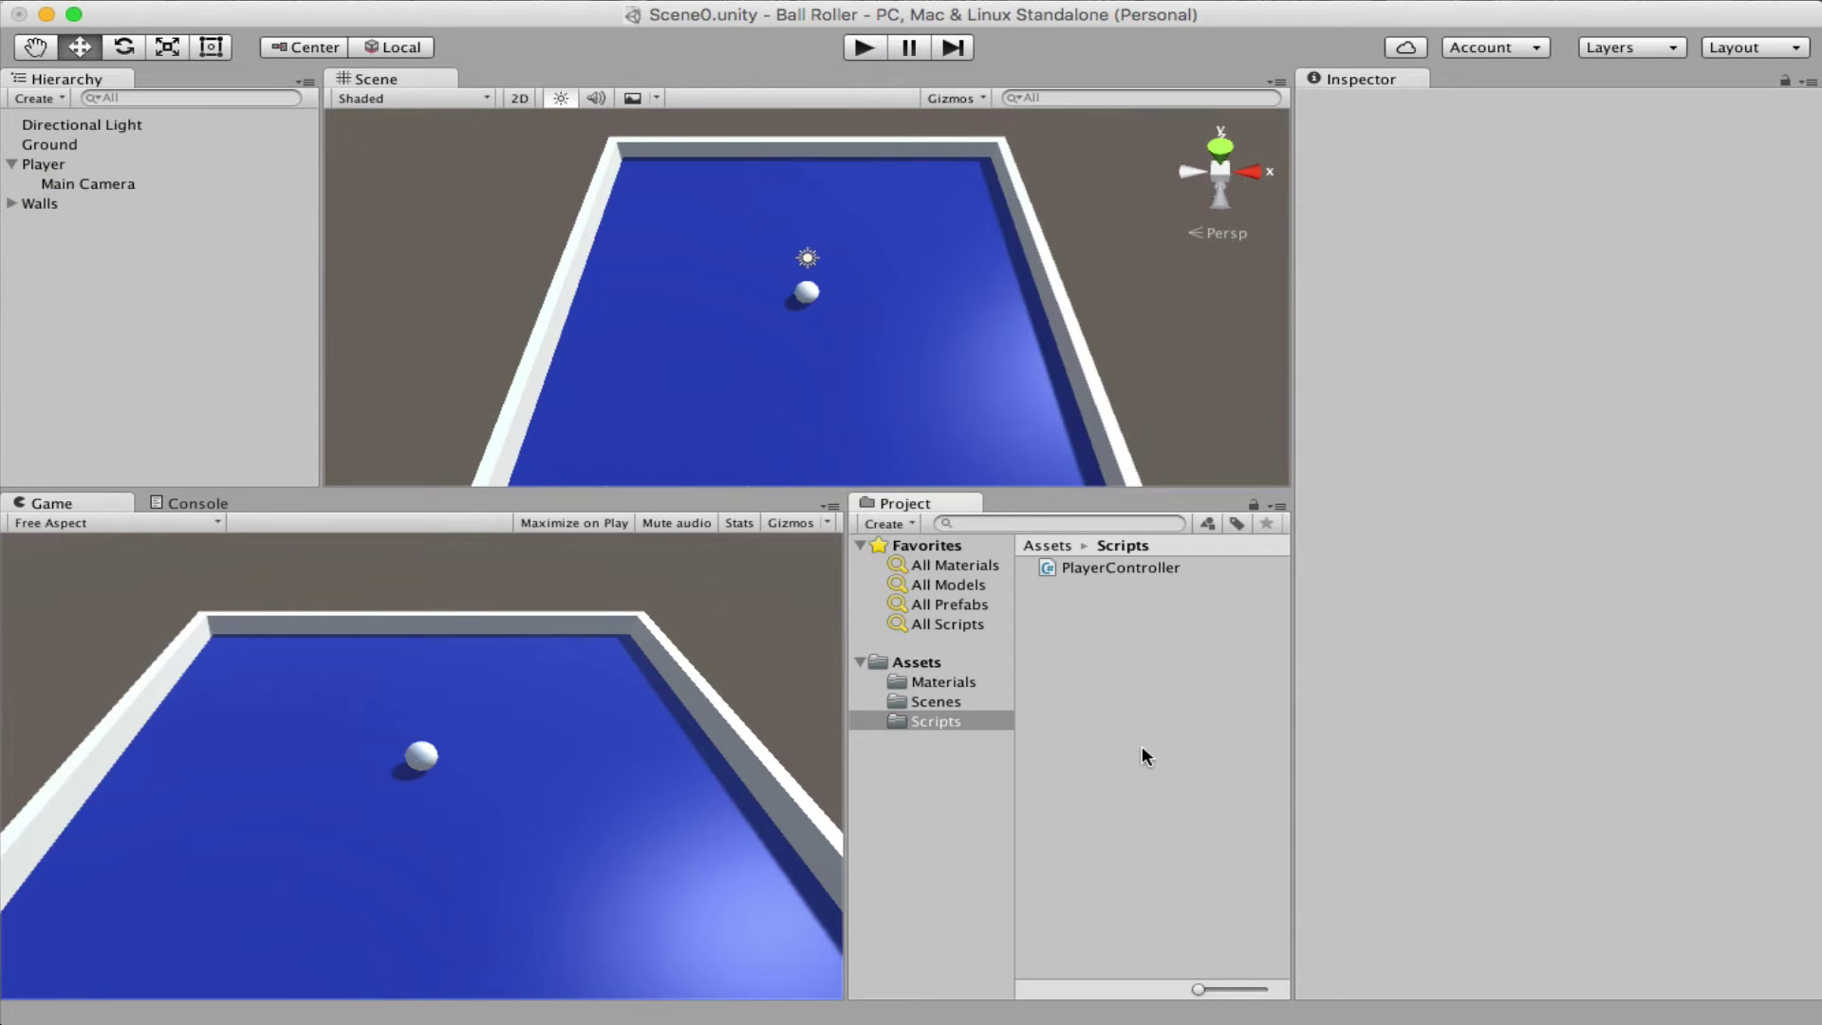
pyautogui.click(882, 523)
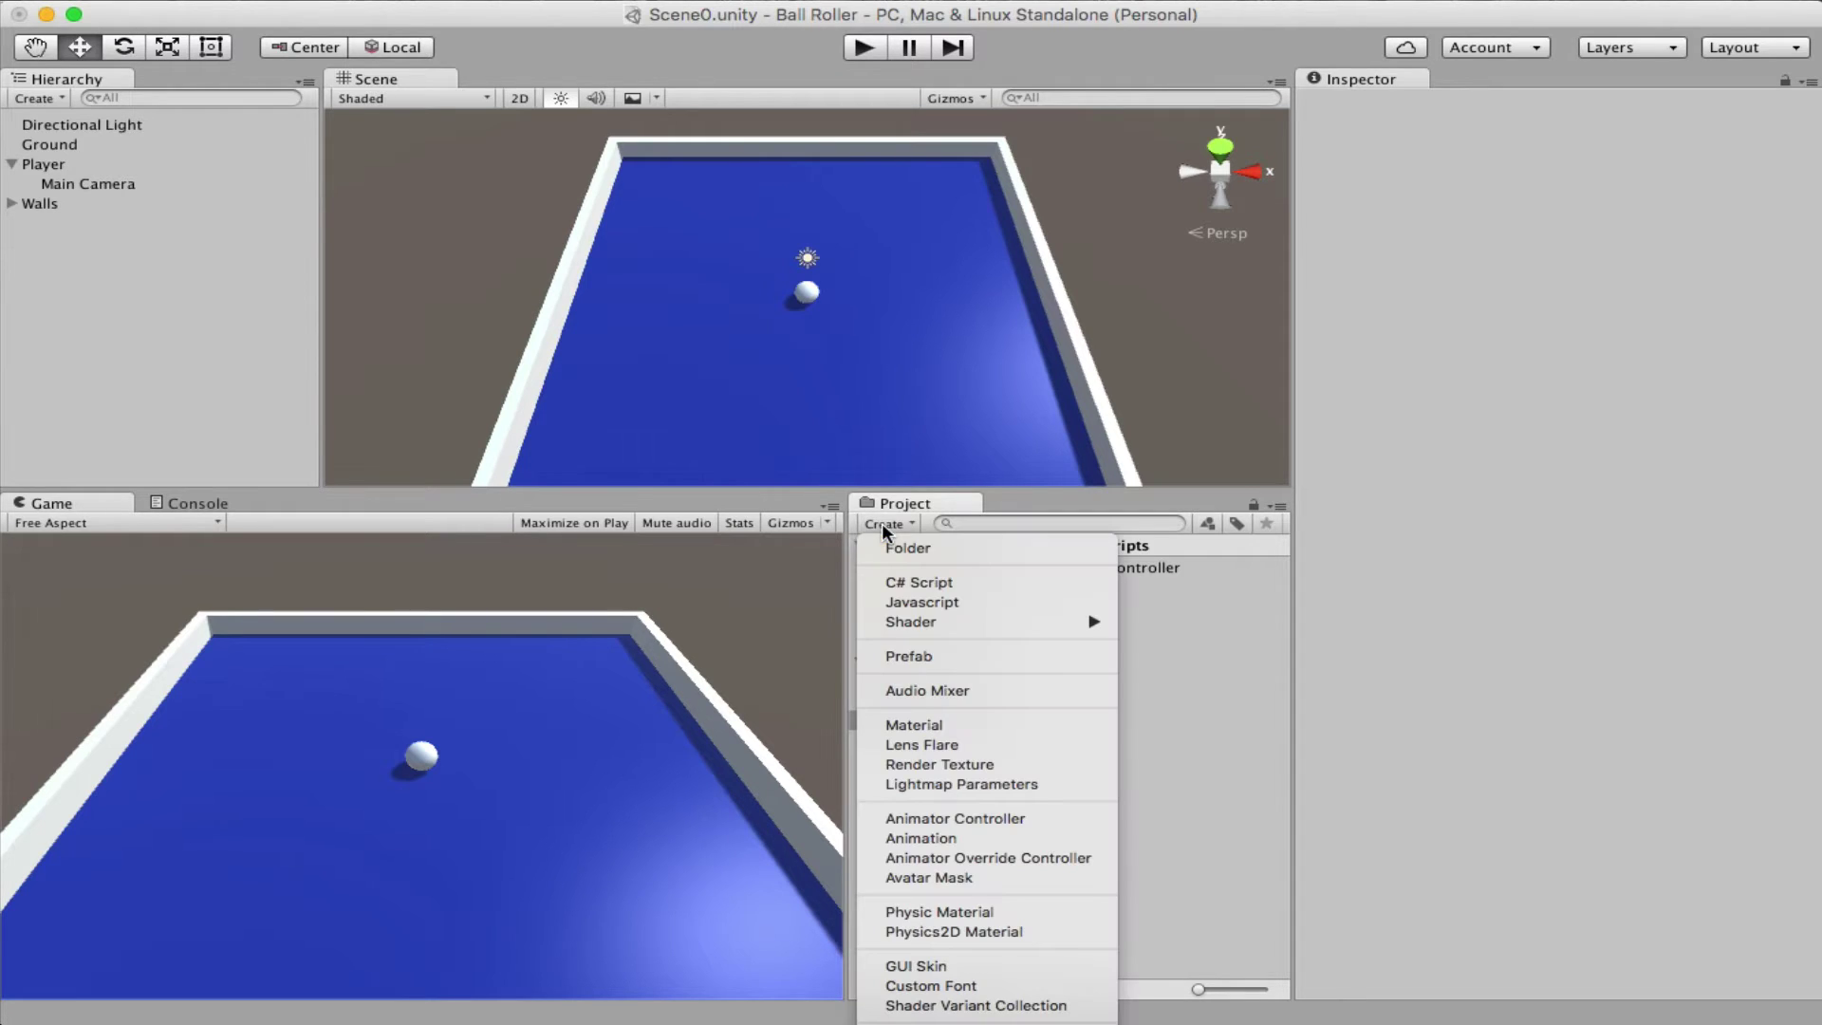
pyautogui.click(969, 581)
pyautogui.write('Ca')
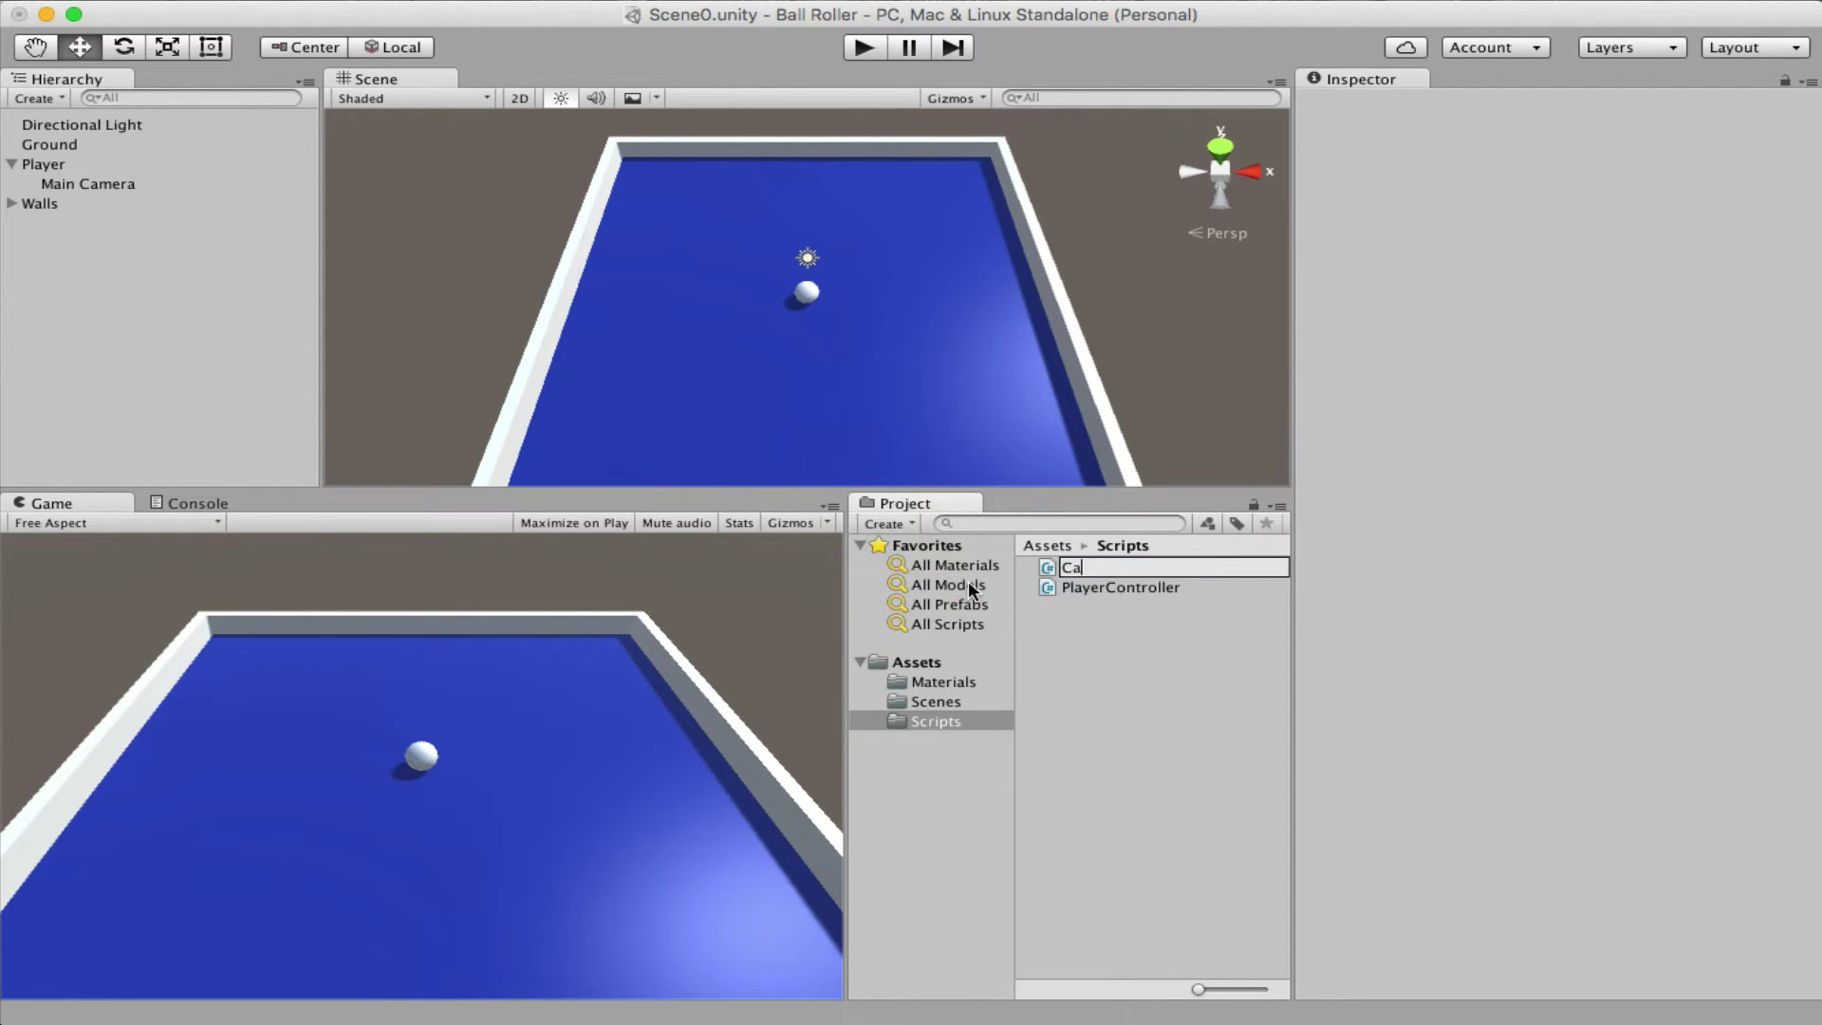
pyautogui.write('meraControl')
pyautogui.write('ler')
pyautogui.press('Return')
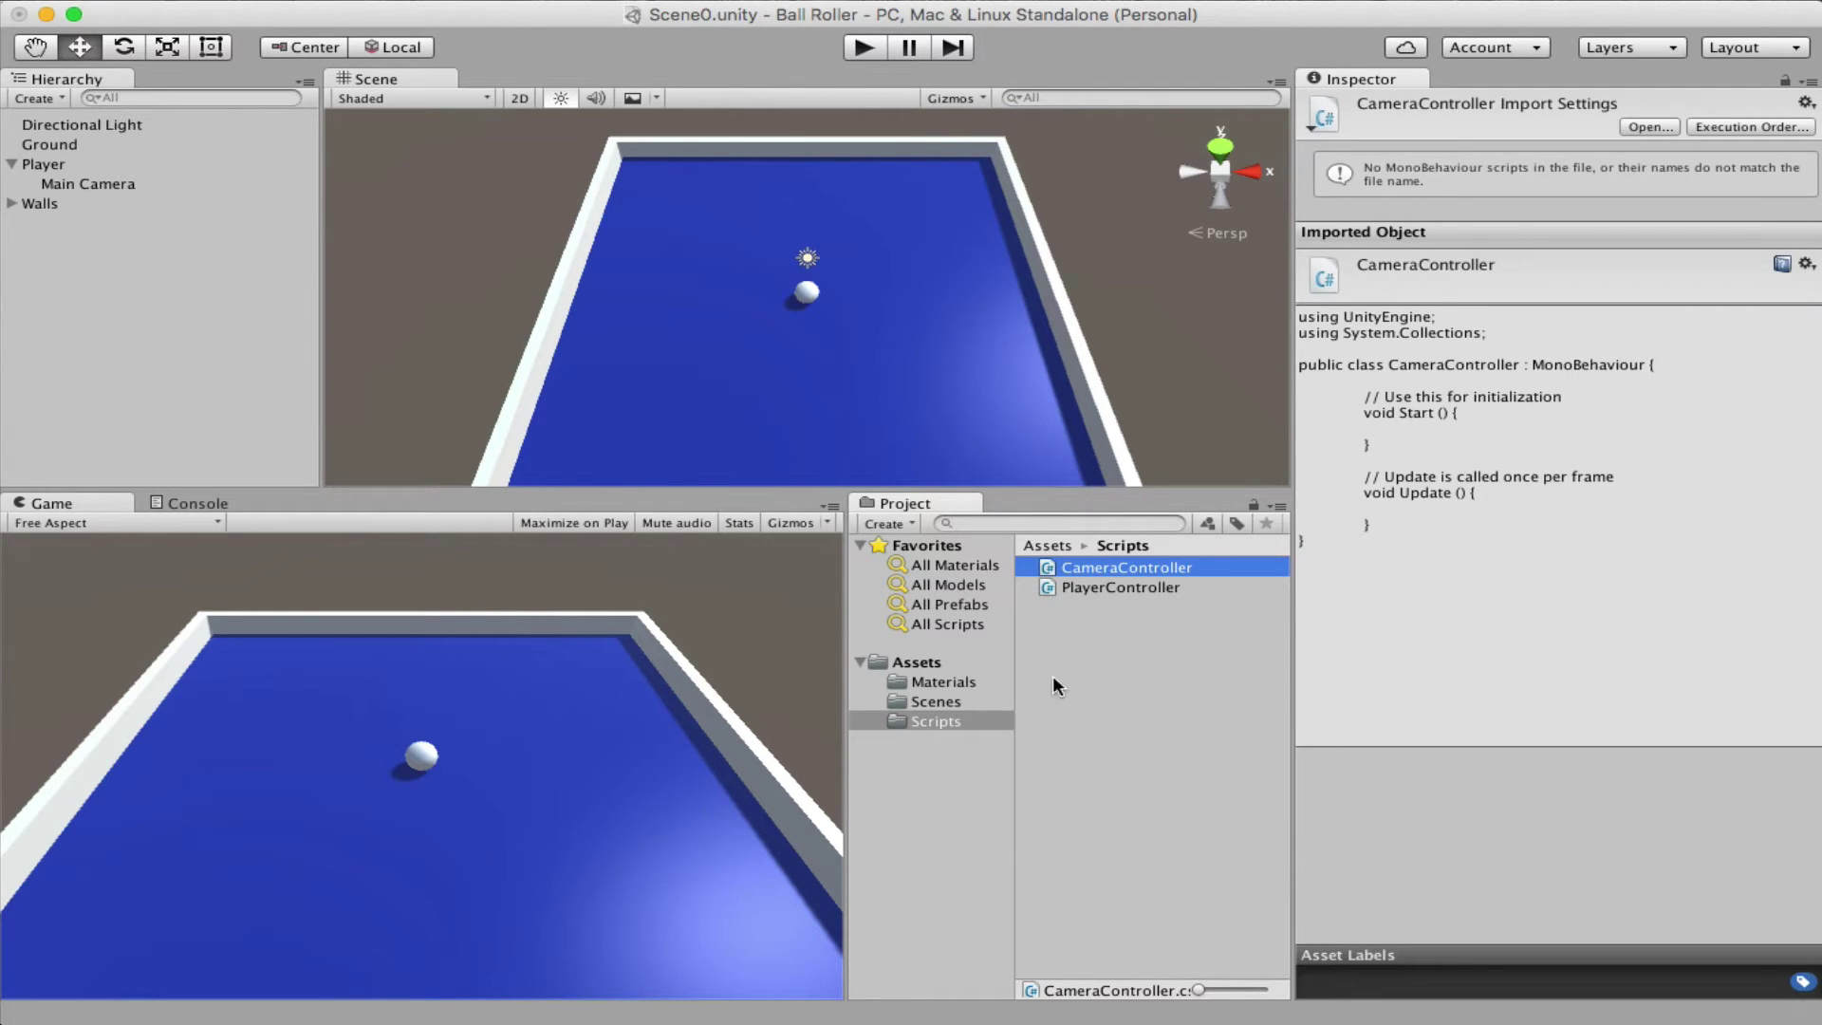
# Attach CameraController to Main Camera and select the script to inspect it.
pyautogui.click(124, 185)
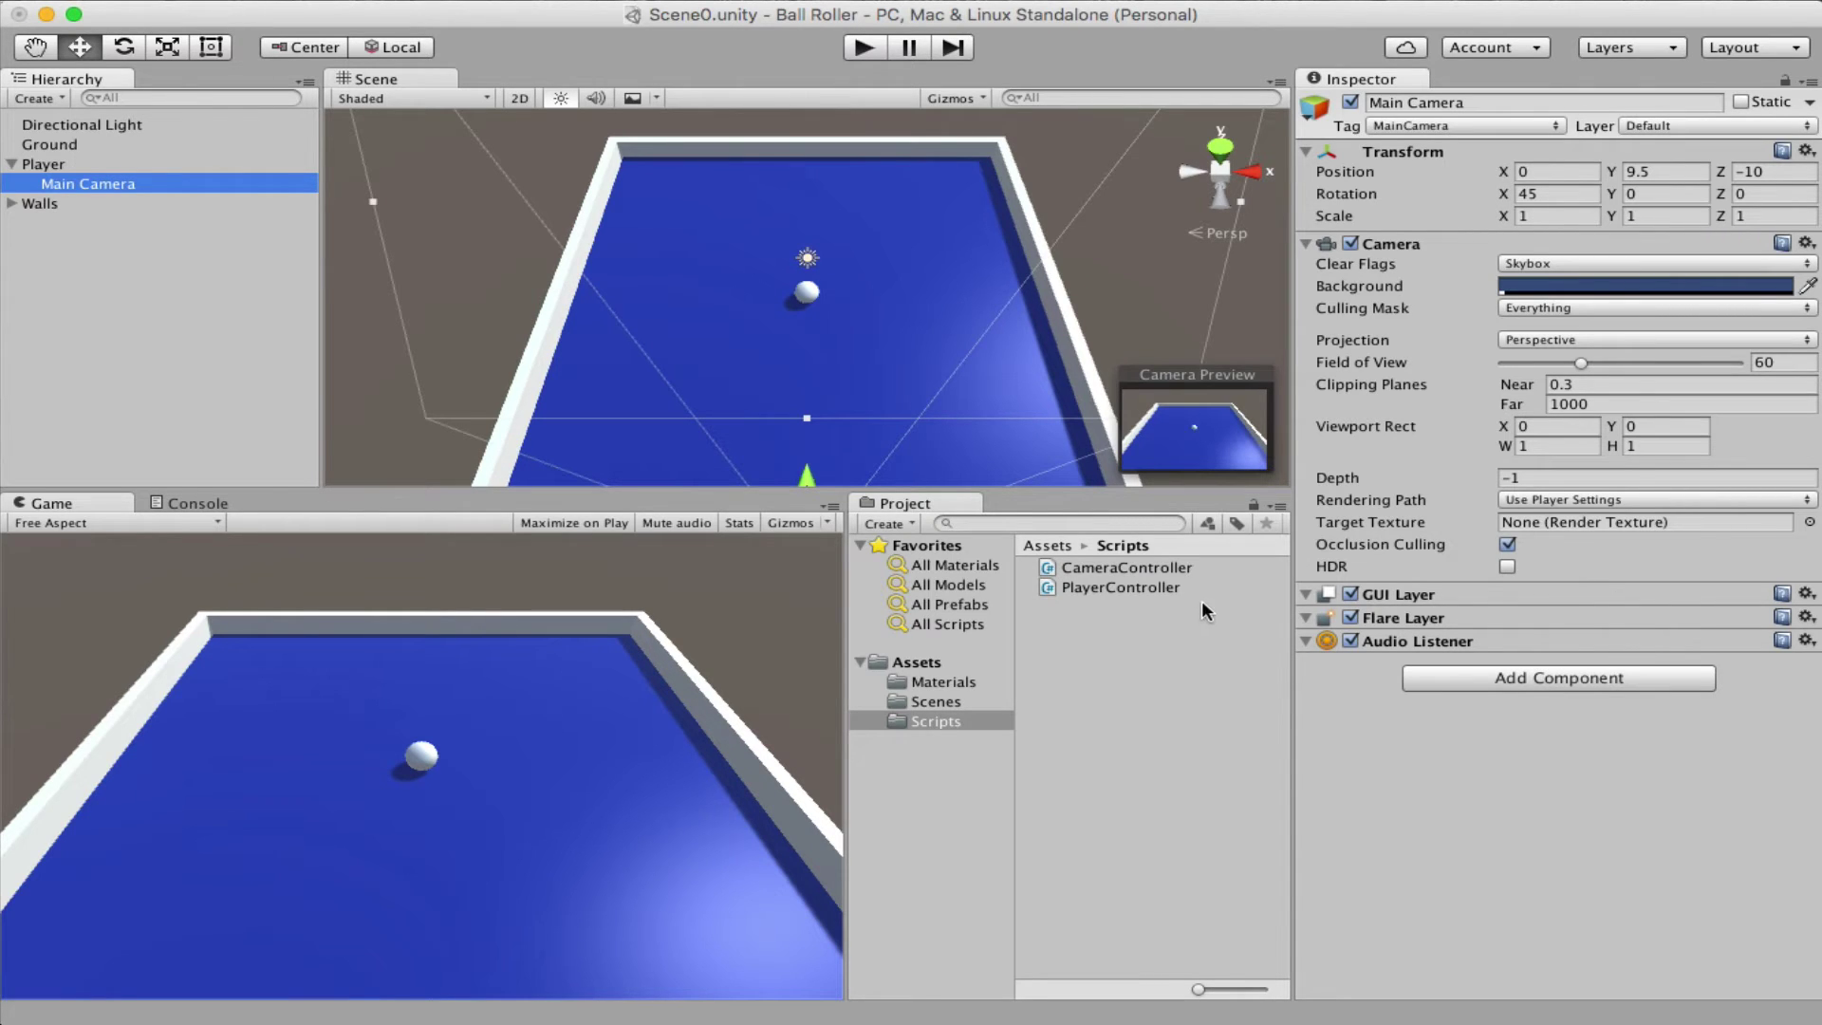
pyautogui.moveTo(1127, 567); pyautogui.dragTo(114, 186)
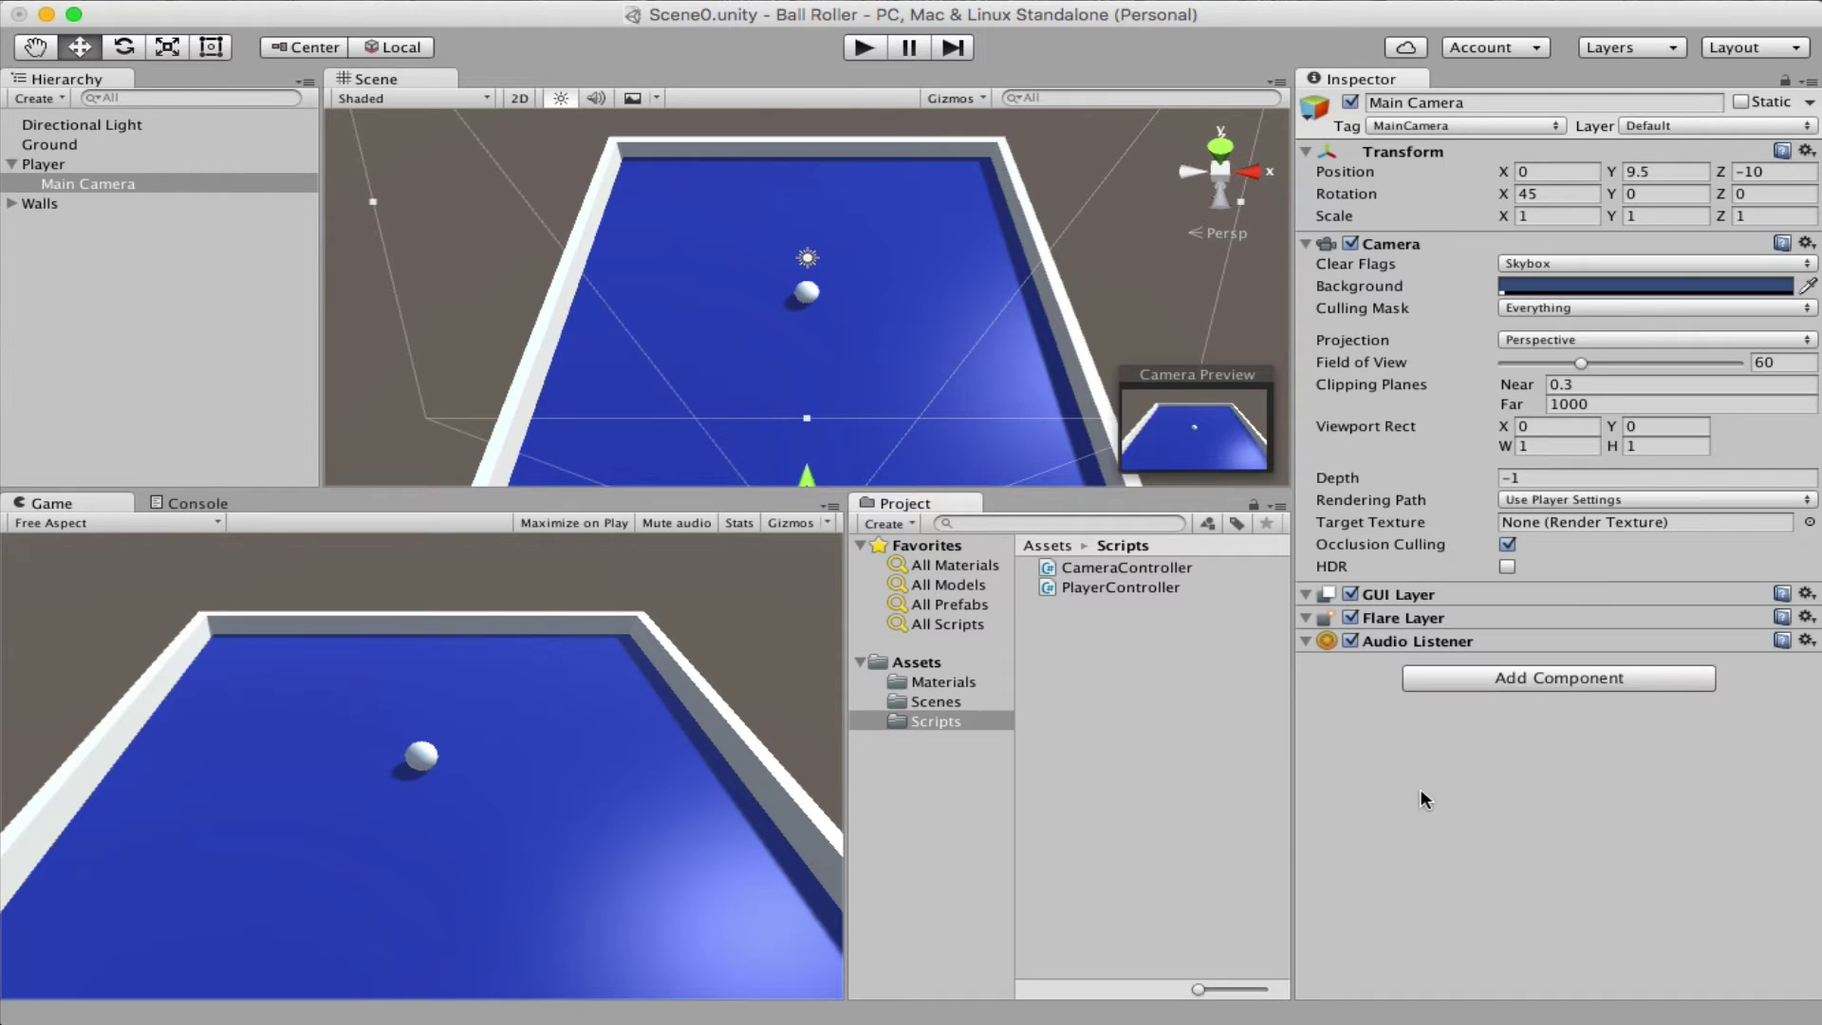
pyautogui.click(1148, 566)
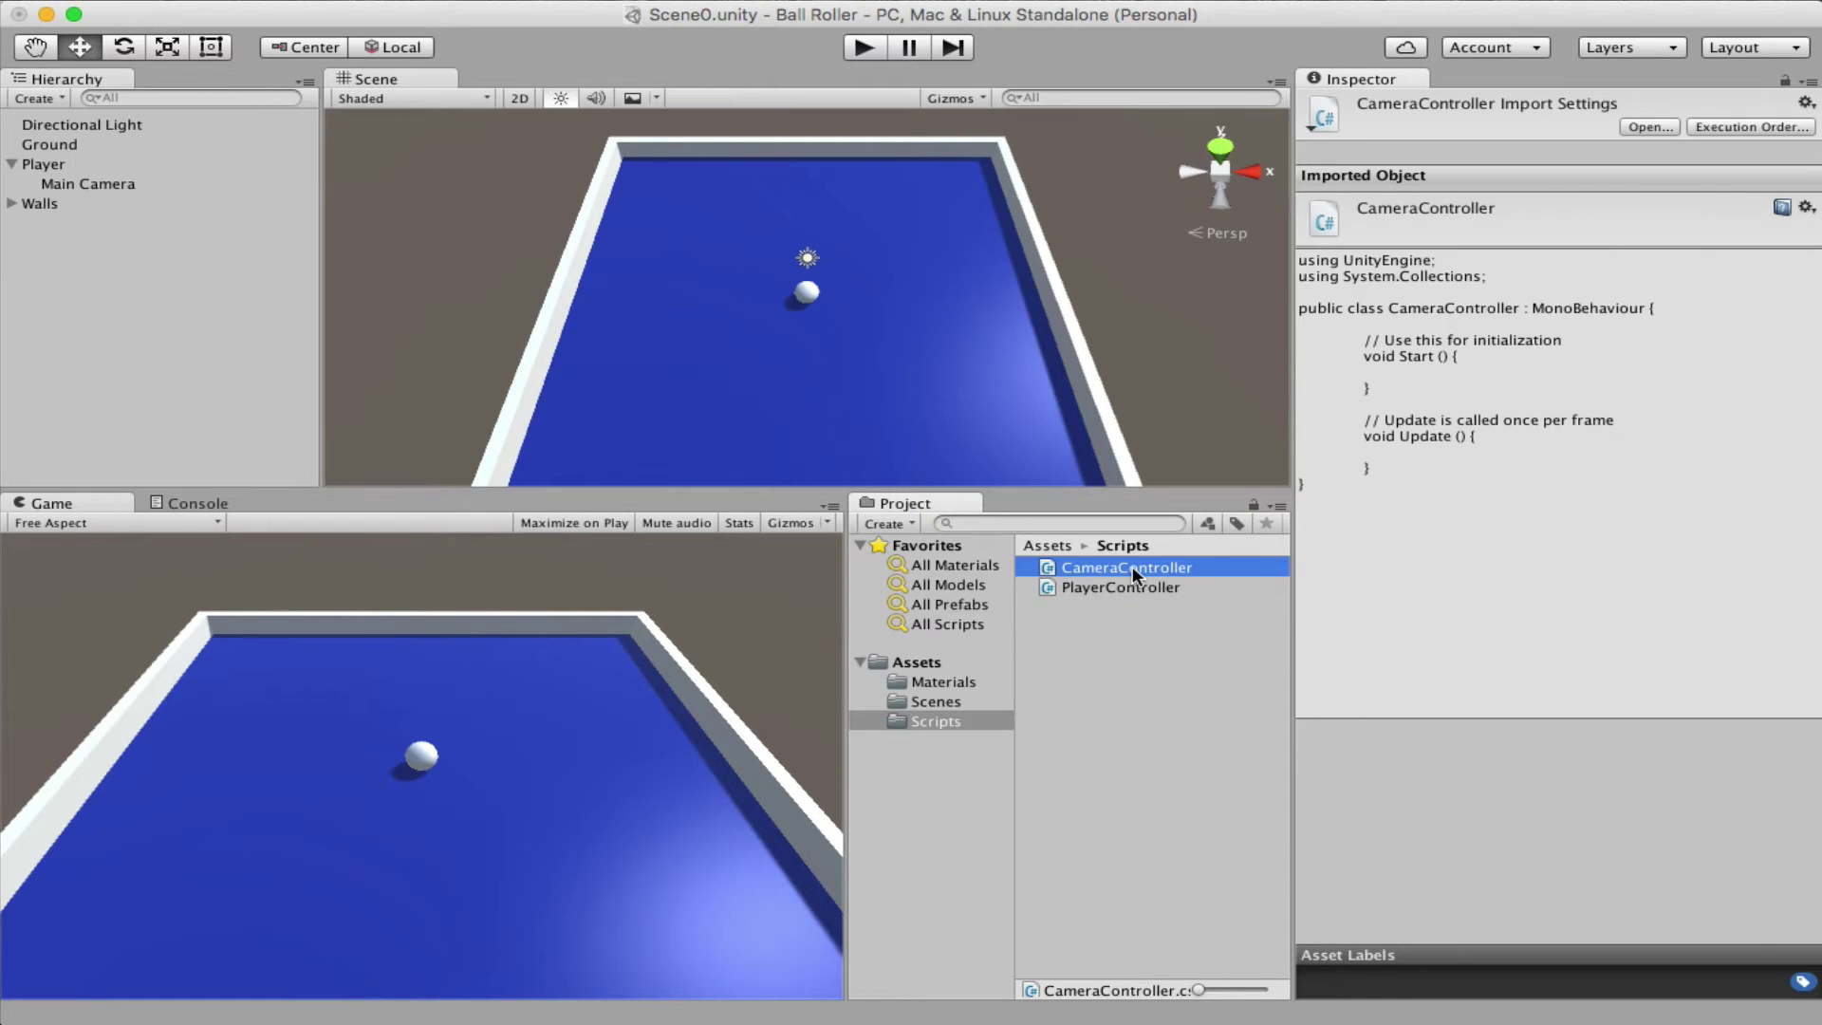
# Delete the existing CameraController script from the project.
pyautogui.rightClick(1108, 566)
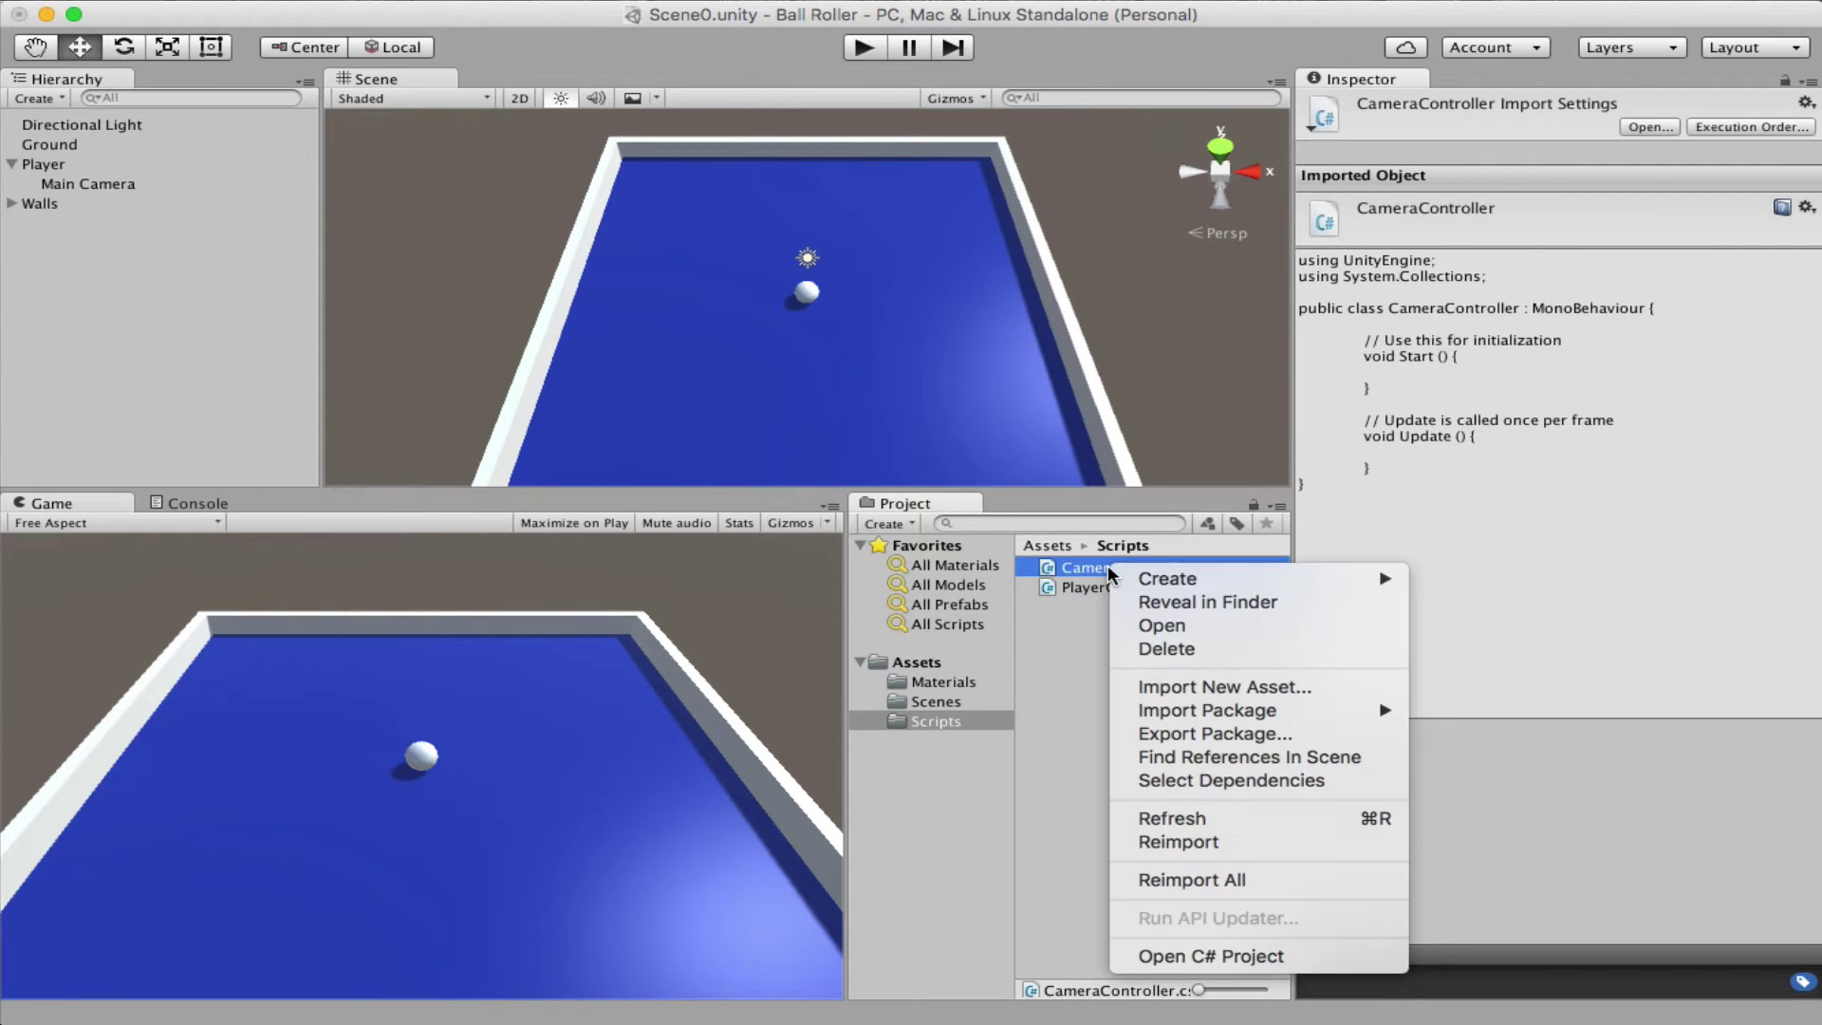
pyautogui.click(1166, 649)
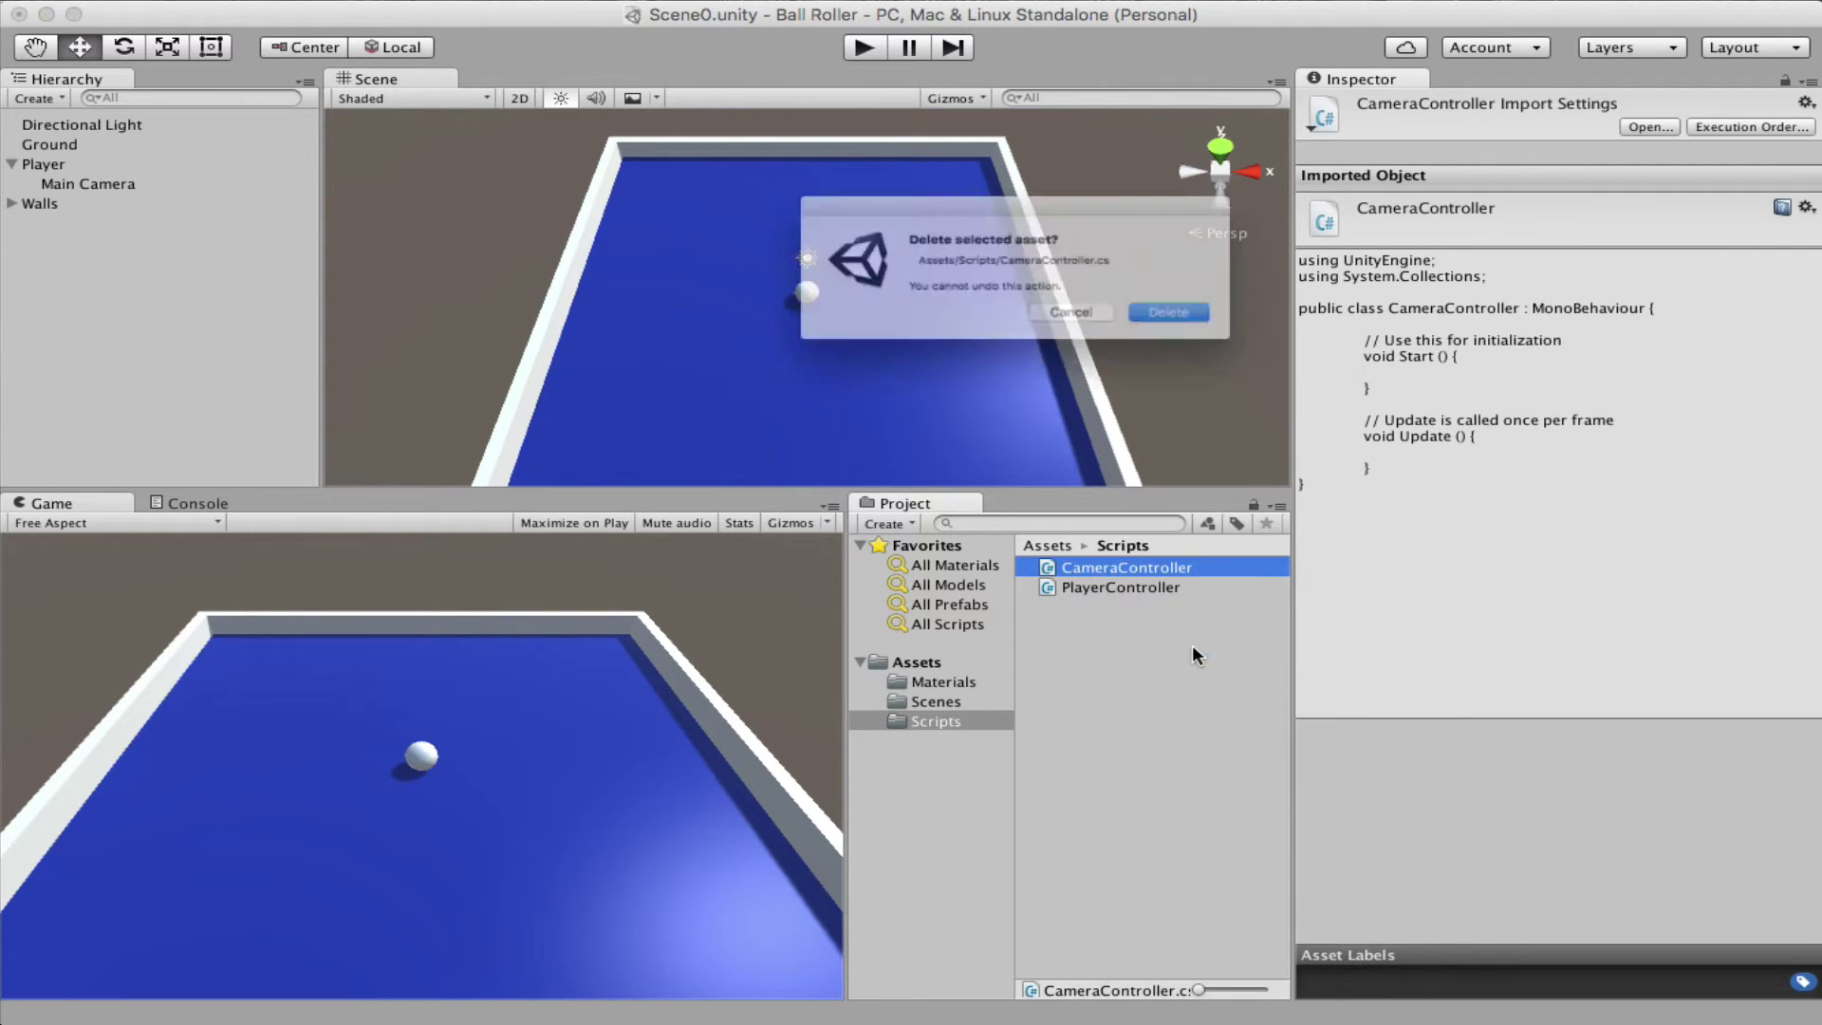
pyautogui.click(1234, 328)
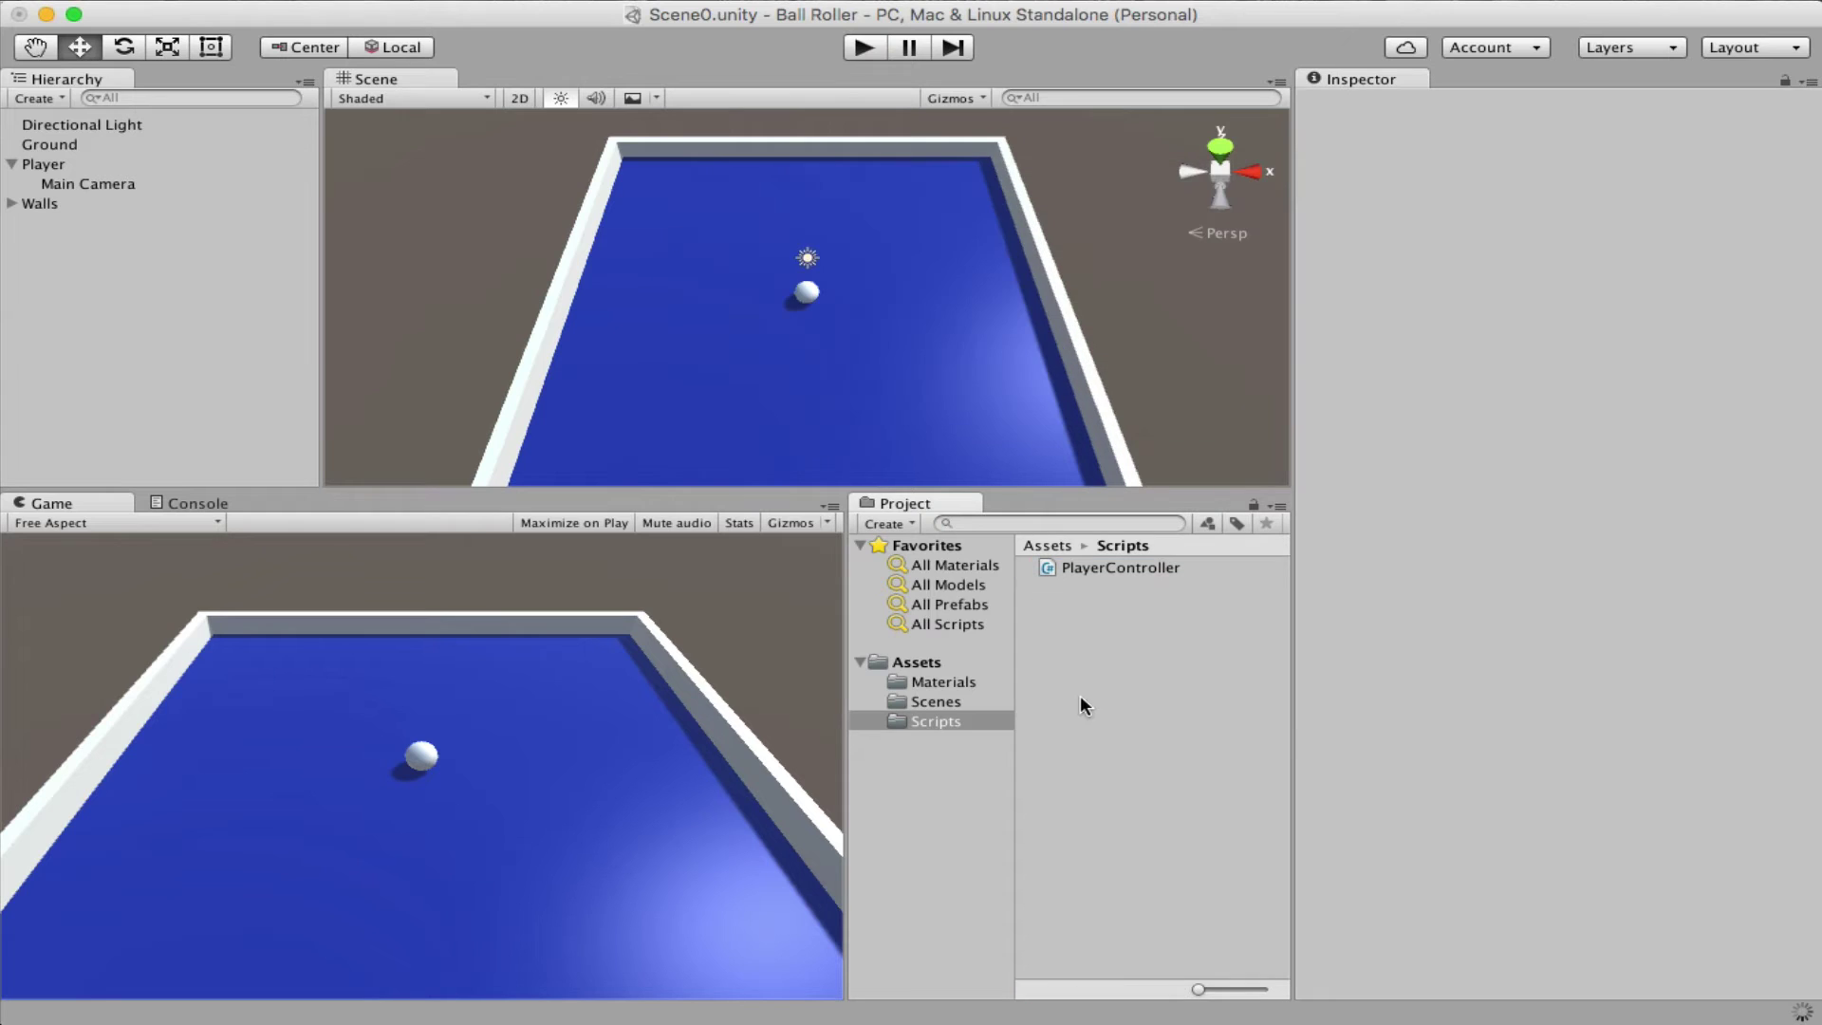
# Add a new script component named CameraController to Main Camera.
pyautogui.click(100, 183)
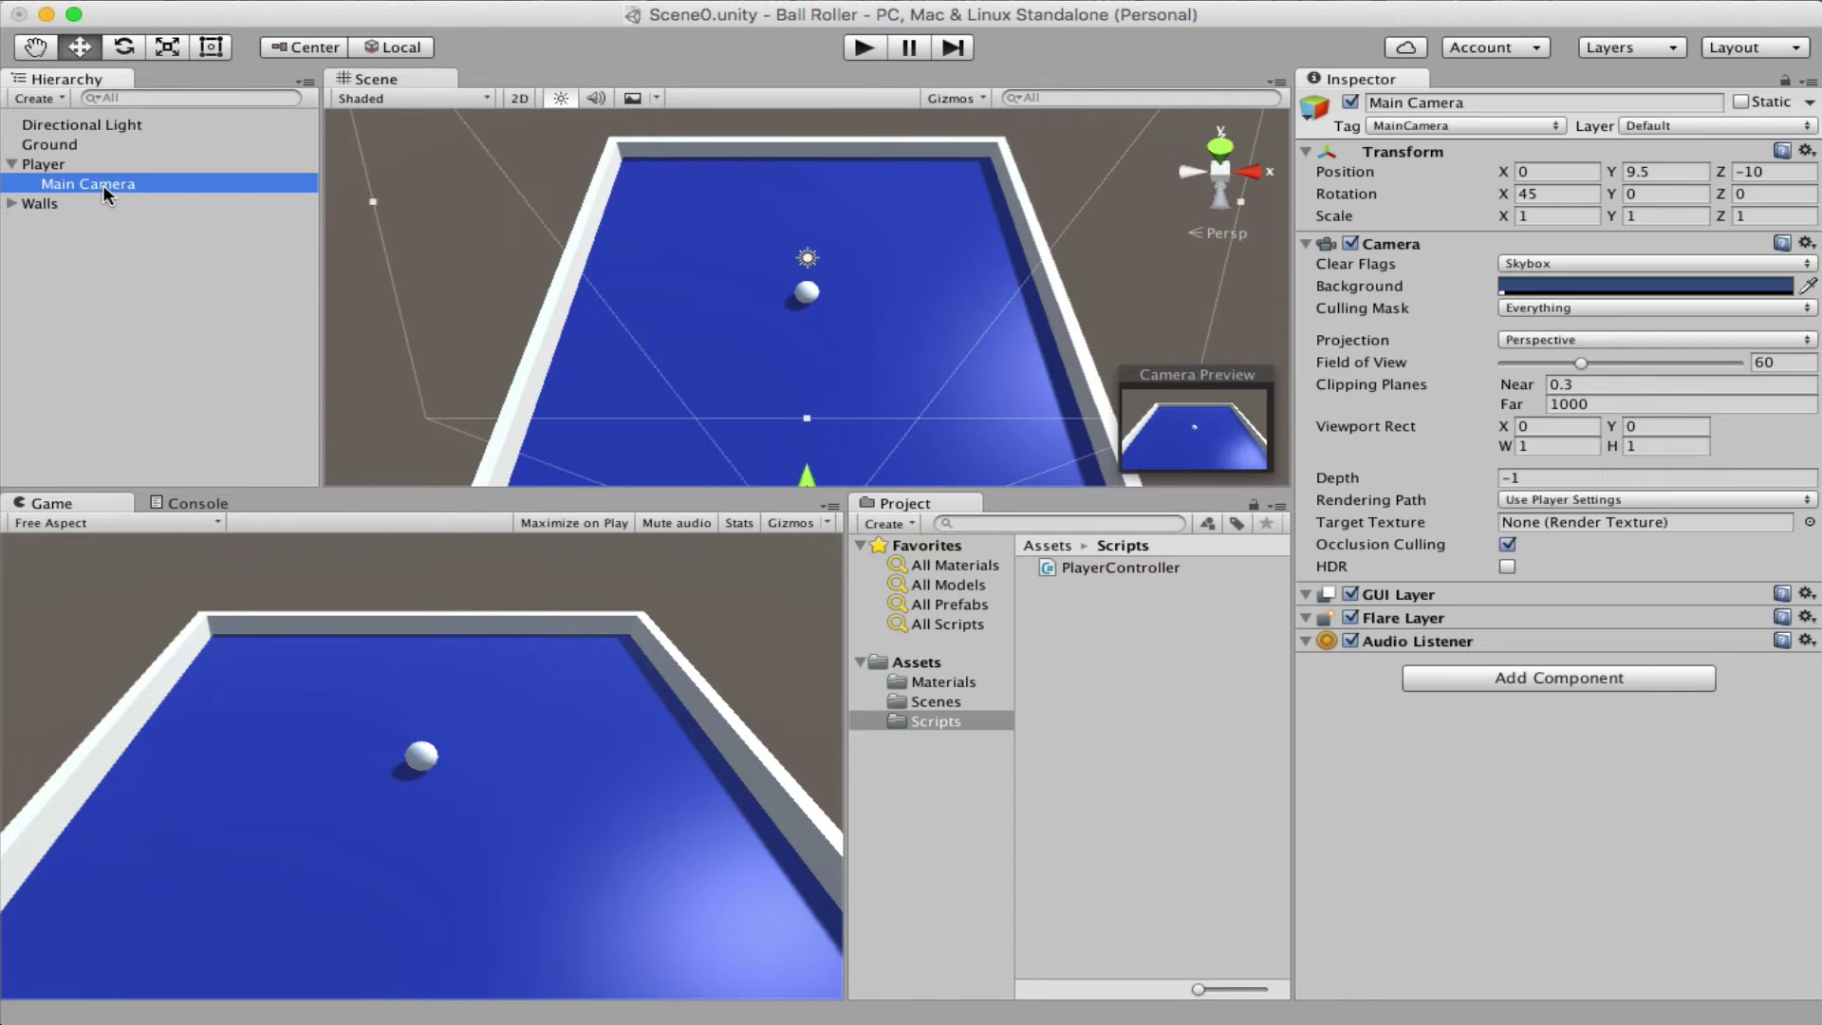
pyautogui.click(1574, 680)
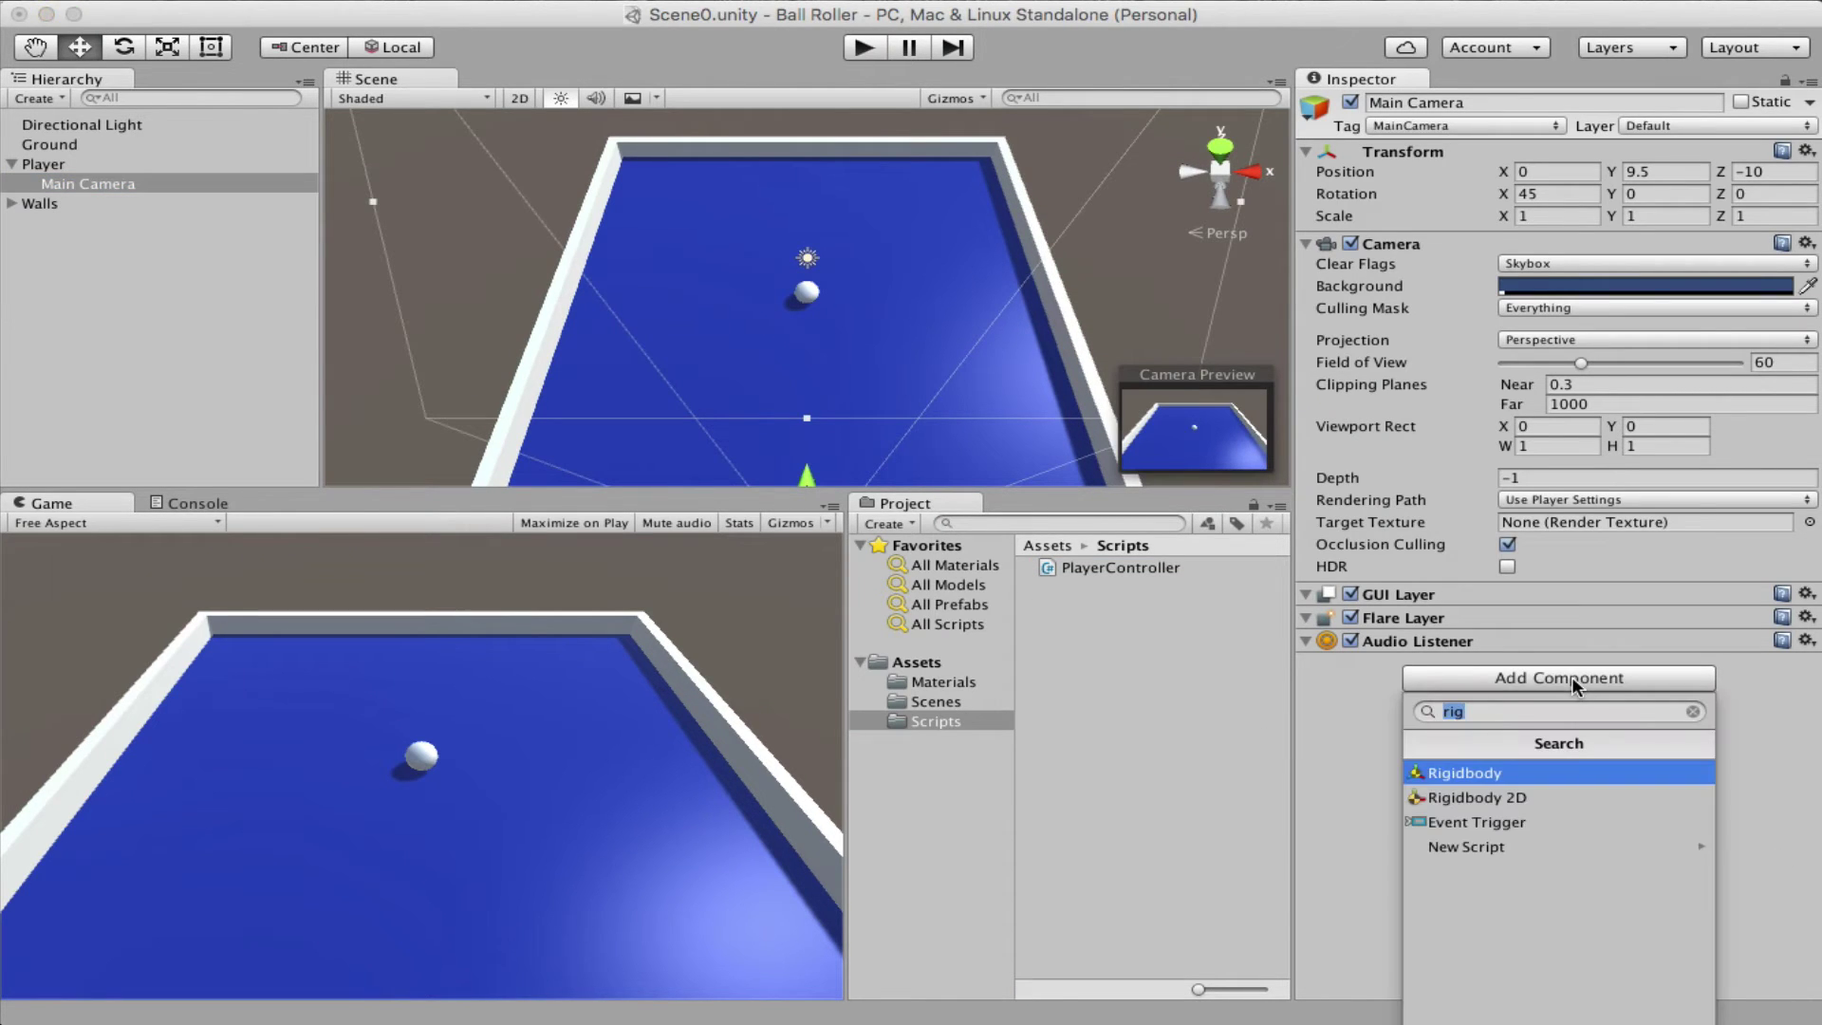
pyautogui.click(1514, 848)
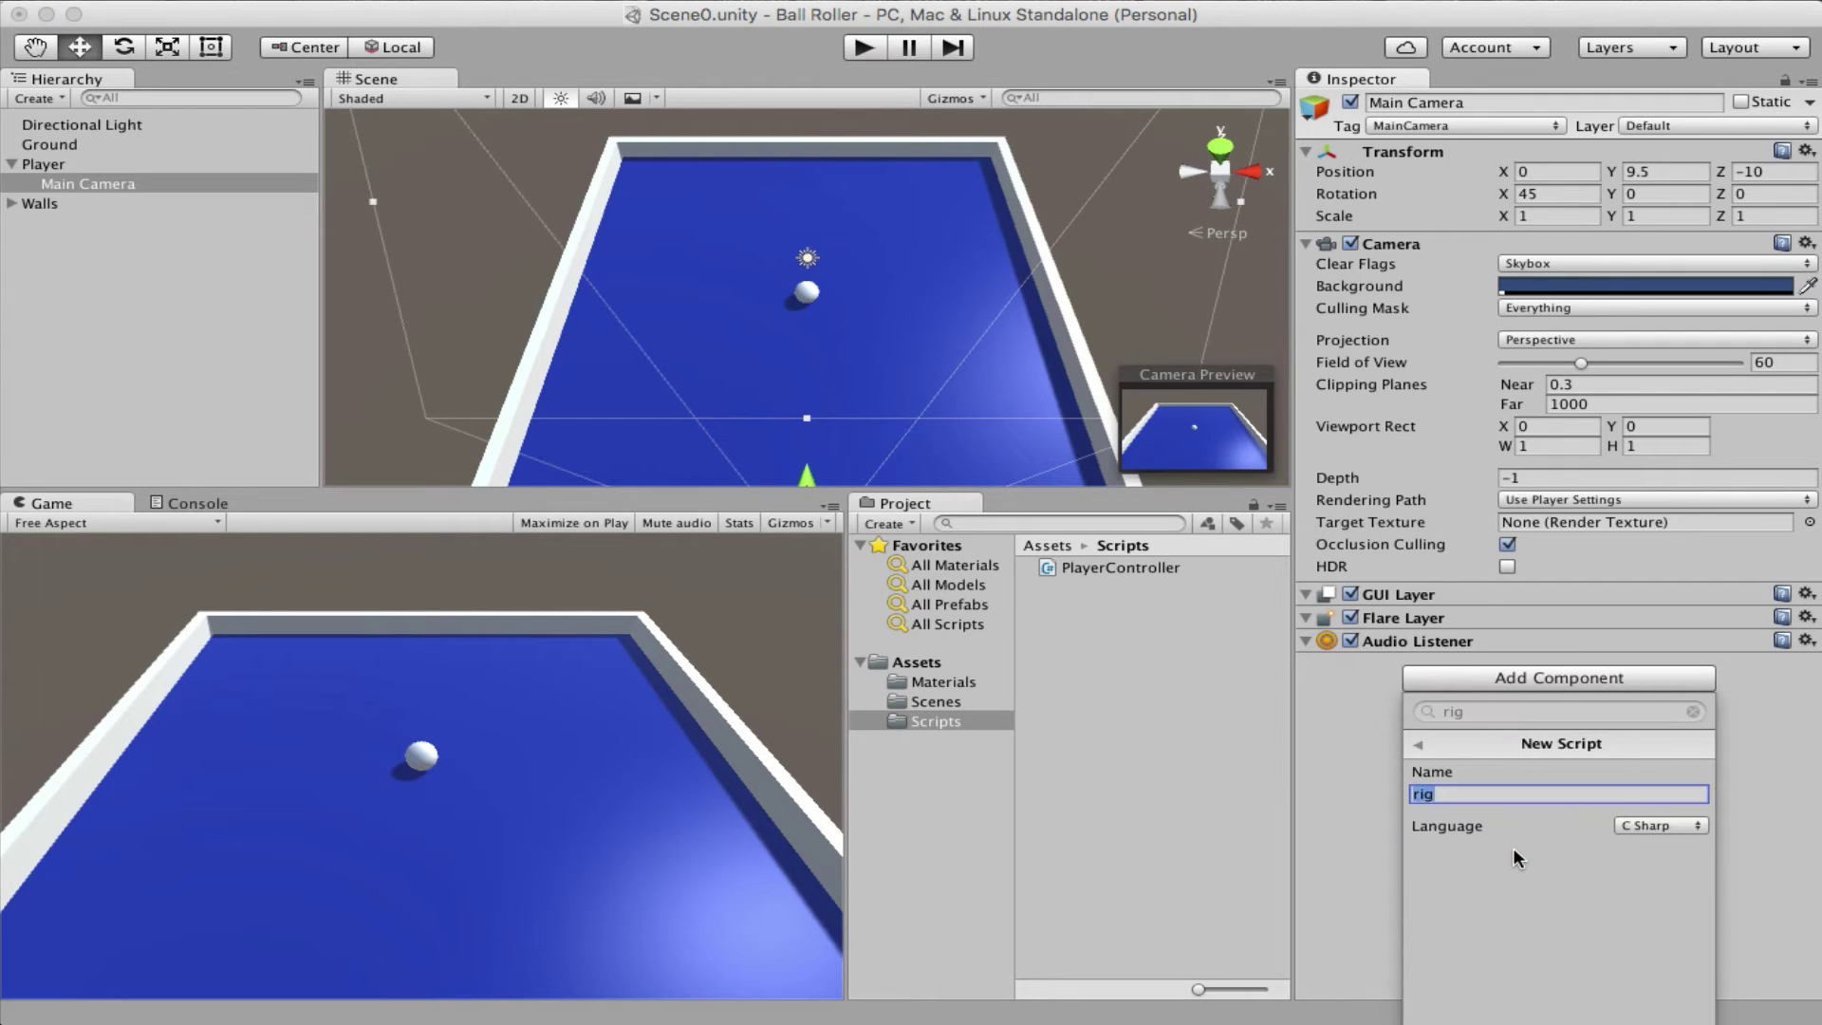
pyautogui.write('CameraController')
pyautogui.press('Return')
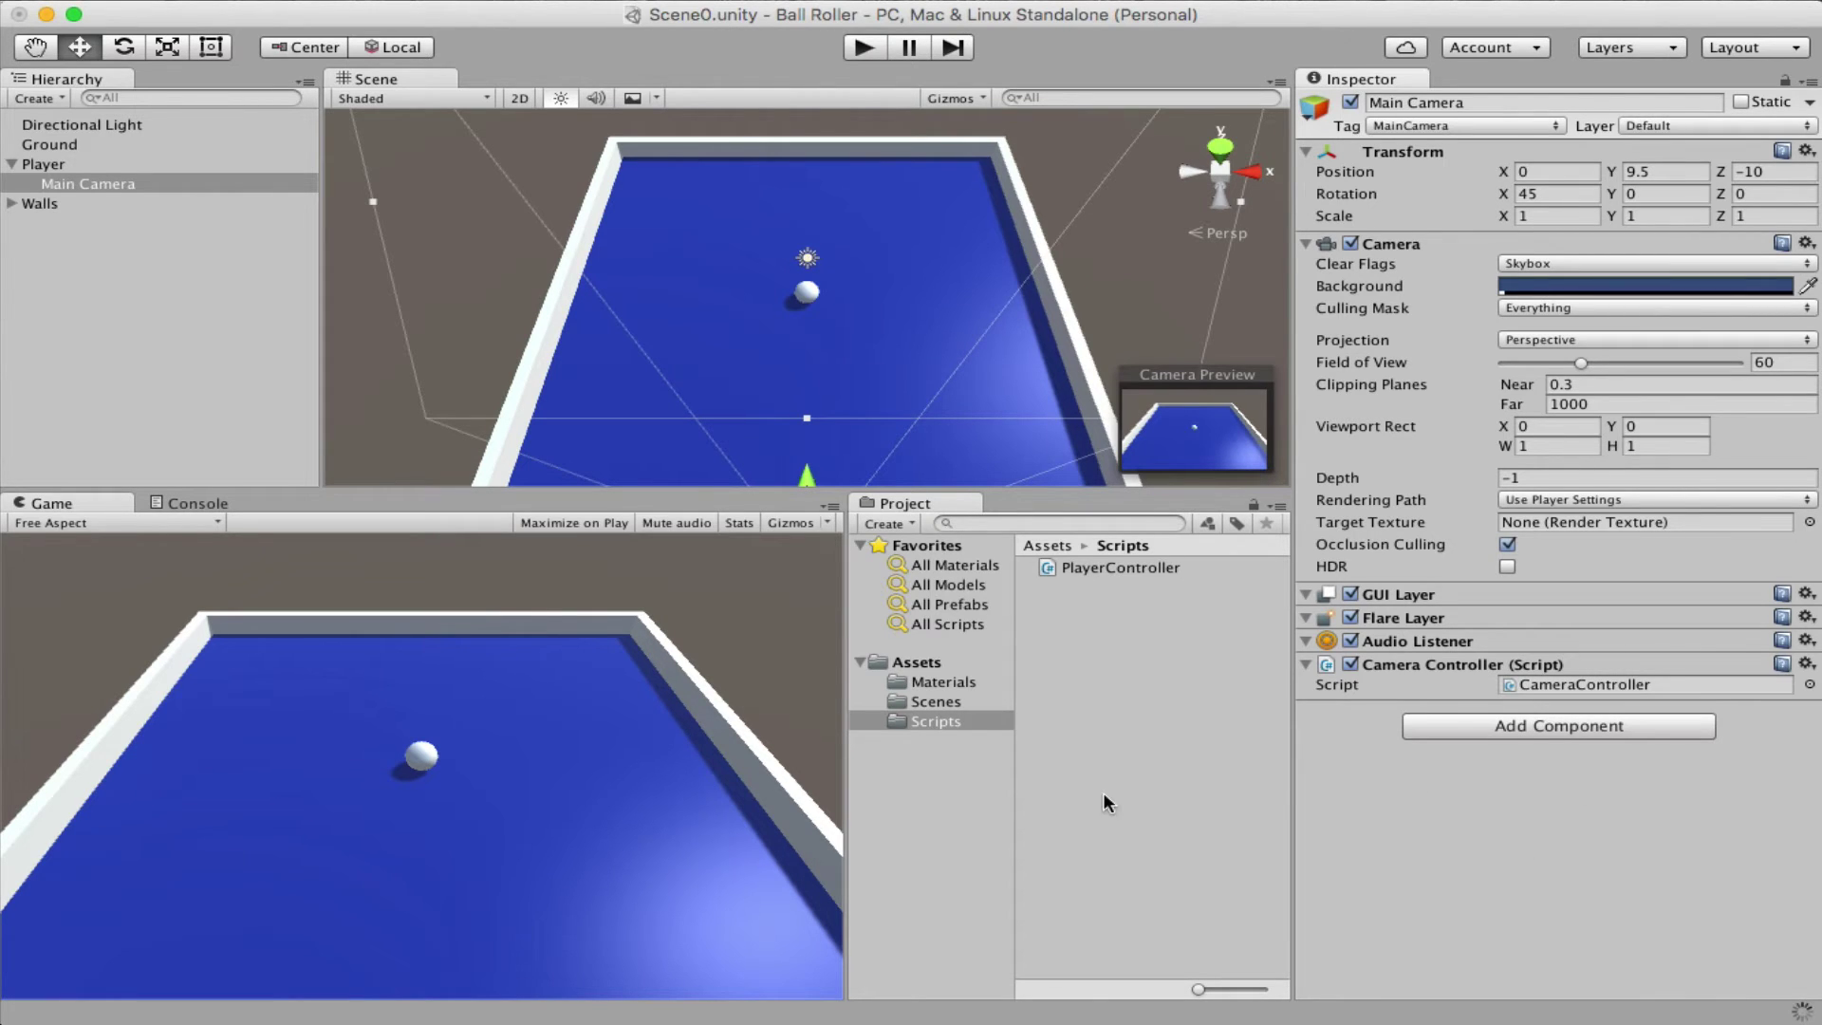
# Move CameraController into the Scripts folder and open it in the code editor.
pyautogui.click(940, 664)
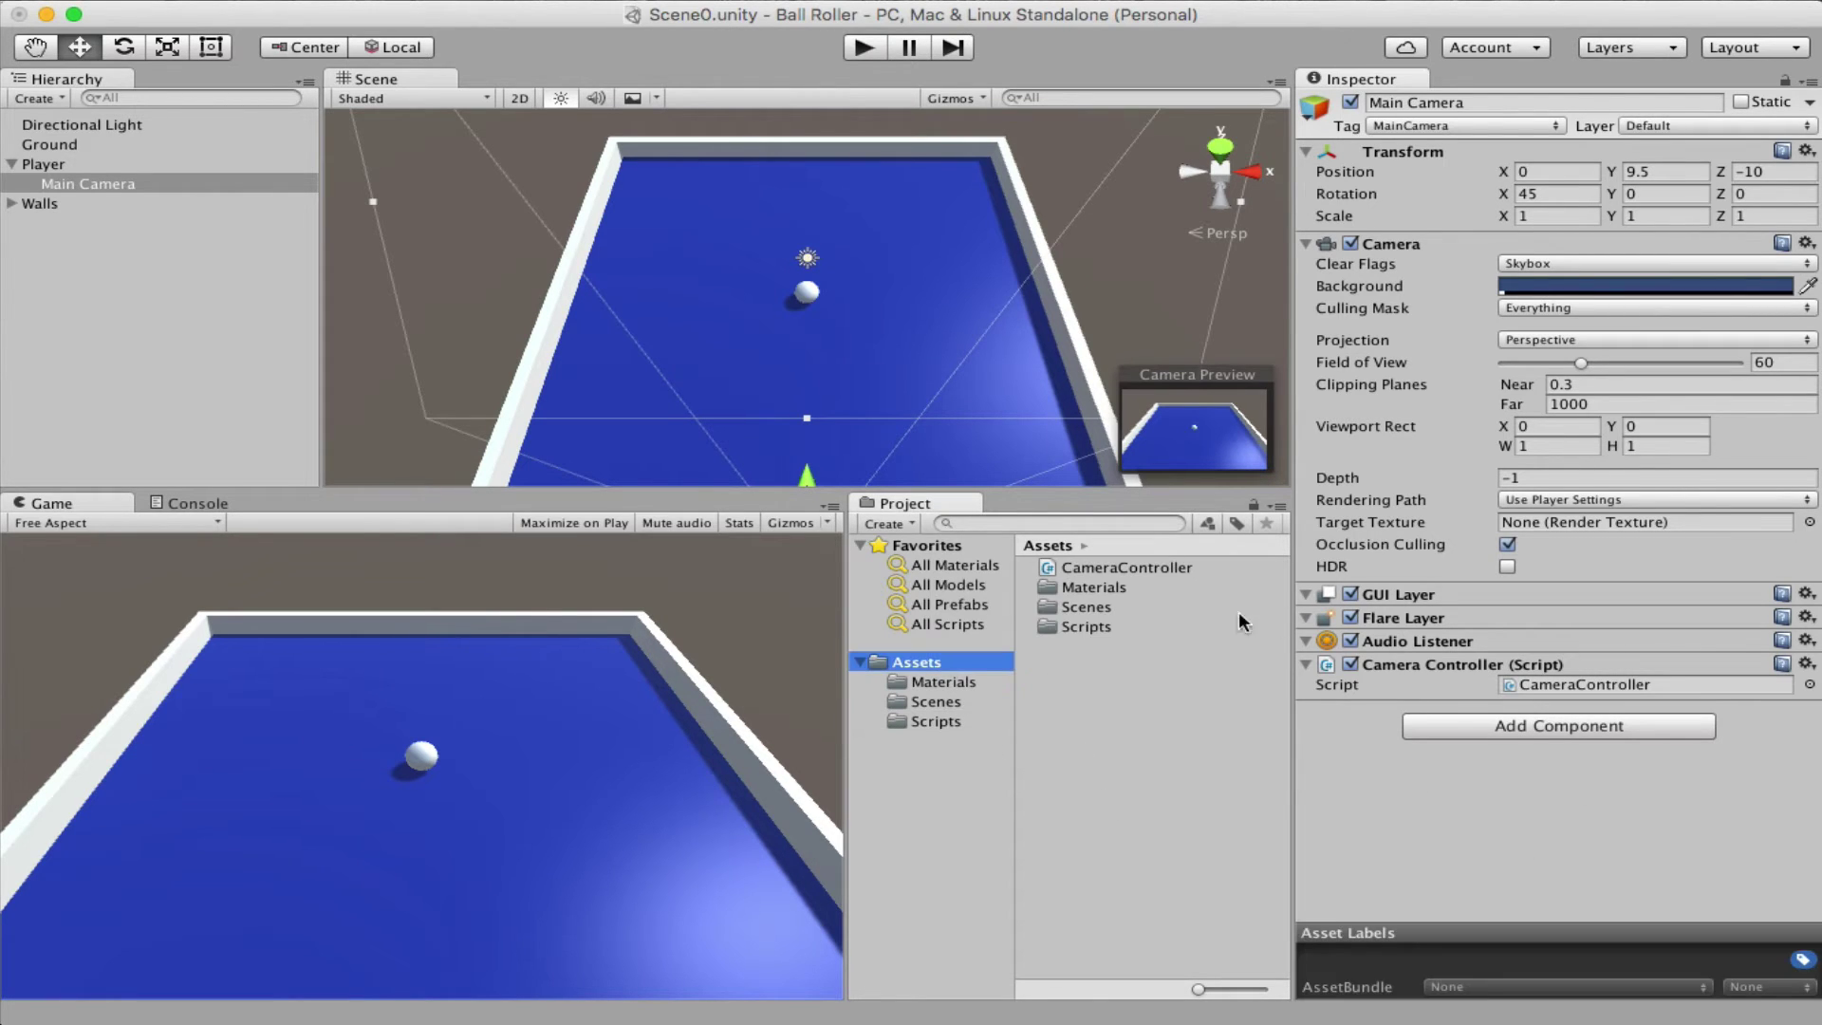
pyautogui.moveTo(1096, 568); pyautogui.dragTo(1105, 626)
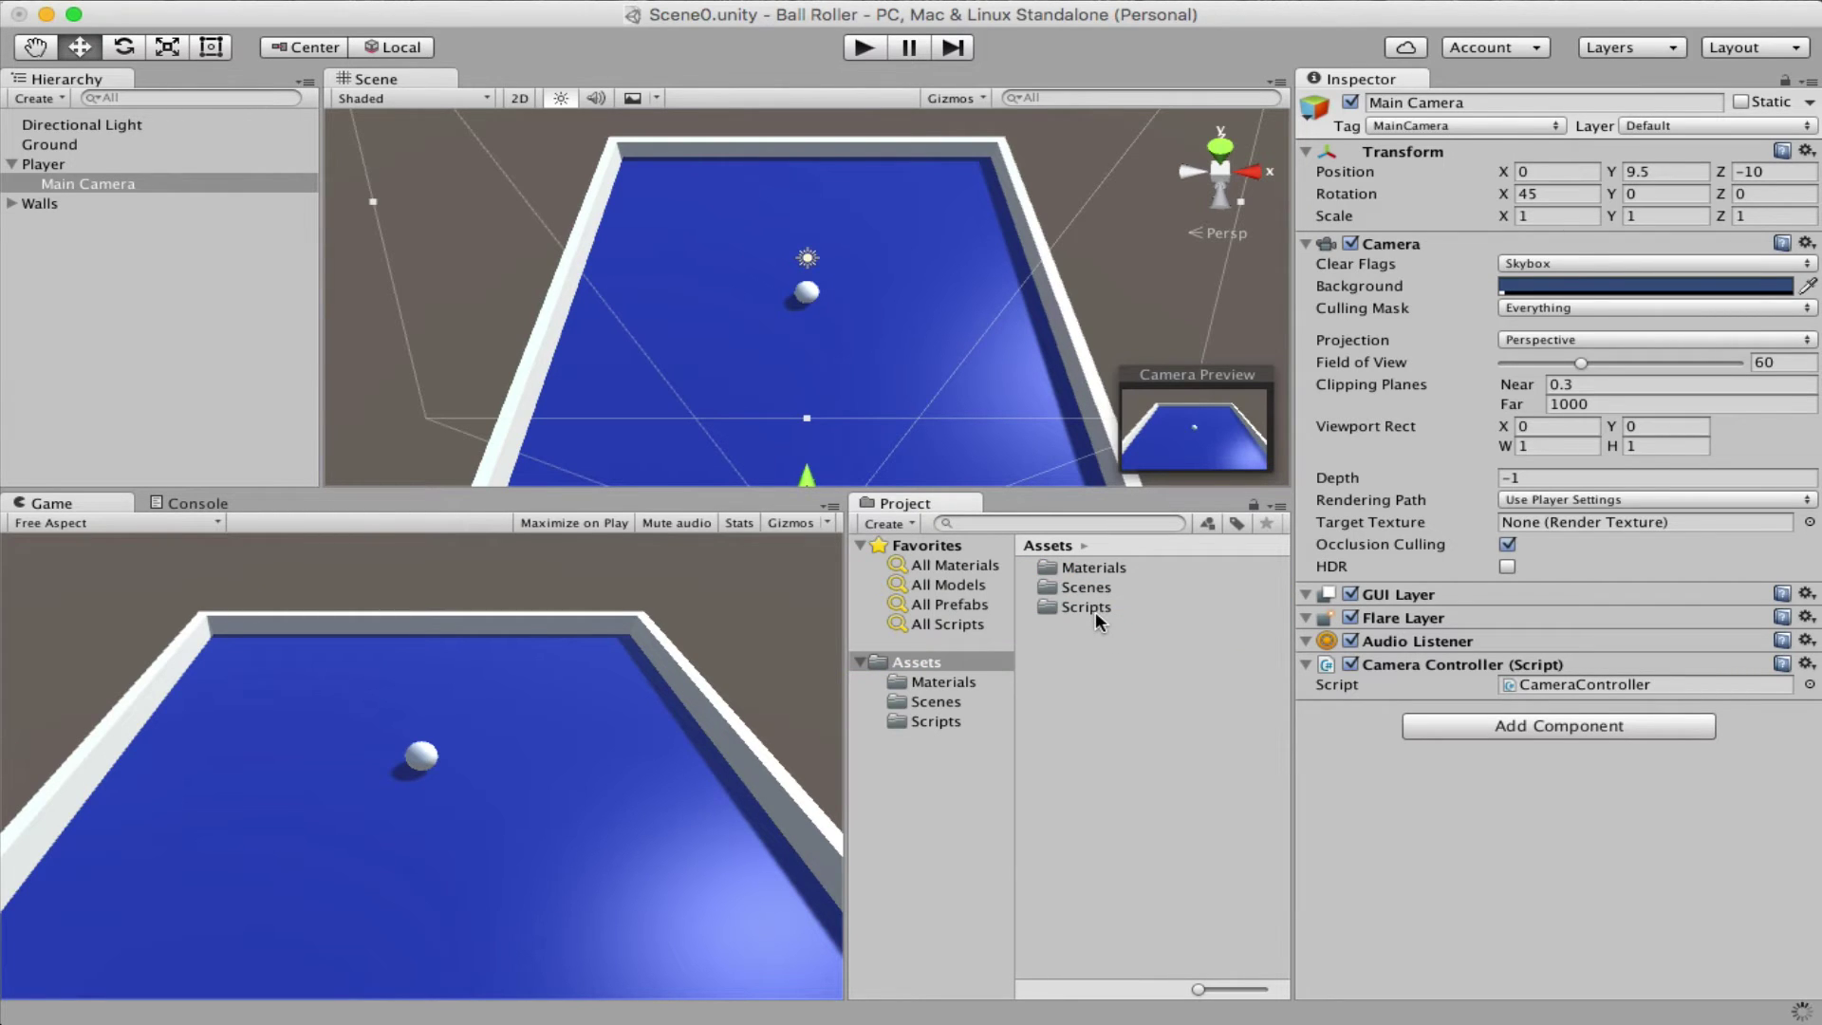
pyautogui.click(1158, 655)
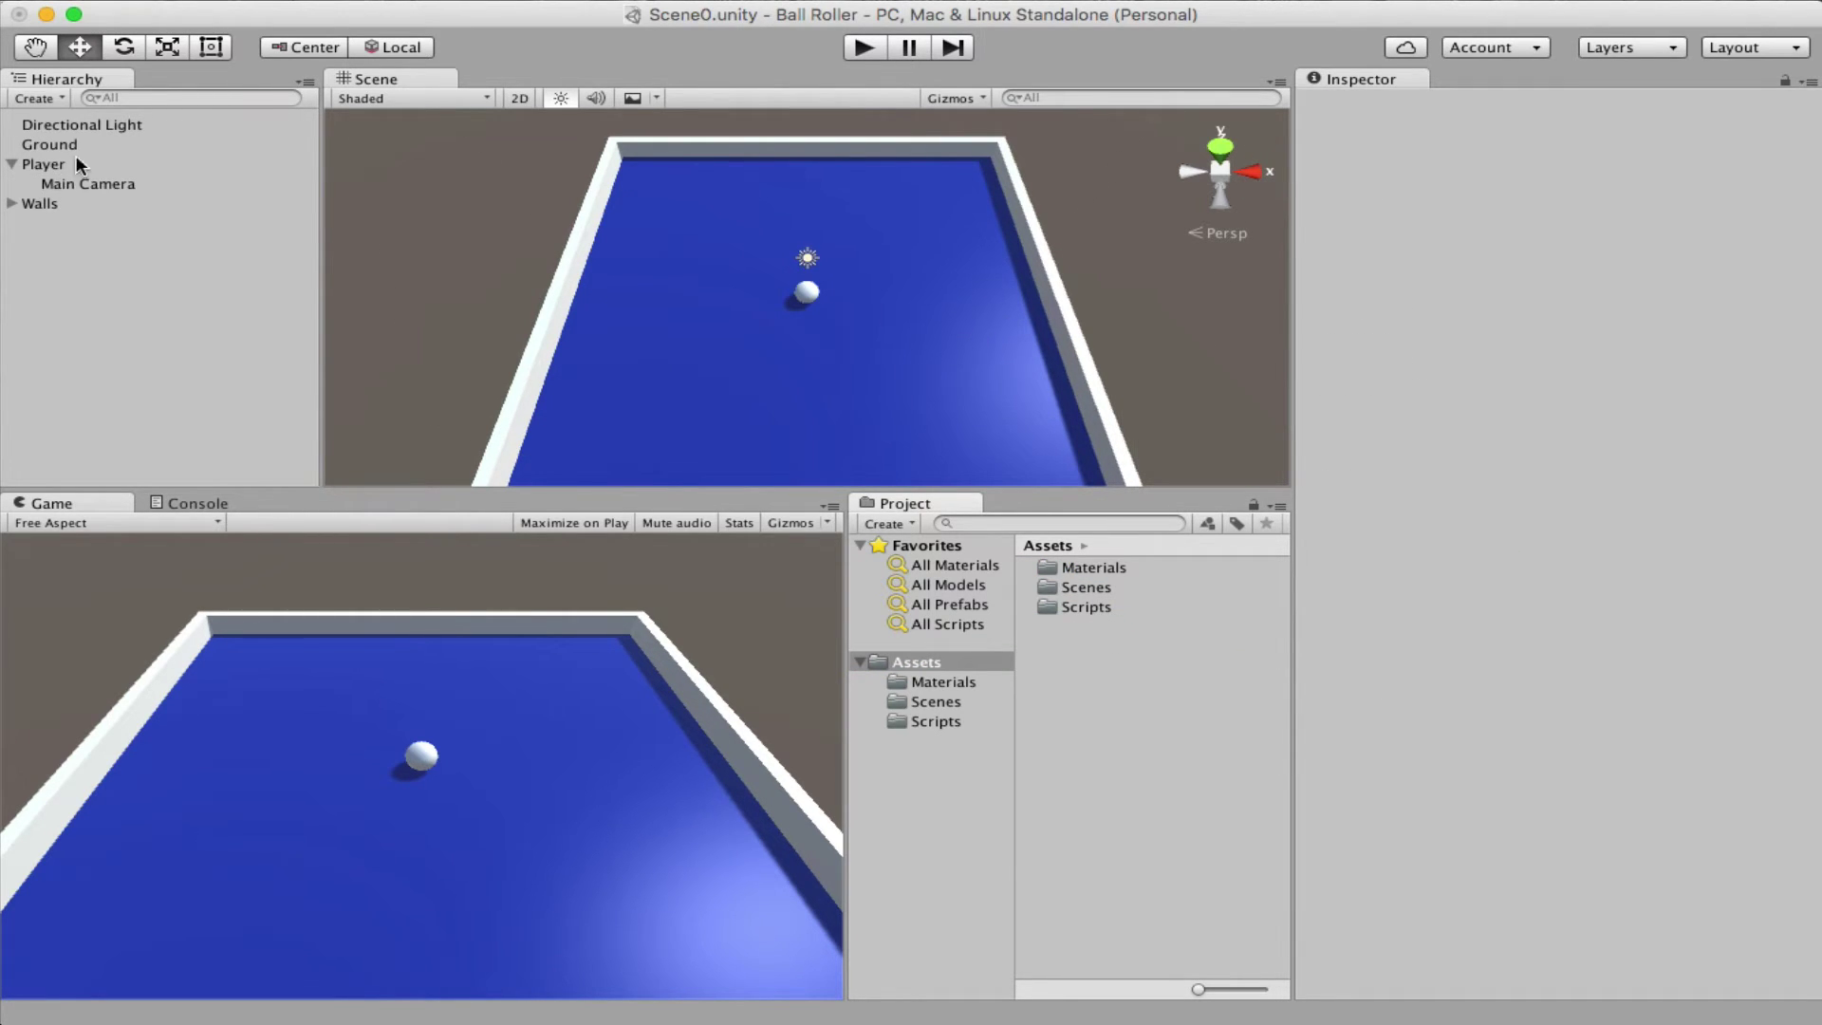
pyautogui.click(116, 183)
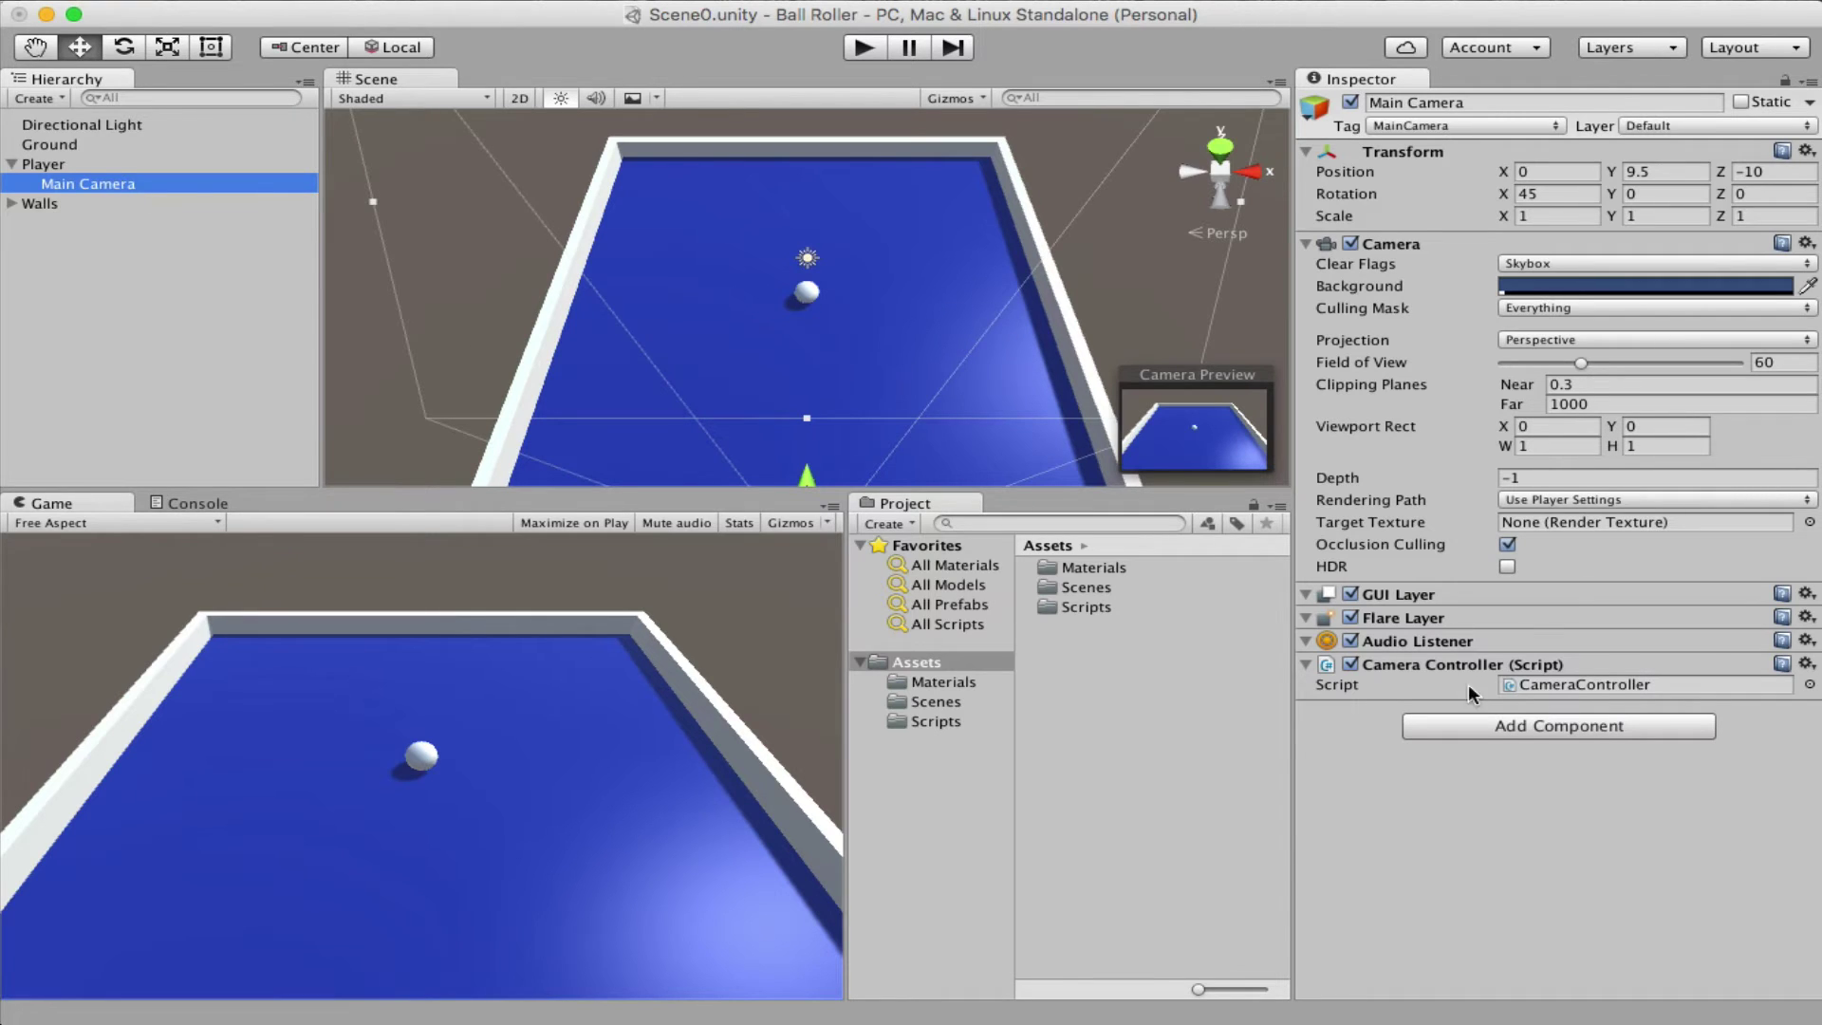
pyautogui.click(1562, 684)
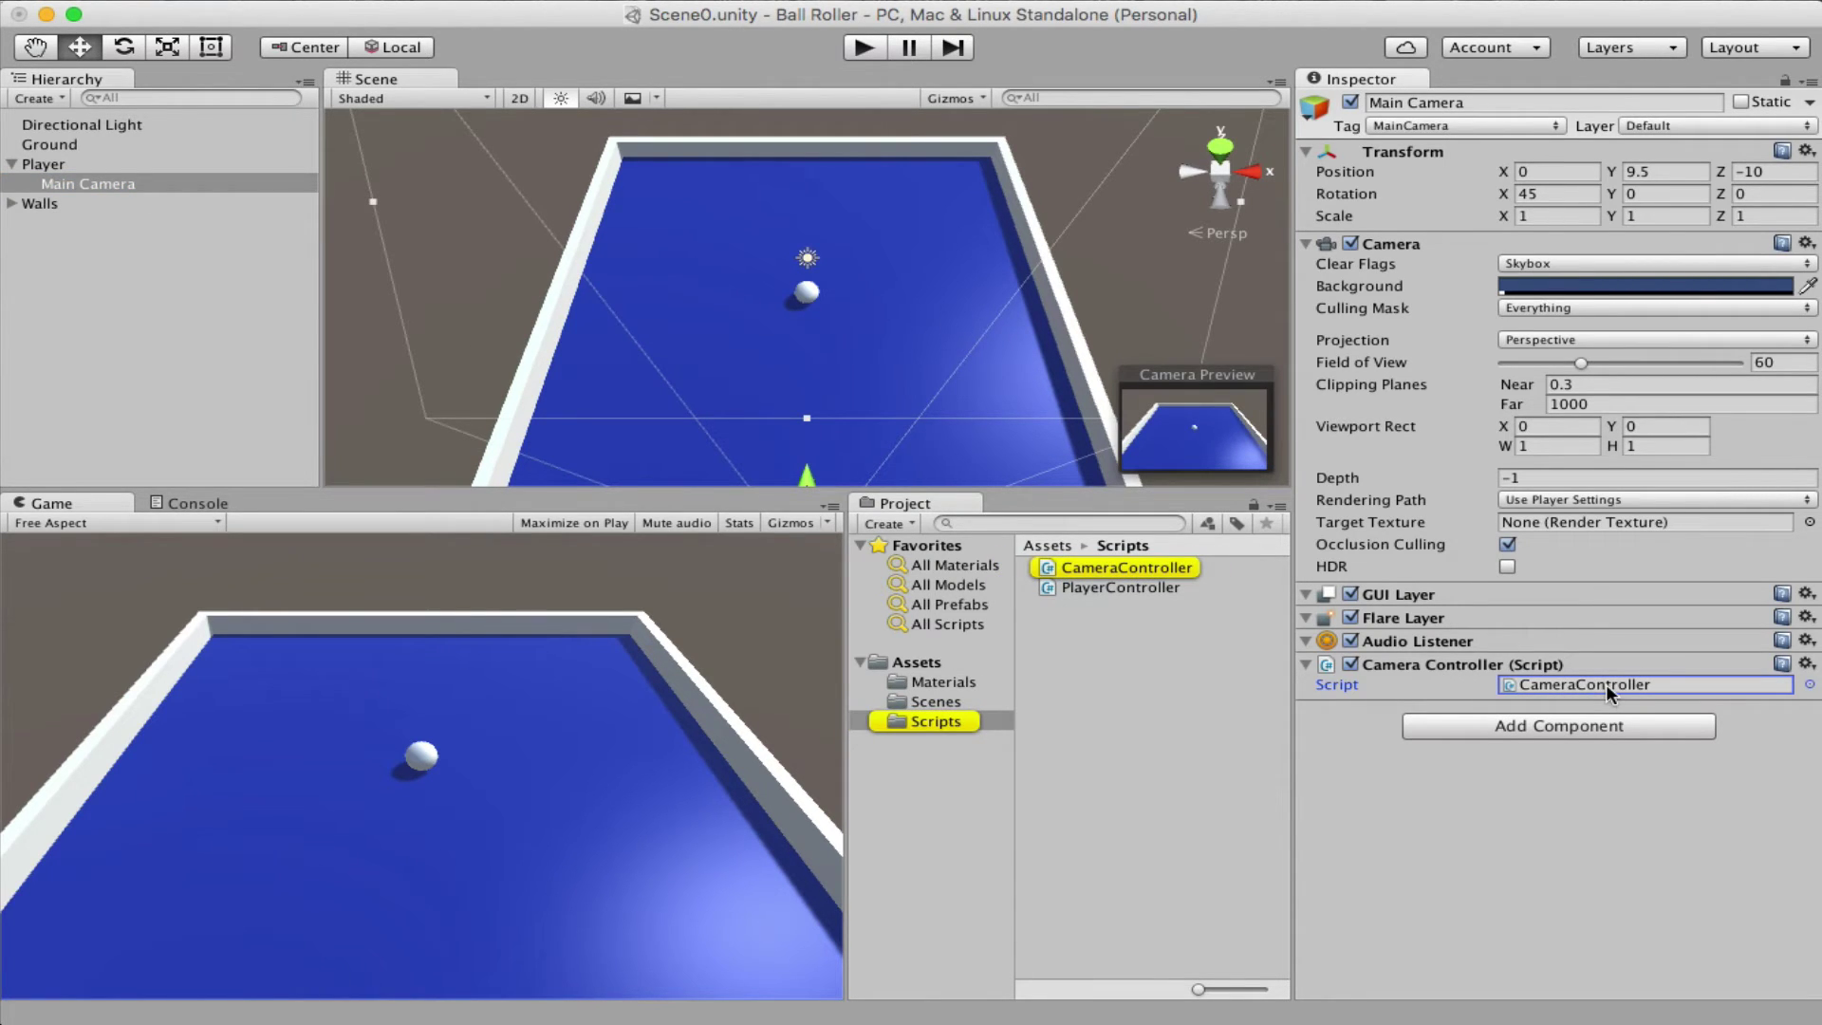
pyautogui.doubleClick(1606, 684)
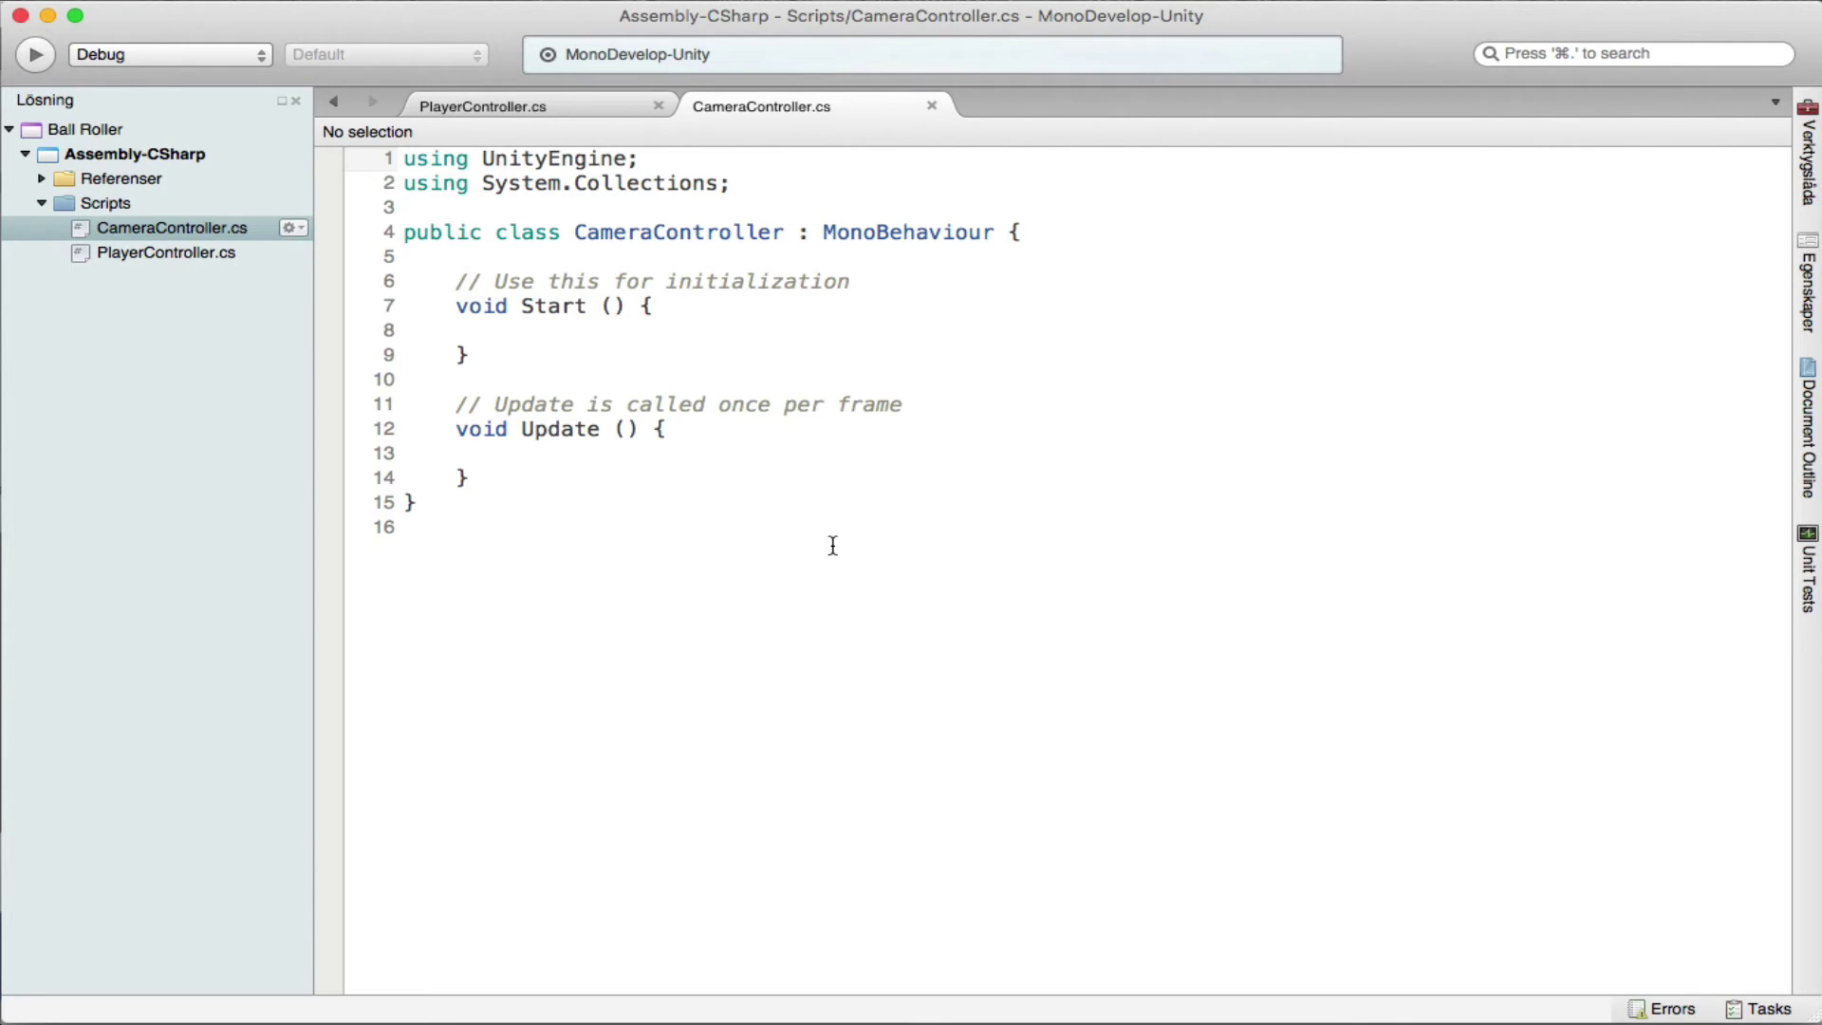
# Delete the Update method and its comment on lines 10–14, leaving only Start.
pyautogui.moveTo(475, 480); pyautogui.dragTo(366, 394)
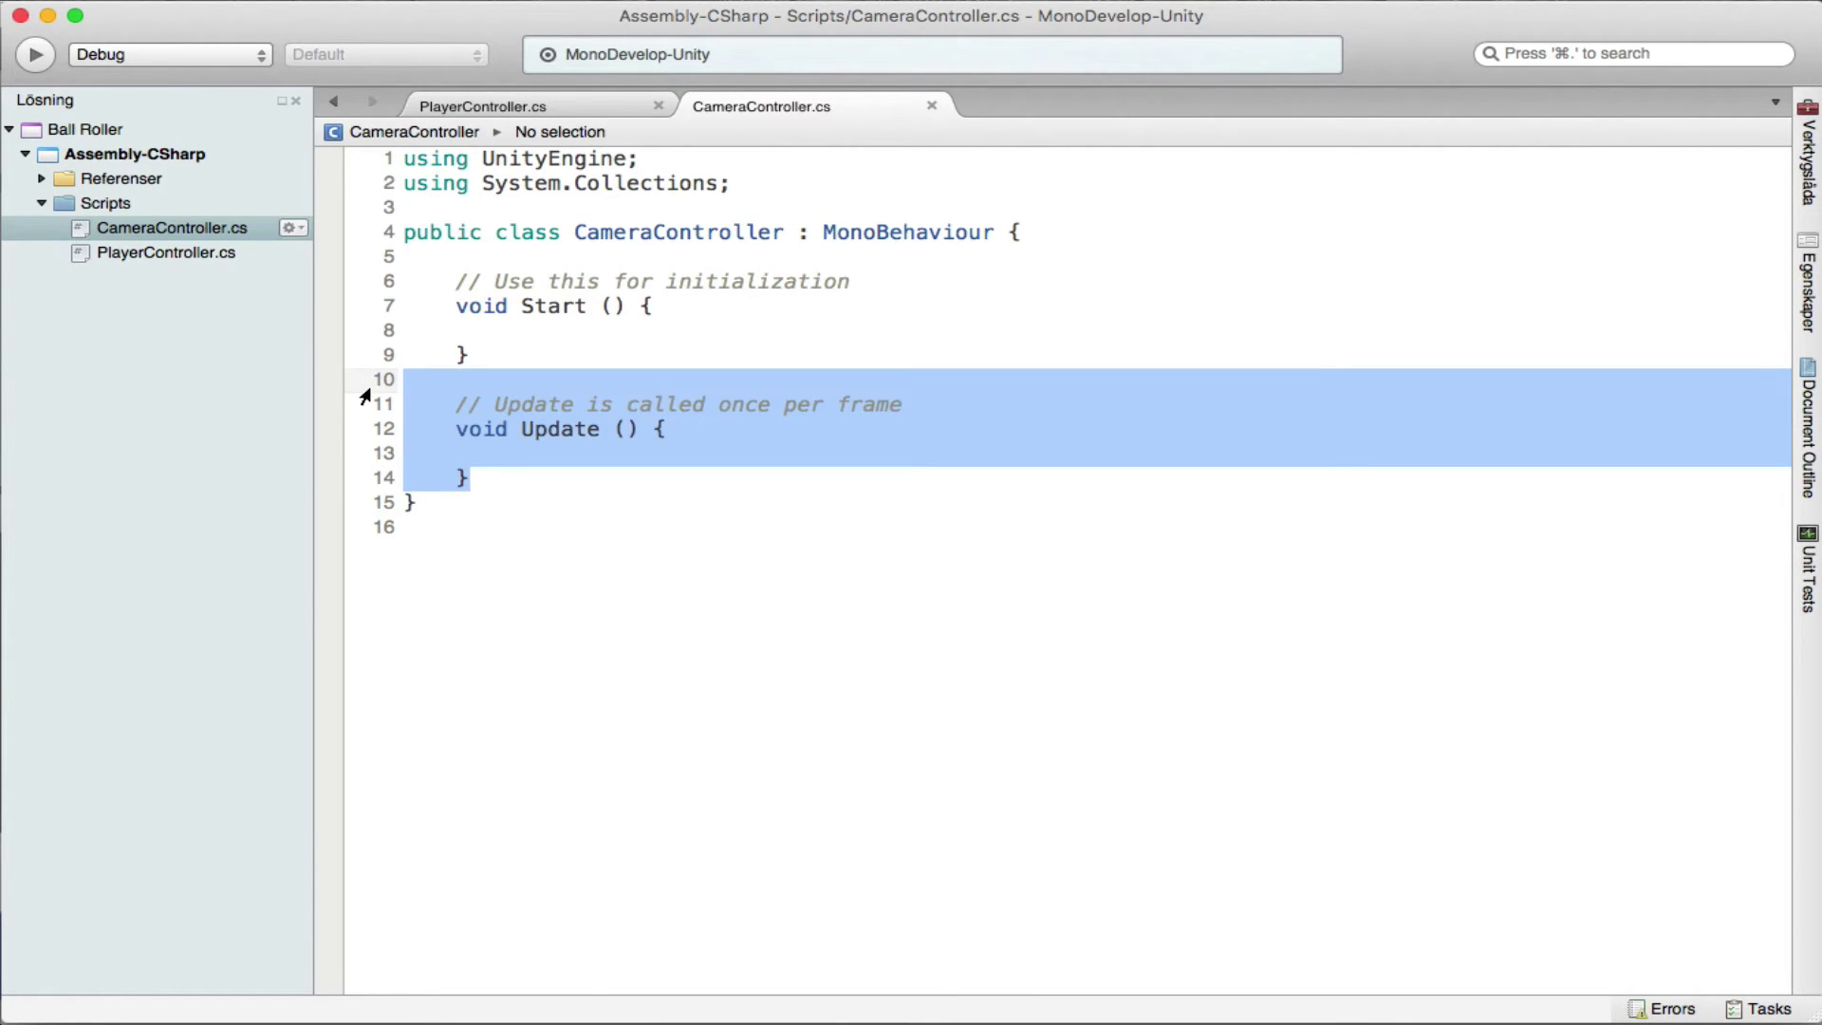
pyautogui.press('BackSpace')
pyautogui.click(510, 252)
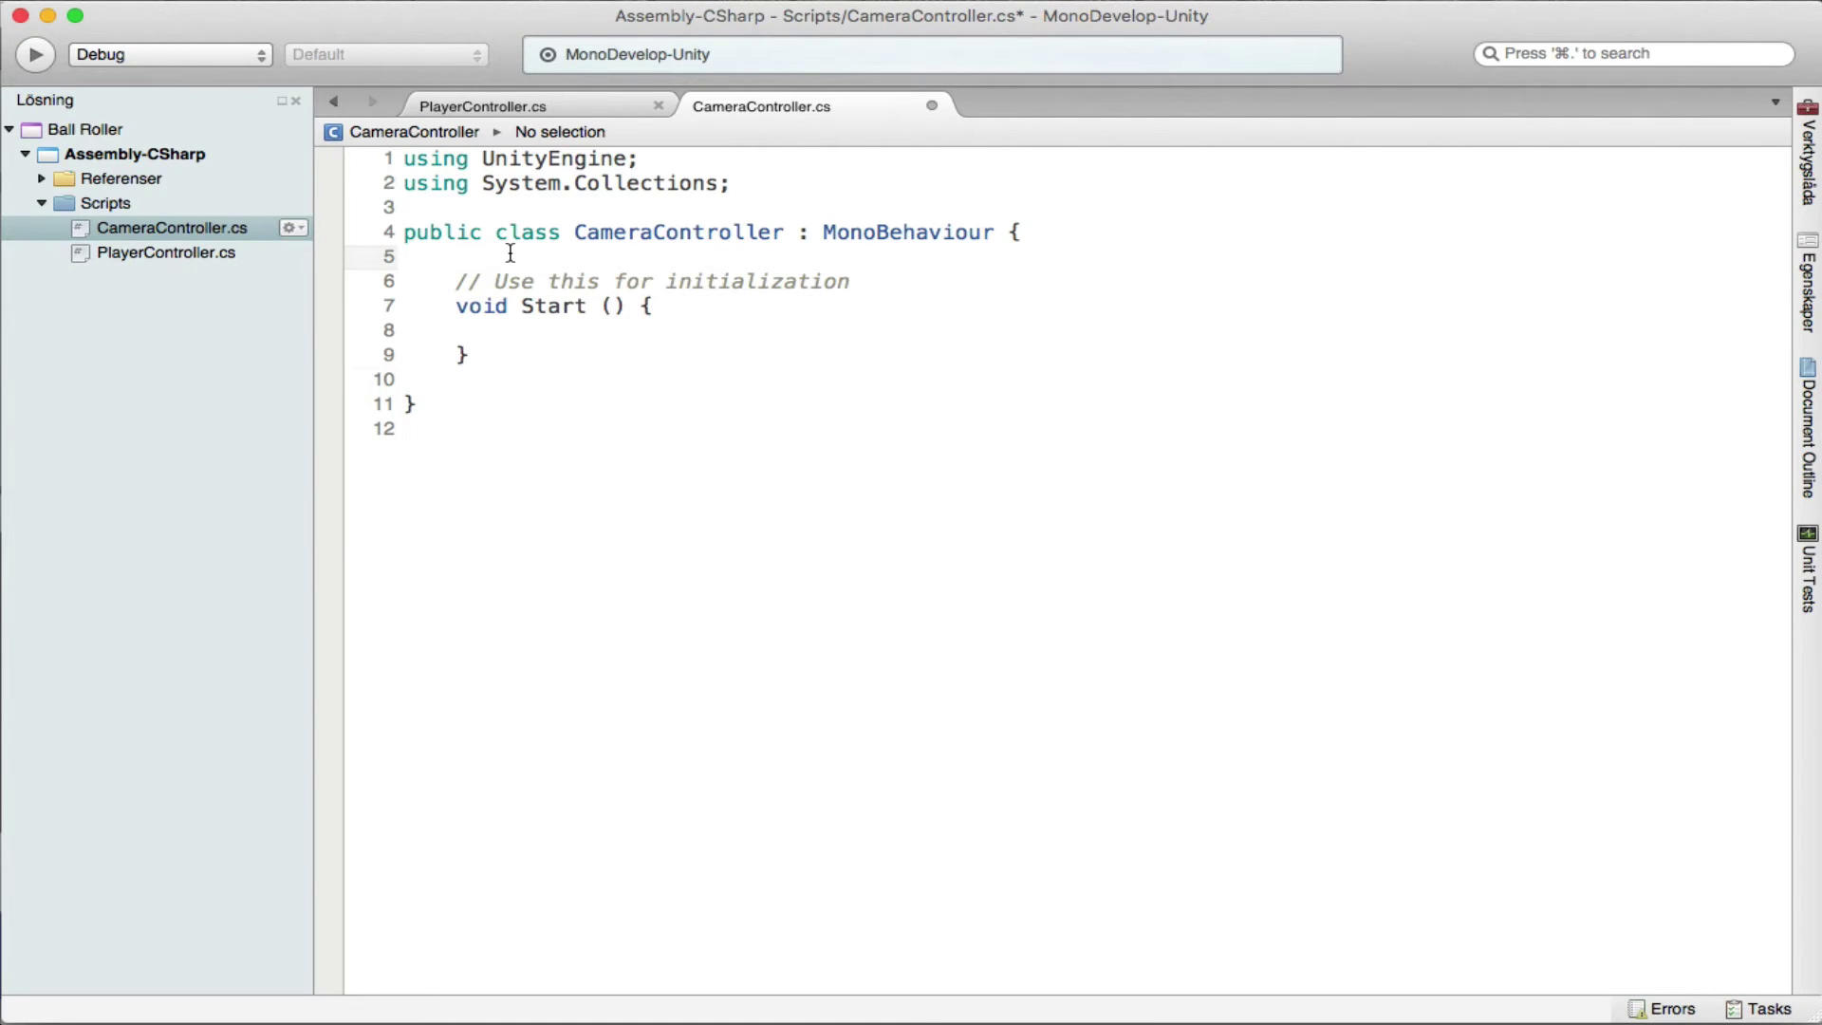
# Declare 'public GameObject player;' at the top of the CameraController class.
pyautogui.press('Return')
pyautogui.press('Up')
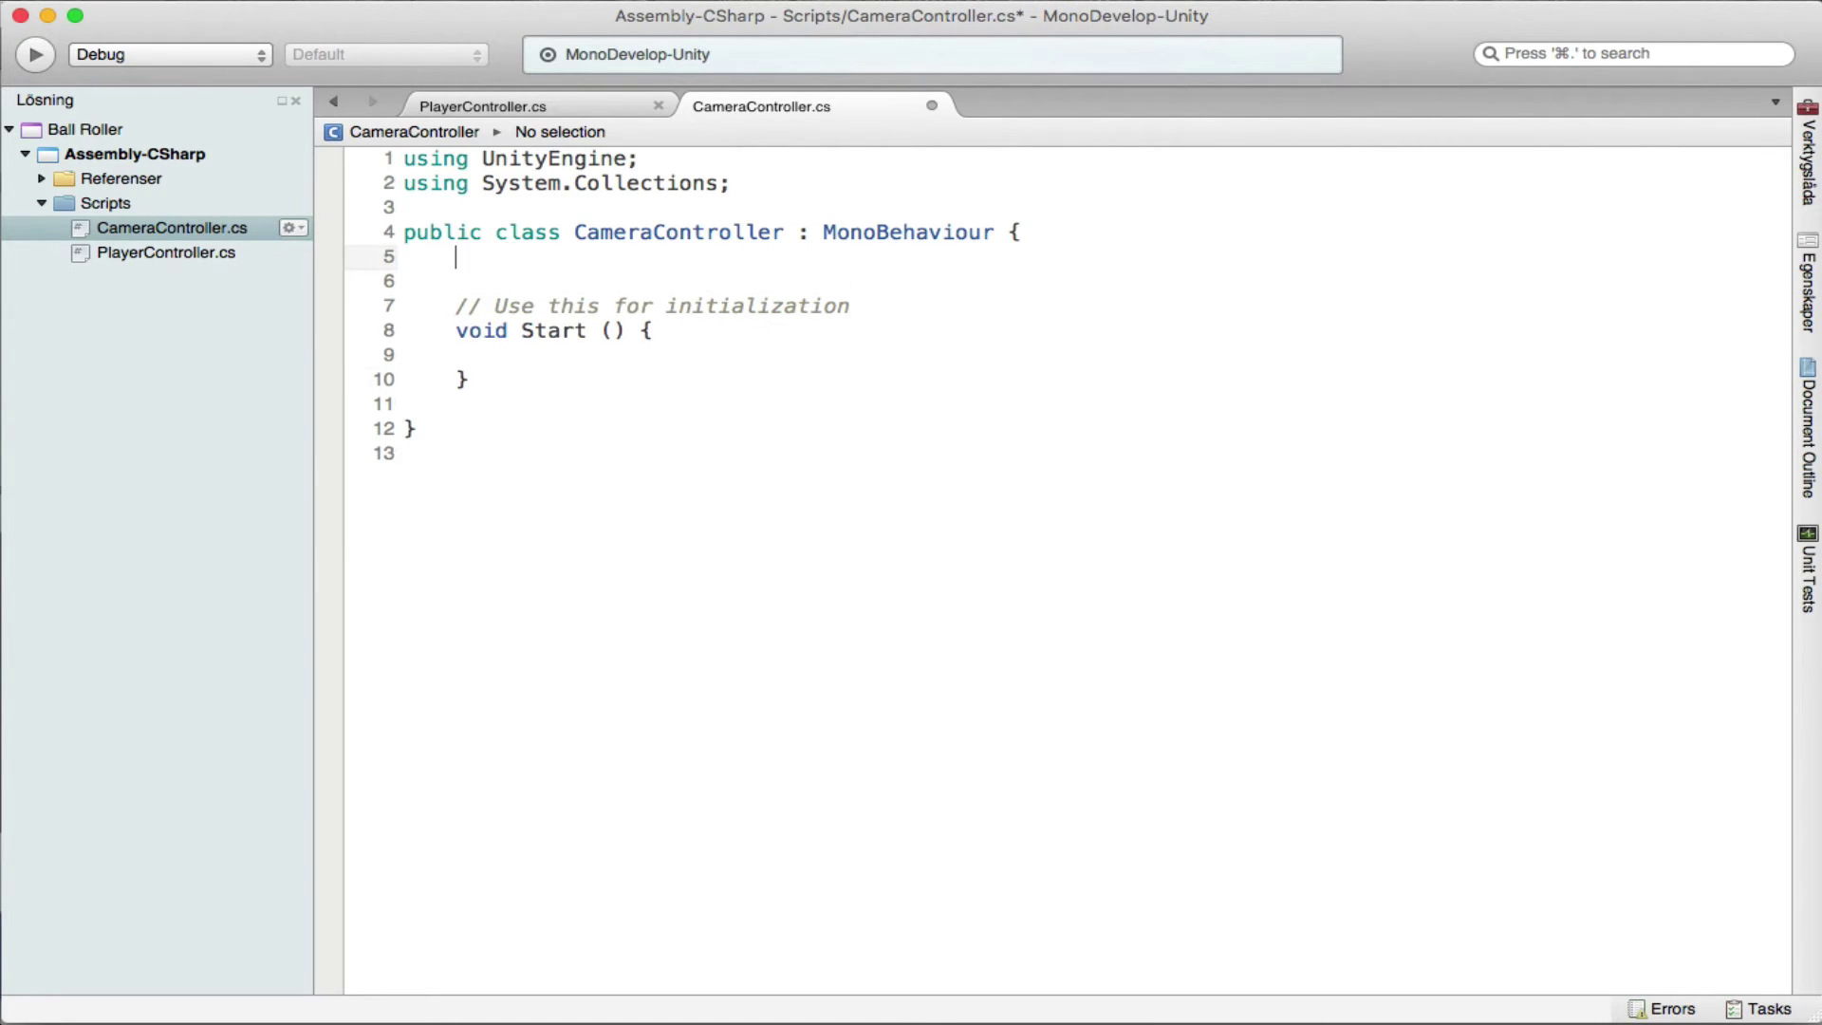
pyautogui.press('Return')
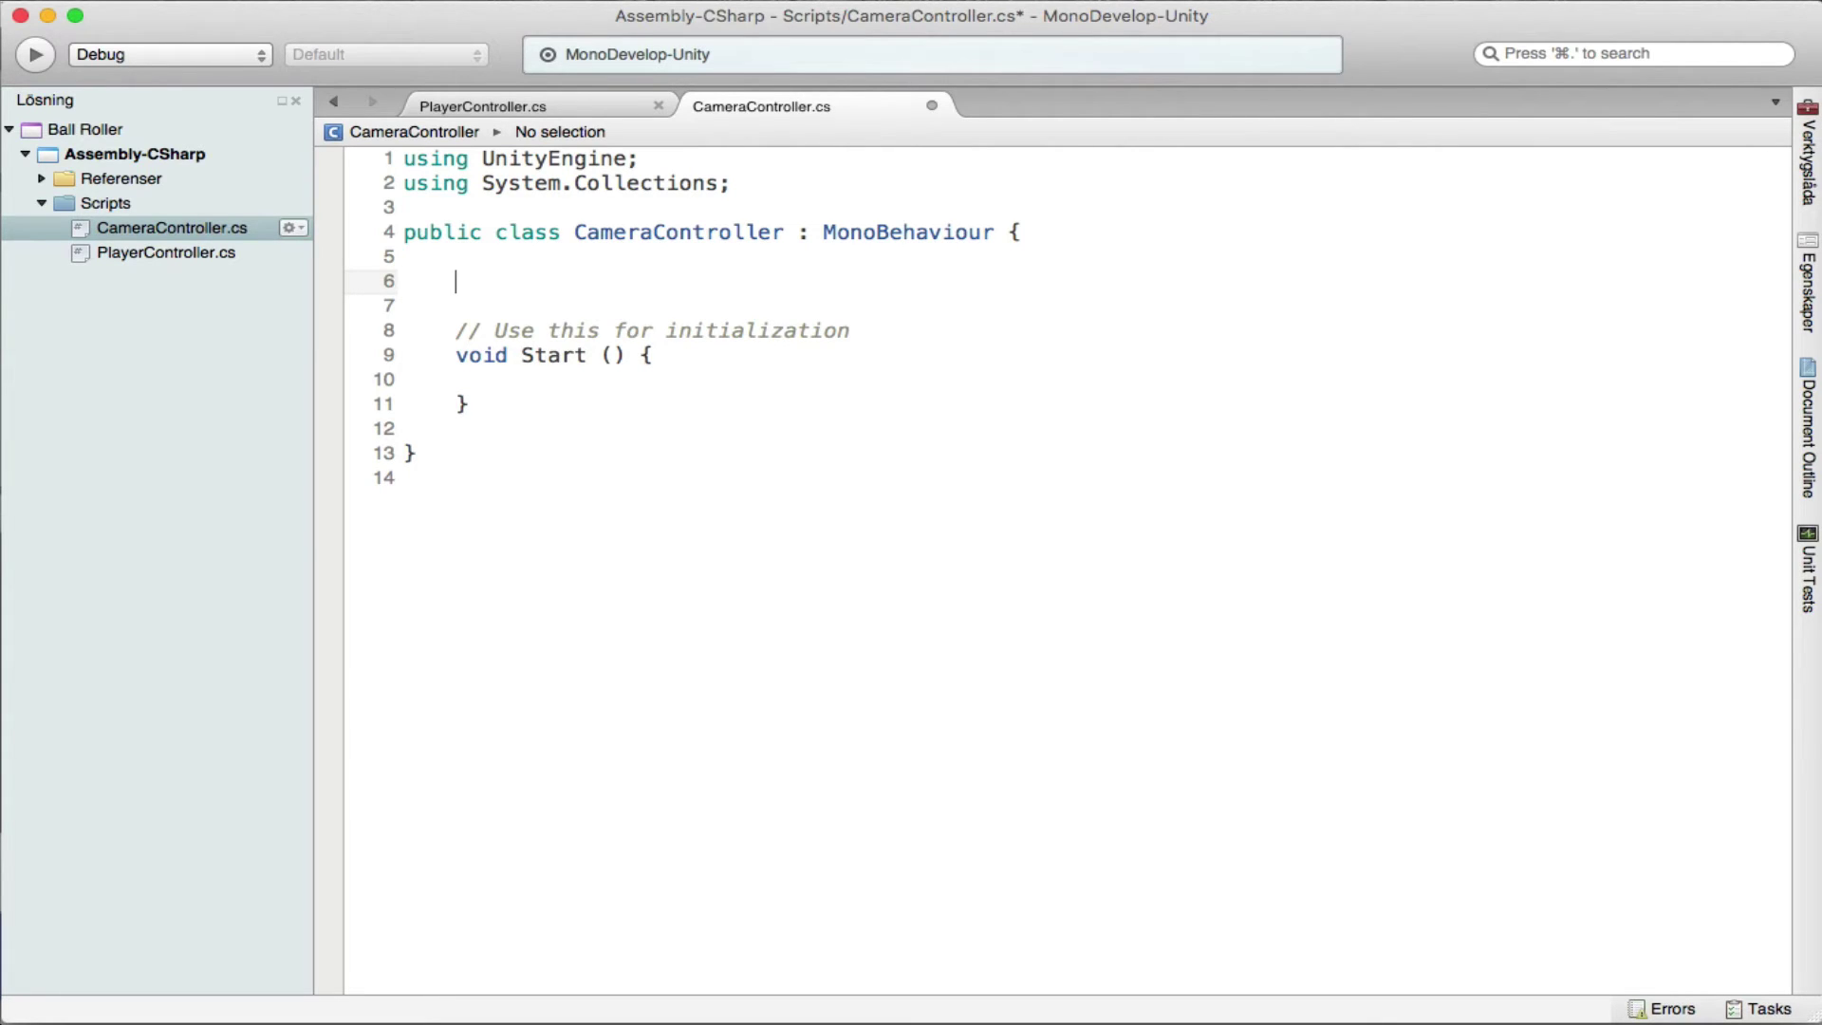
pyautogui.write('public ')
pyautogui.write('ga')
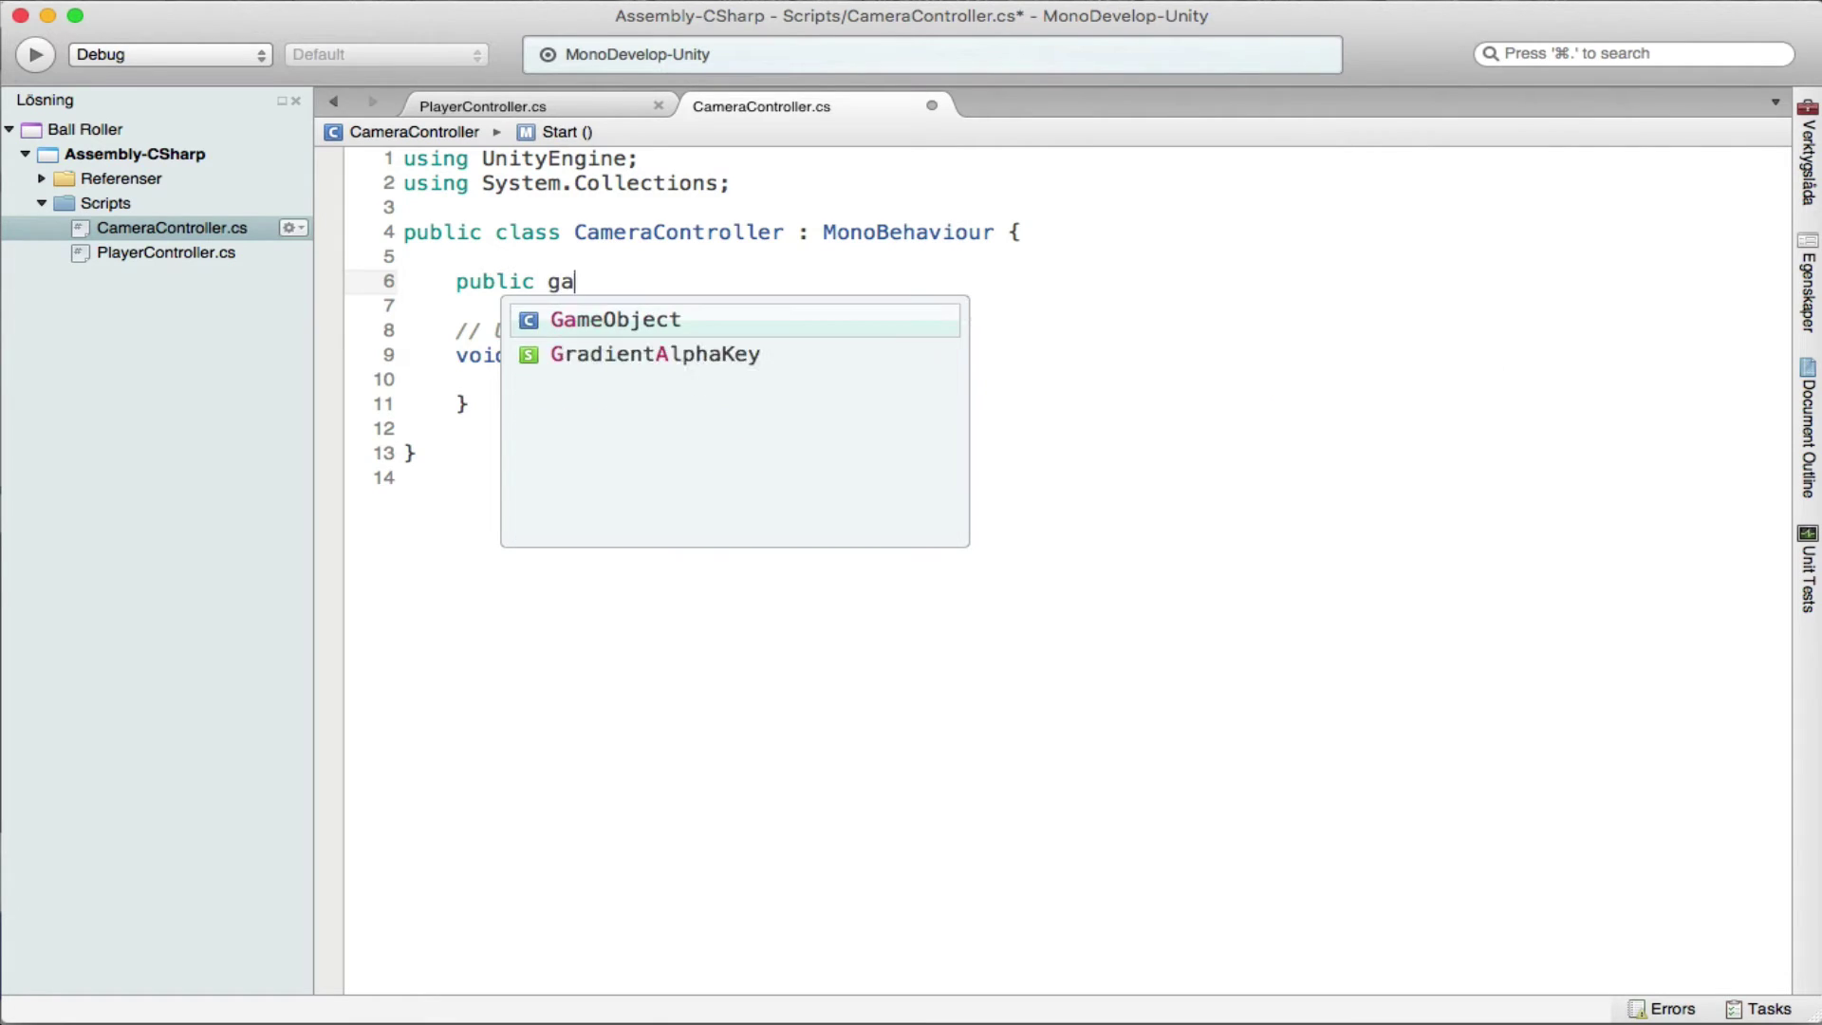
pyautogui.write('me')
pyautogui.press('Return')
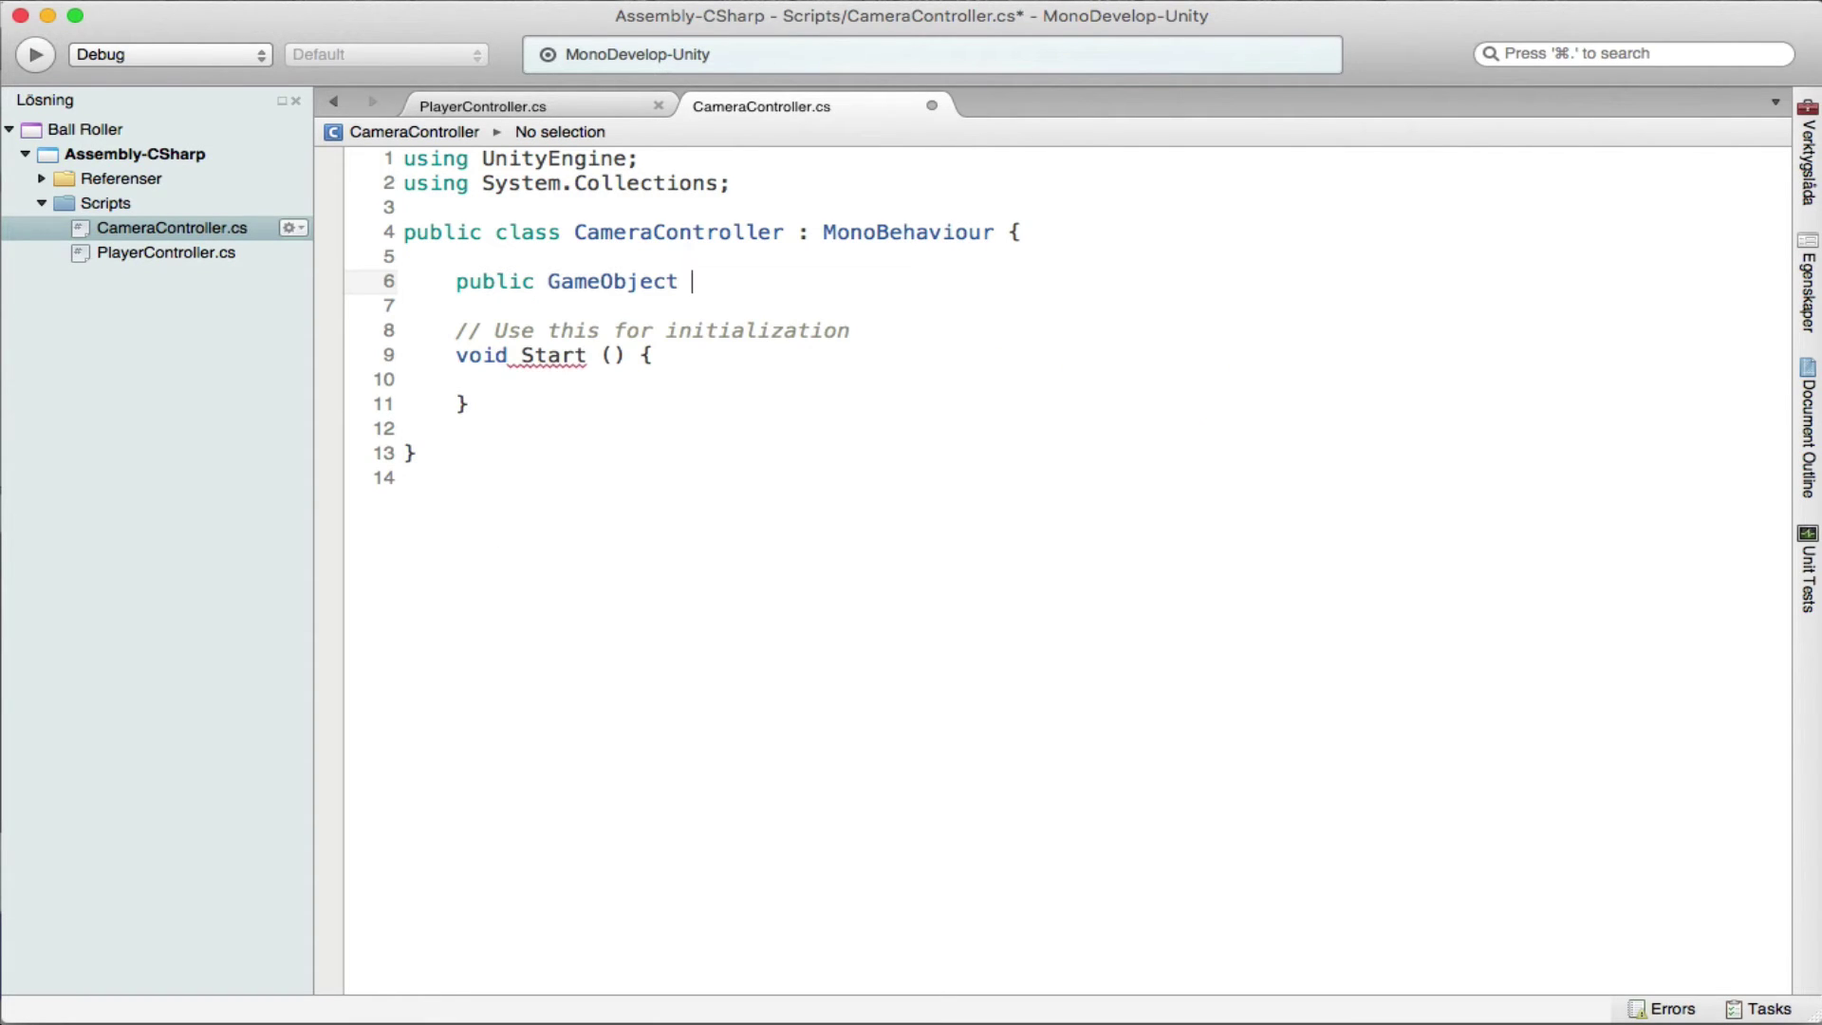
pyautogui.write('ppl')
pyautogui.press('BackSpace')
pyautogui.press('BackSpace')
pyautogui.write('l')
pyautogui.write('ayer;')
# Add 'private Vector3 offset;' on the line below the player field.
pyautogui.press('Return')
pyautogui.write('priv')
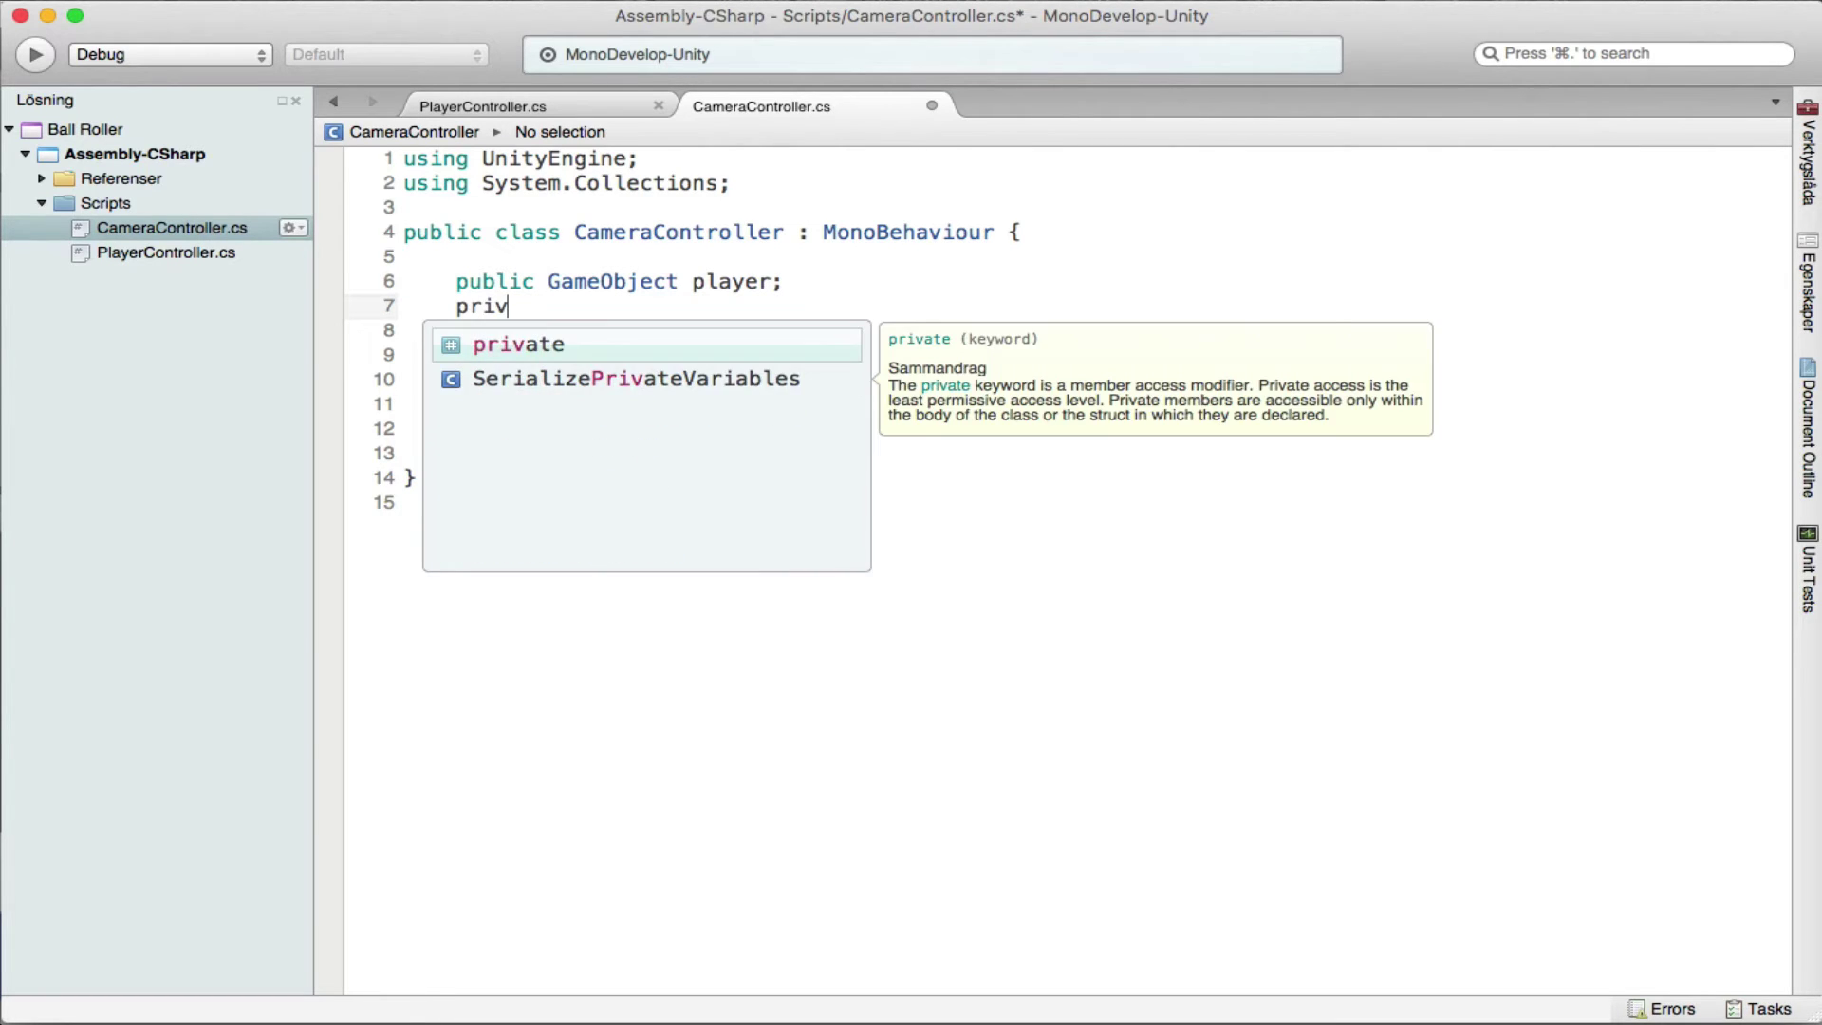
pyautogui.press('Return')
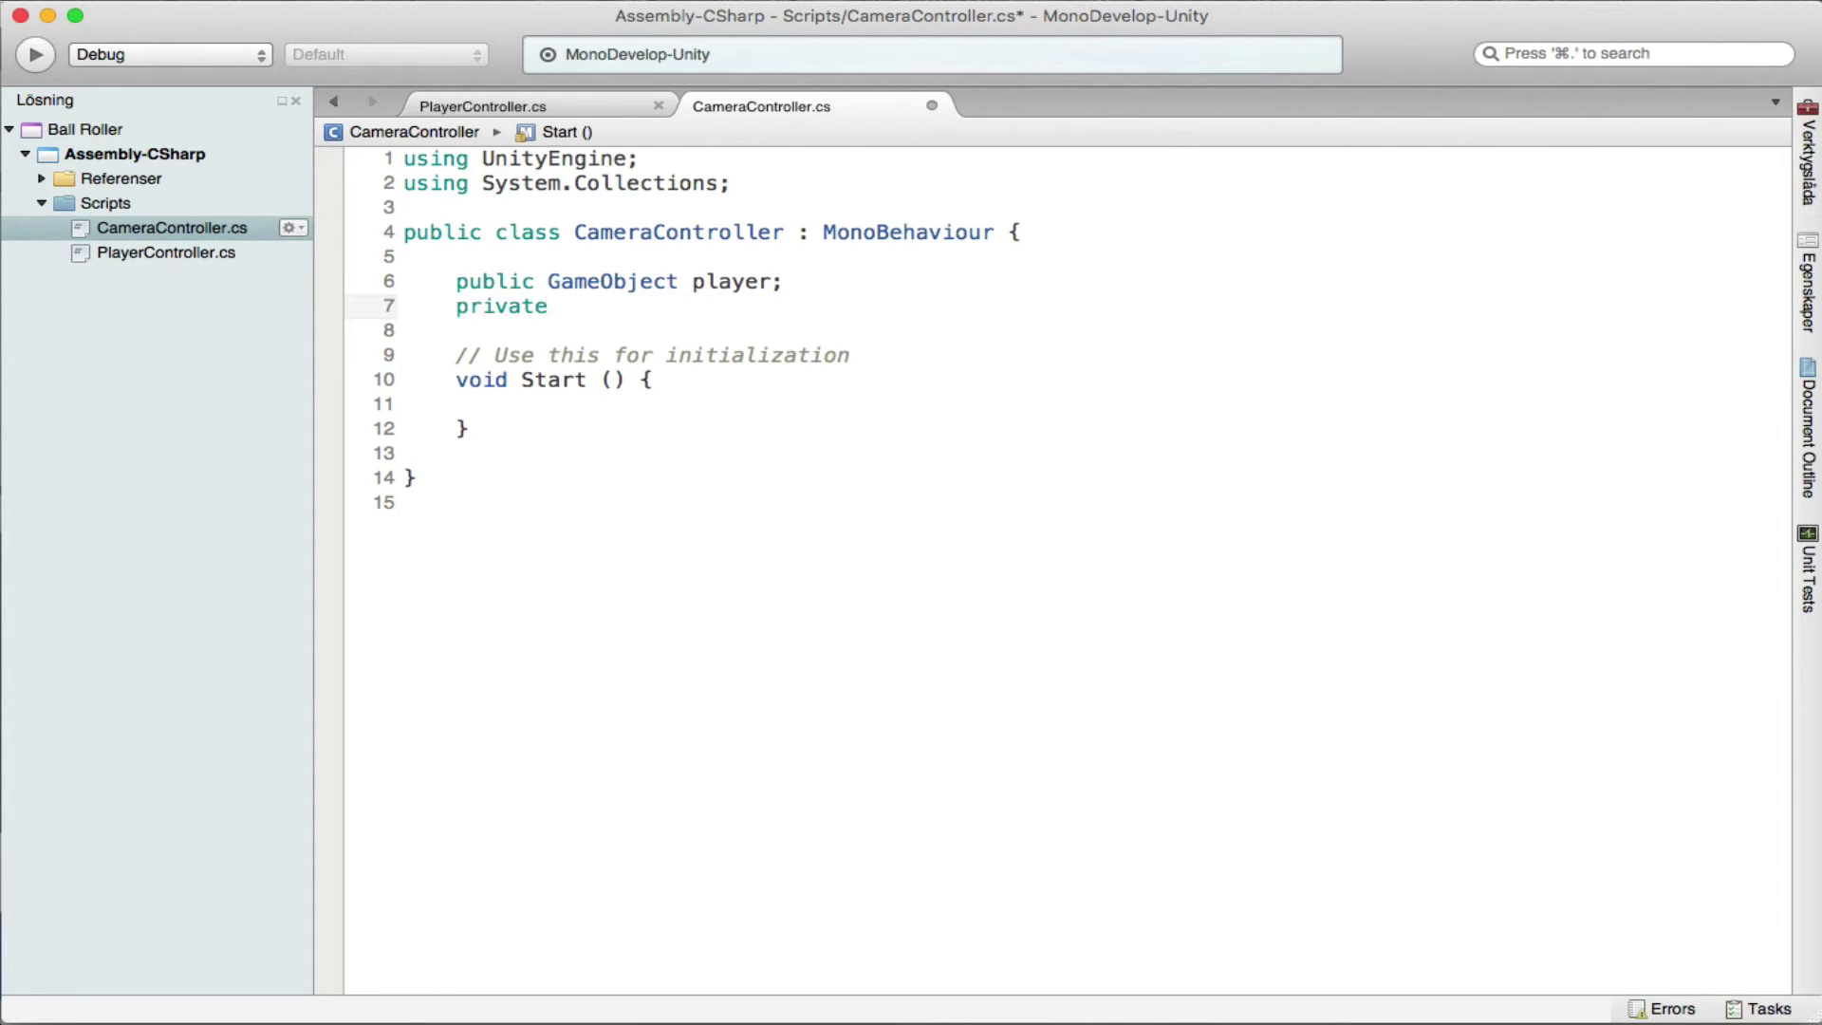
pyautogui.write('Ve')
pyautogui.press('Down')
pyautogui.press('Return')
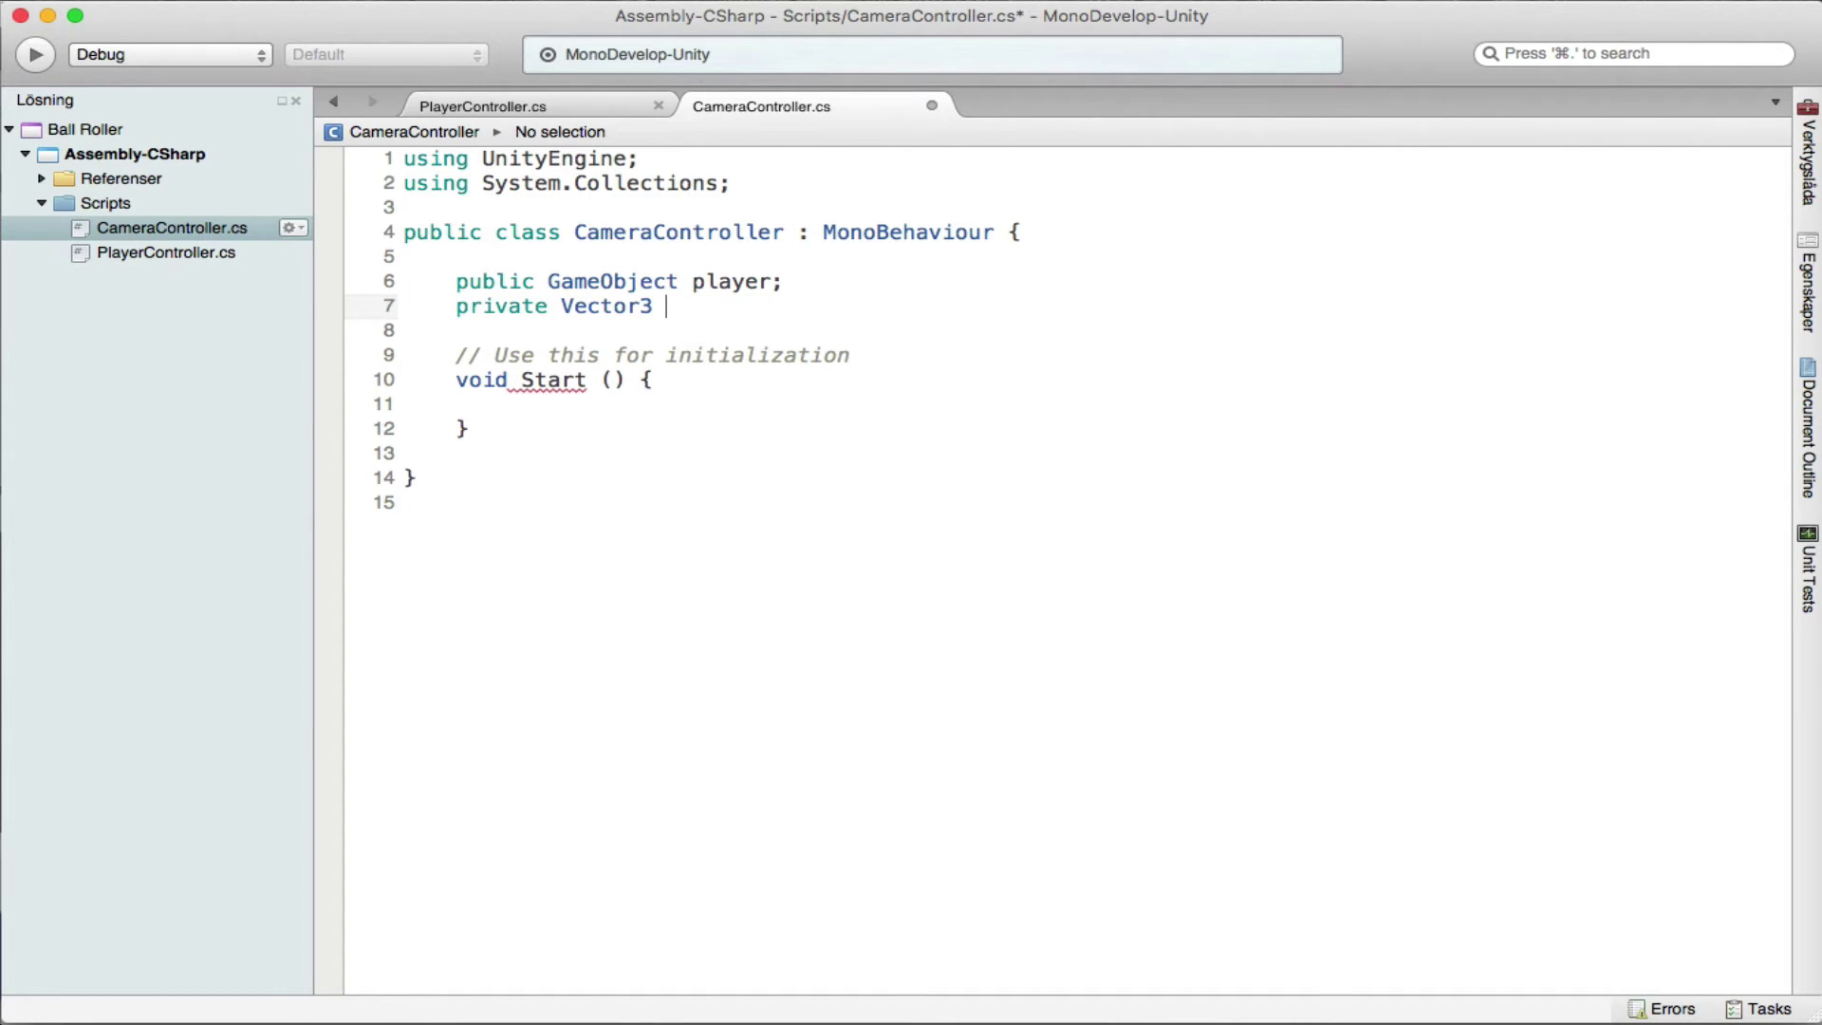
pyautogui.write('offset')
pyautogui.write(';')
pyautogui.press('Down')
pyautogui.press('Down')
pyautogui.press('Down')
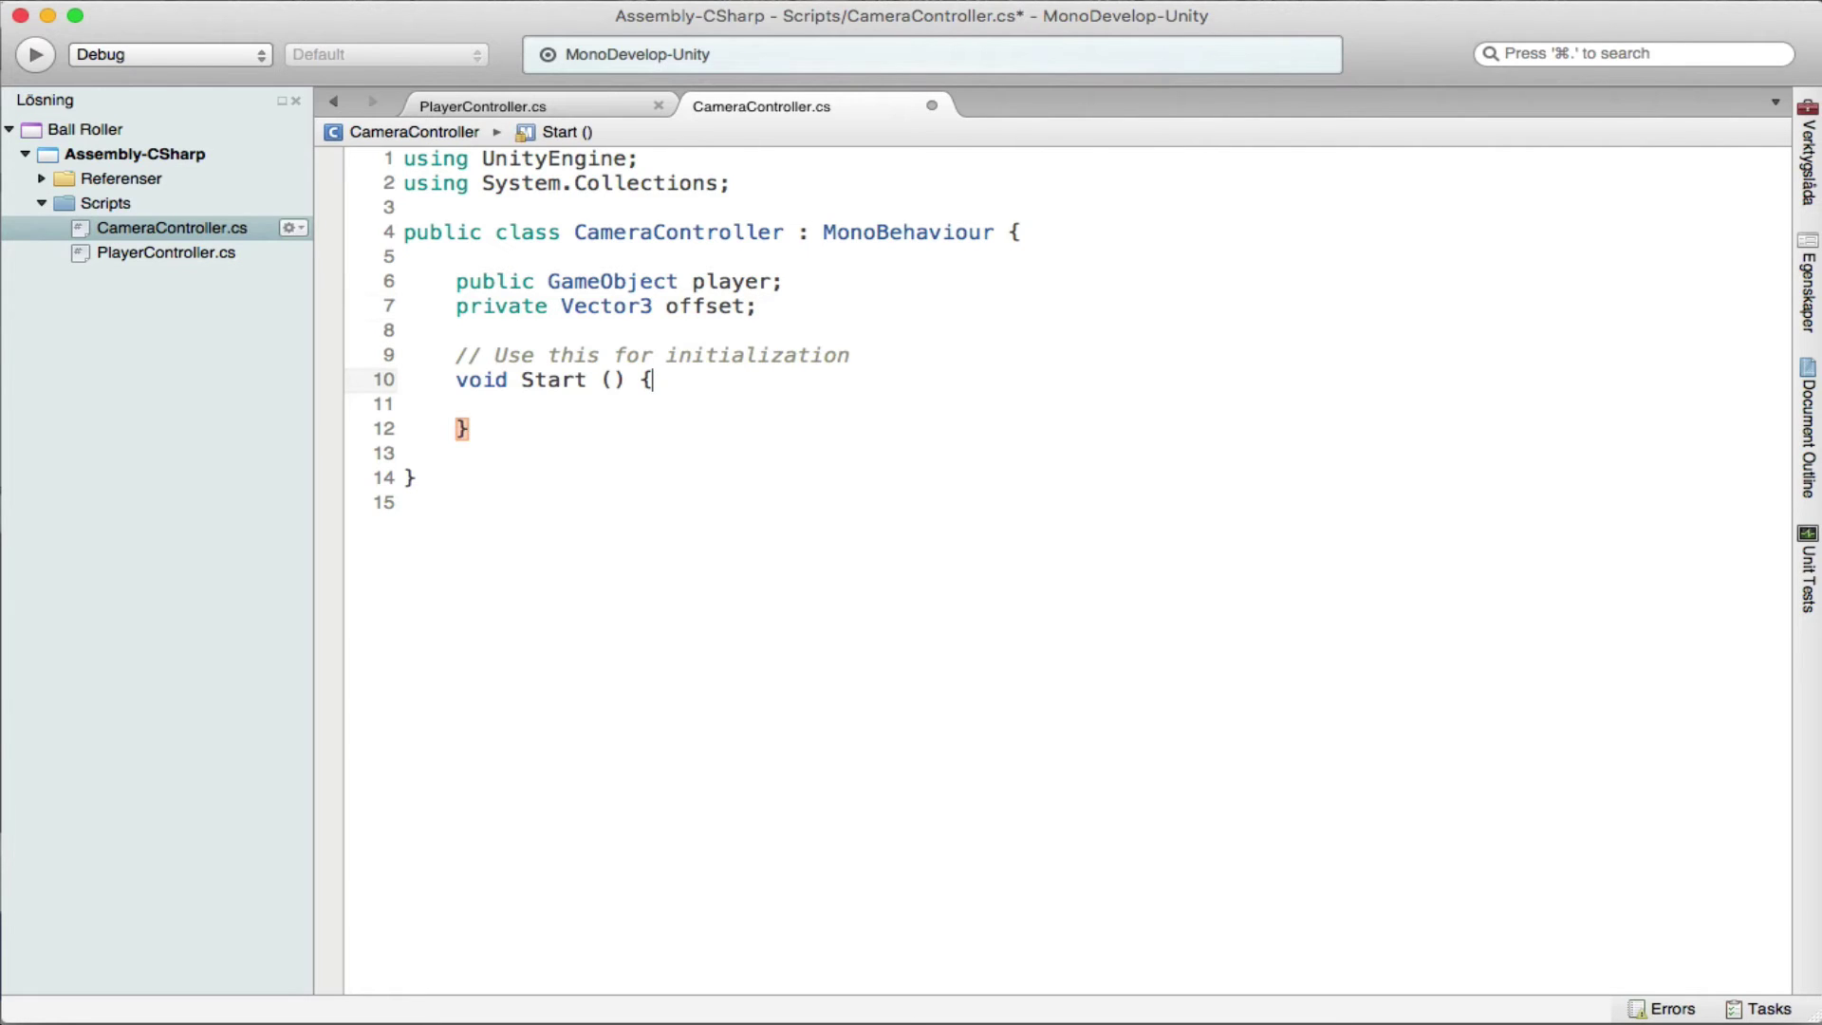
pyautogui.press('Down')
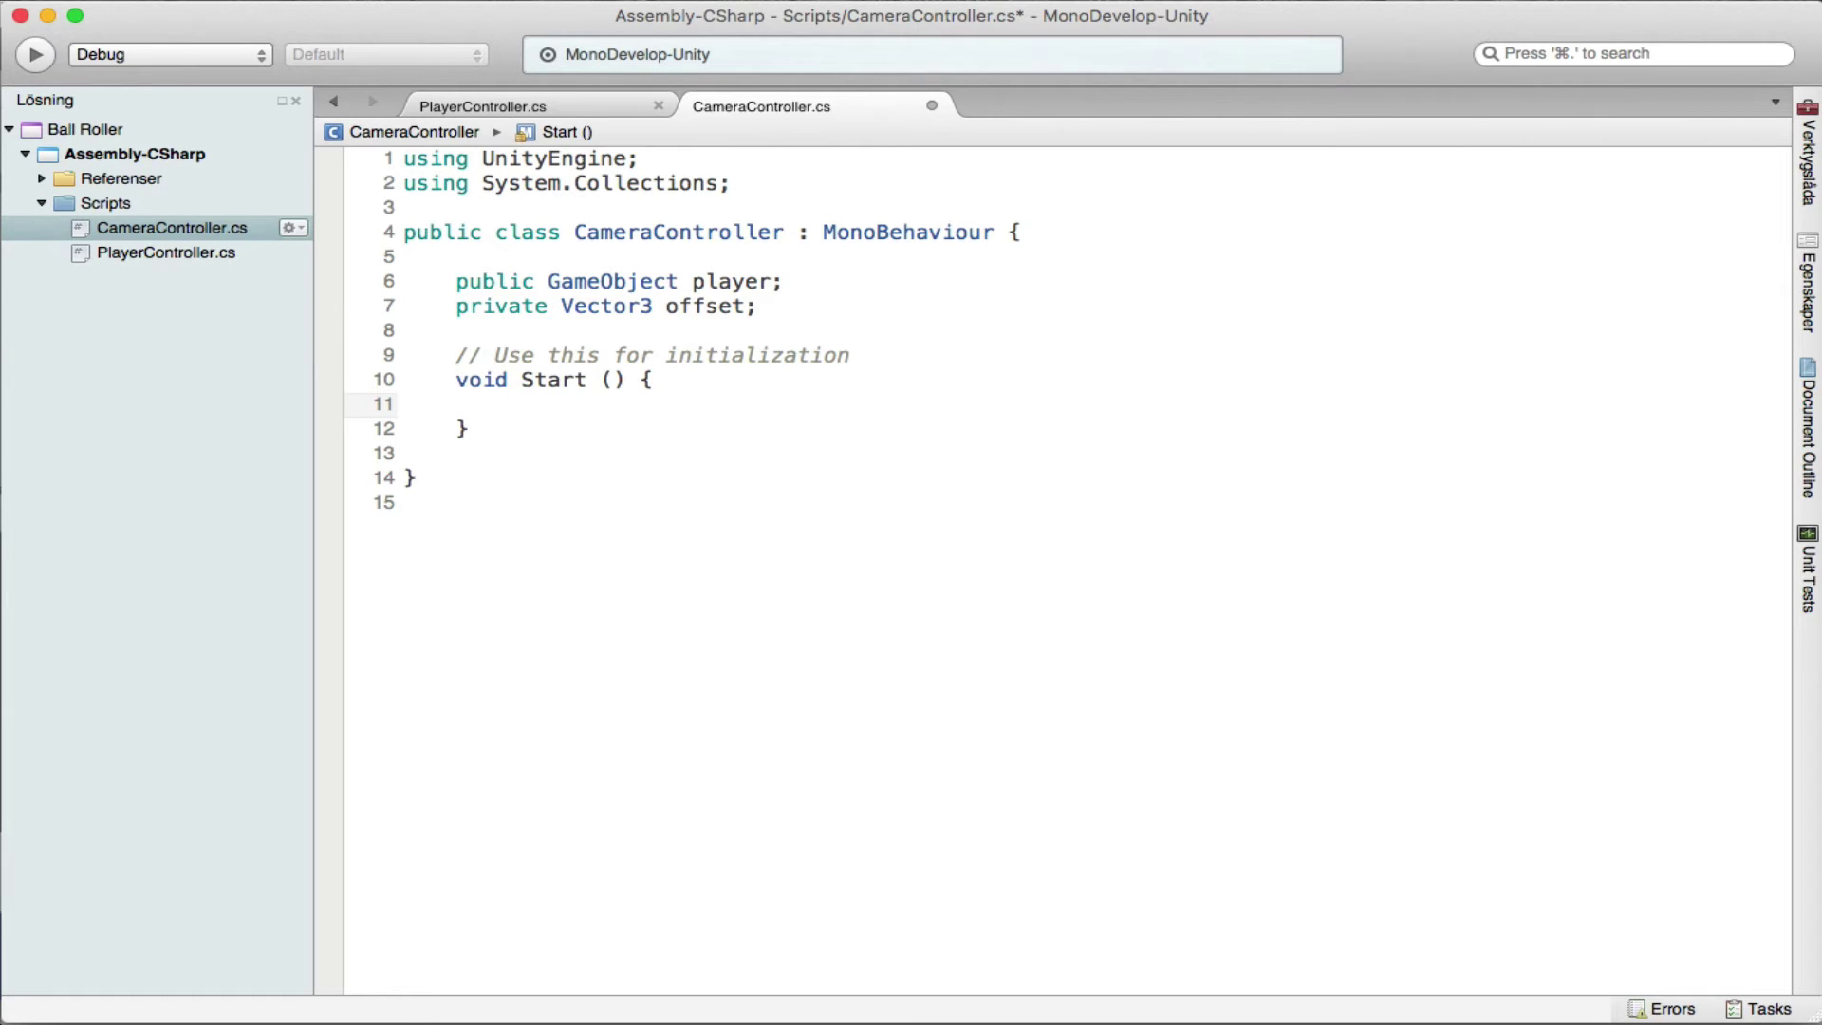
# In Start(), write 'offset = transform.position;' using autocomplete for transform and position.
pyautogui.write('offset')
pyautogui.write(' tra')
pyautogui.write('ns')
pyautogui.press('BackSpace')
pyautogui.press('BackSpace')
pyautogui.press('BackSpace')
pyautogui.press('BackSpace')
pyautogui.press('BackSpace')
pyautogui.write('= ')
pyautogui.write('tra')
pyautogui.press('Return')
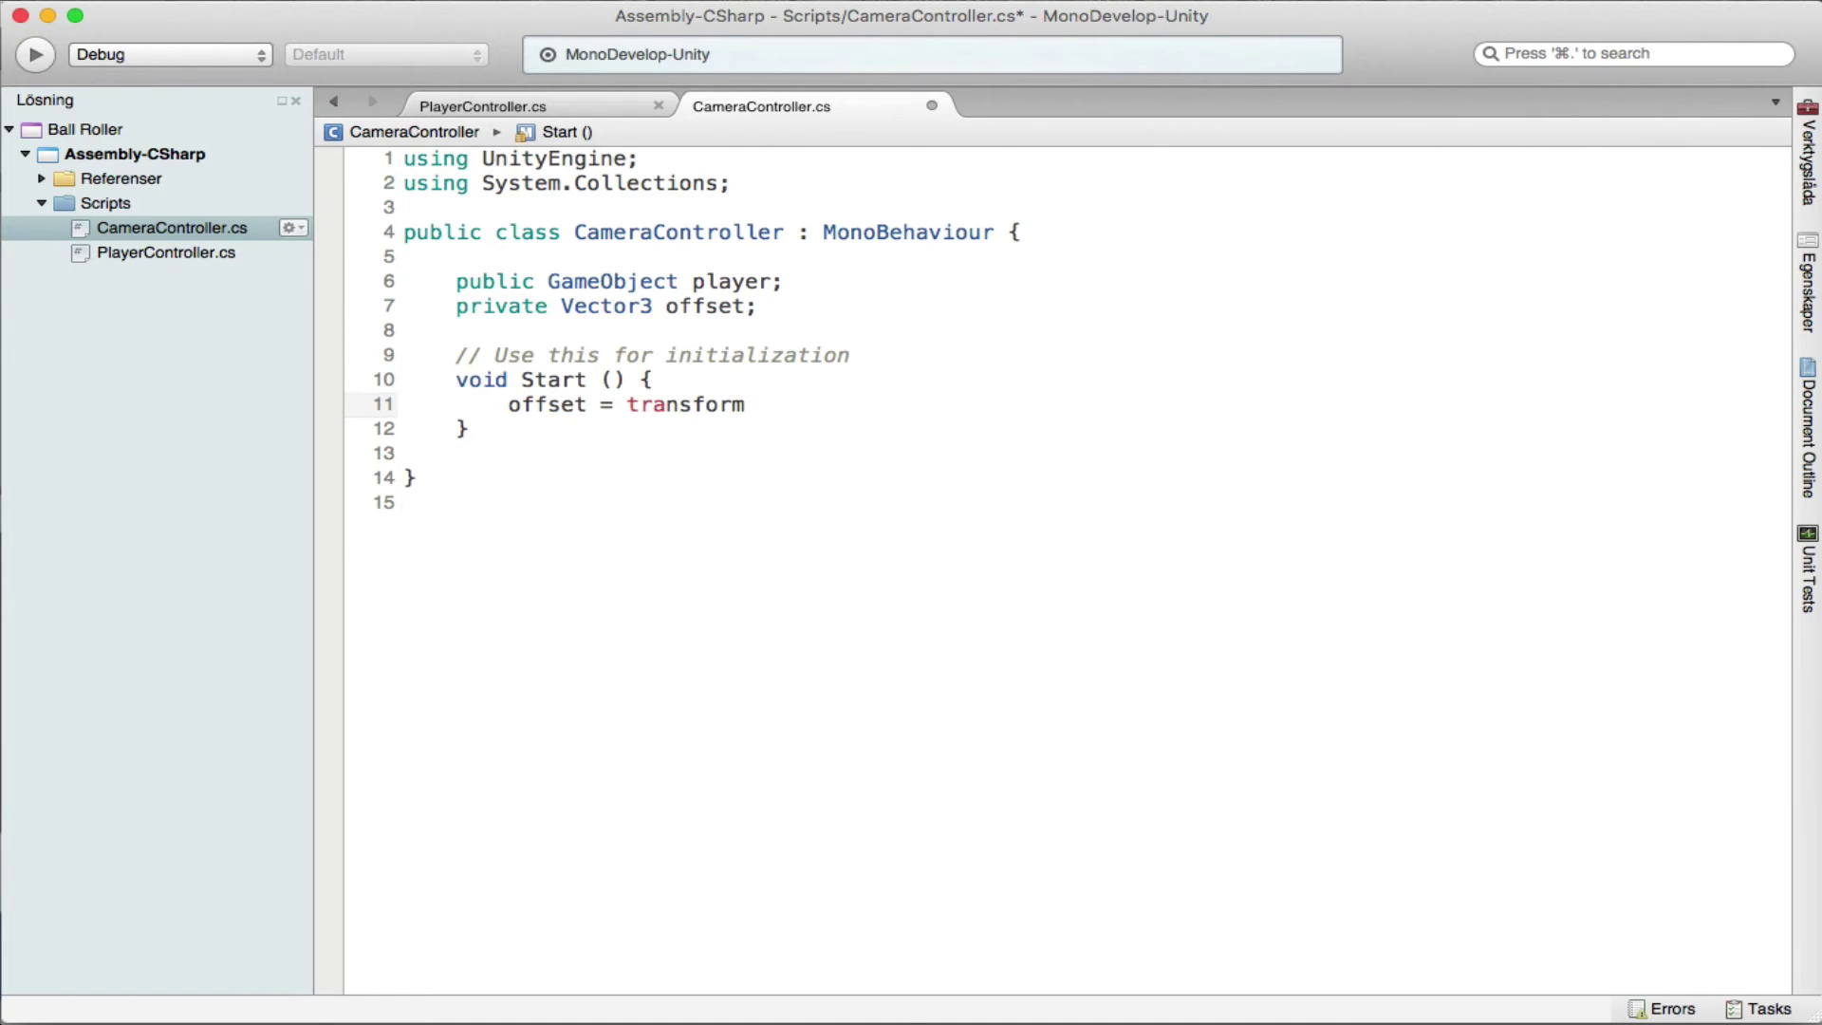
pyautogui.write('.po')
pyautogui.press('Return')
pyautogui.write(';')
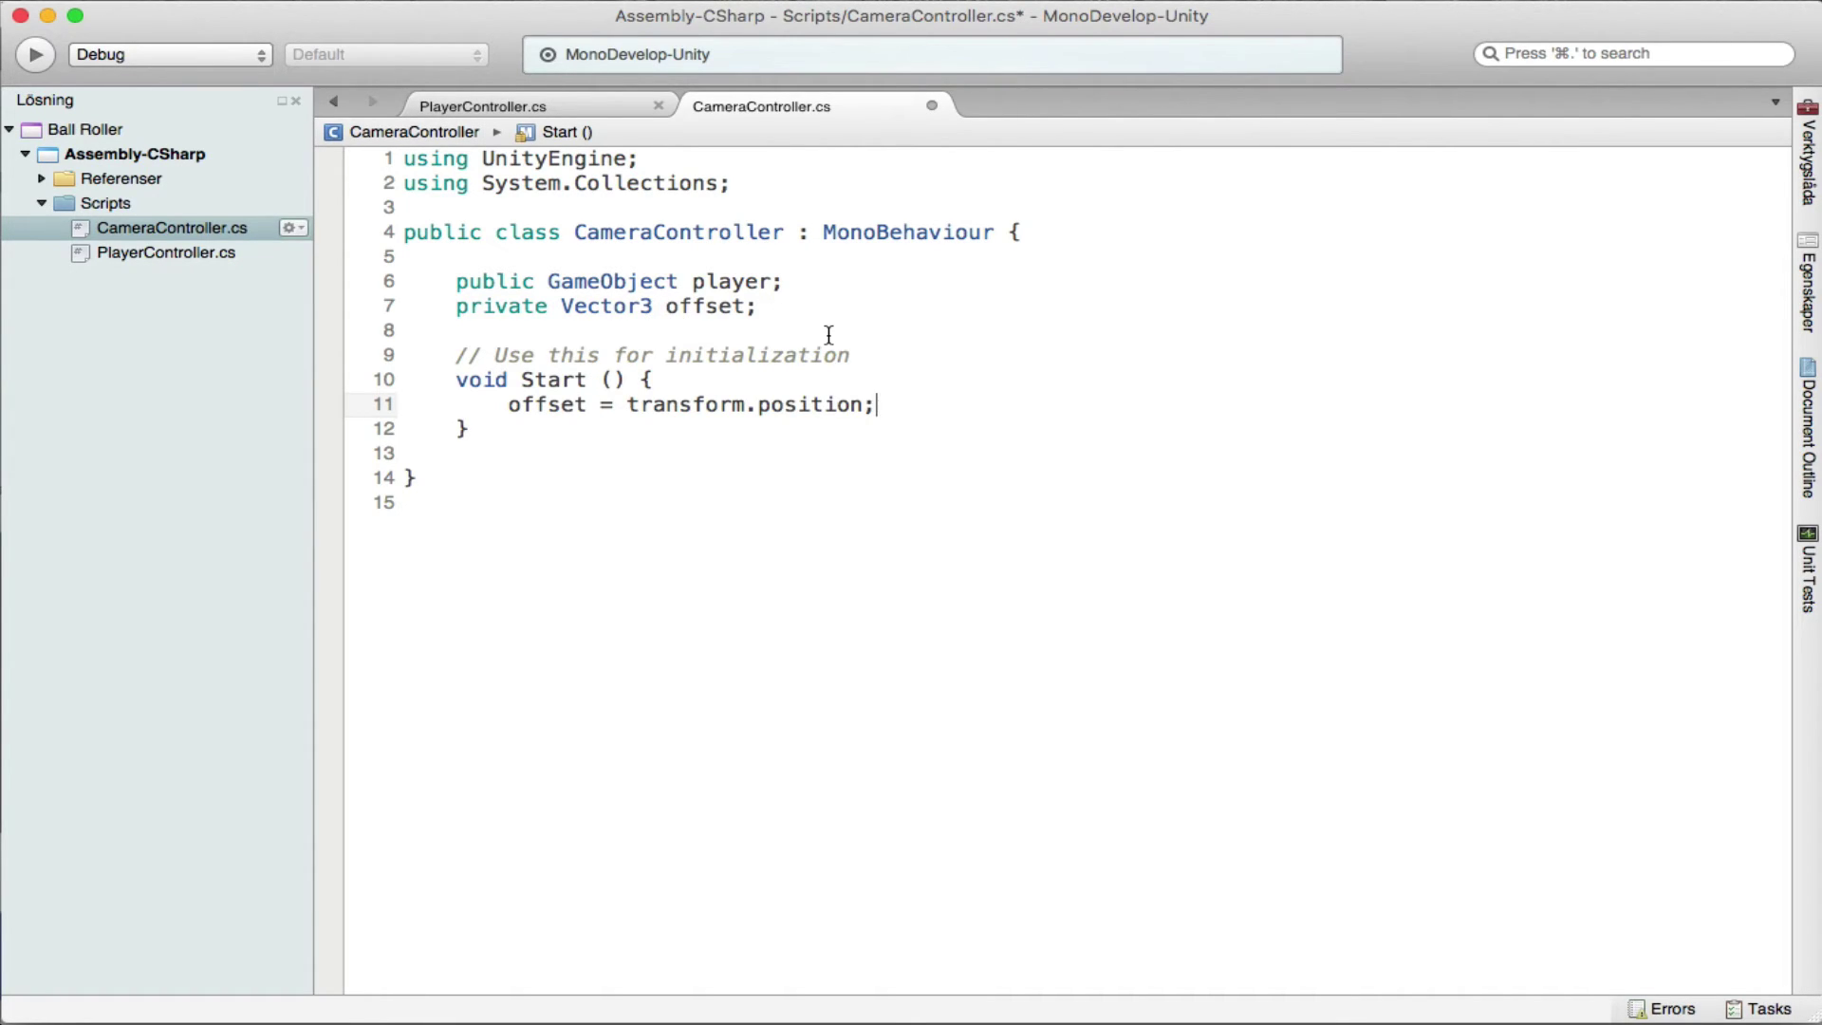
pyautogui.press('Down')
pyautogui.press('Down')
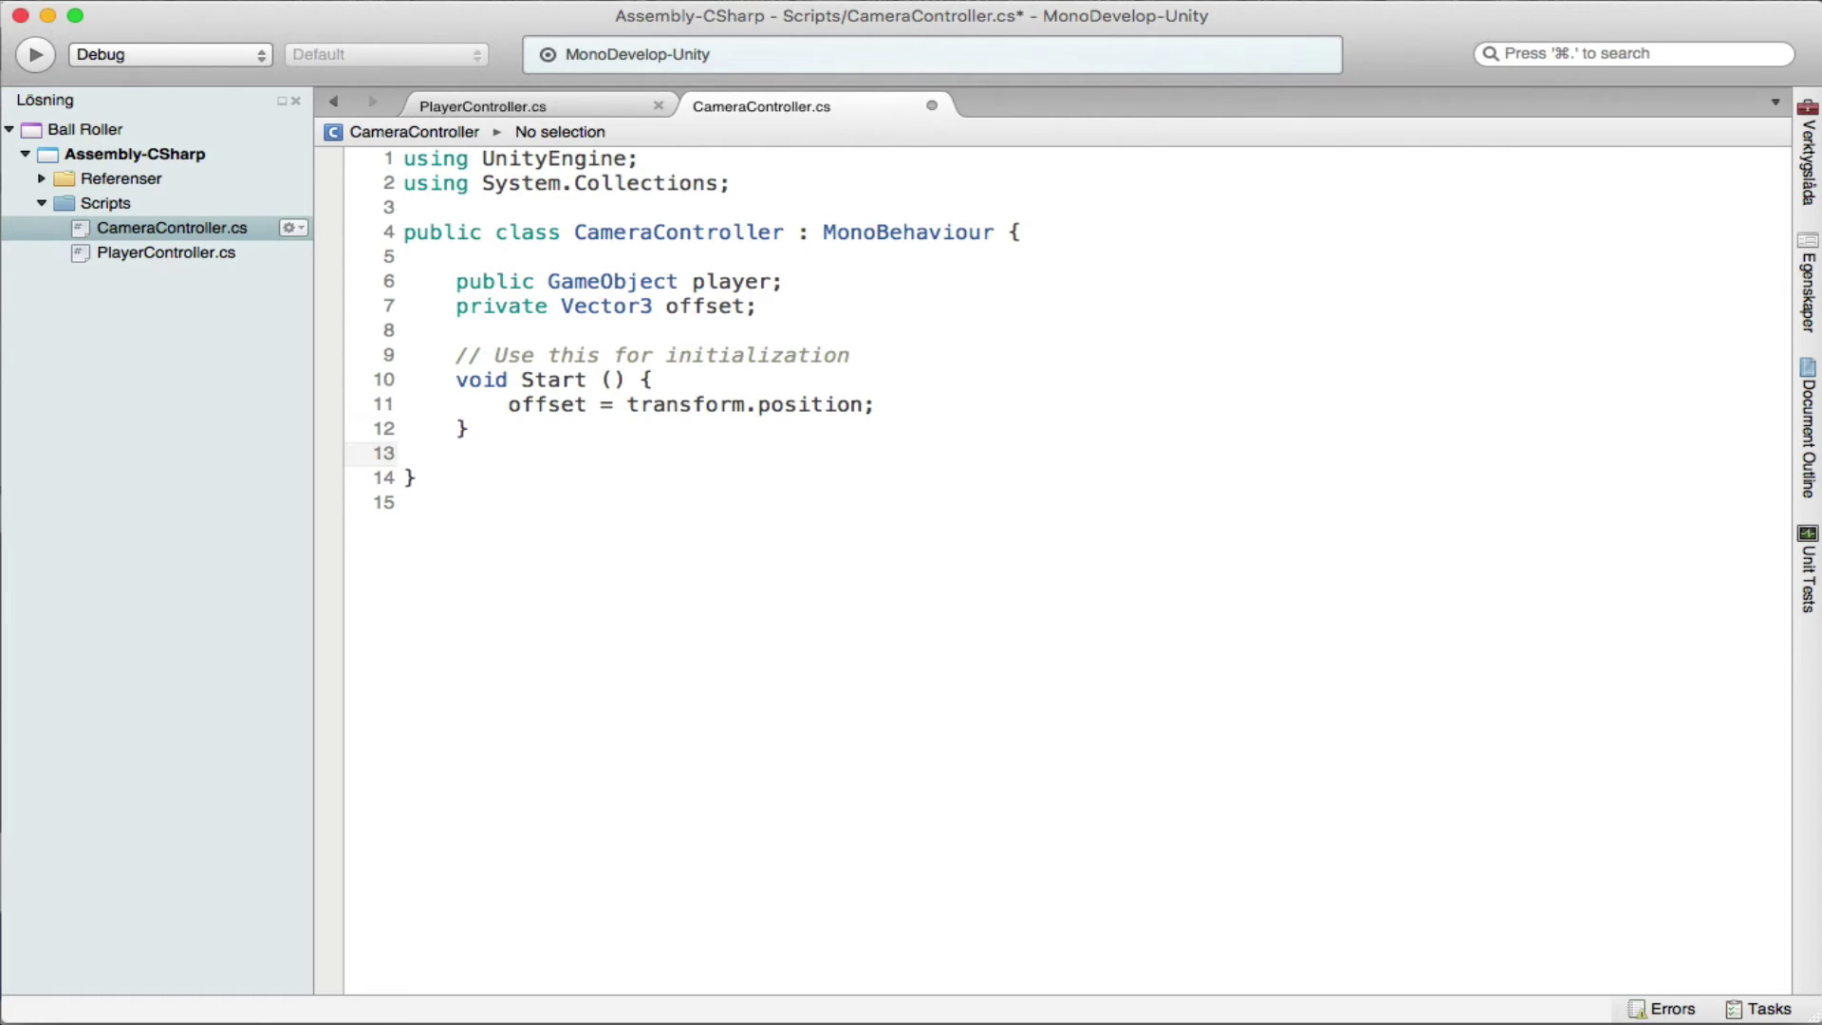
# Add an empty 'void LateUpdate() { }' method below Start, separated by a blank line.
pyautogui.write('void Lat')
pyautogui.write('eUpt')
pyautogui.press('BackSpace')
pyautogui.write('dat')
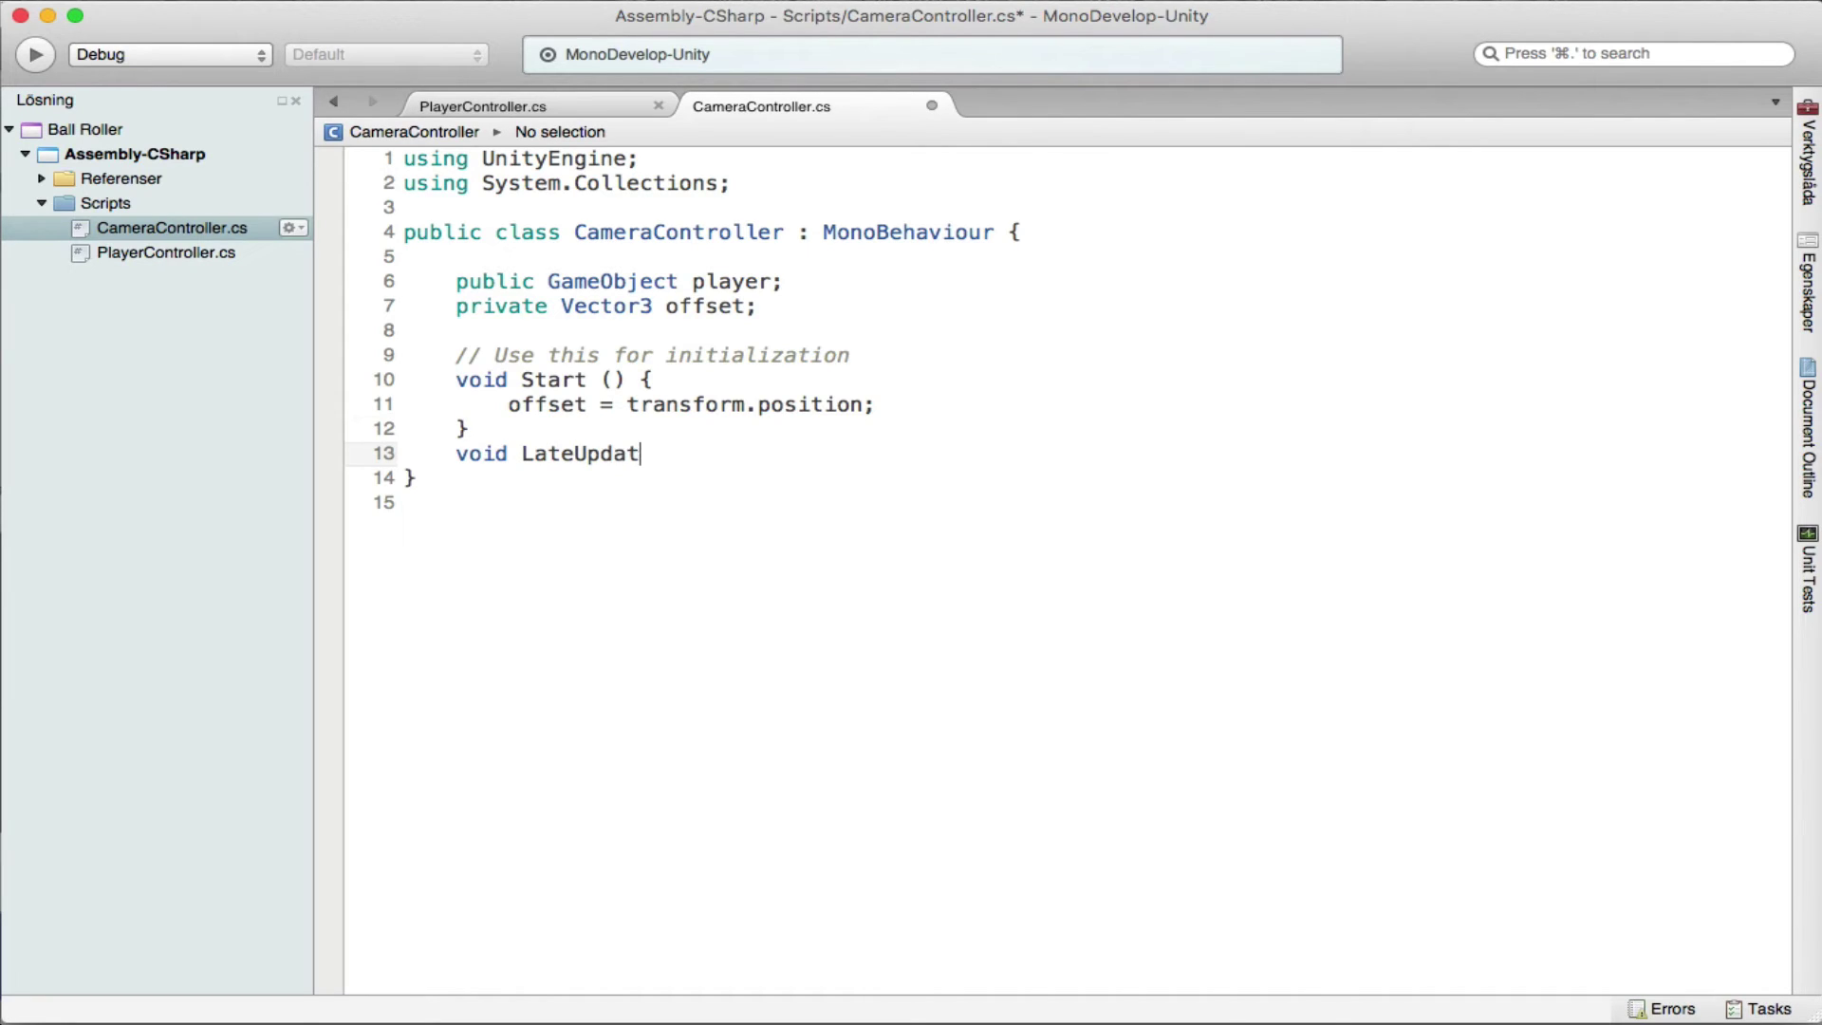
pyautogui.write('e() ')
pyautogui.write('{')
pyautogui.press('Return')
pyautogui.press('Return')
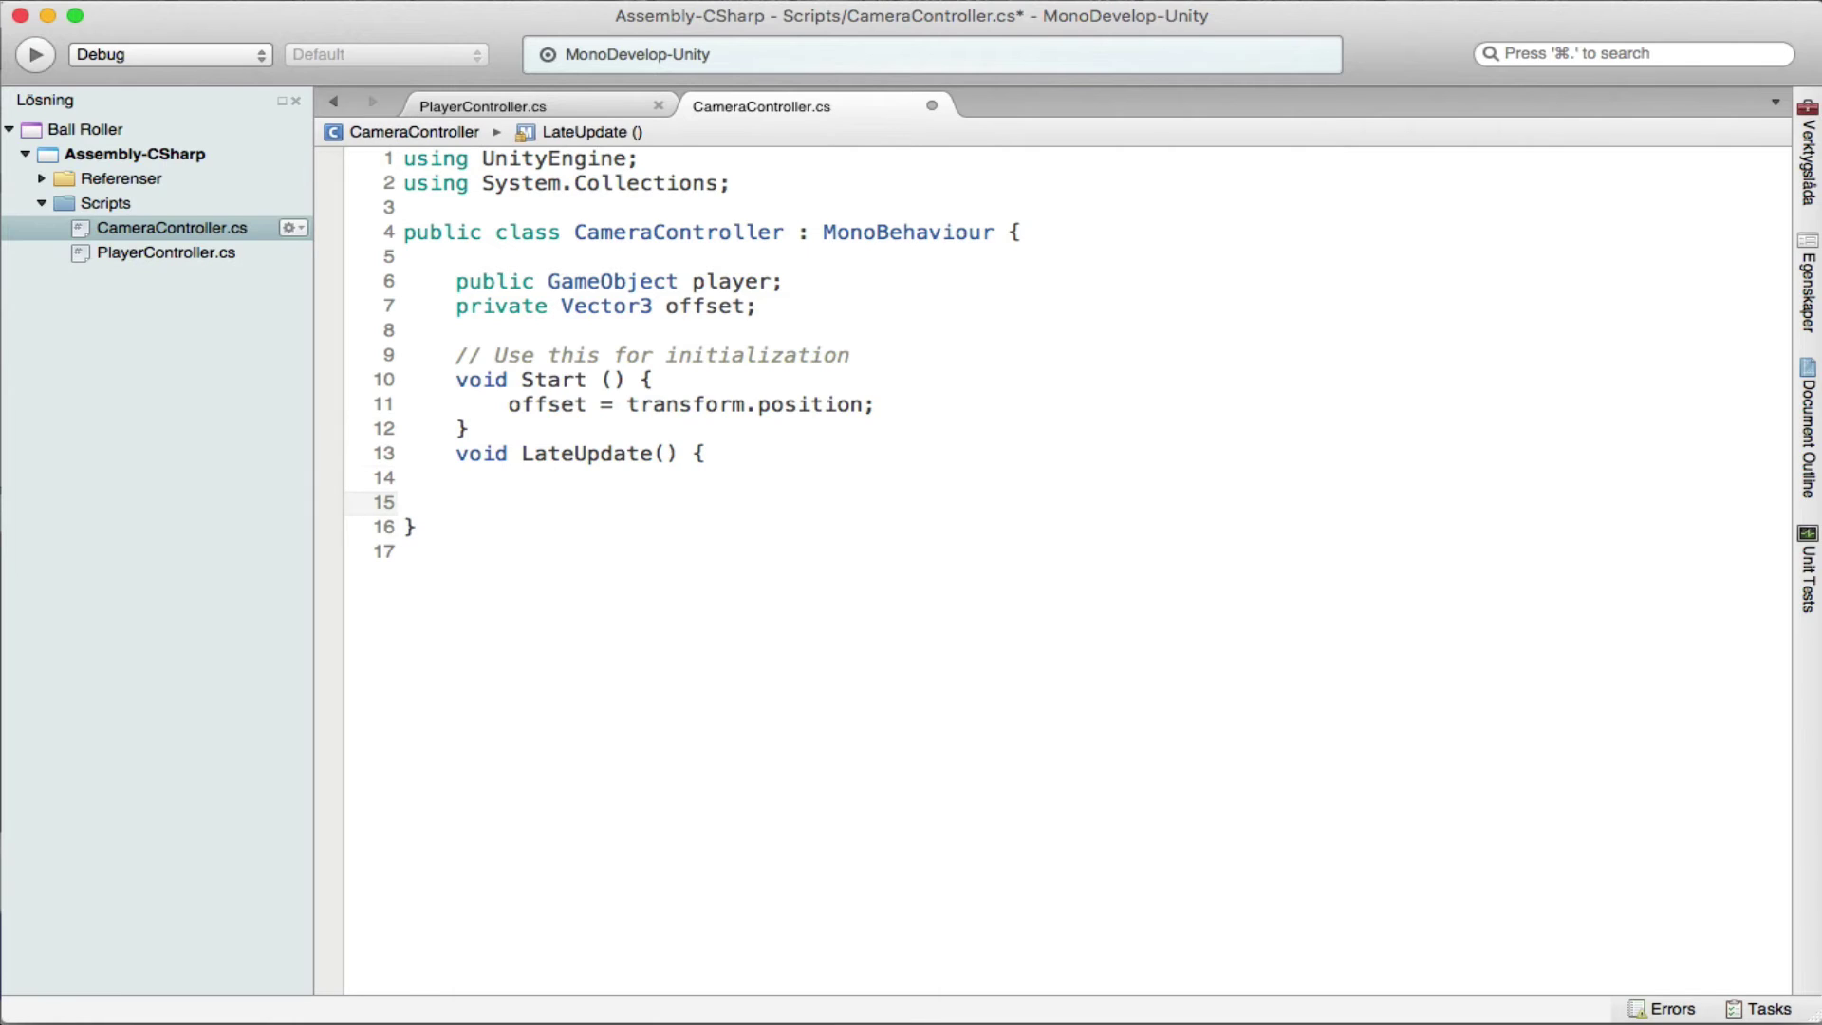
pyautogui.press('Up')
pyautogui.click(513, 503)
pyautogui.press('Tab')
pyautogui.press('Tab')
pyautogui.write('}')
pyautogui.press('Up')
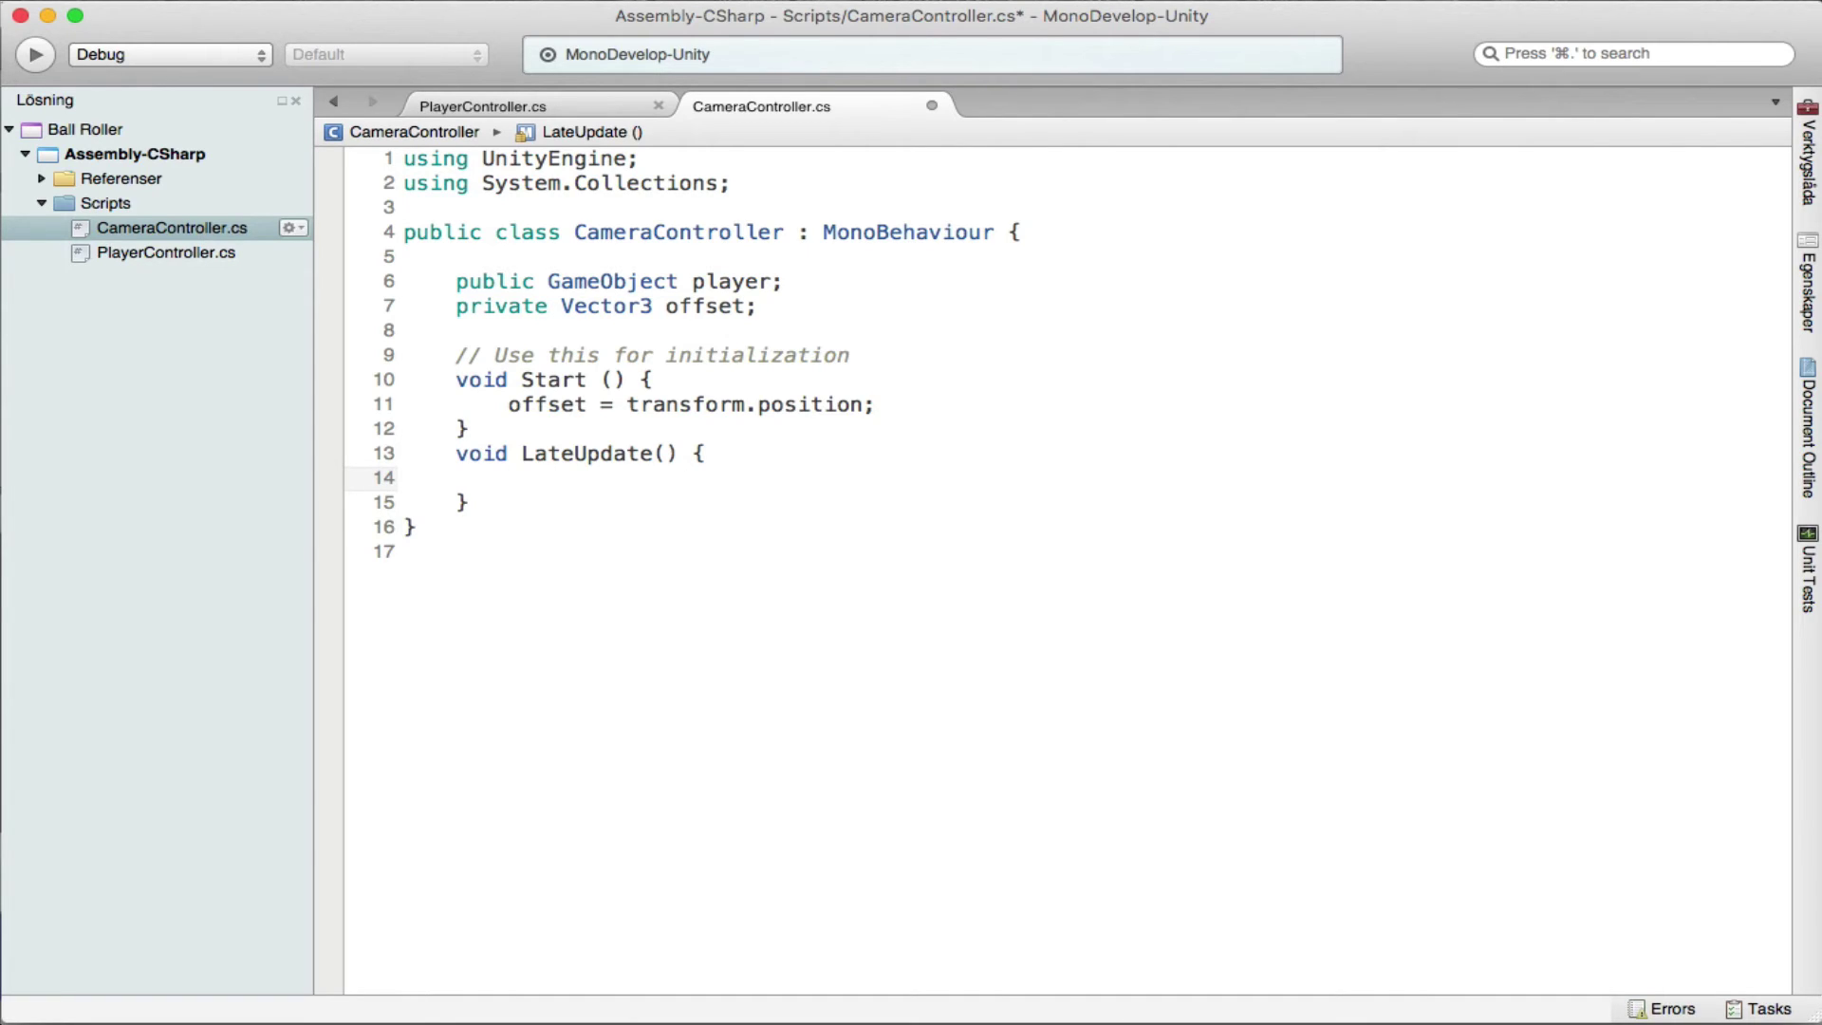
pyautogui.press('Up')
pyautogui.press('Up')
pyautogui.press('Return')
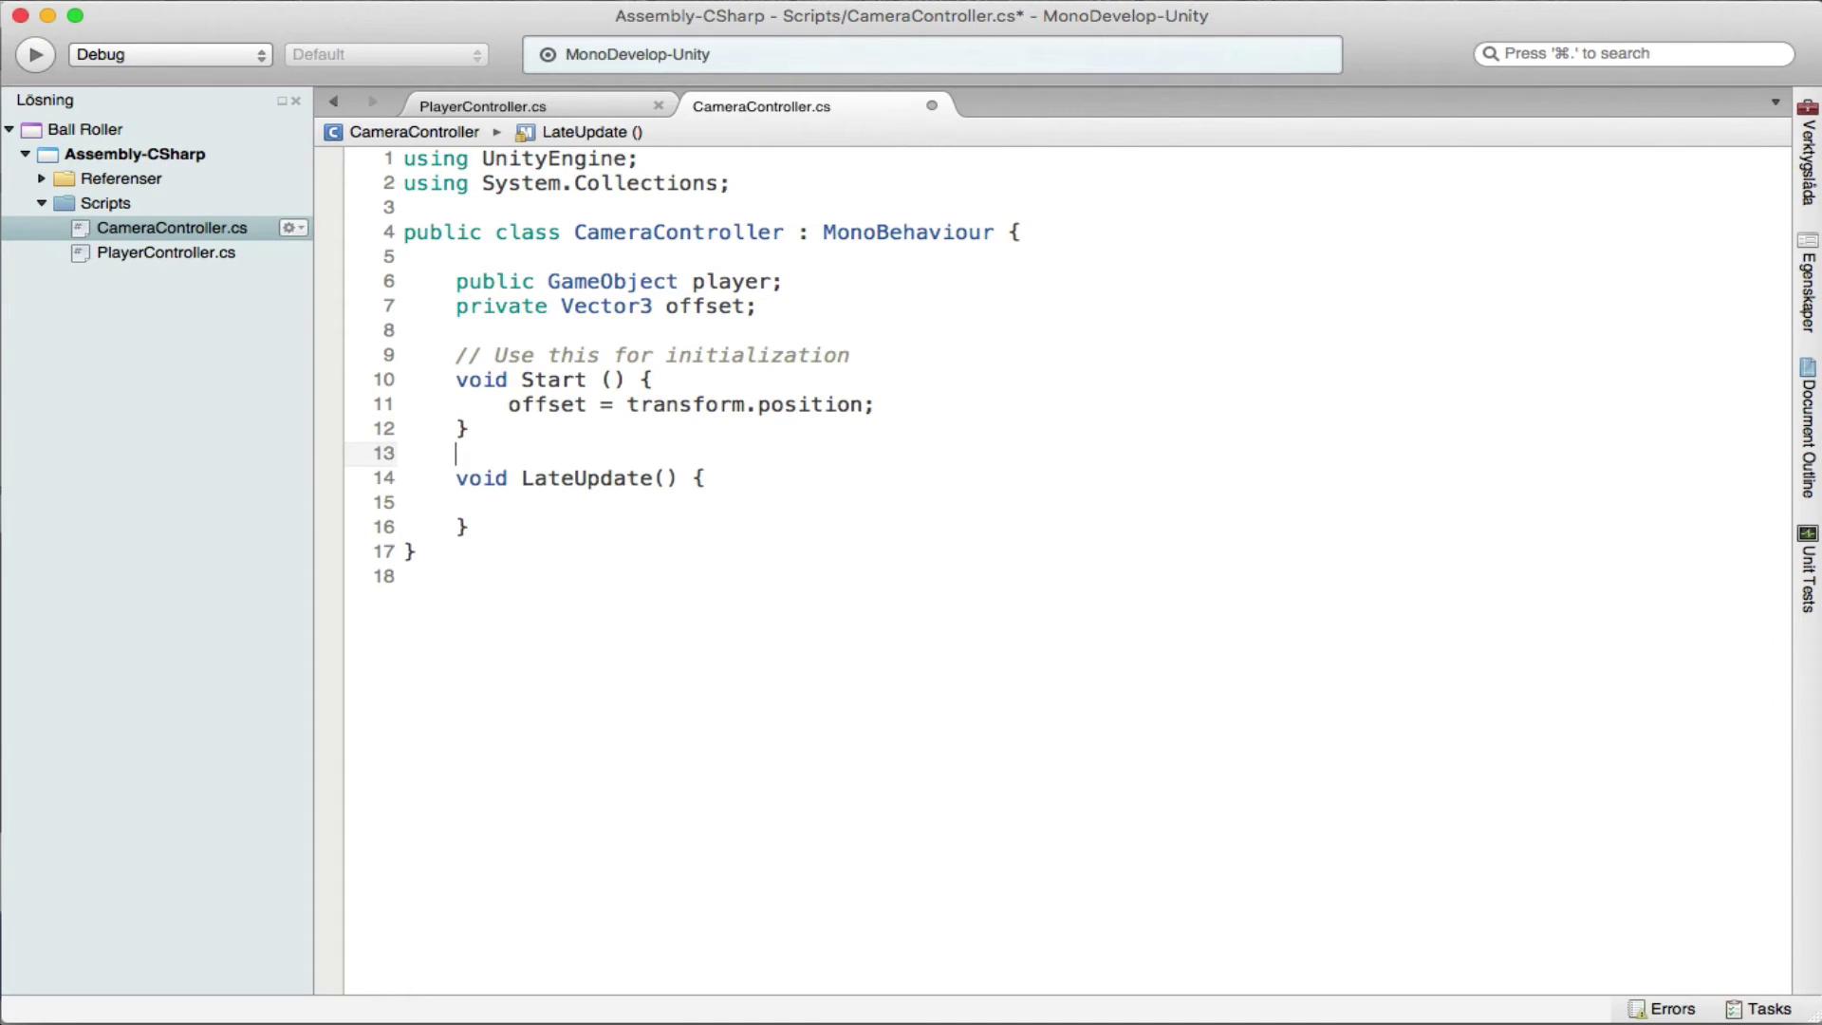
pyautogui.press('Down')
pyautogui.press('Down')
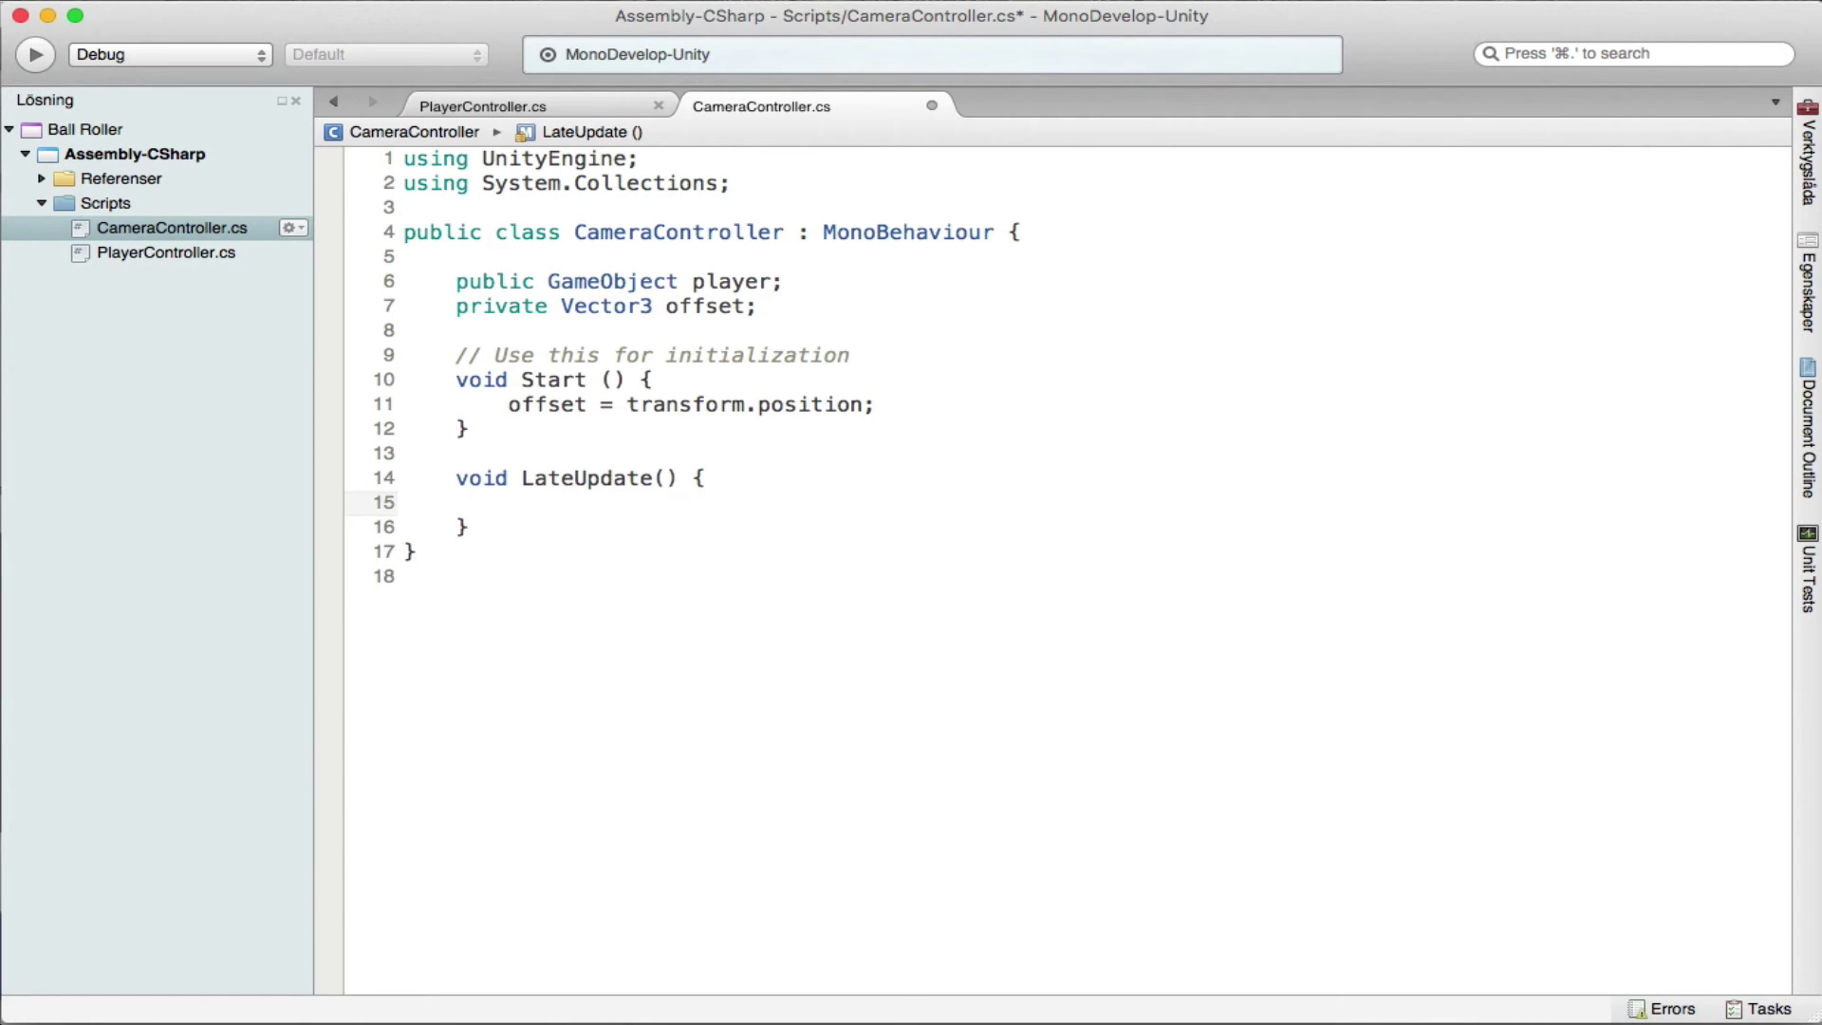
# In LateUpdate(), begin the line 'transform.position = player' using autocomplete.
pyautogui.write('trna')
pyautogui.press('BackSpace')
pyautogui.press('BackSpace')
pyautogui.write('a')
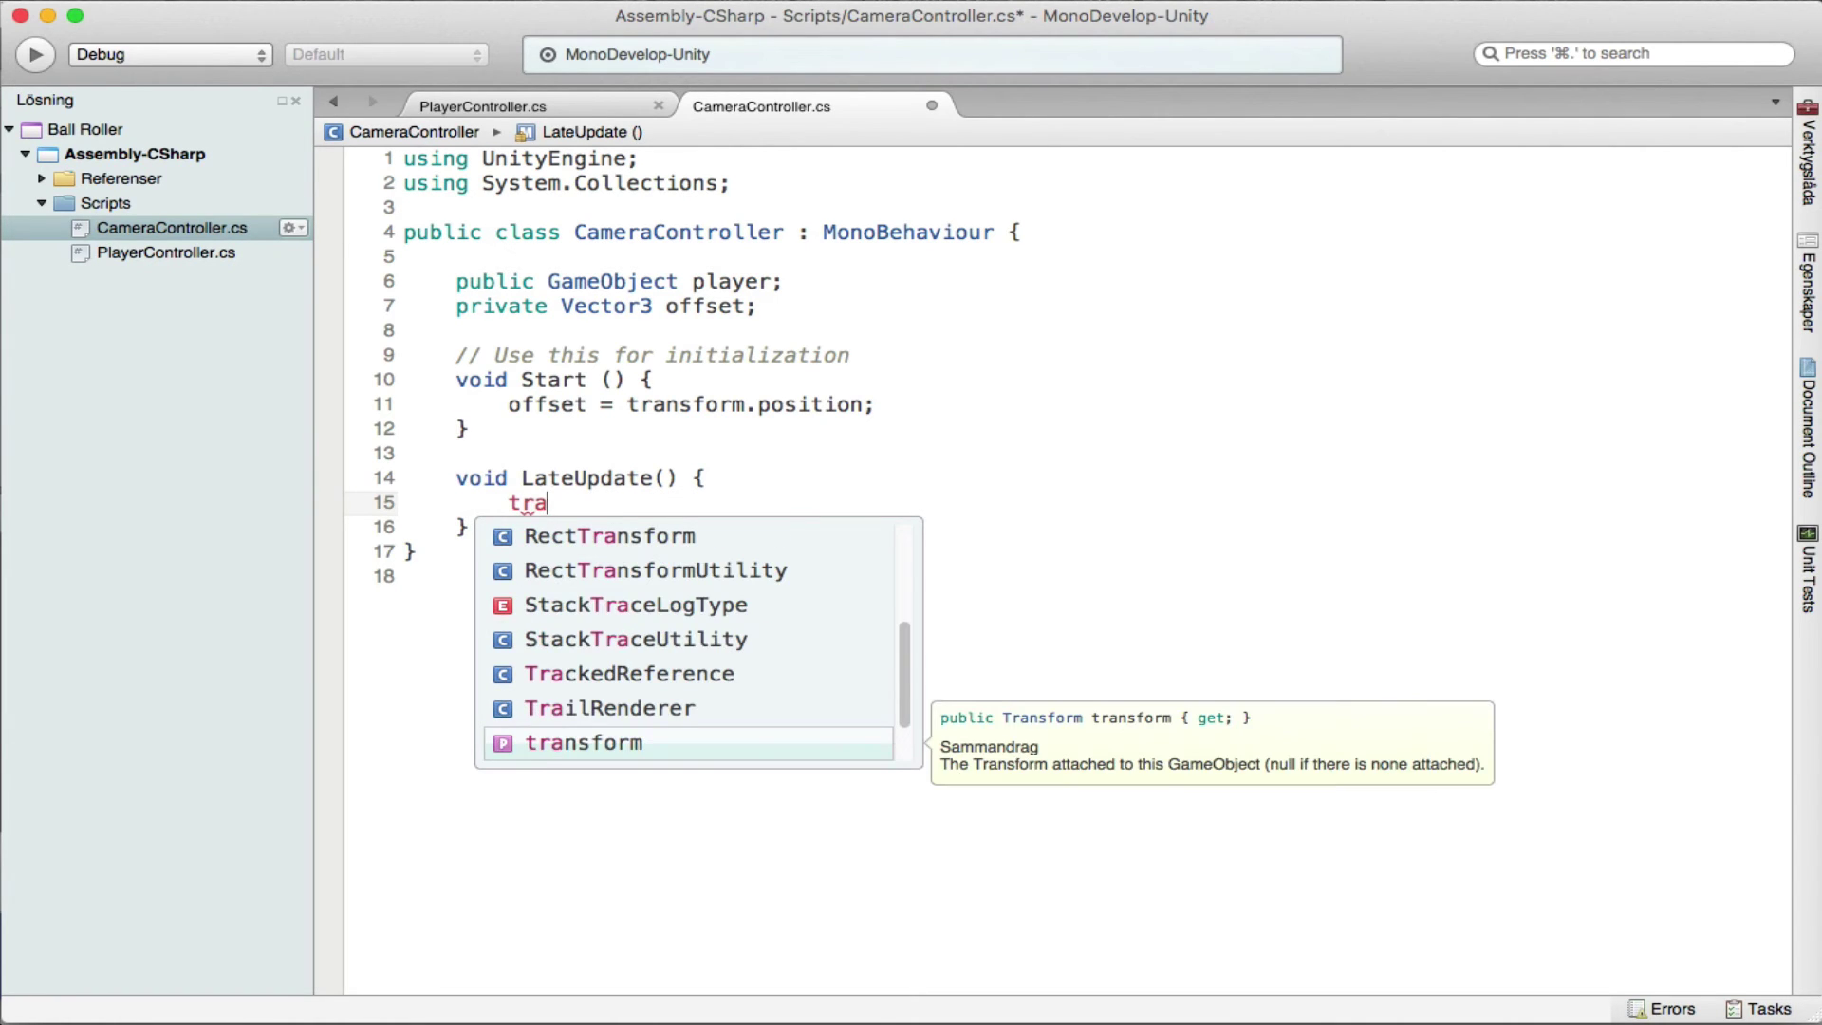
pyautogui.press('Return')
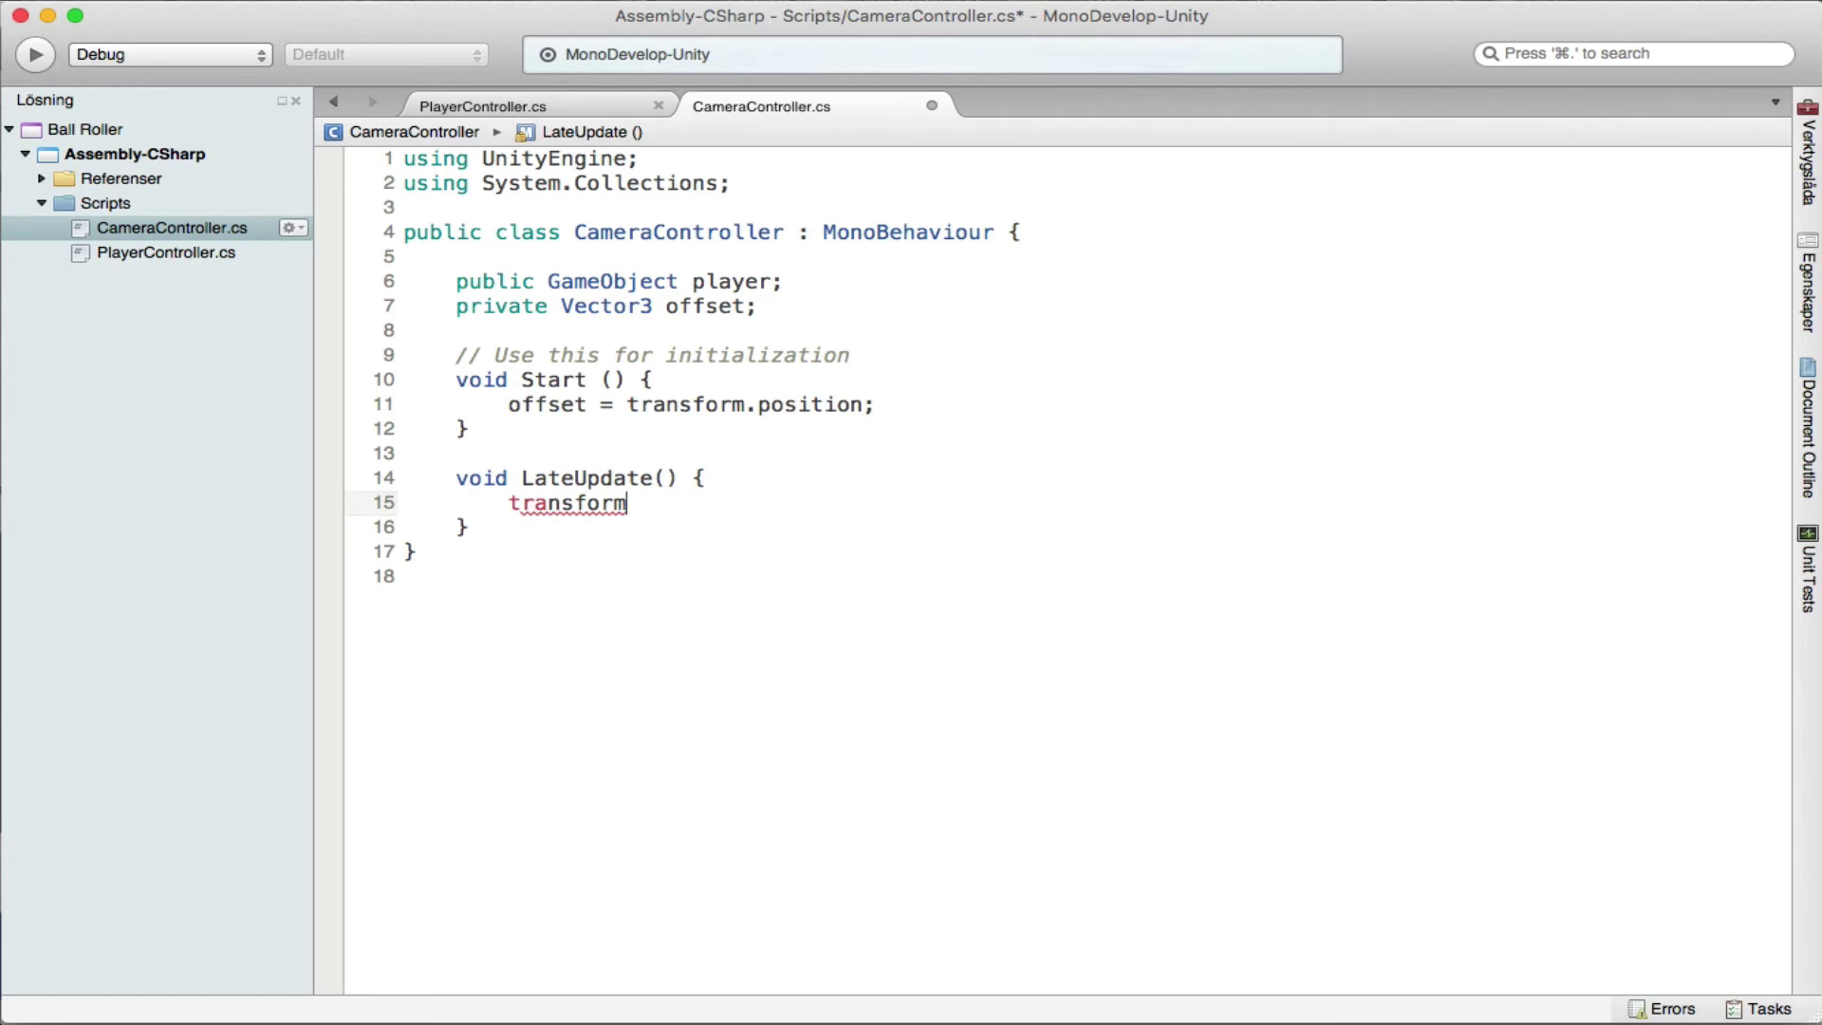
pyautogui.write('.po')
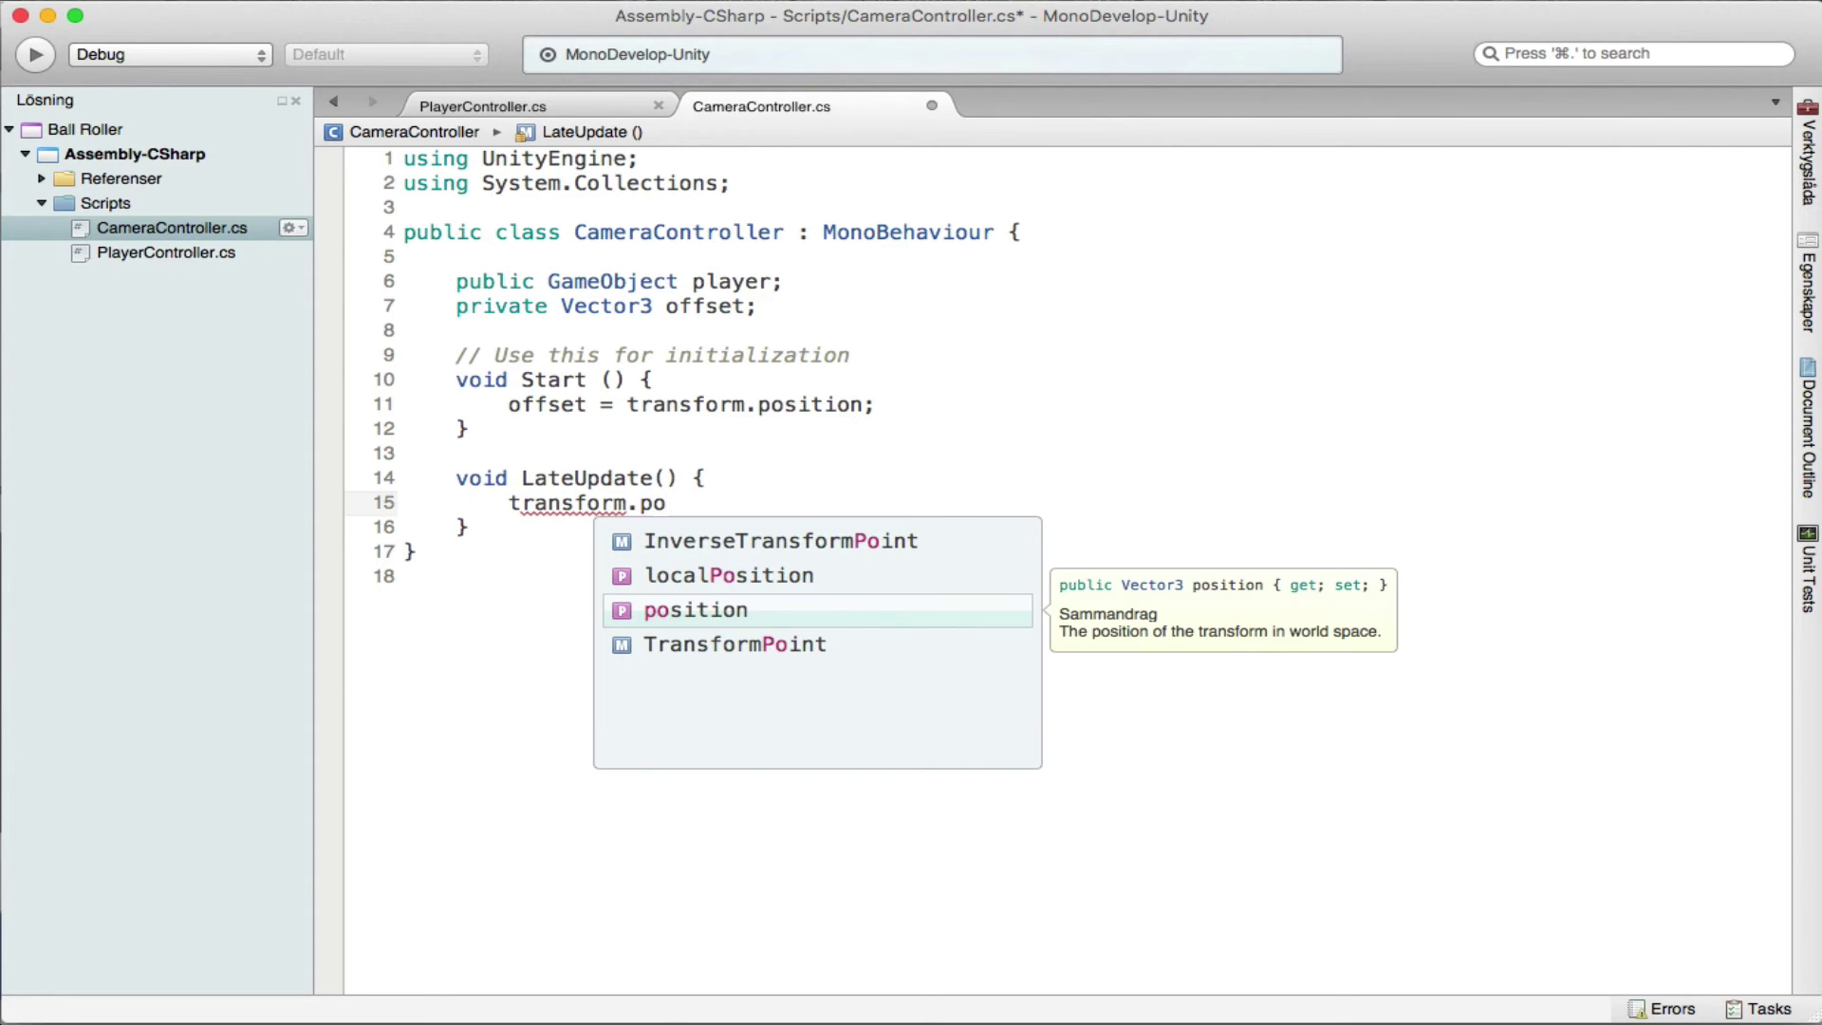
pyautogui.press('Return')
pyautogui.write('= ')
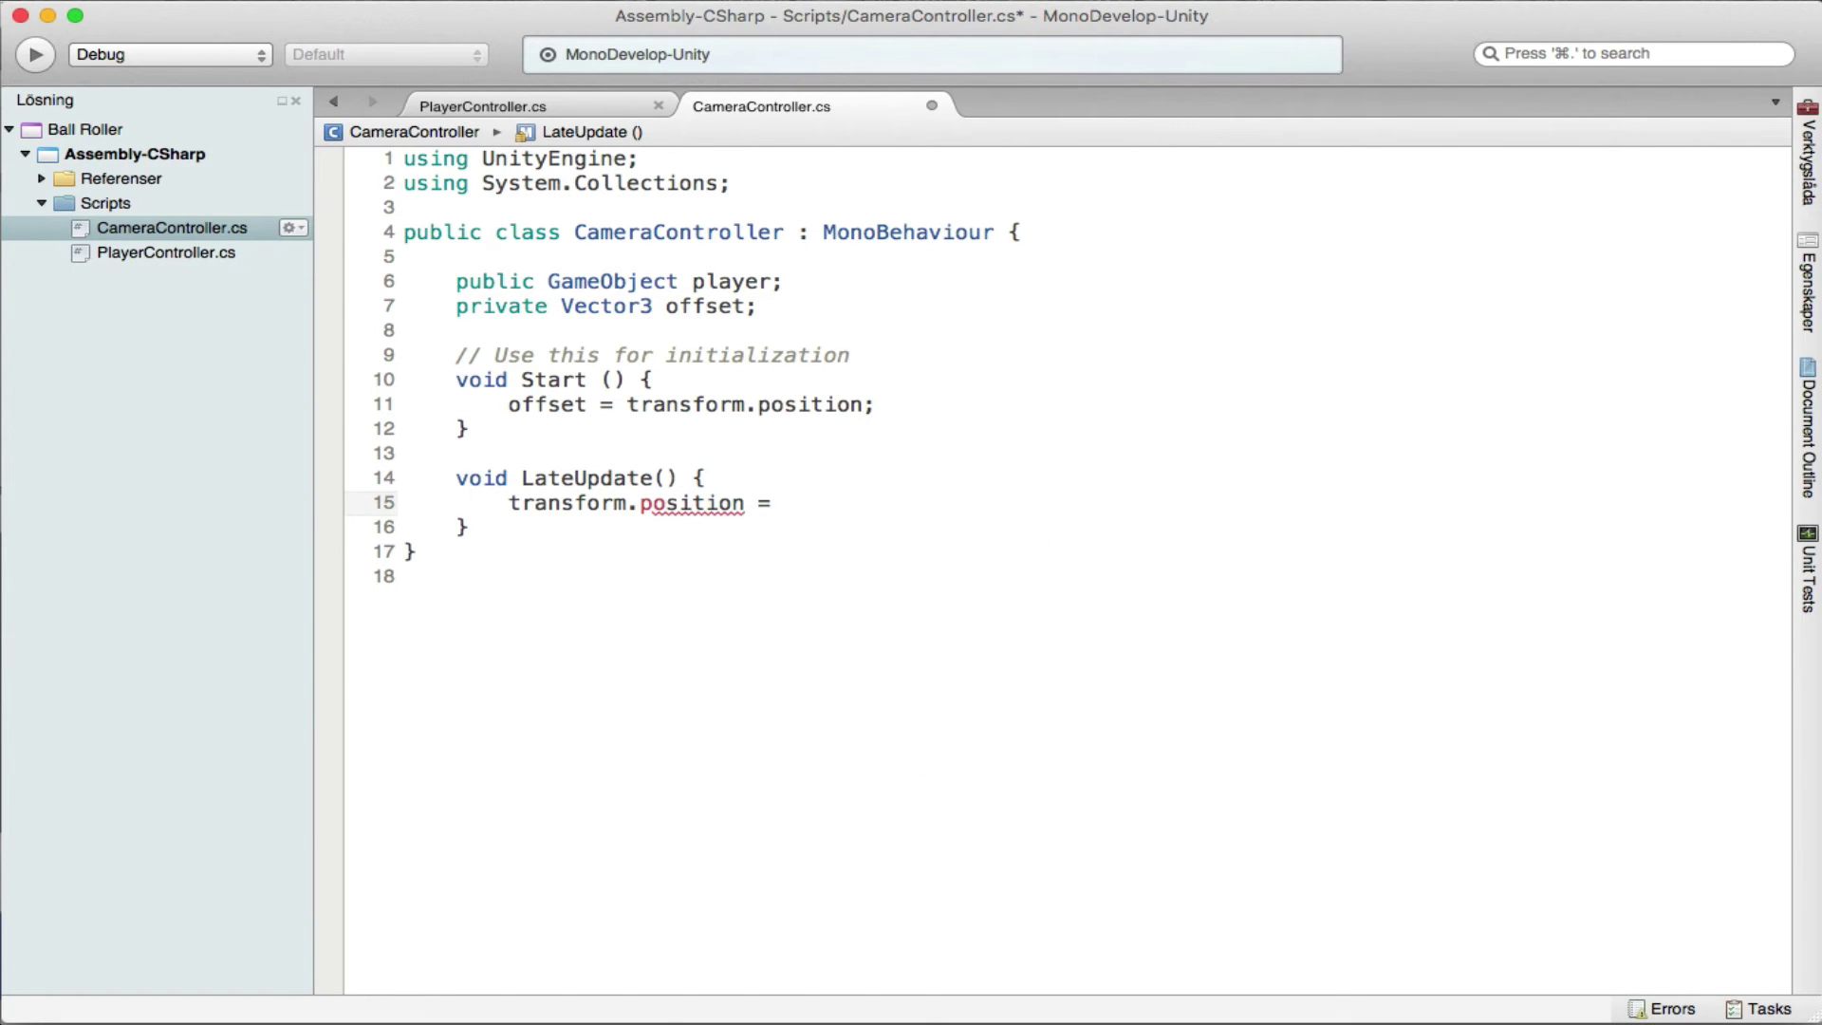
pyautogui.write('pla')
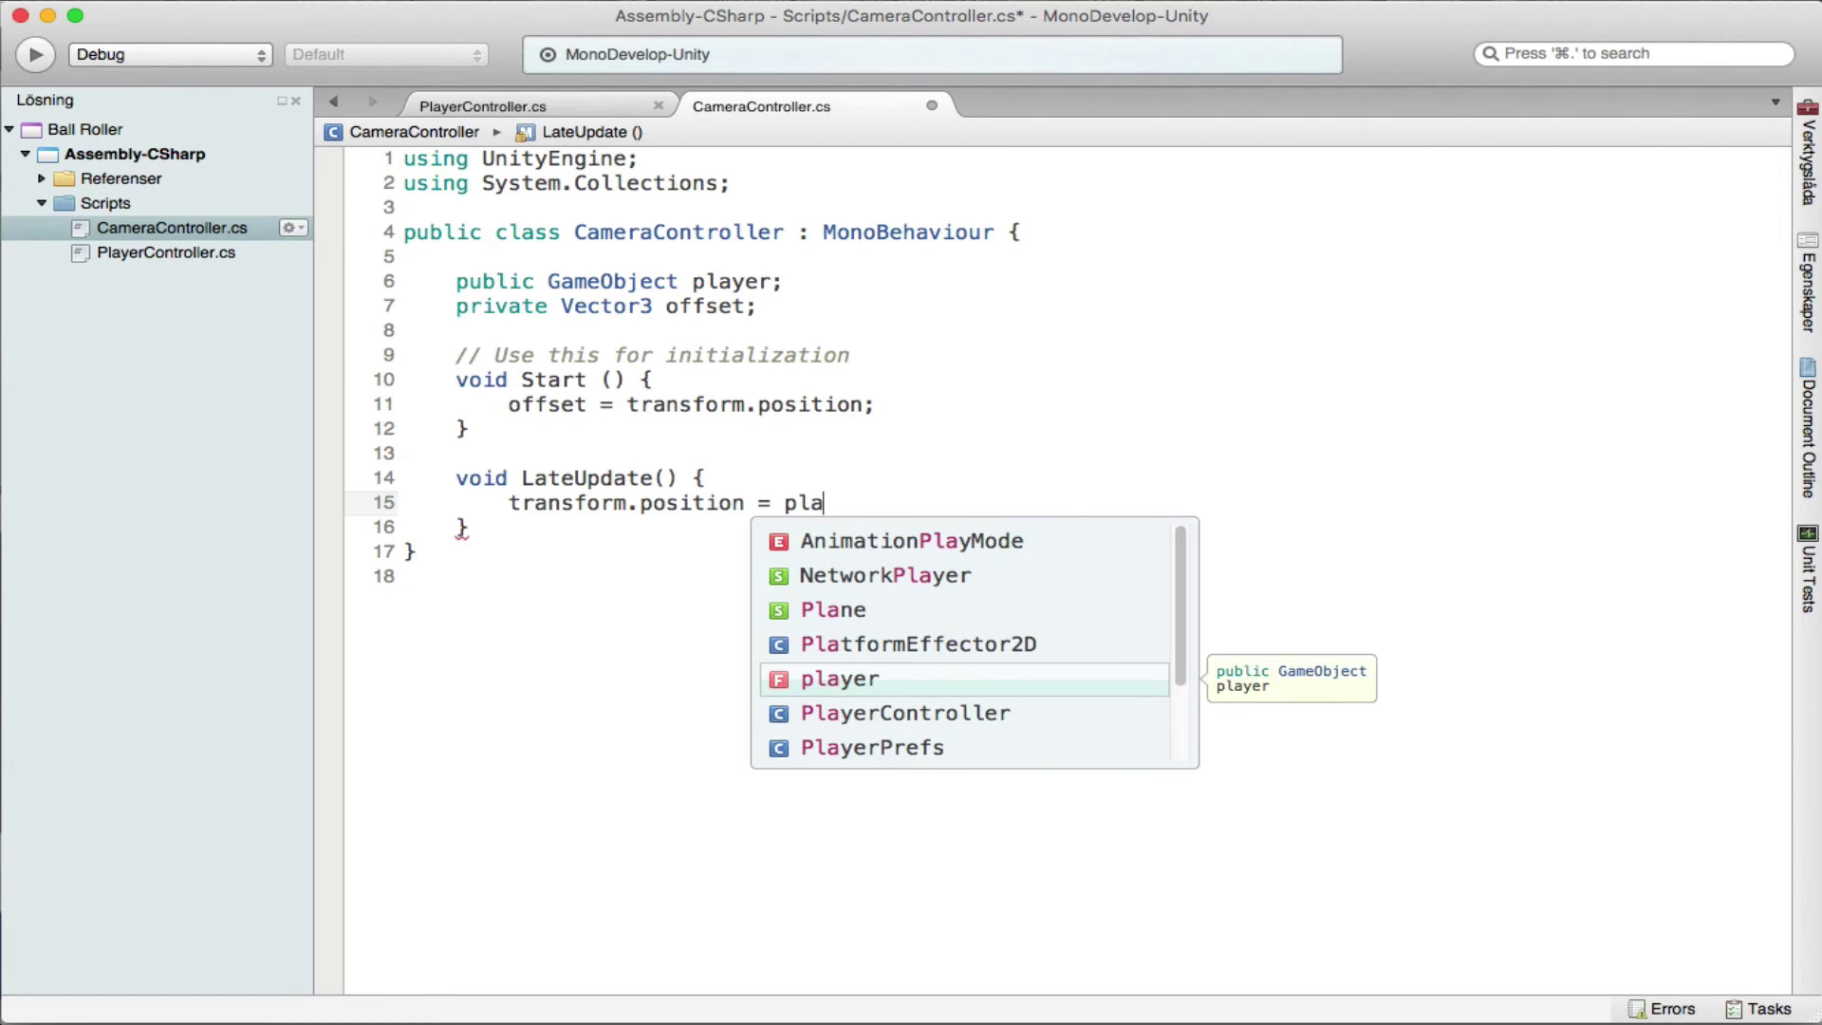
pyautogui.press('Return')
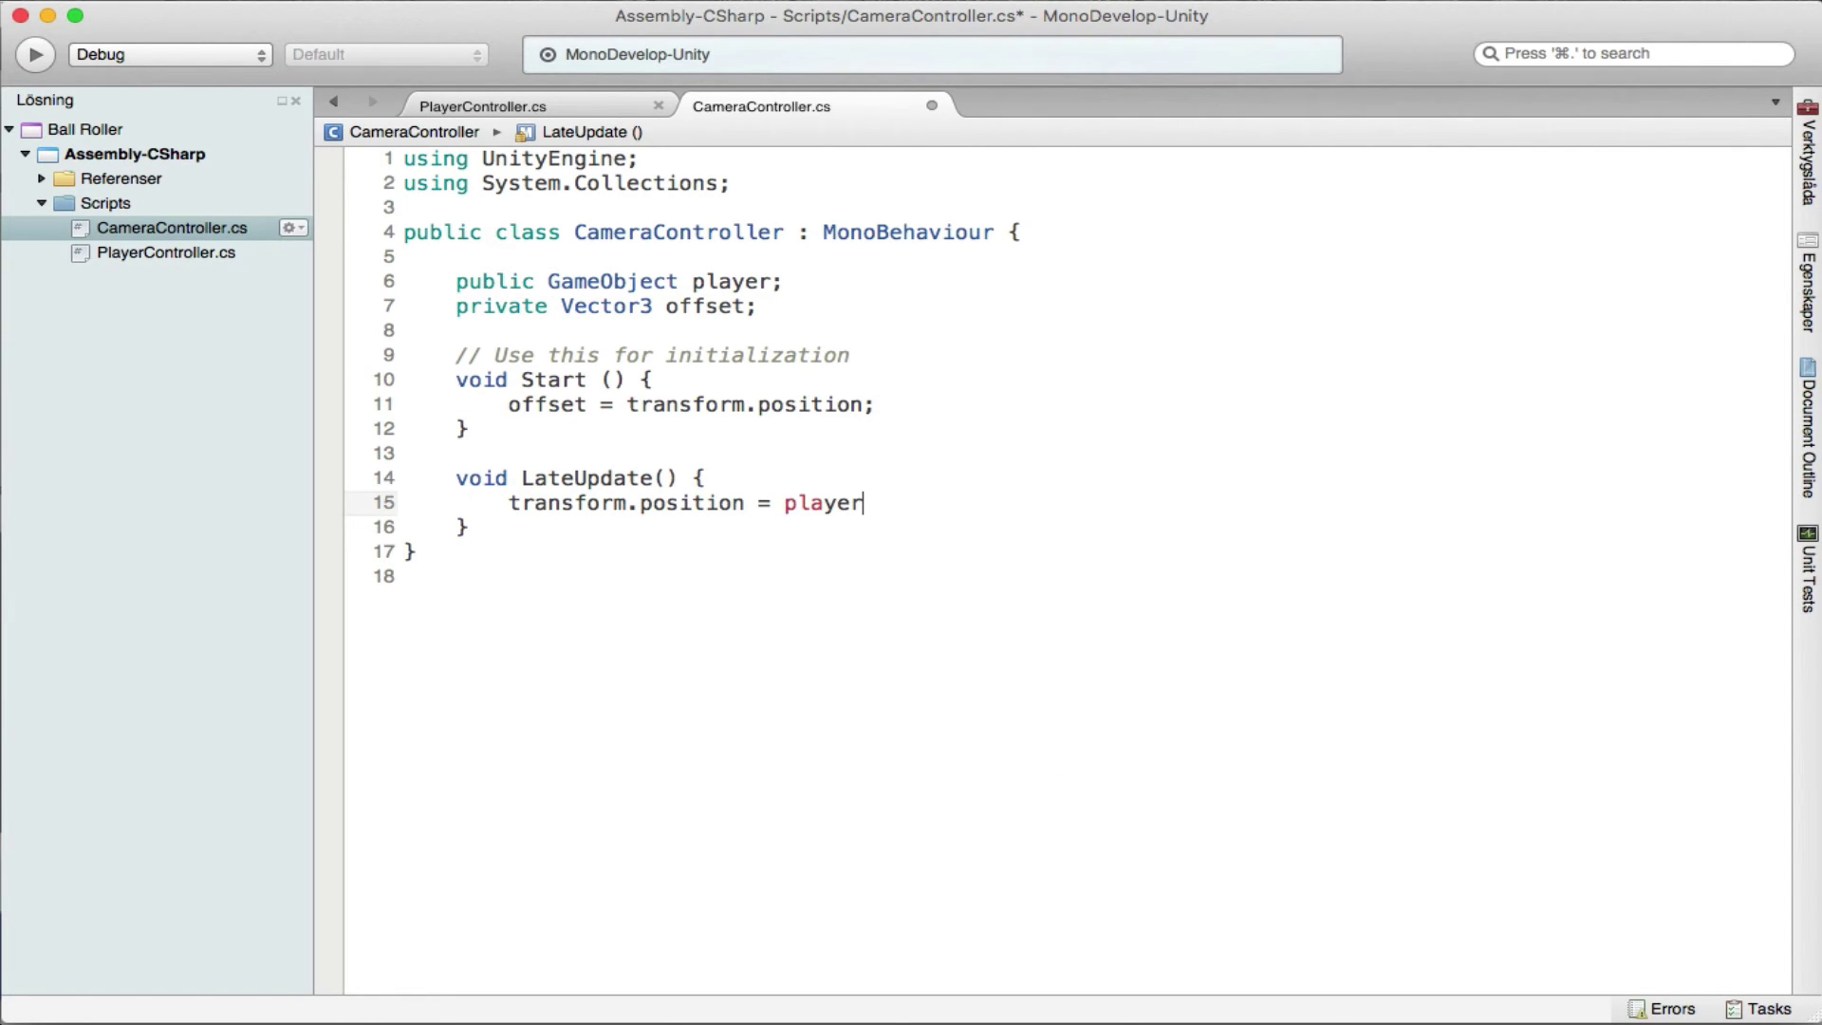
# Finish it as 'player.transform.position + offset;' and save CameraController.cs.
pyautogui.write('.tr')
pyautogui.press('Return')
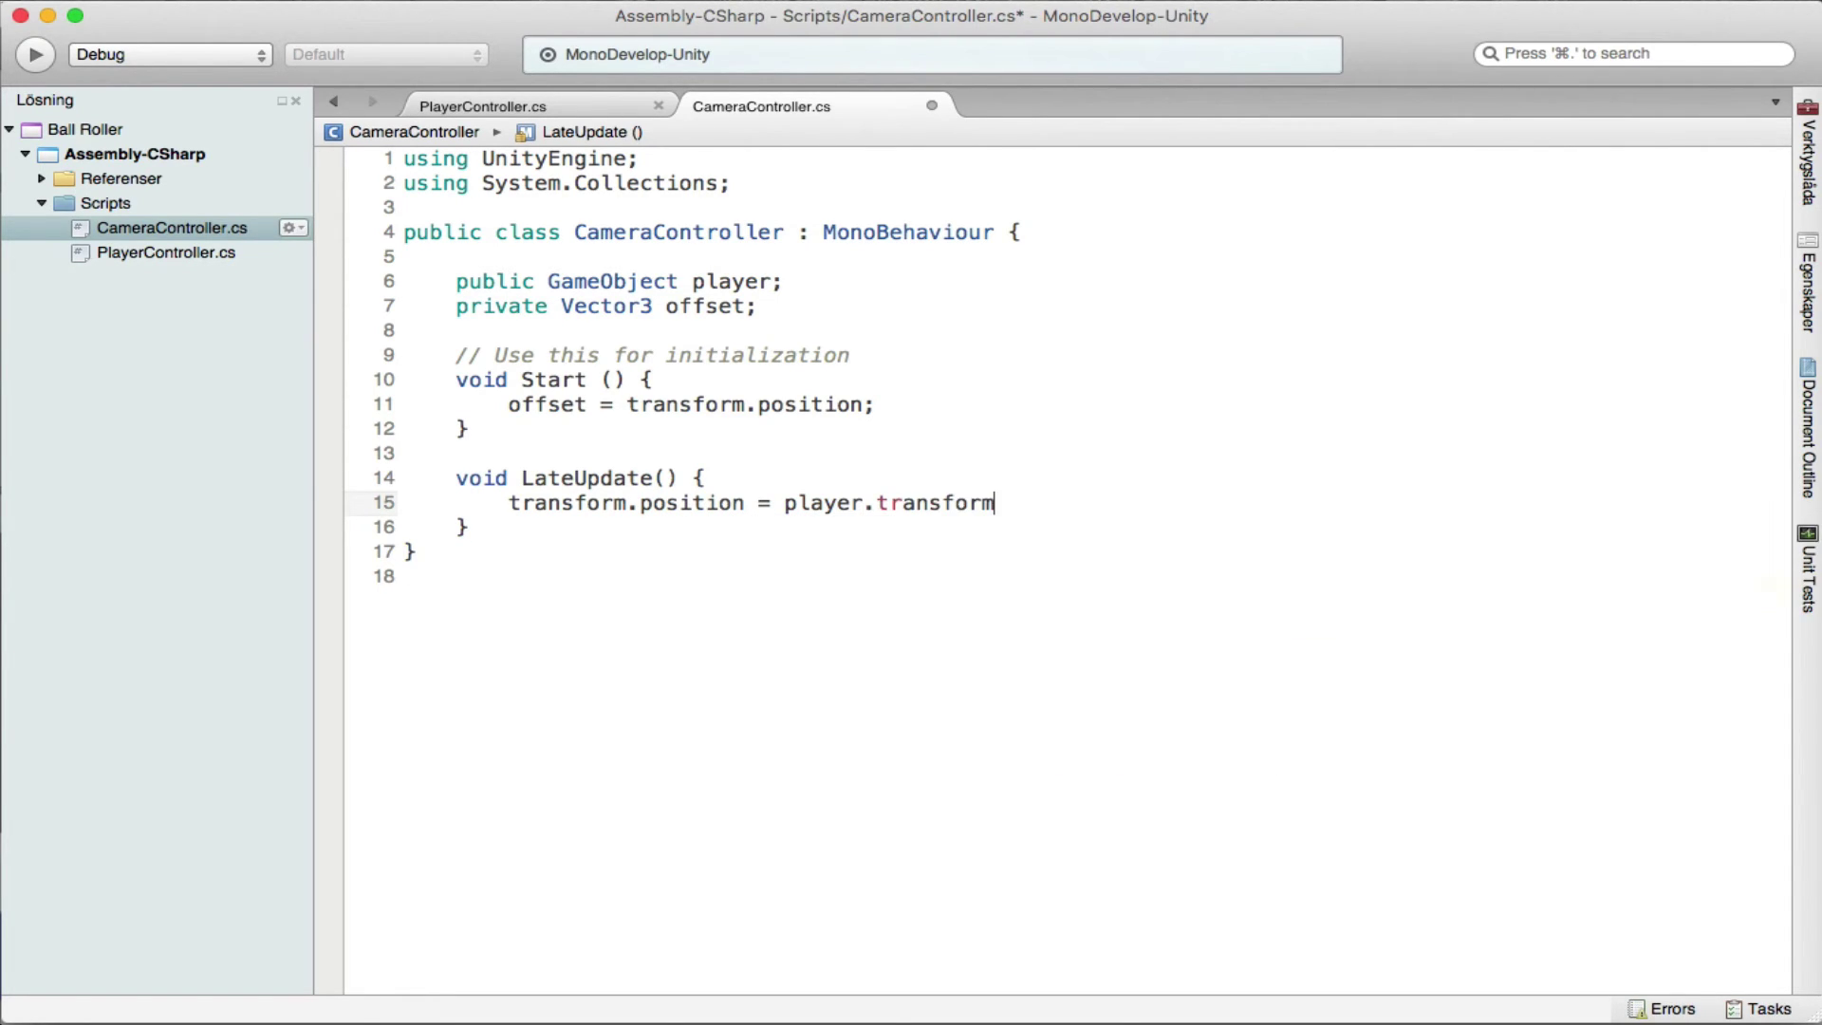
pyautogui.write('.po')
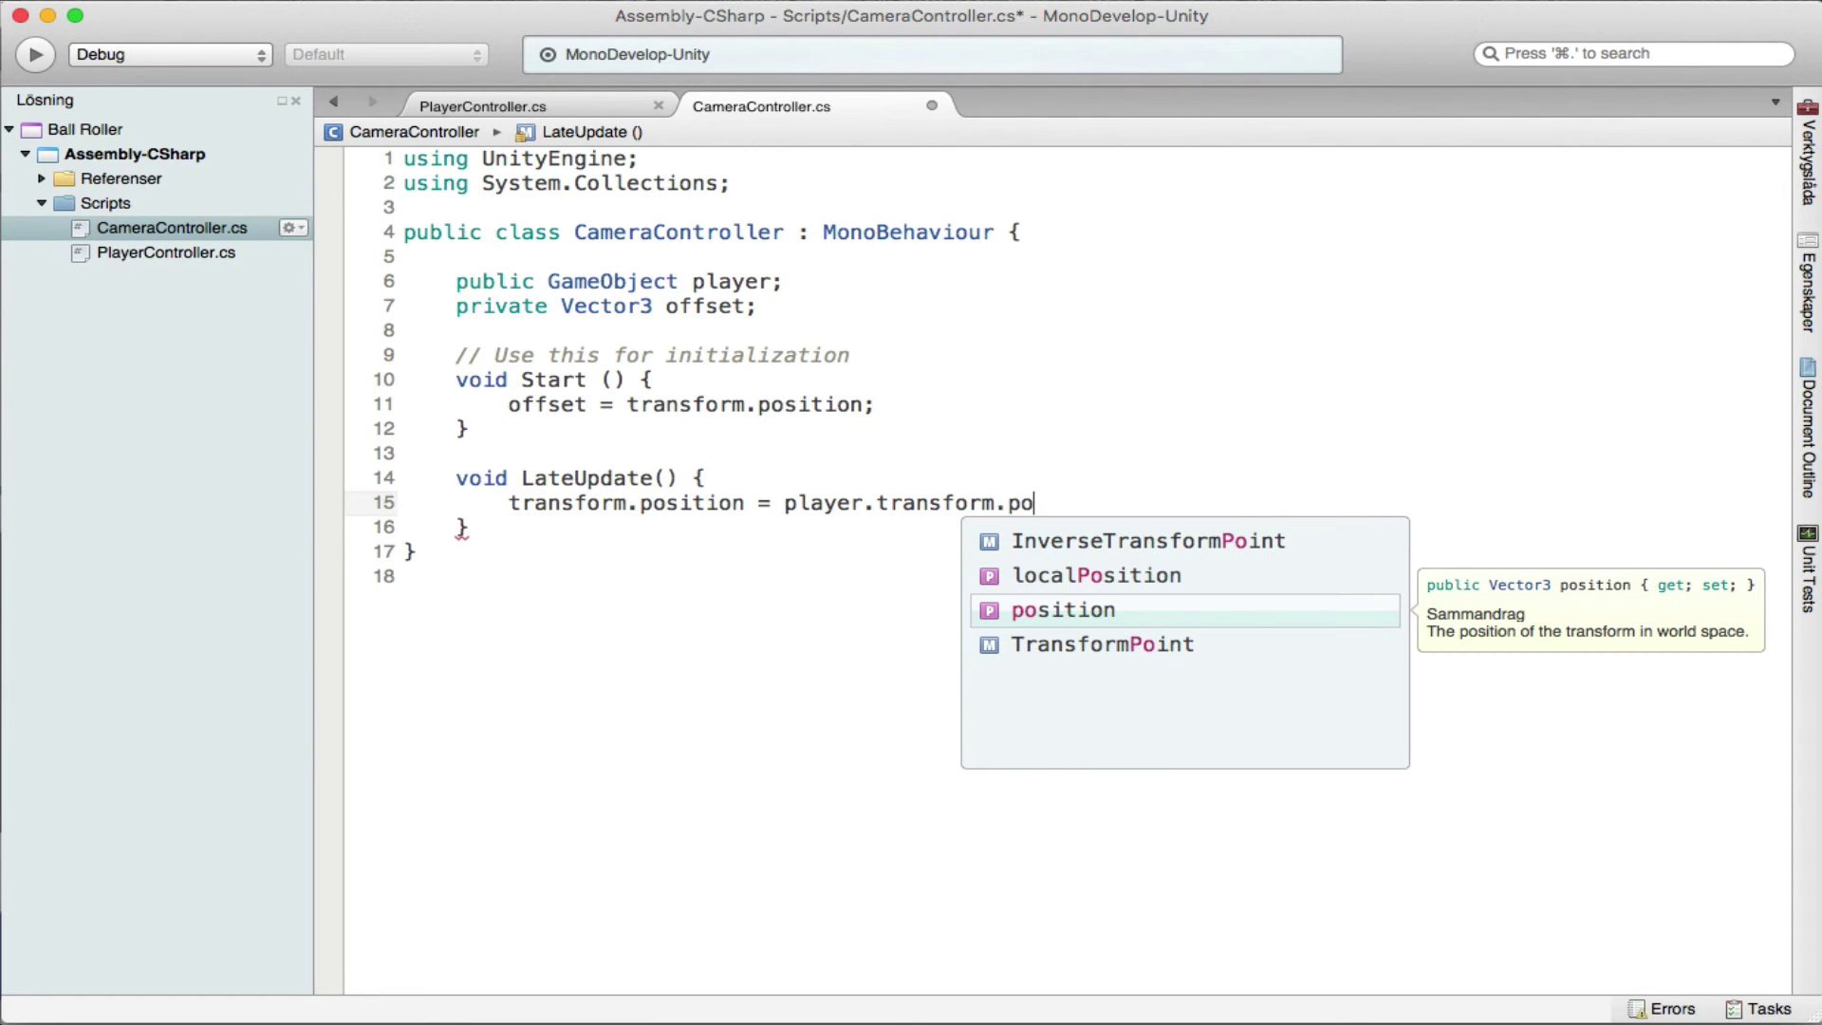
pyautogui.press('Return')
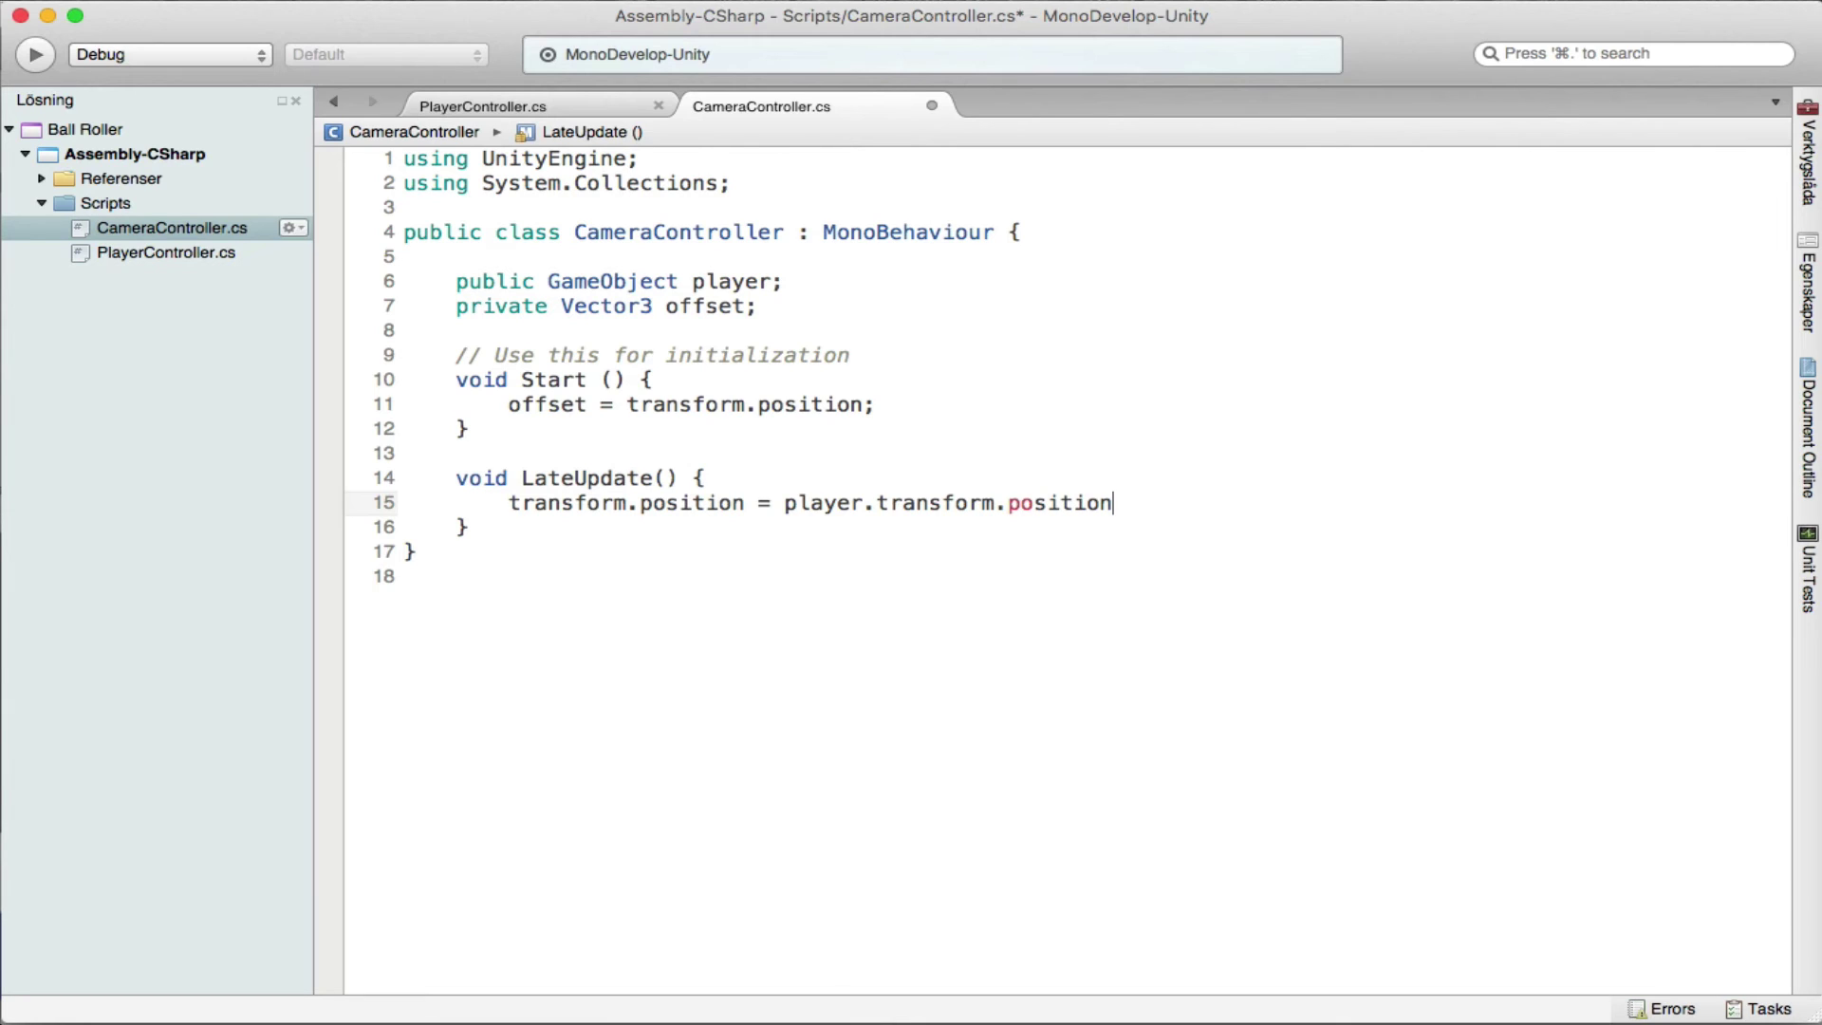
pyautogui.write(' + ')
pyautogui.write('off')
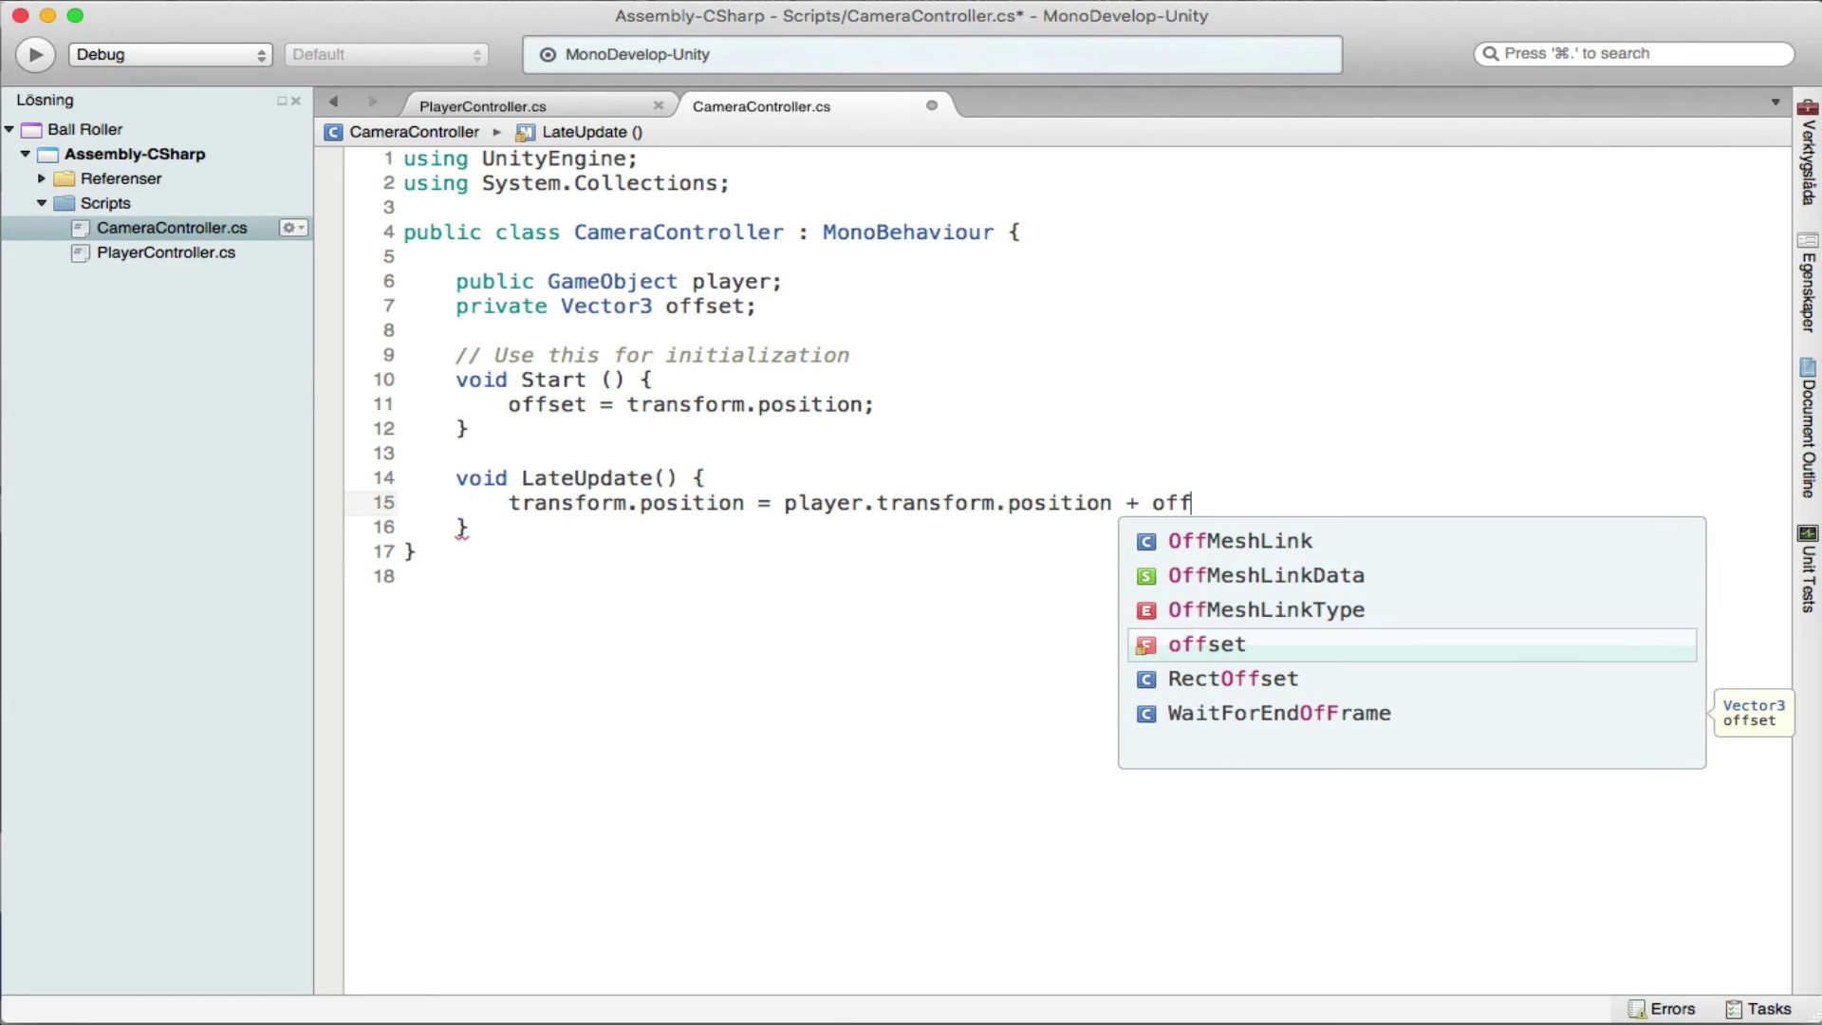
pyautogui.press('Return')
pyautogui.write(';')
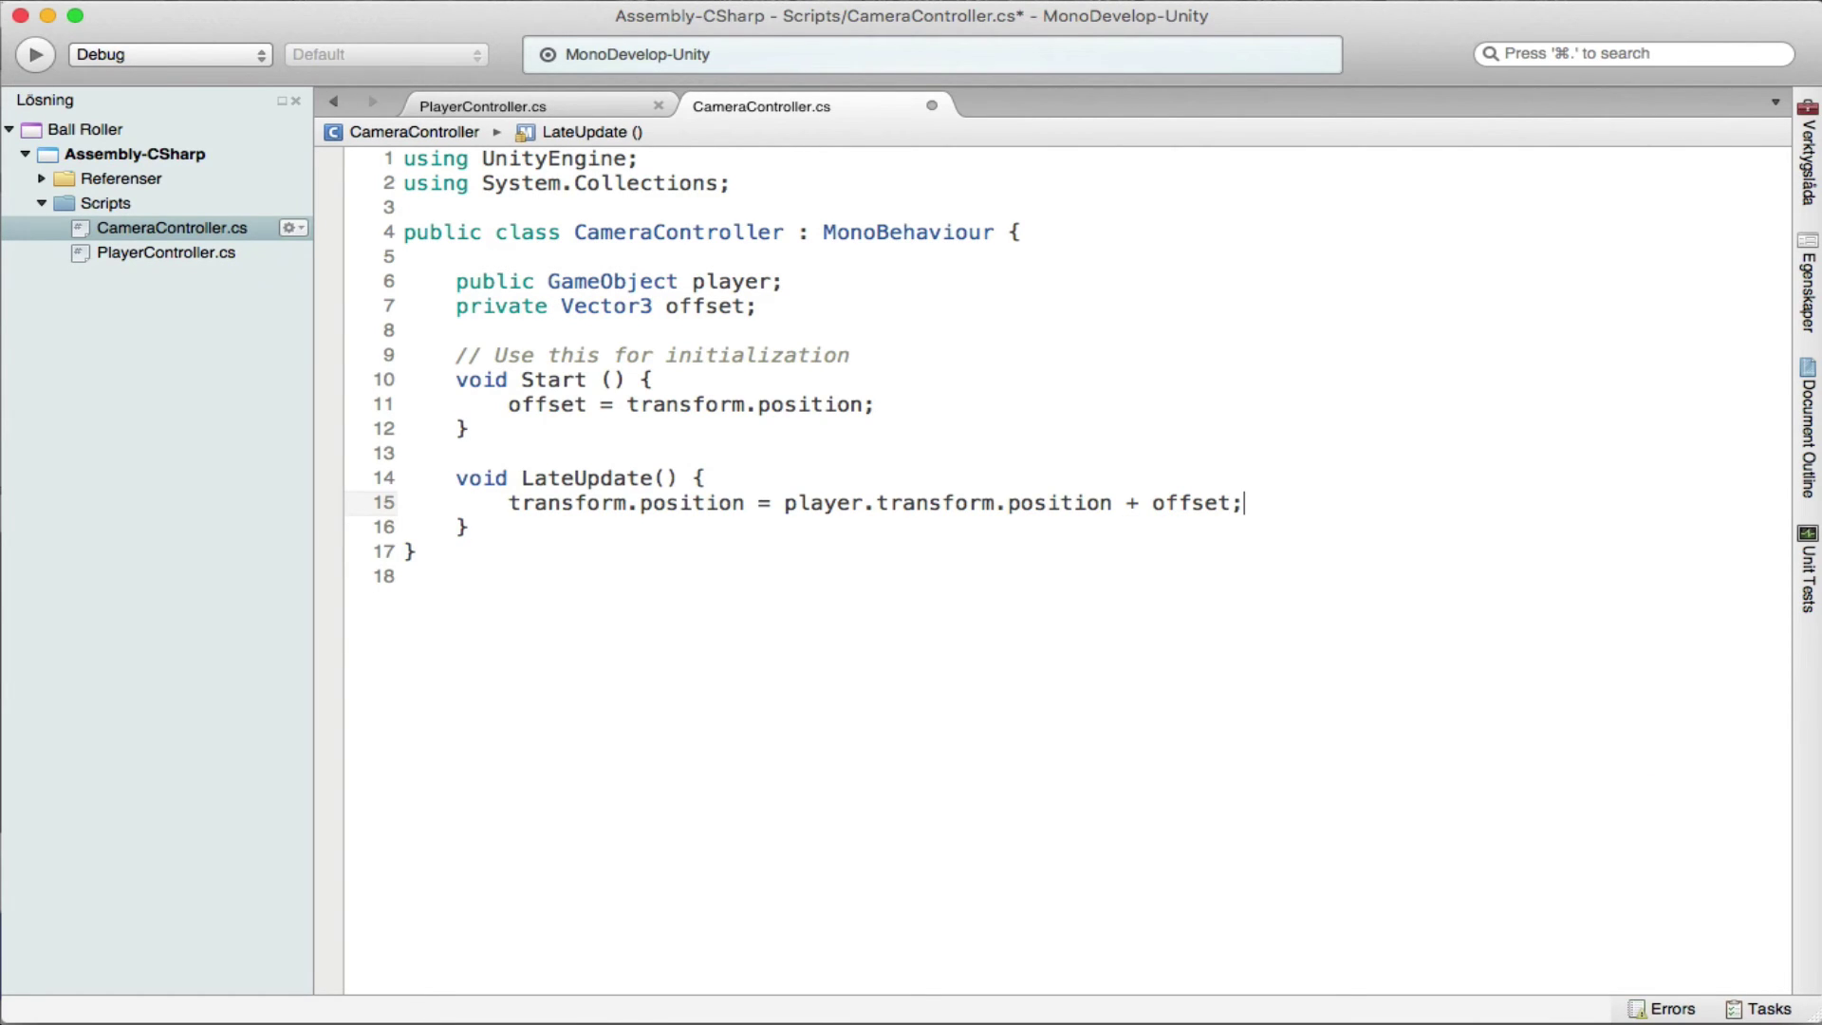
pyautogui.press('super+s')
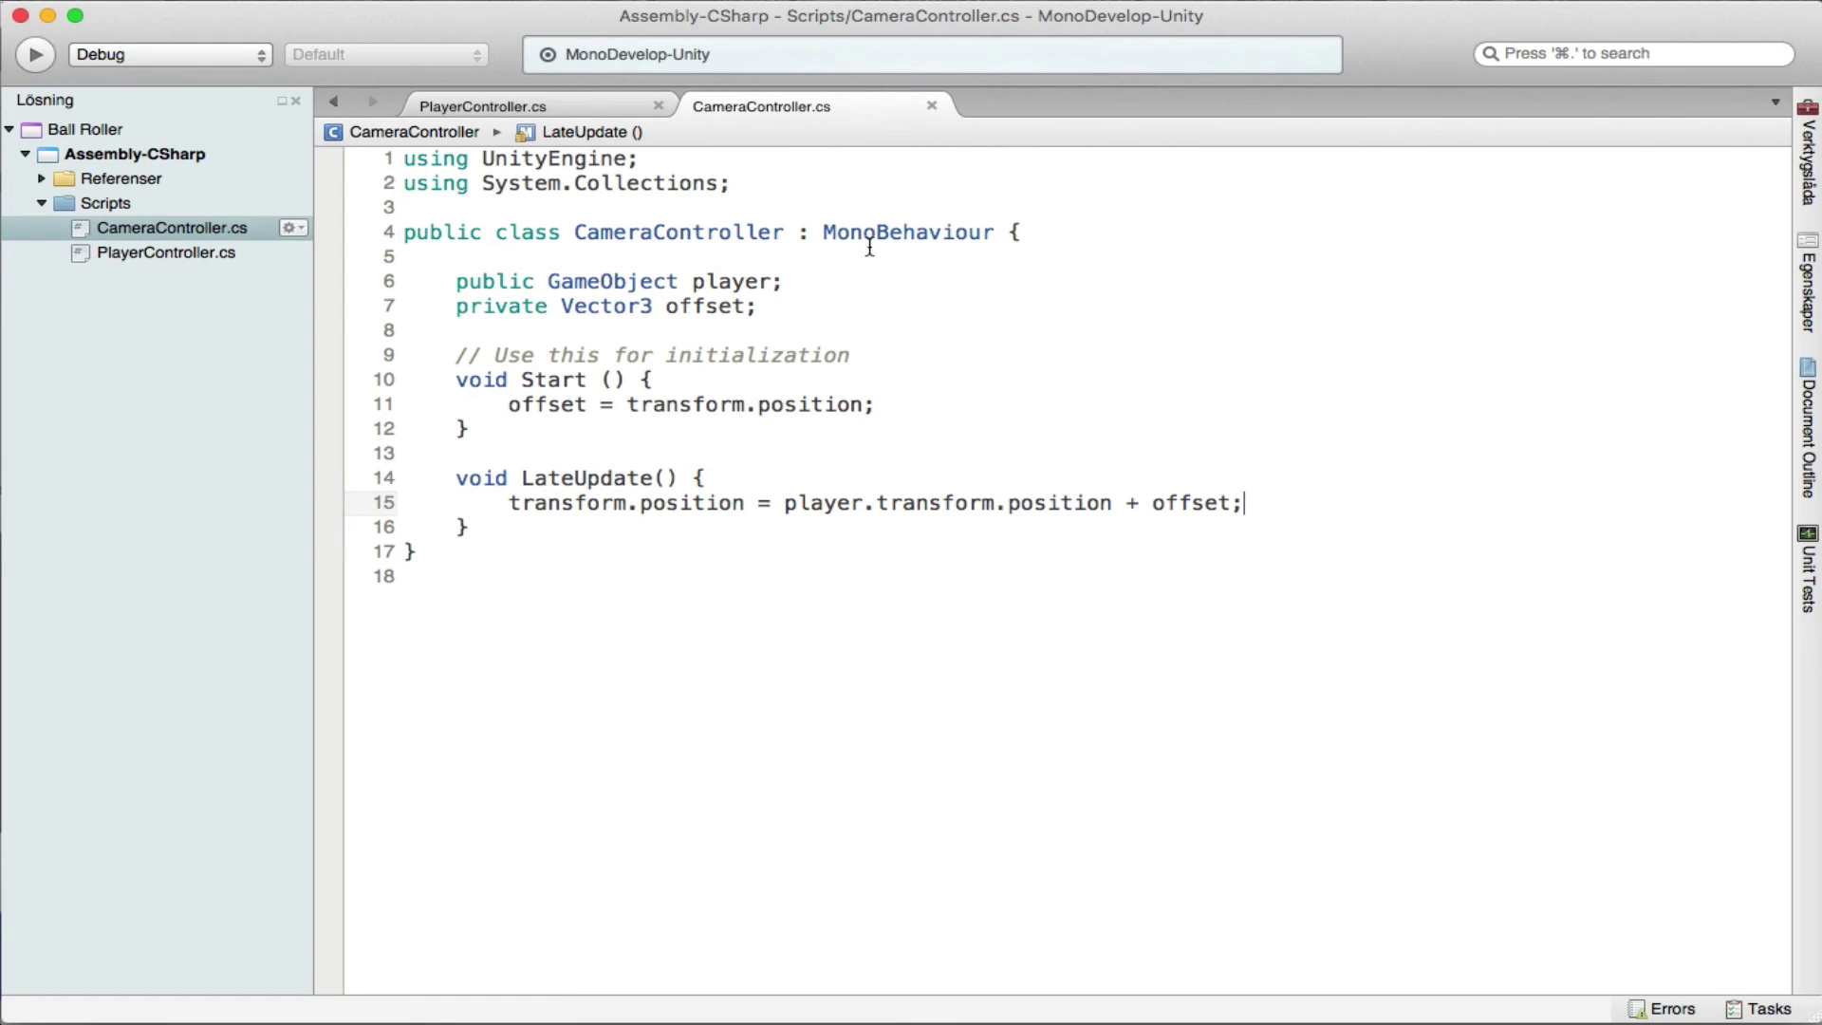
pyautogui.press('super+Tab')
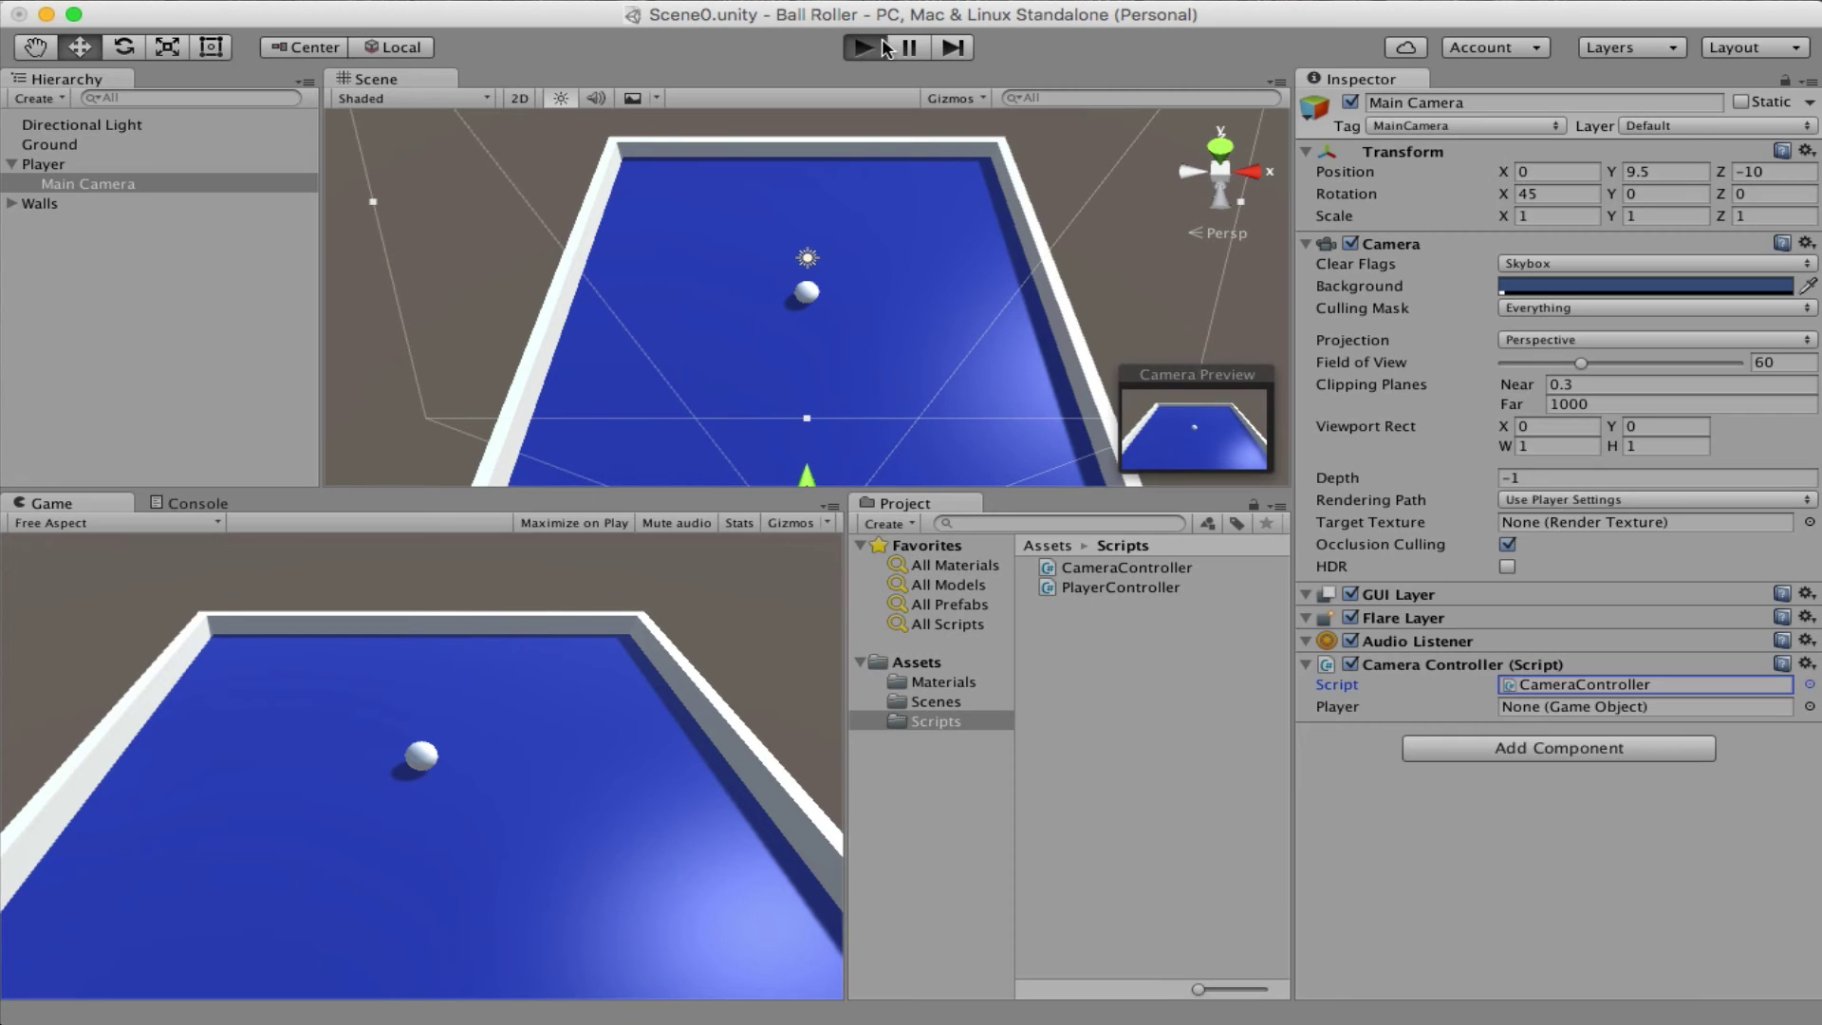
# Play-test the scene, rolling the ball left and right, then stop Play mode.
pyautogui.click(847, 57)
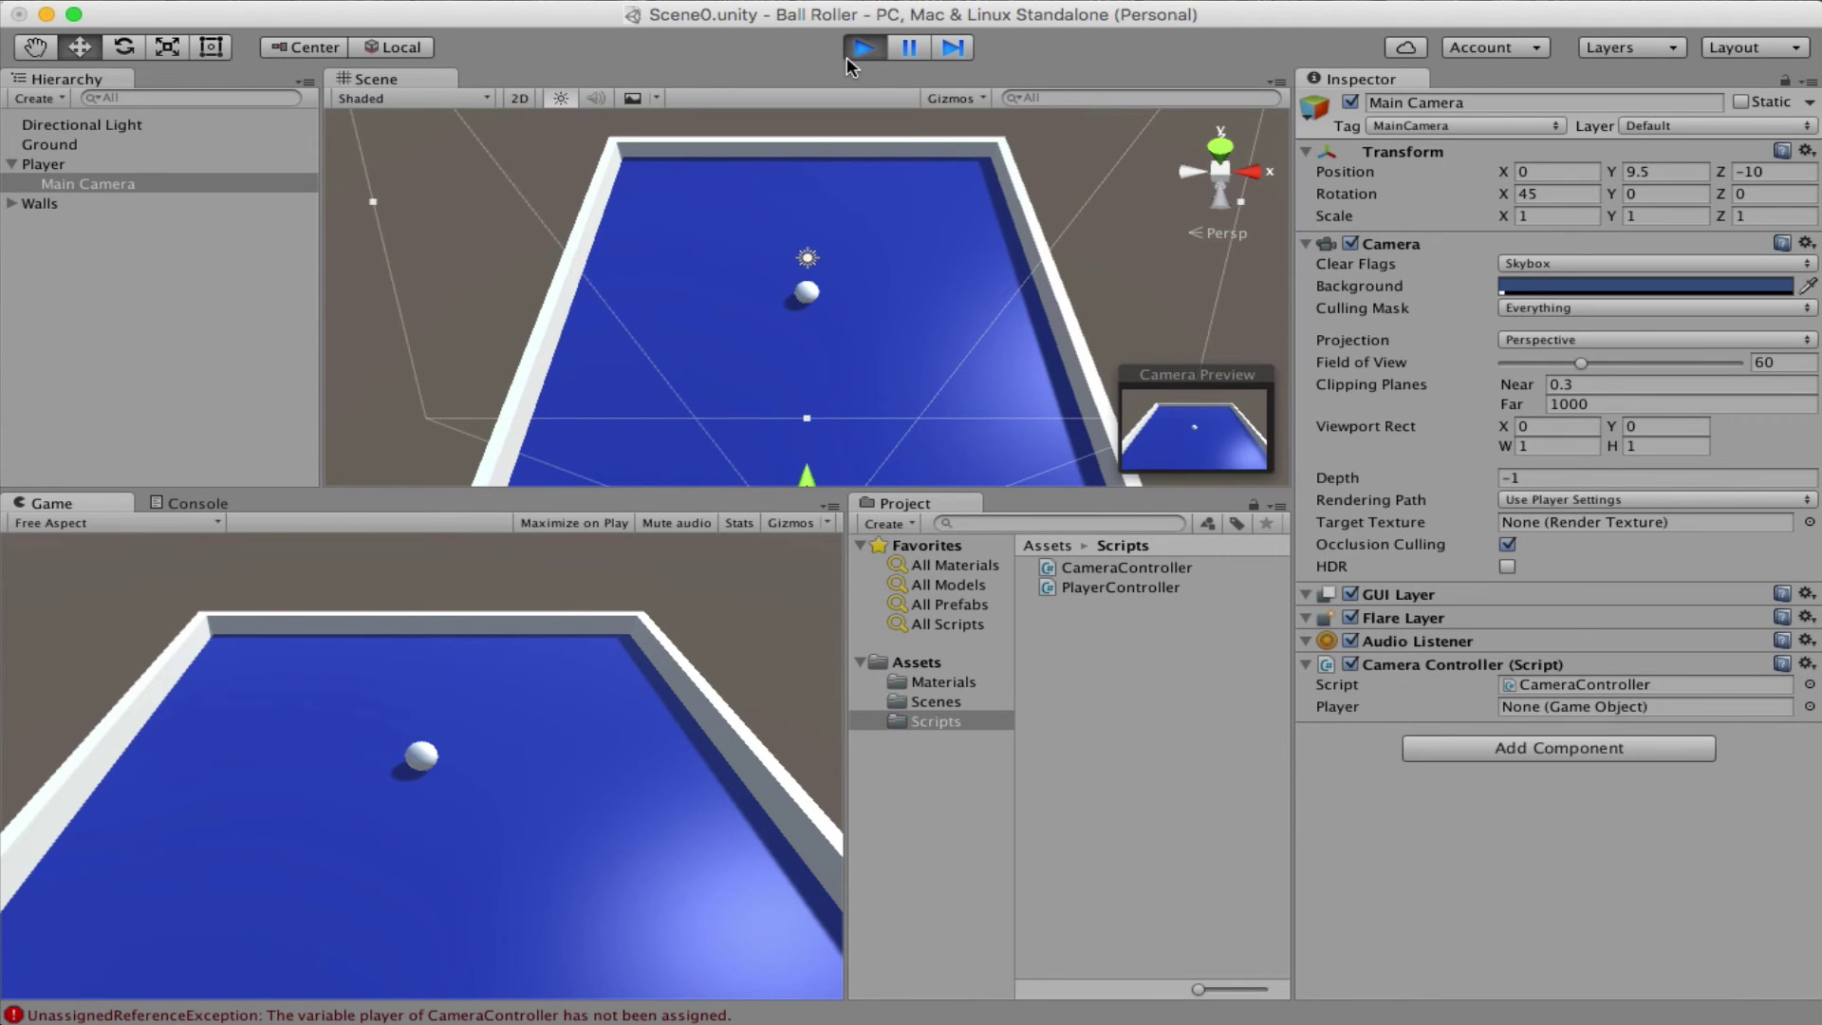
pyautogui.press('Left')
pyautogui.press('Right')
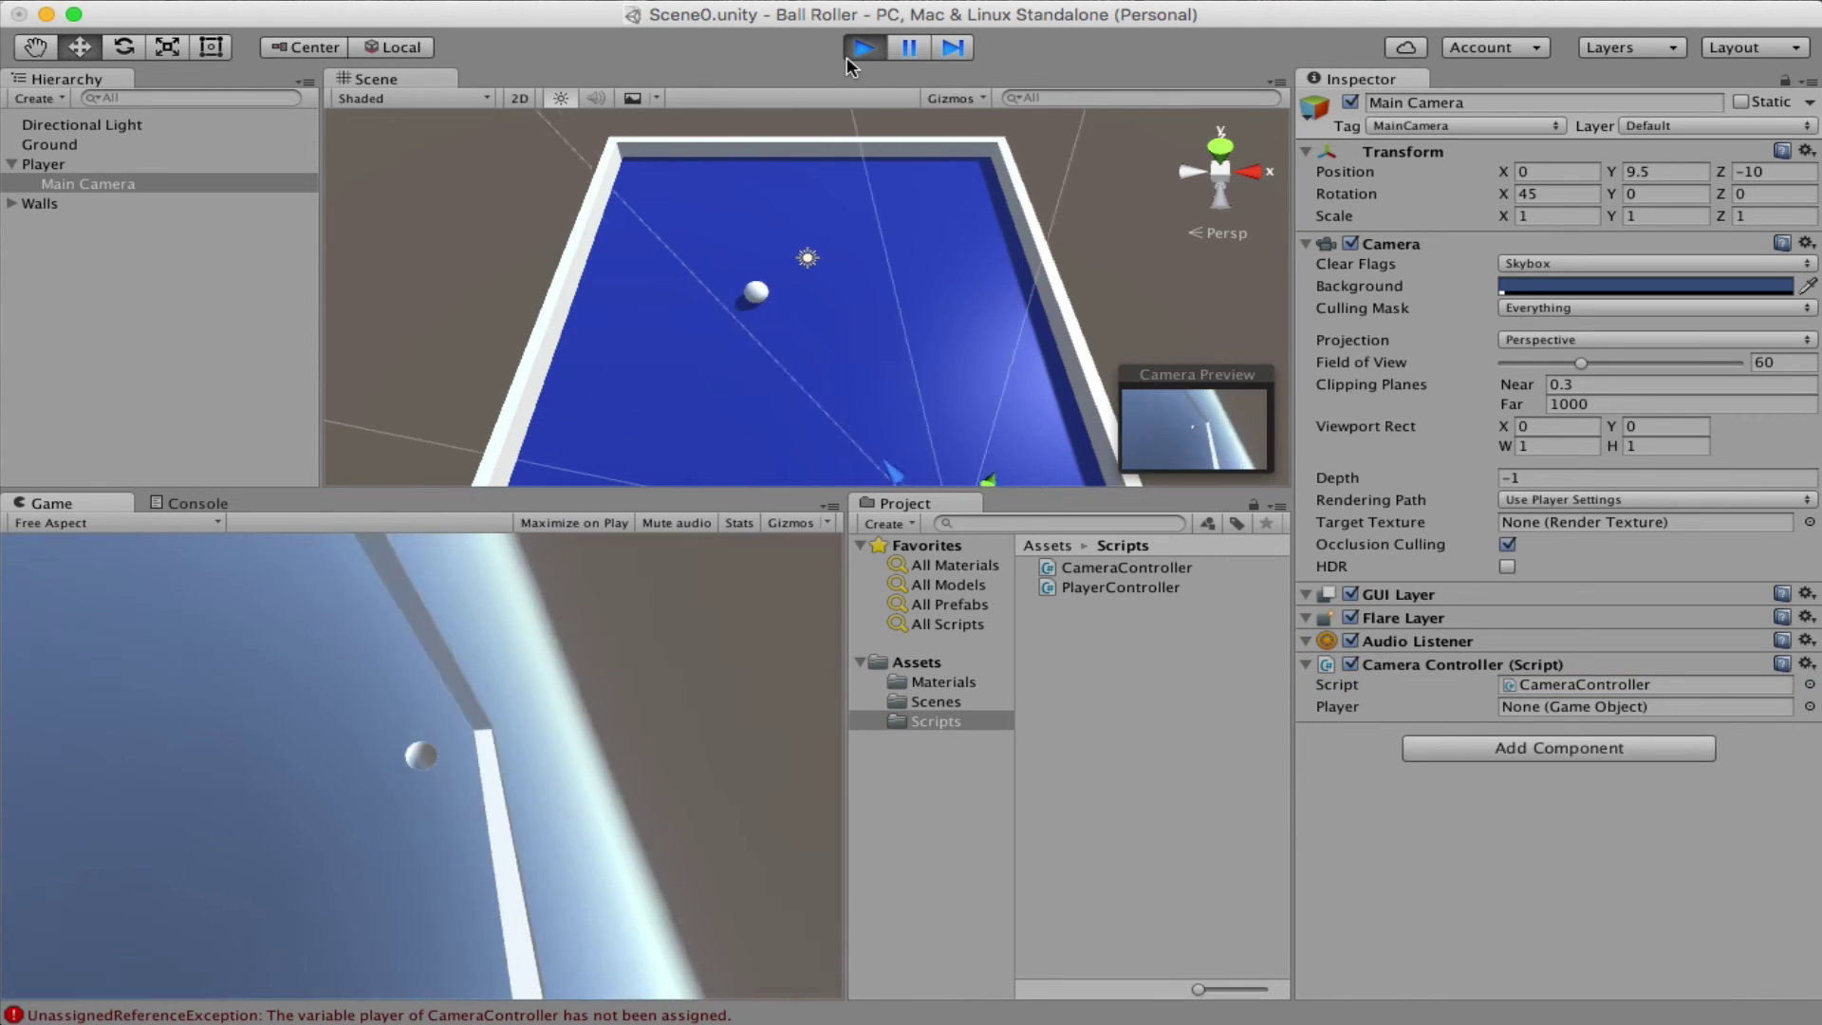
pyautogui.press('Left')
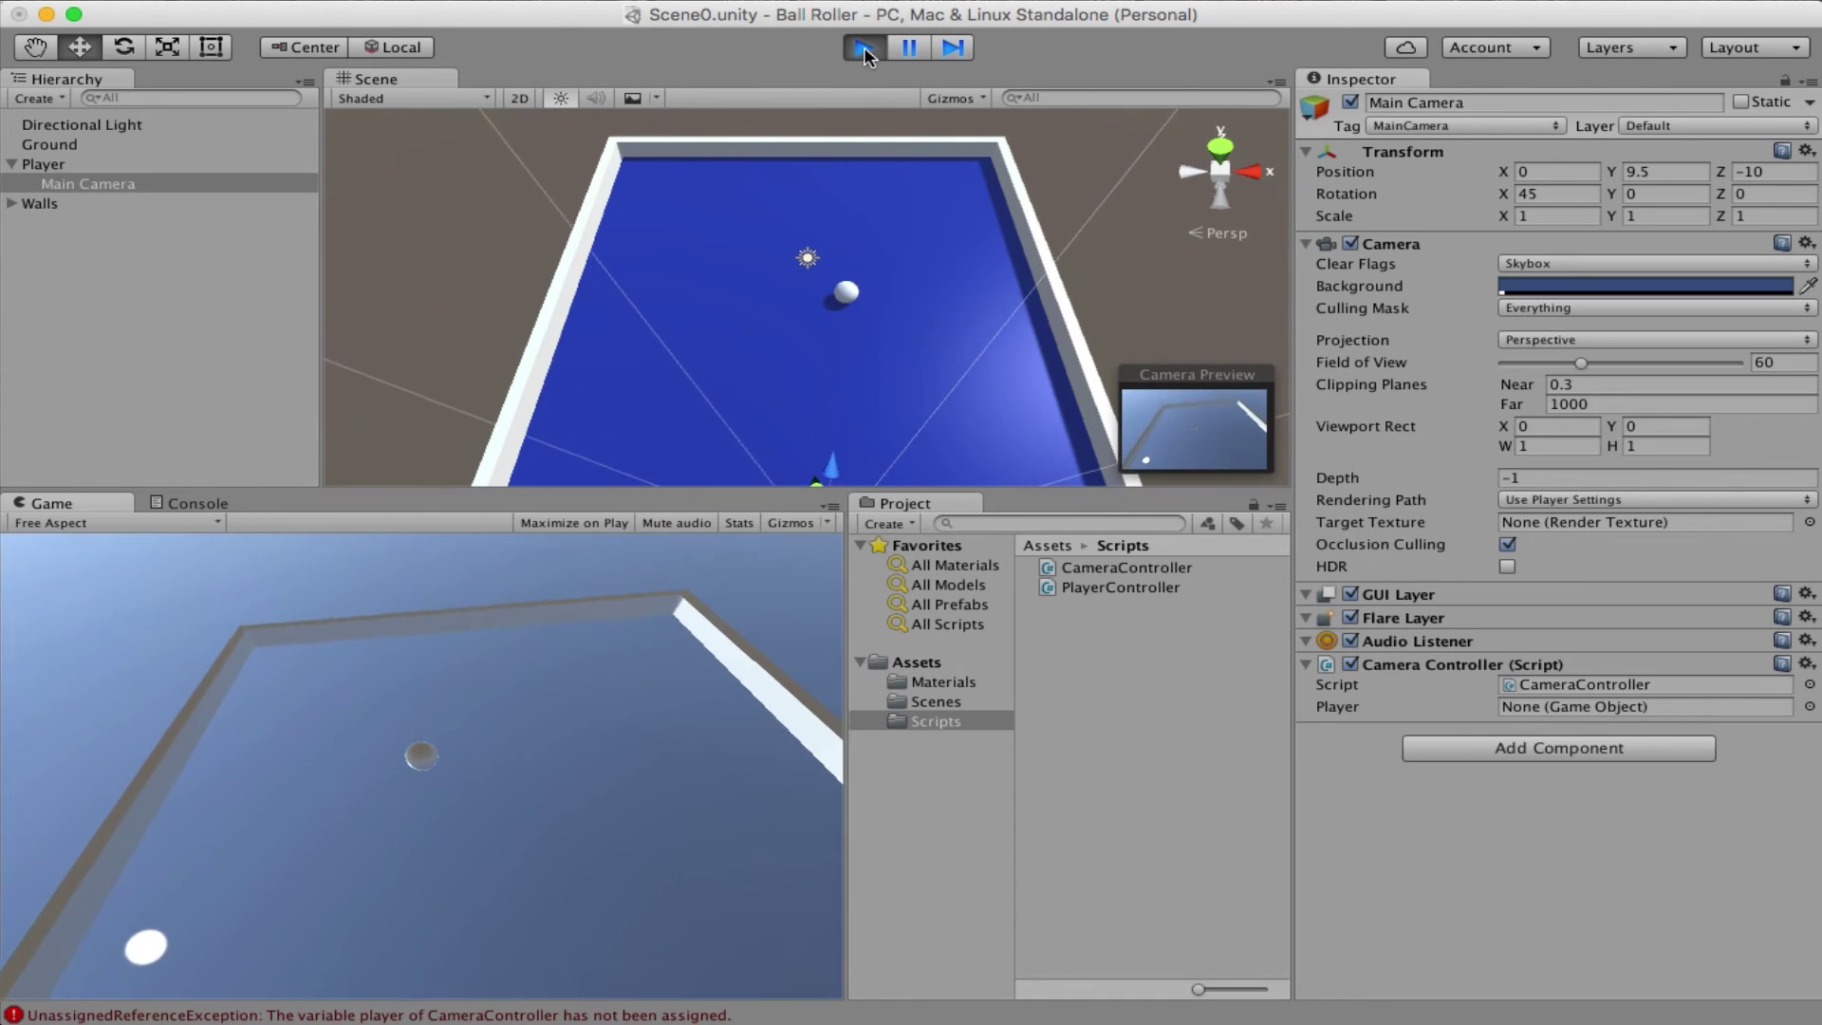
pyautogui.click(864, 48)
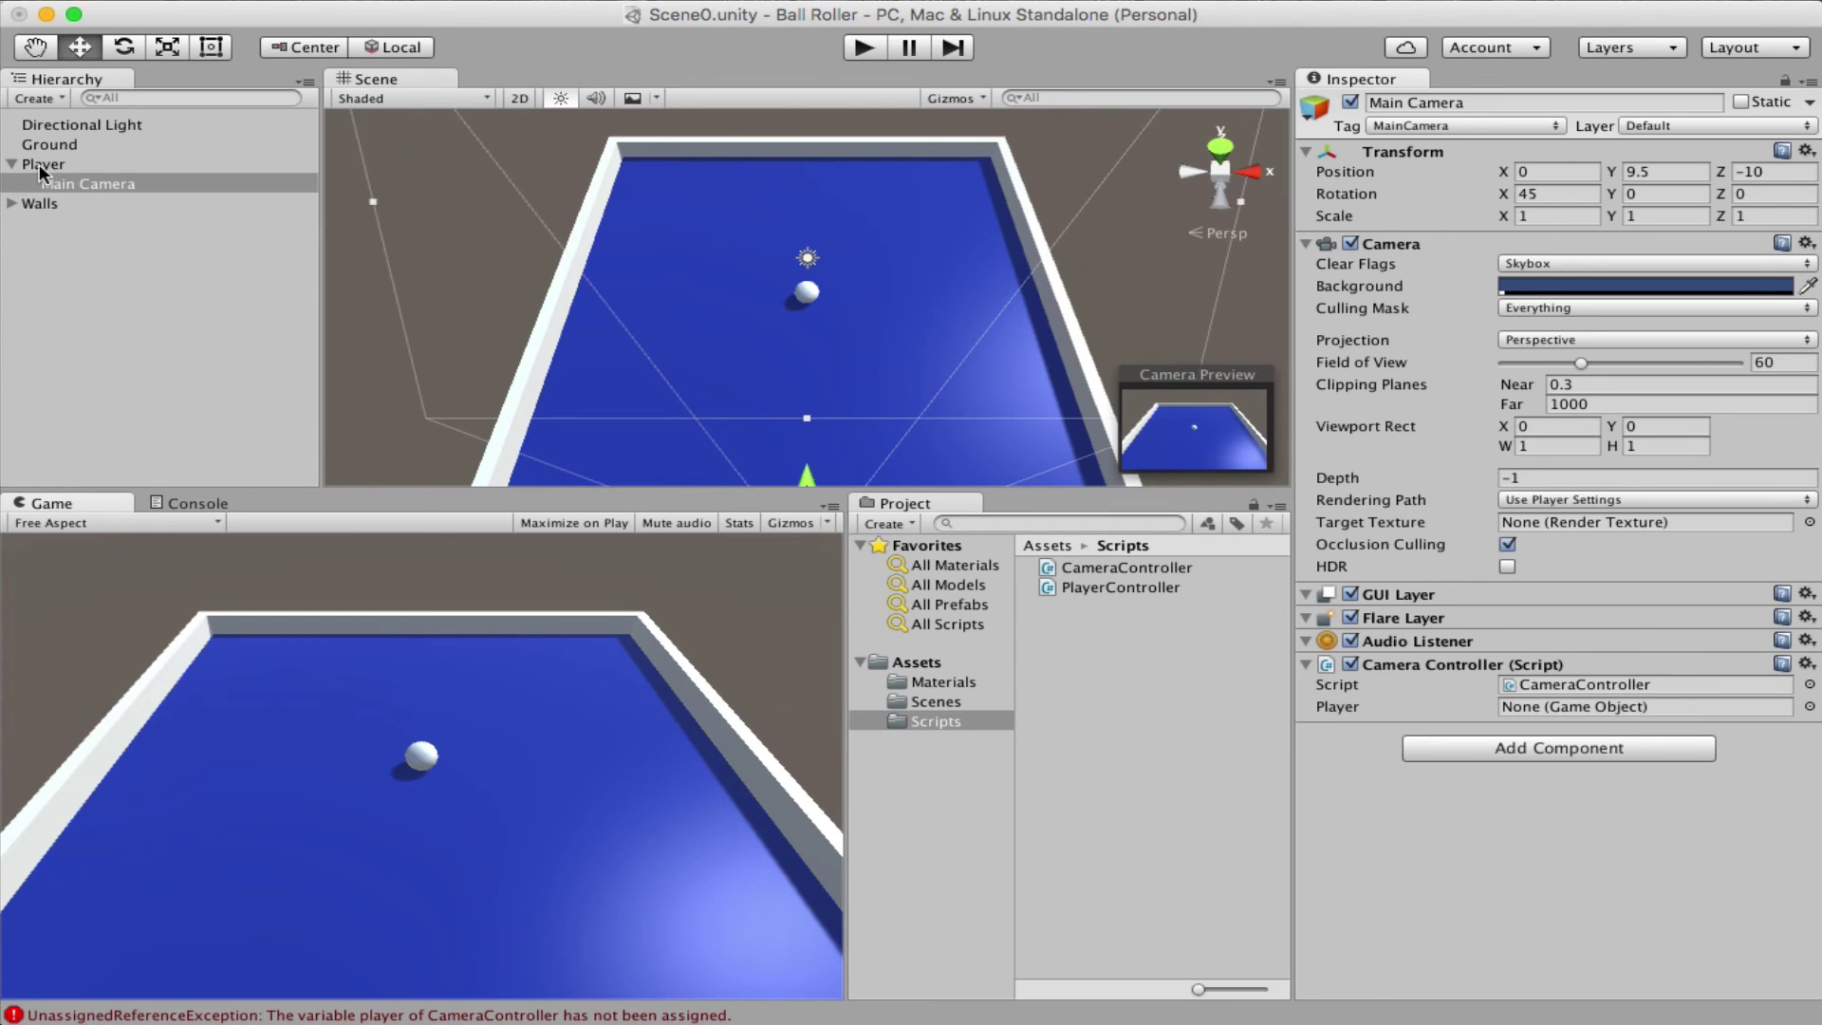
# Move Main Camera to the hierarchy root and drag Player into its Camera Controller Player field.
pyautogui.moveTo(116, 184); pyautogui.dragTo(117, 328)
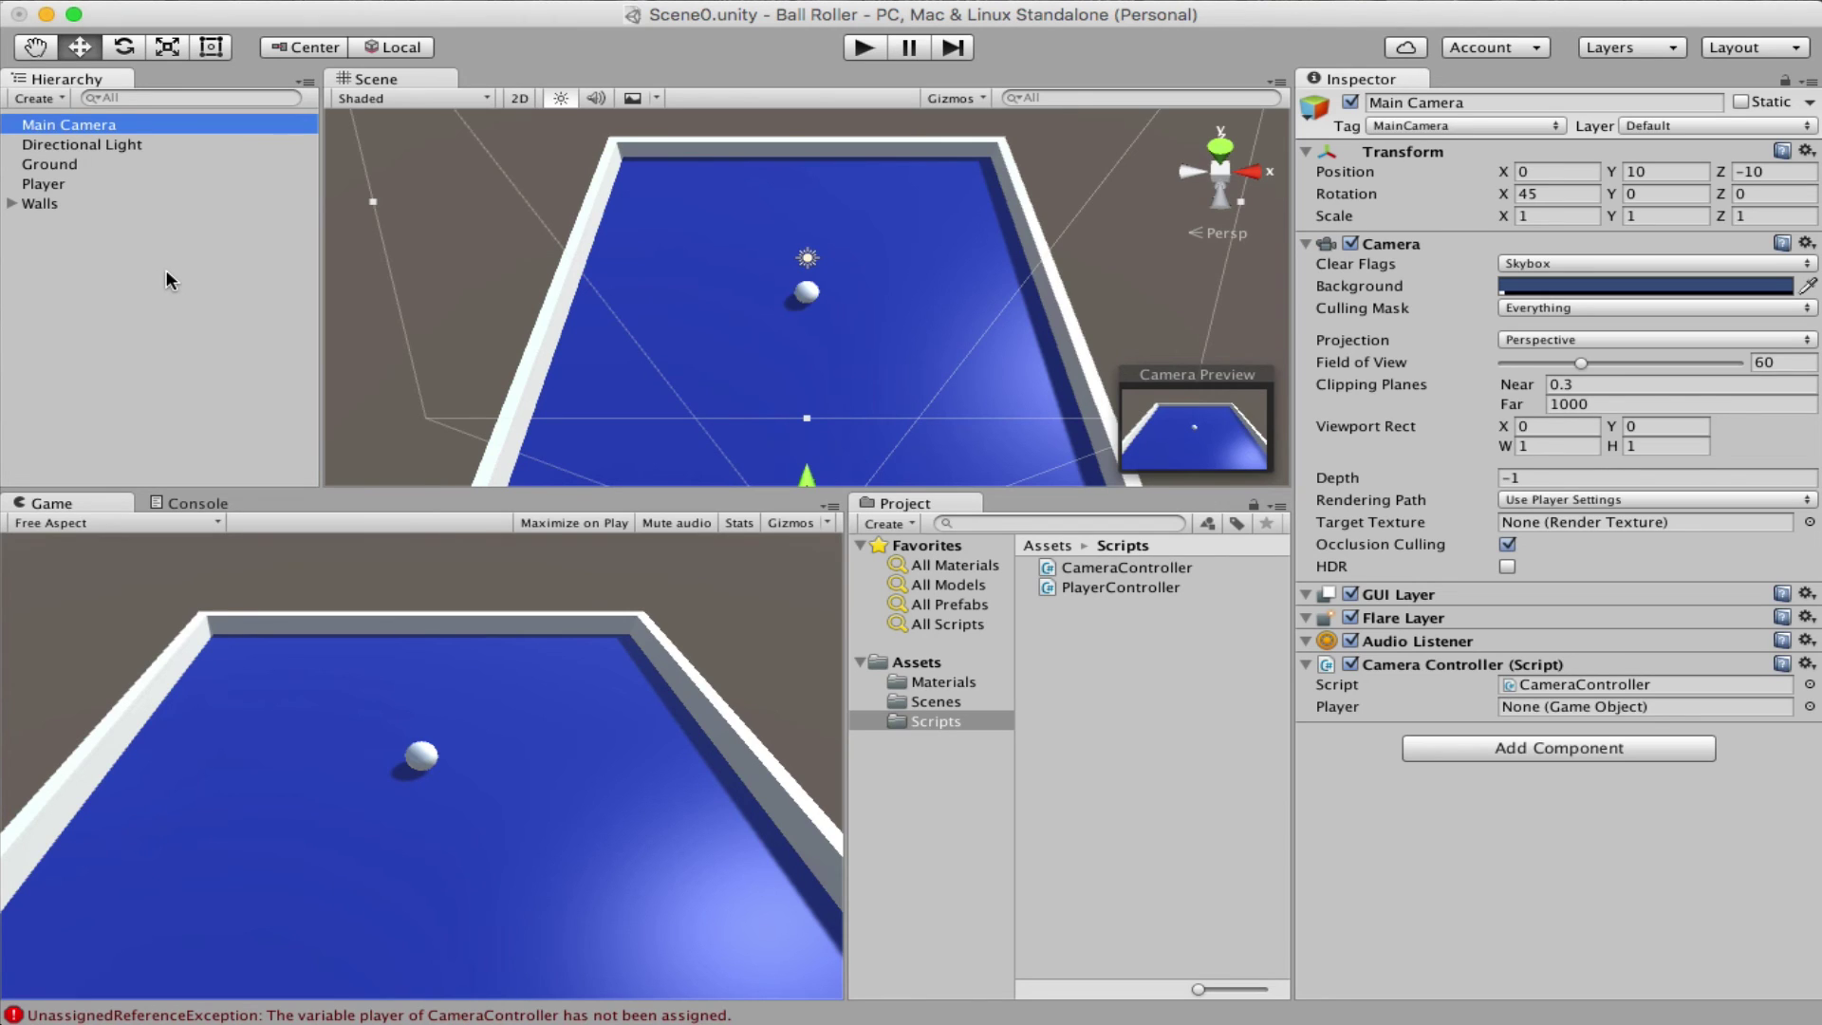
pyautogui.click(98, 132)
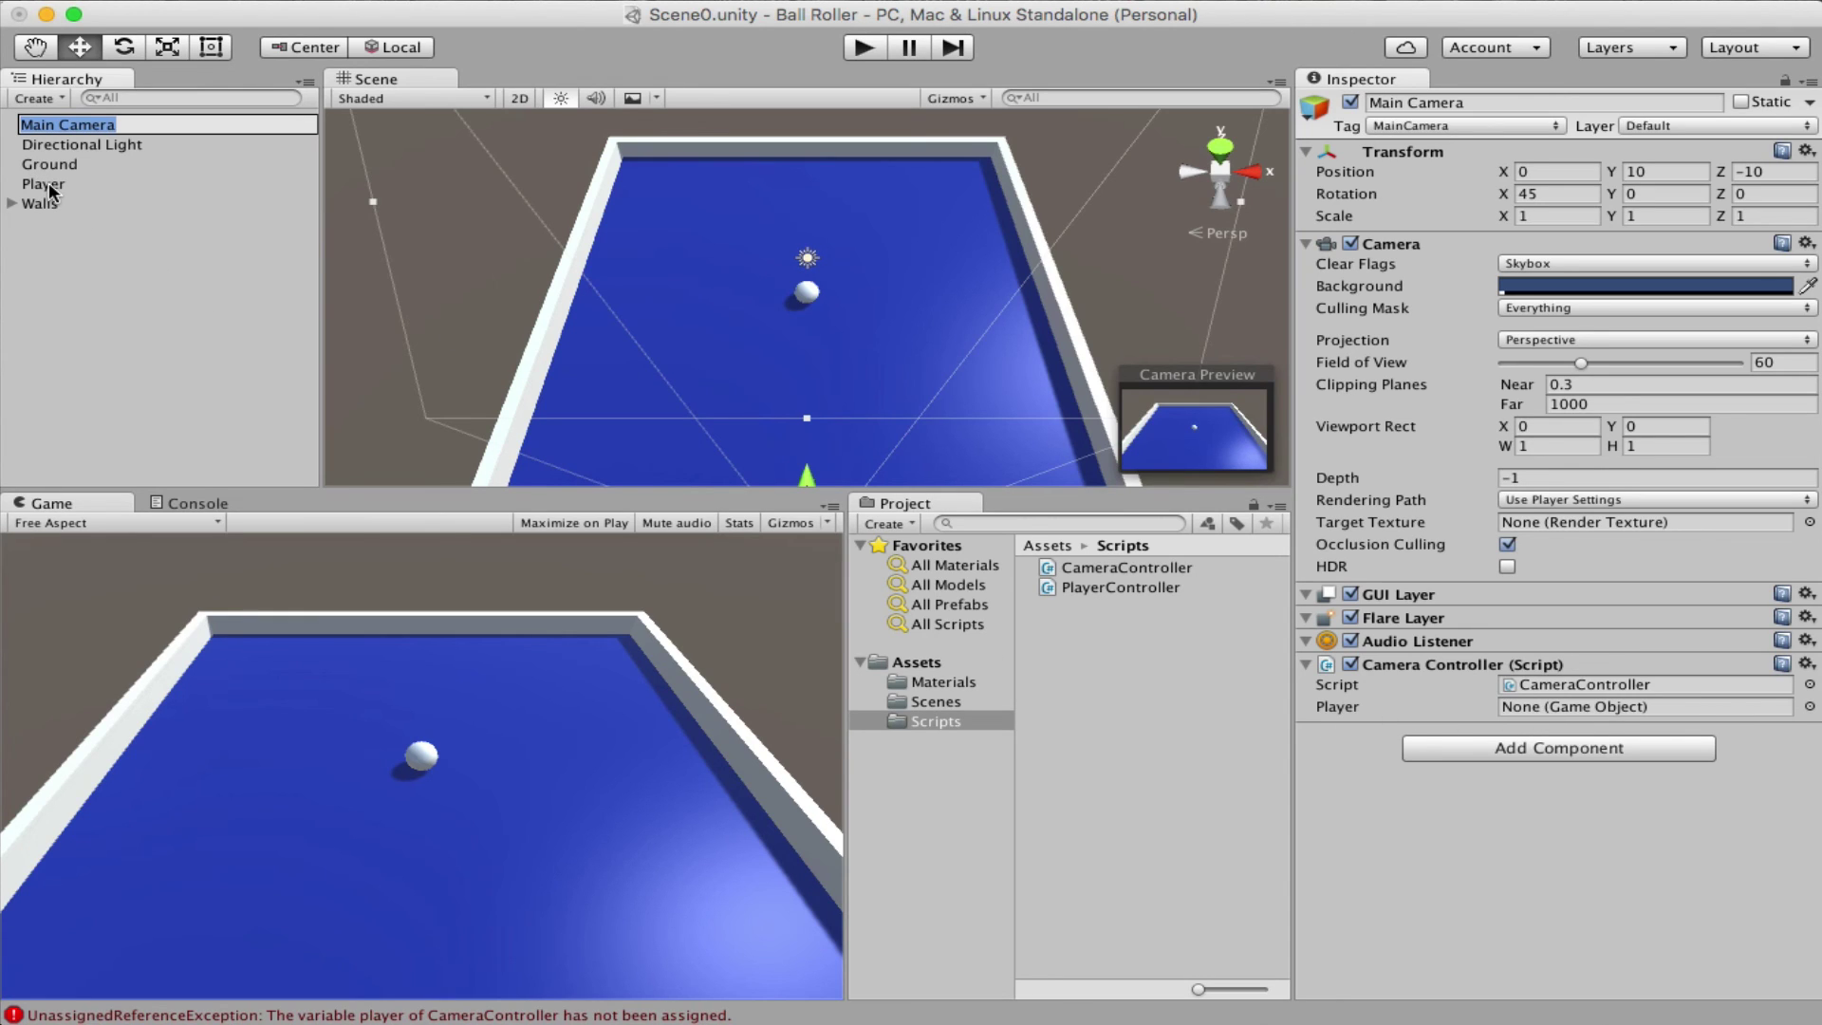
pyautogui.moveTo(50, 190); pyautogui.dragTo(954, 459)
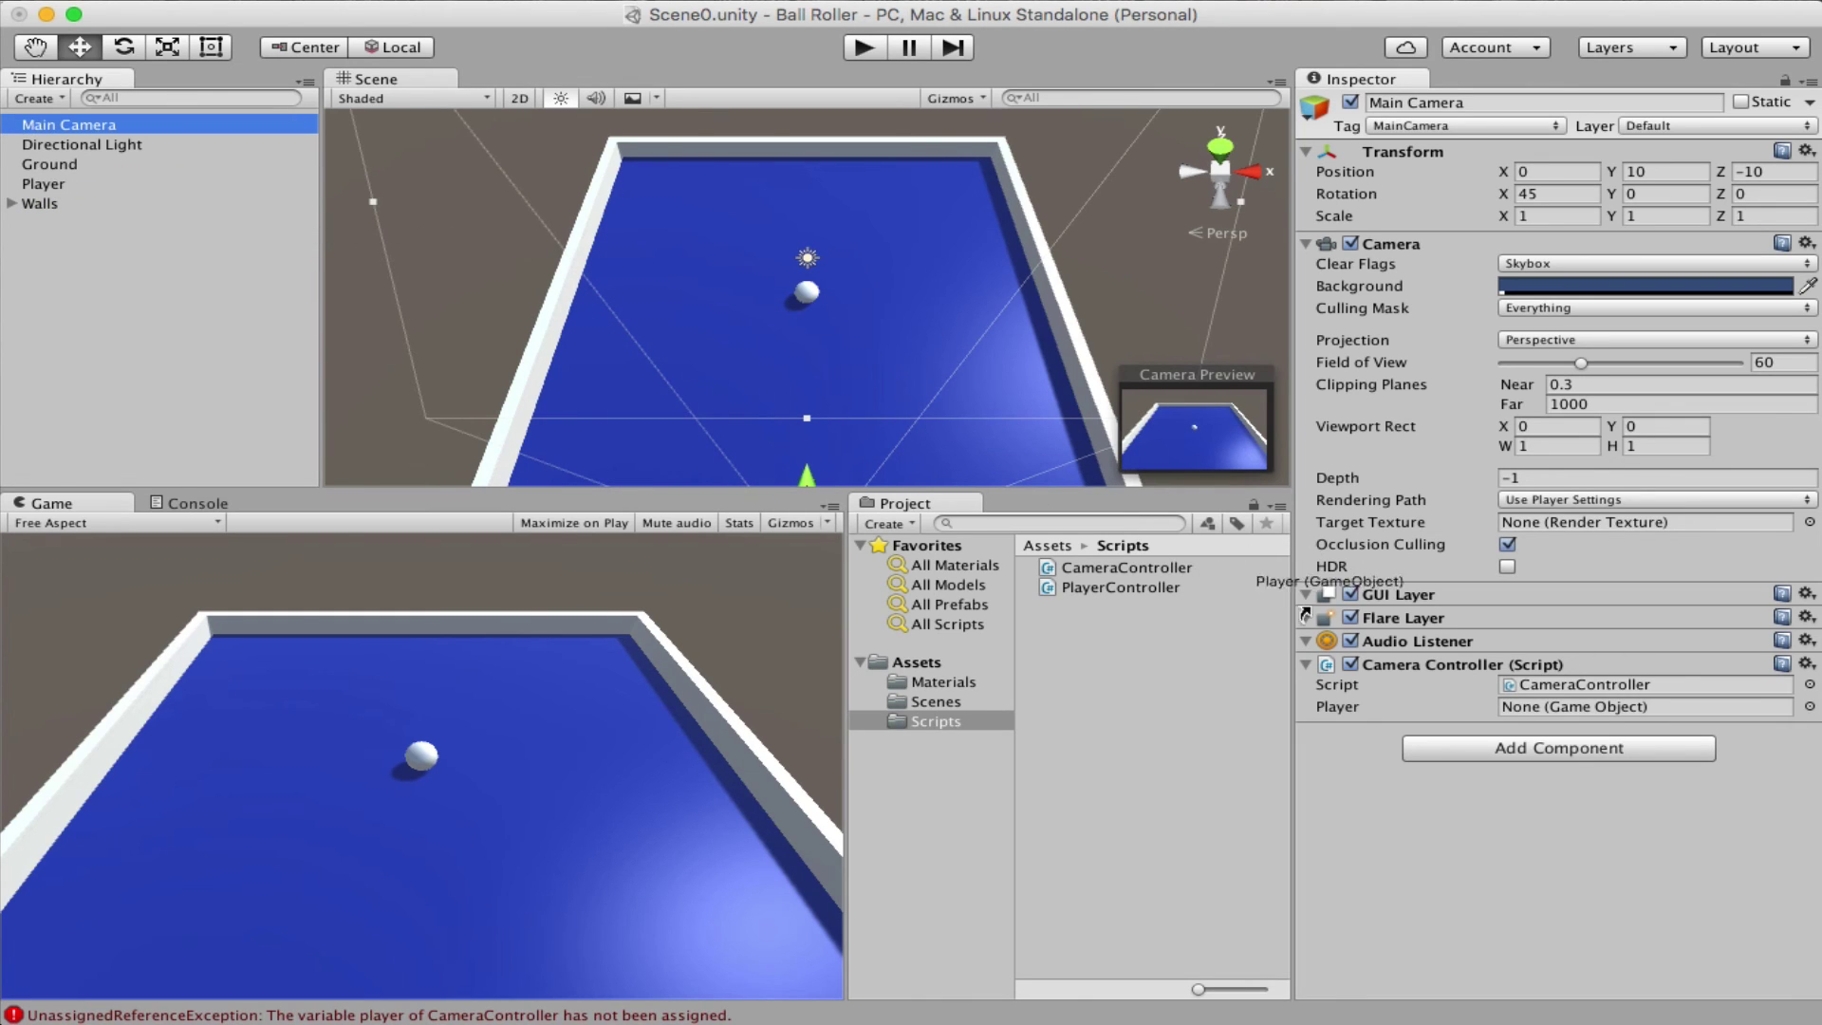
pyautogui.moveTo(954, 459); pyautogui.dragTo(1559, 712)
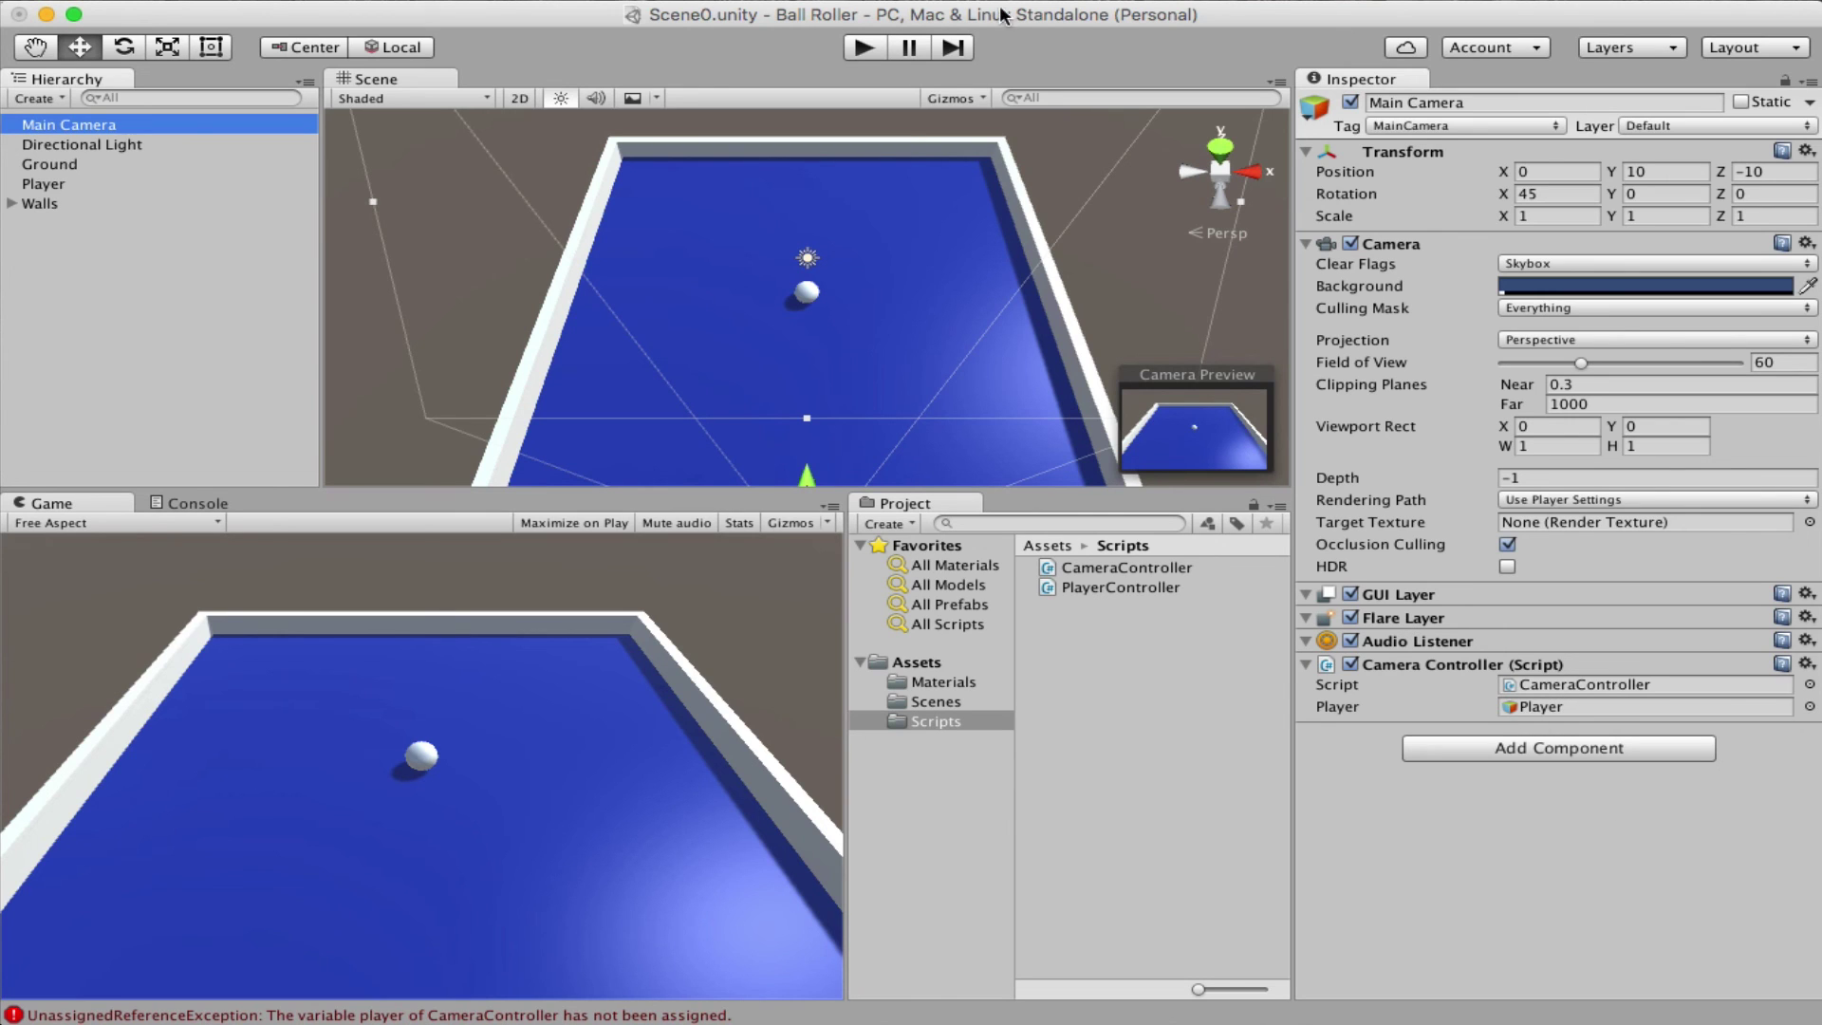
# Play-test, rolling the ball left, right and toward the camera, then stop.
pyautogui.click(866, 48)
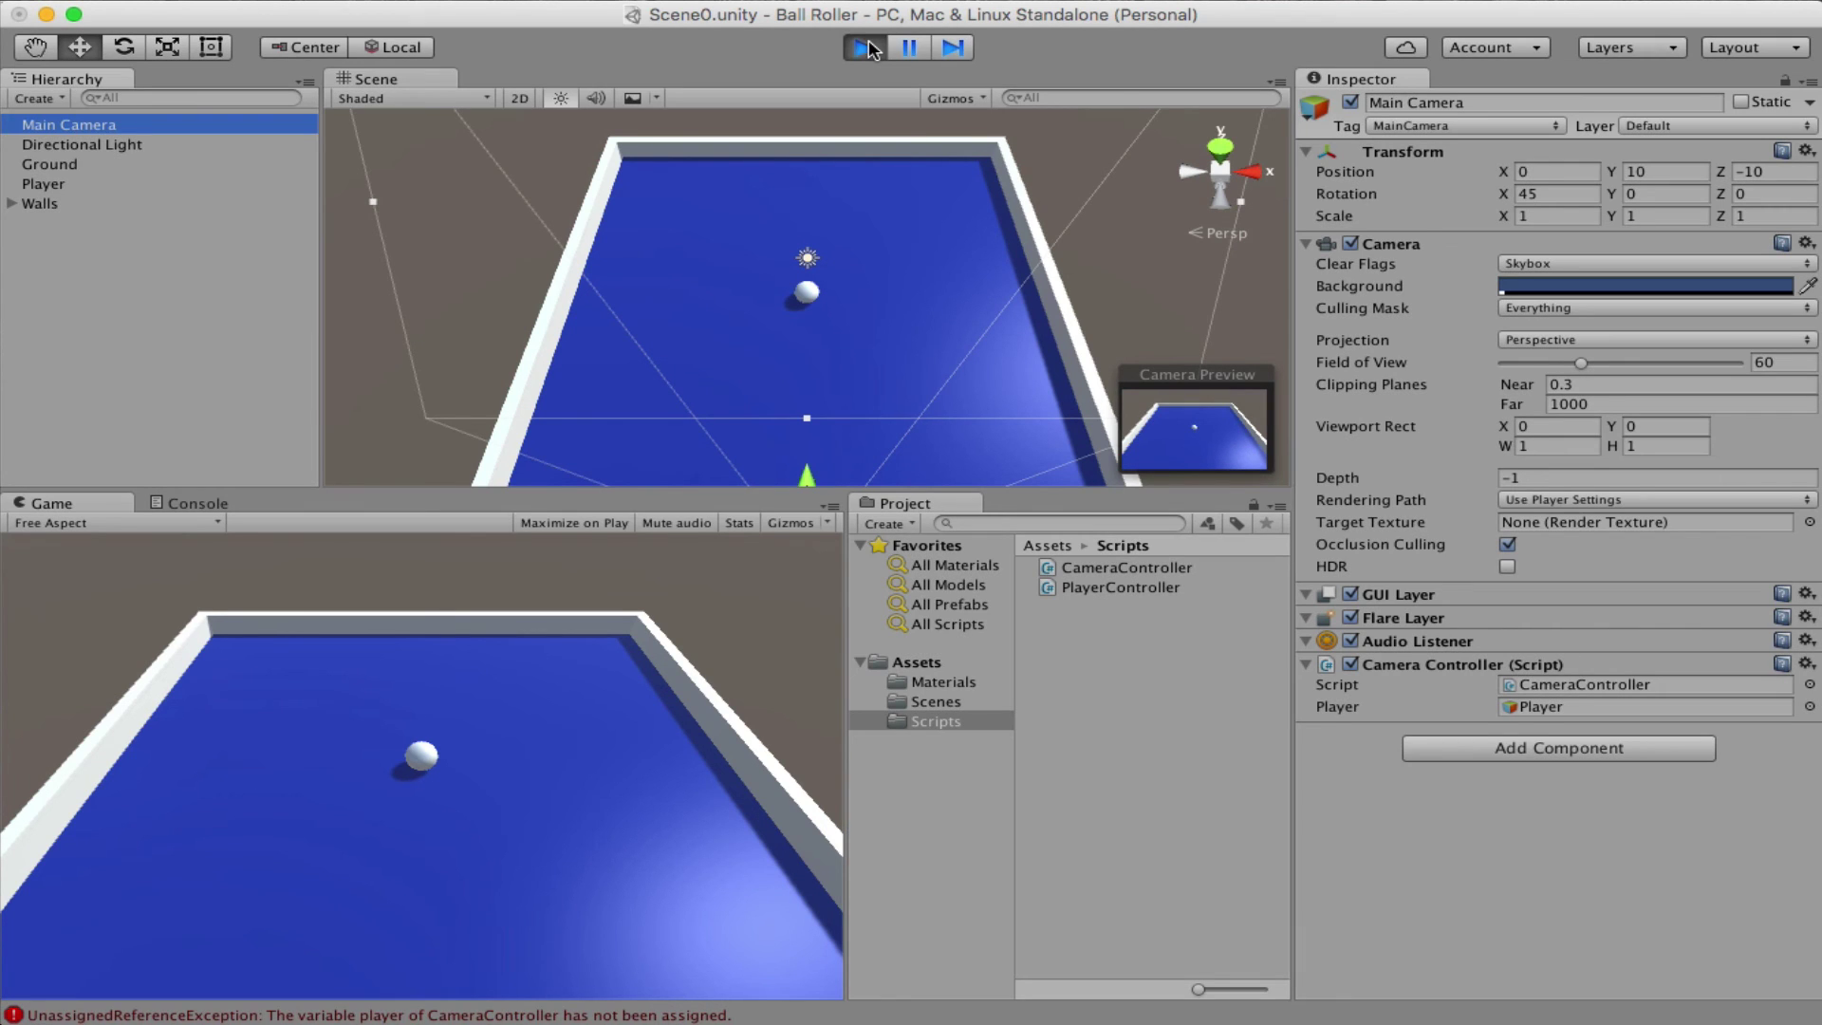
pyautogui.press('Left')
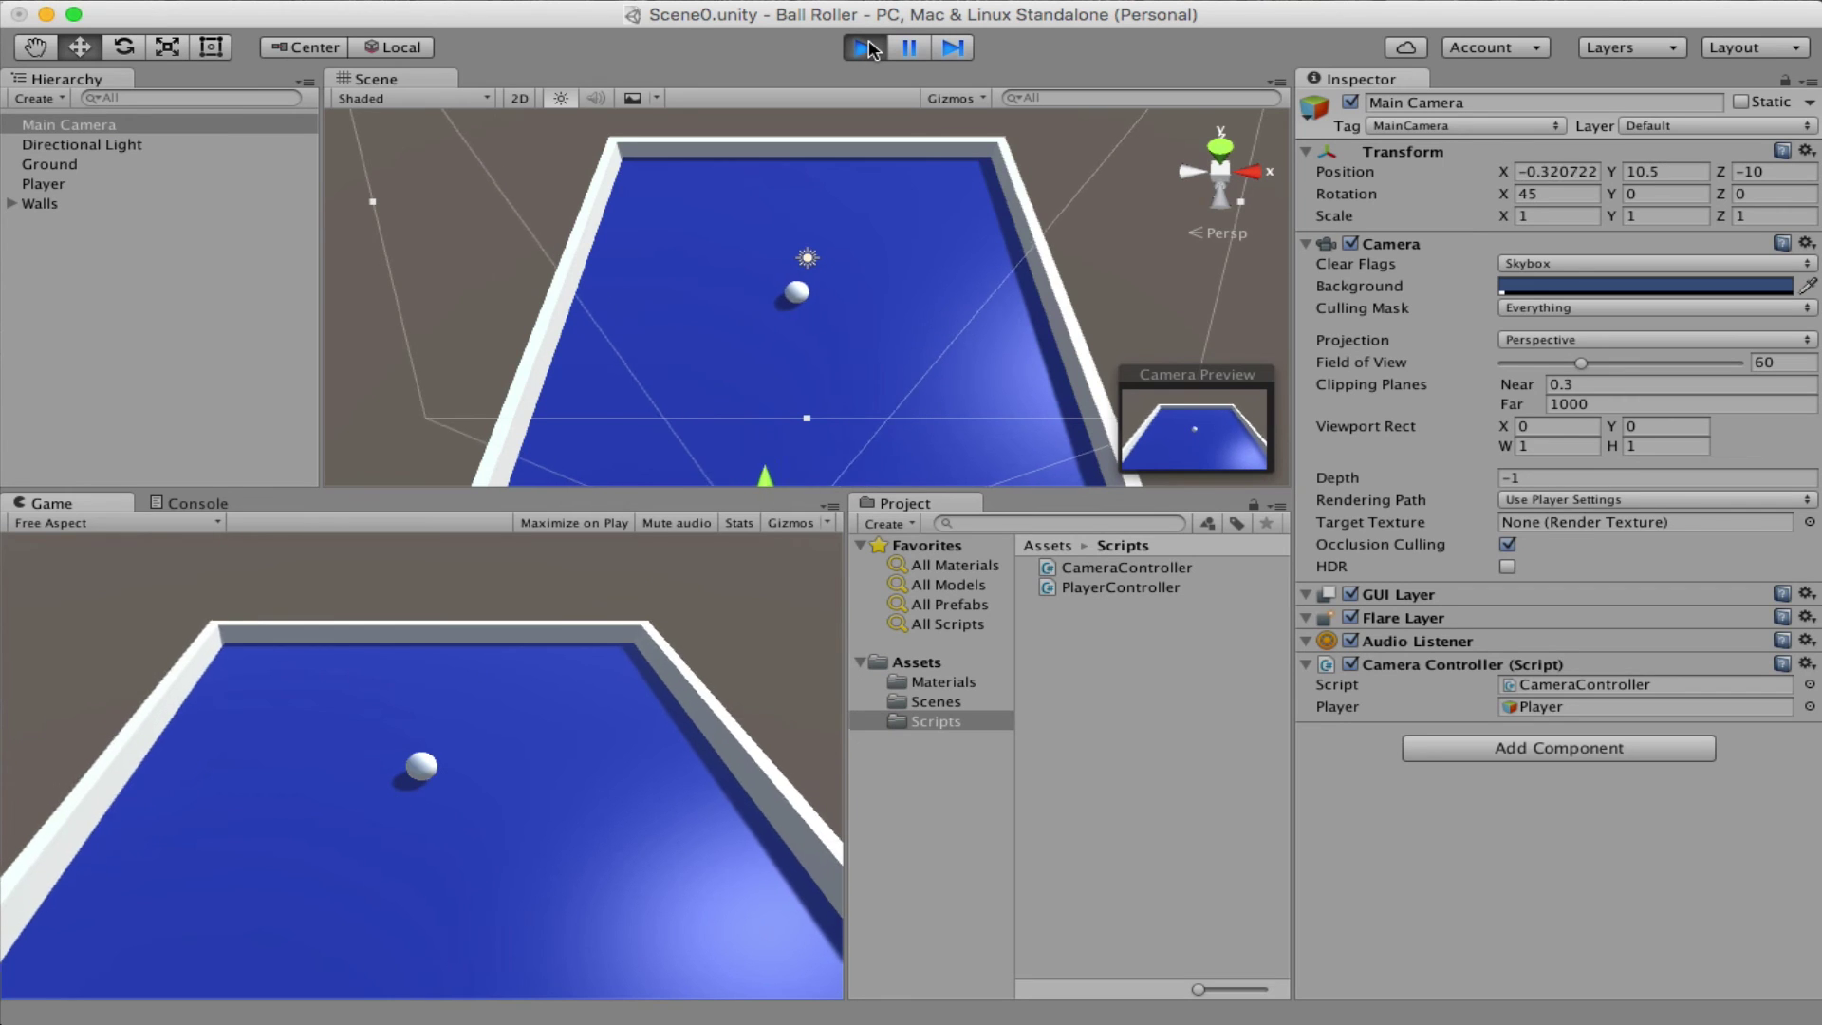
pyautogui.press('Right')
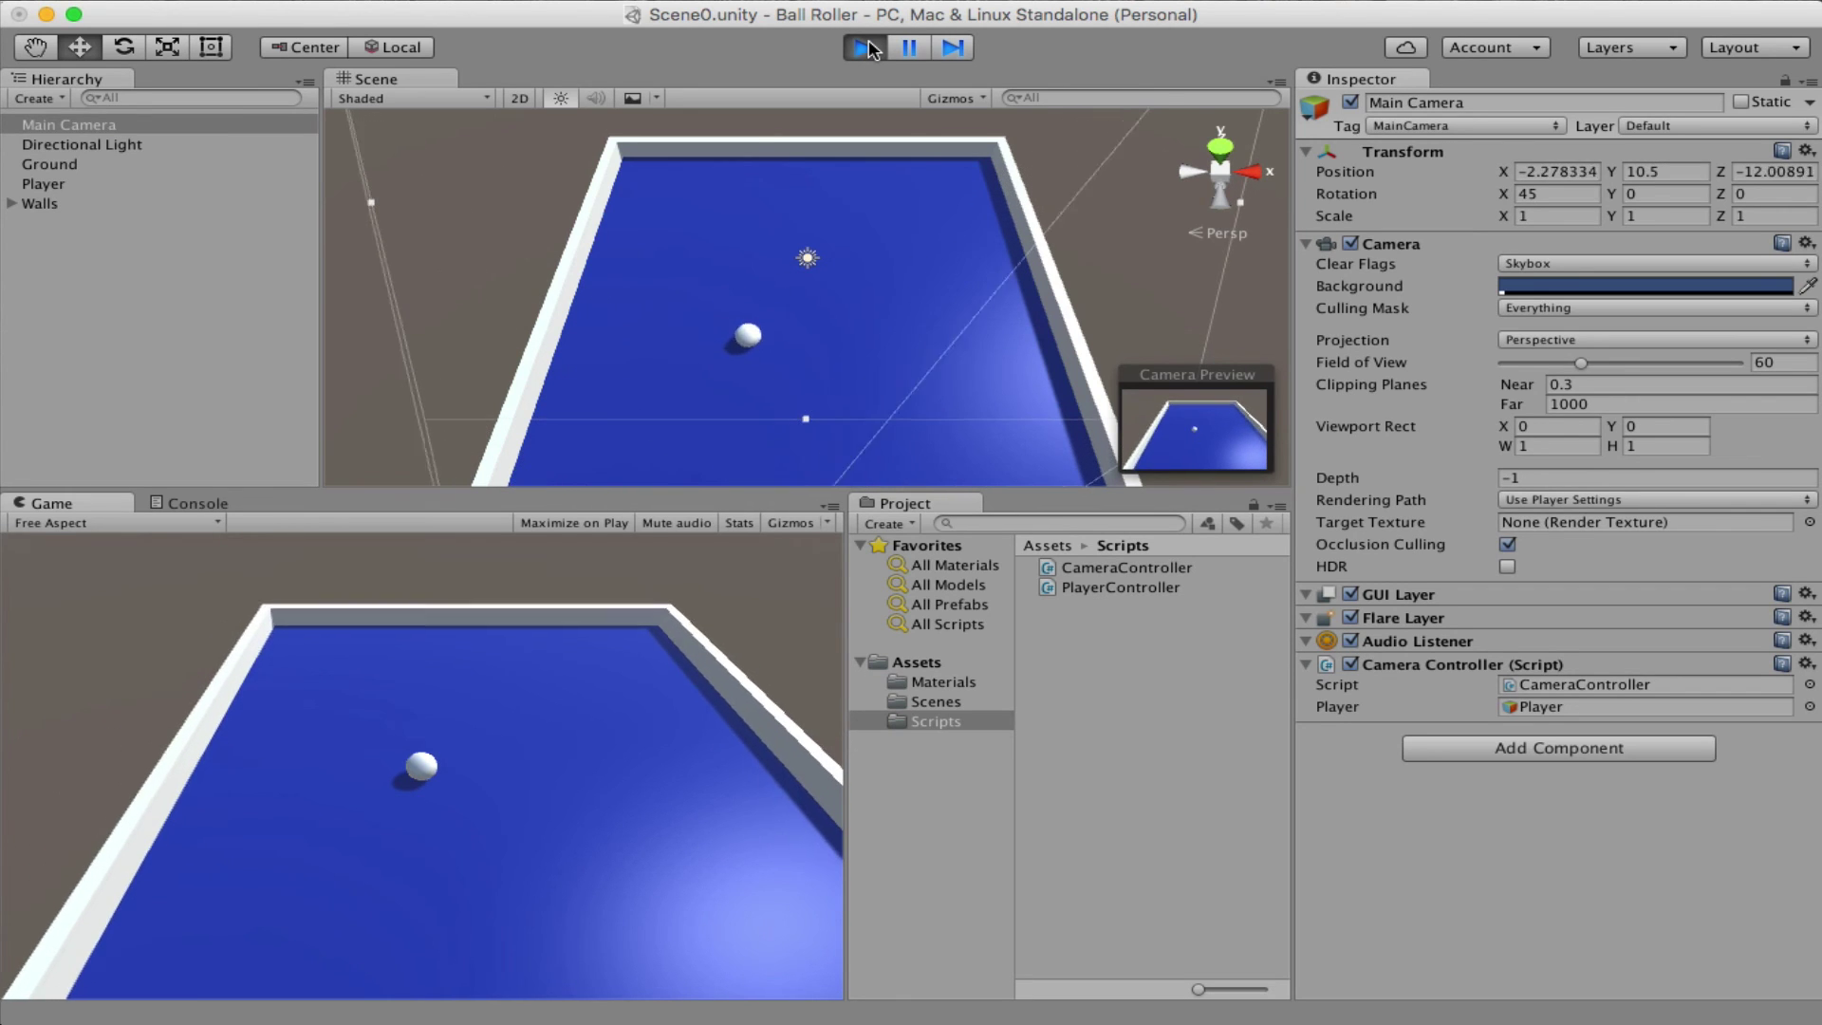
pyautogui.press('Down')
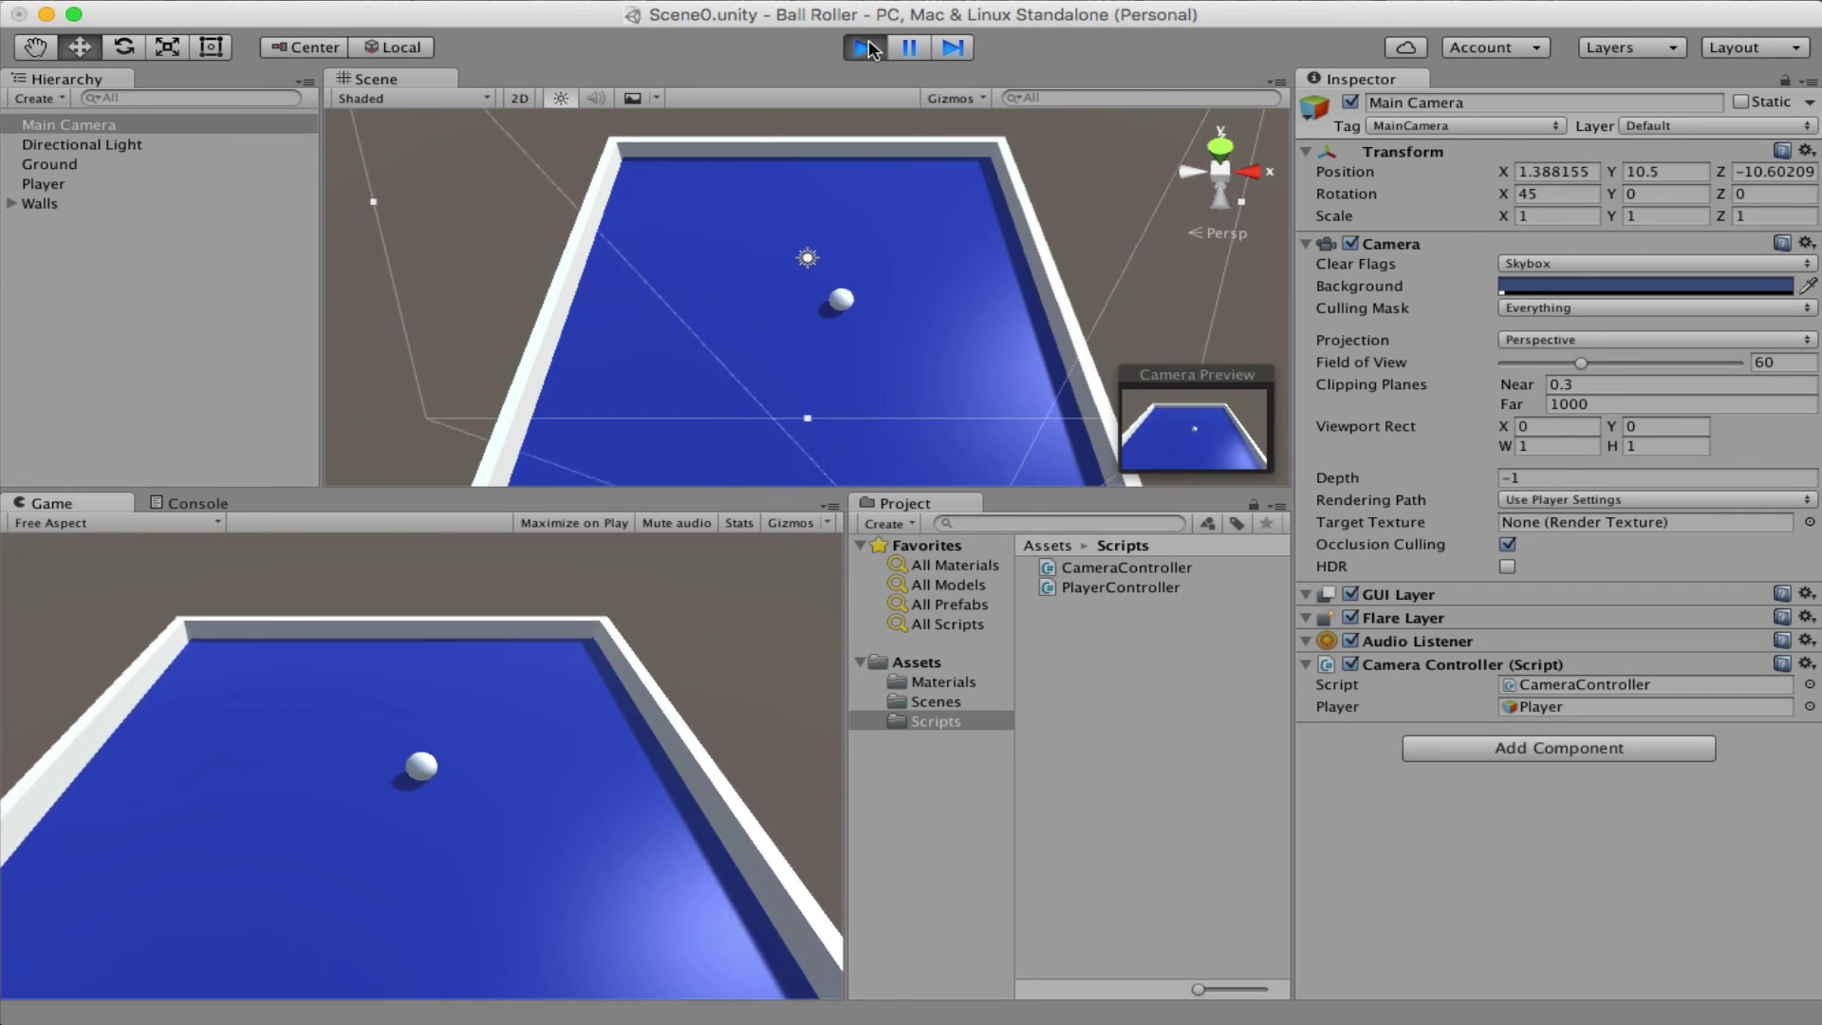
pyautogui.click(864, 48)
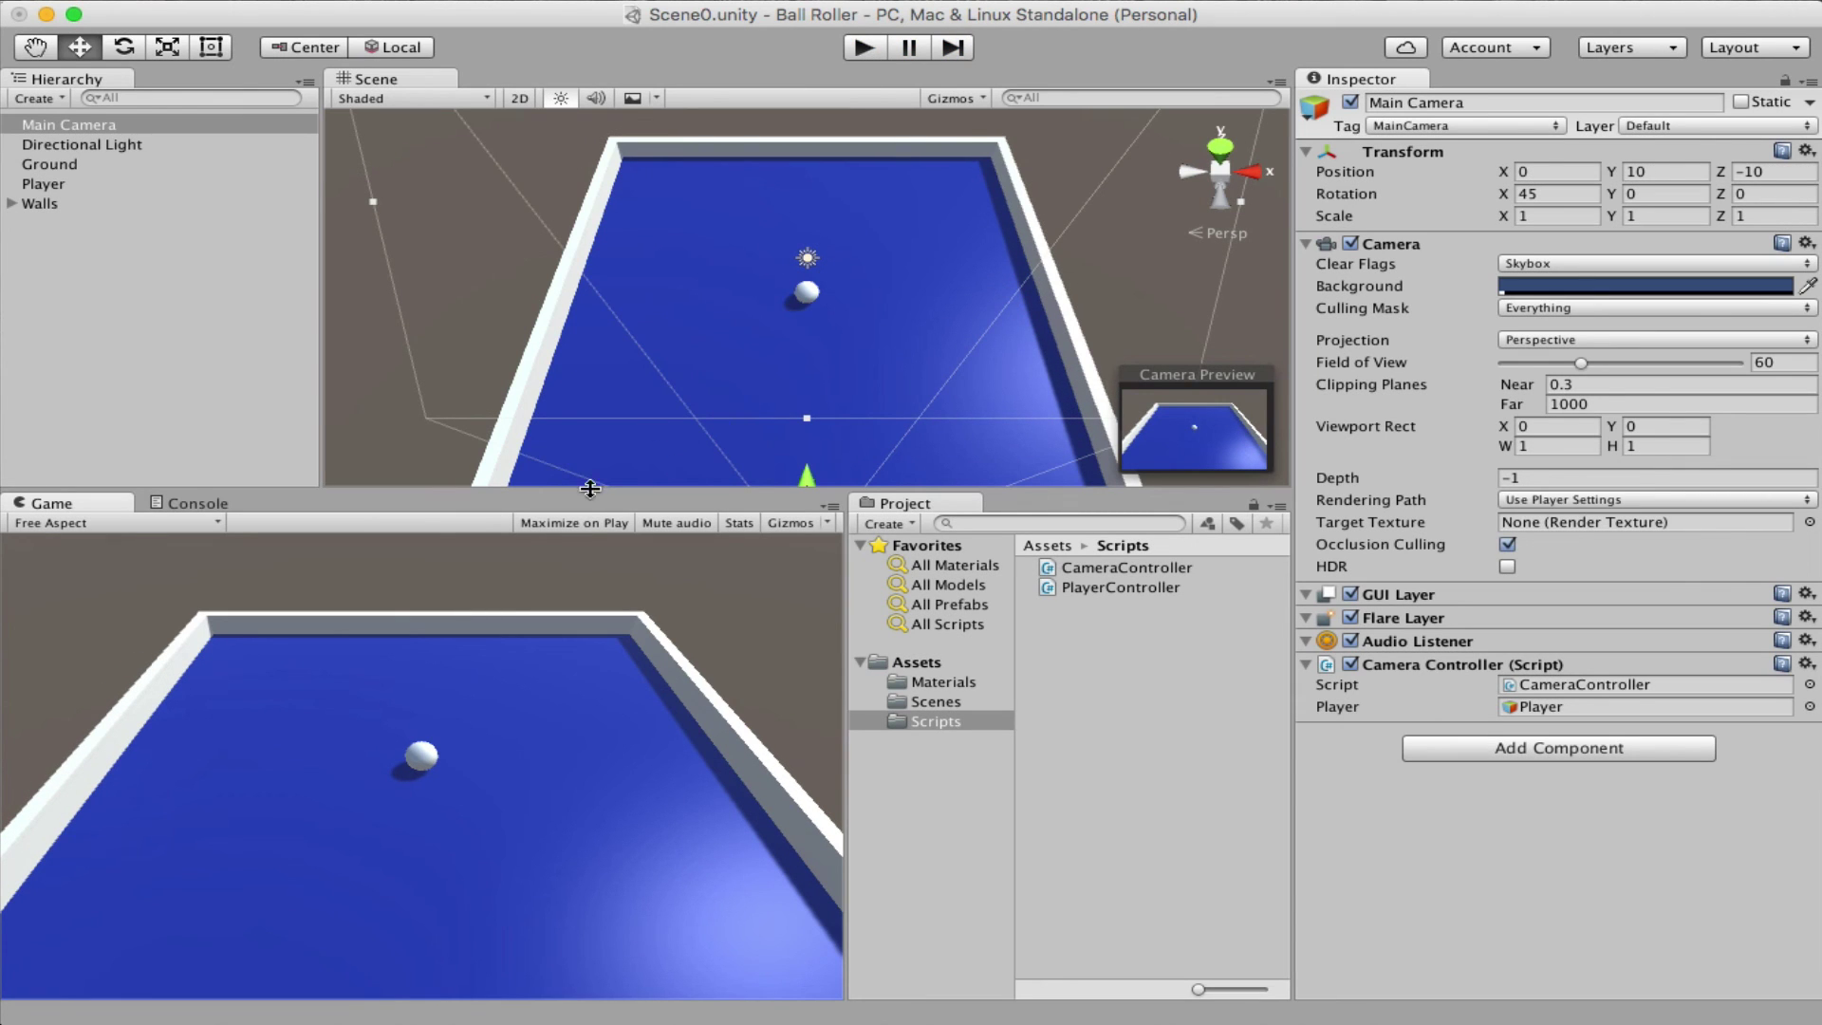
# Enable Maximize on Play, then play-test again, rolling the ball in all directions, and stop.
pyautogui.click(588, 523)
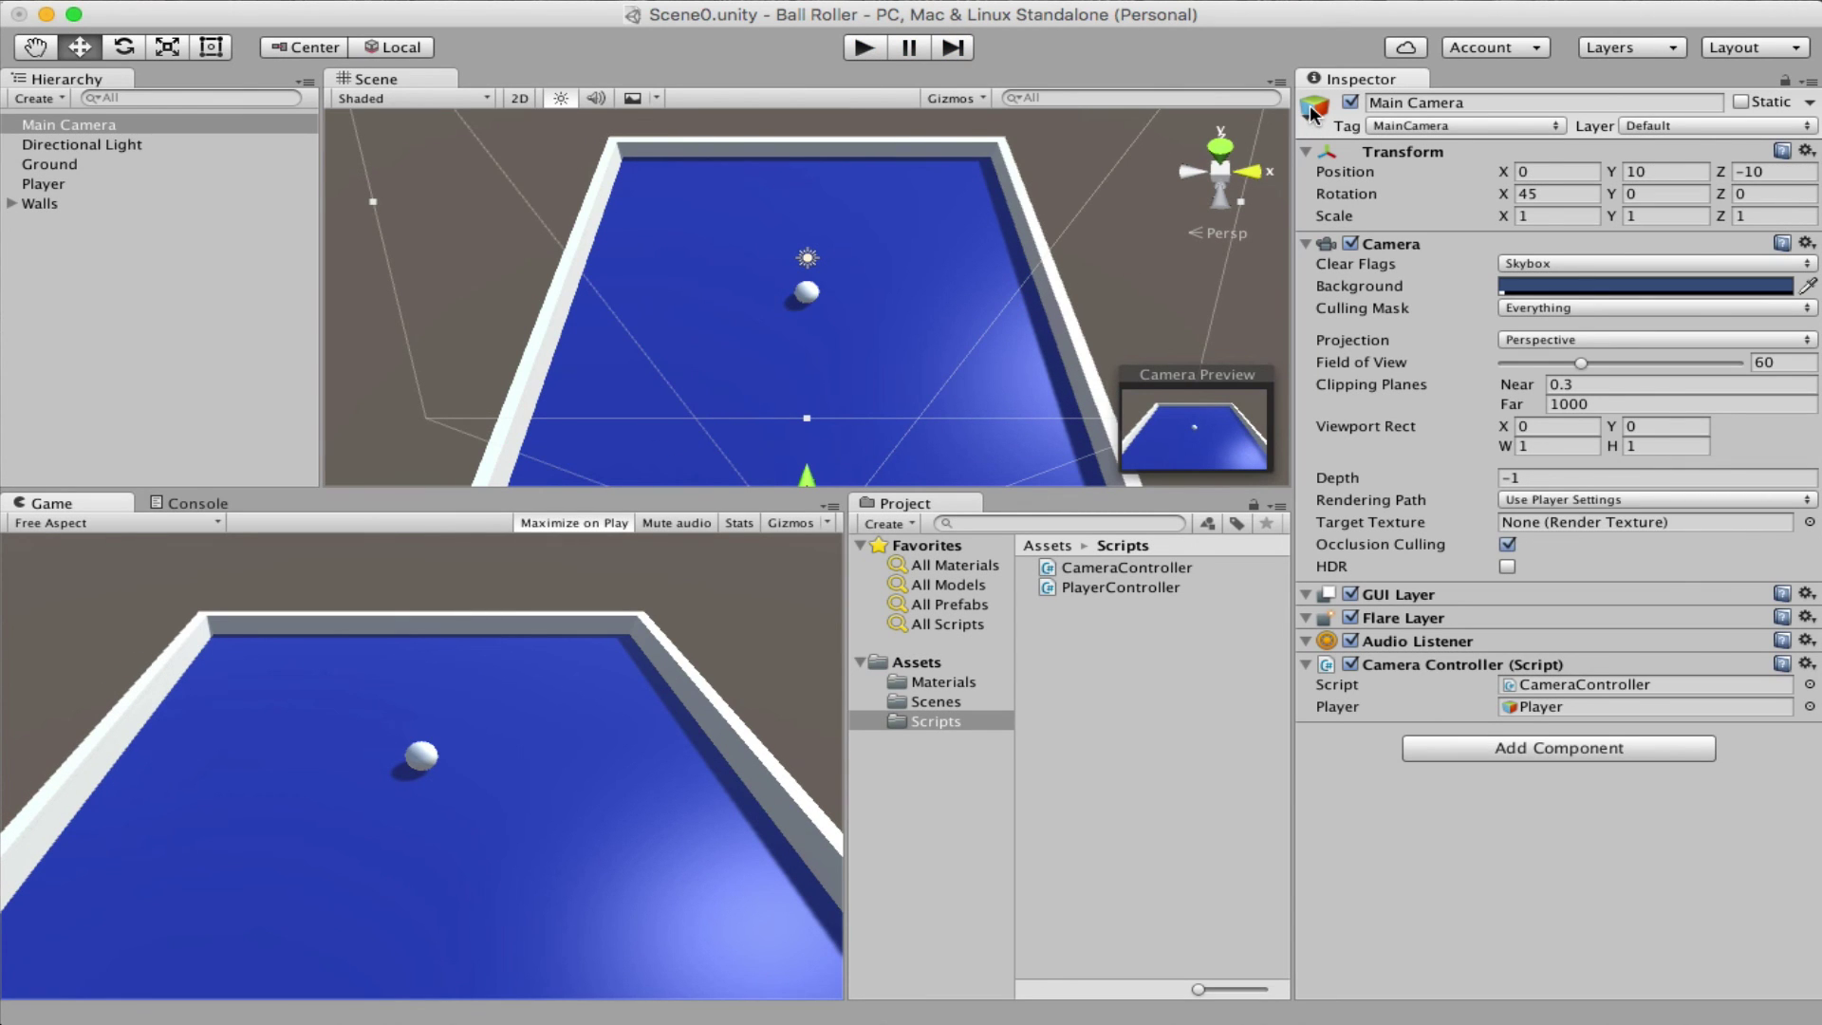
pyautogui.click(864, 47)
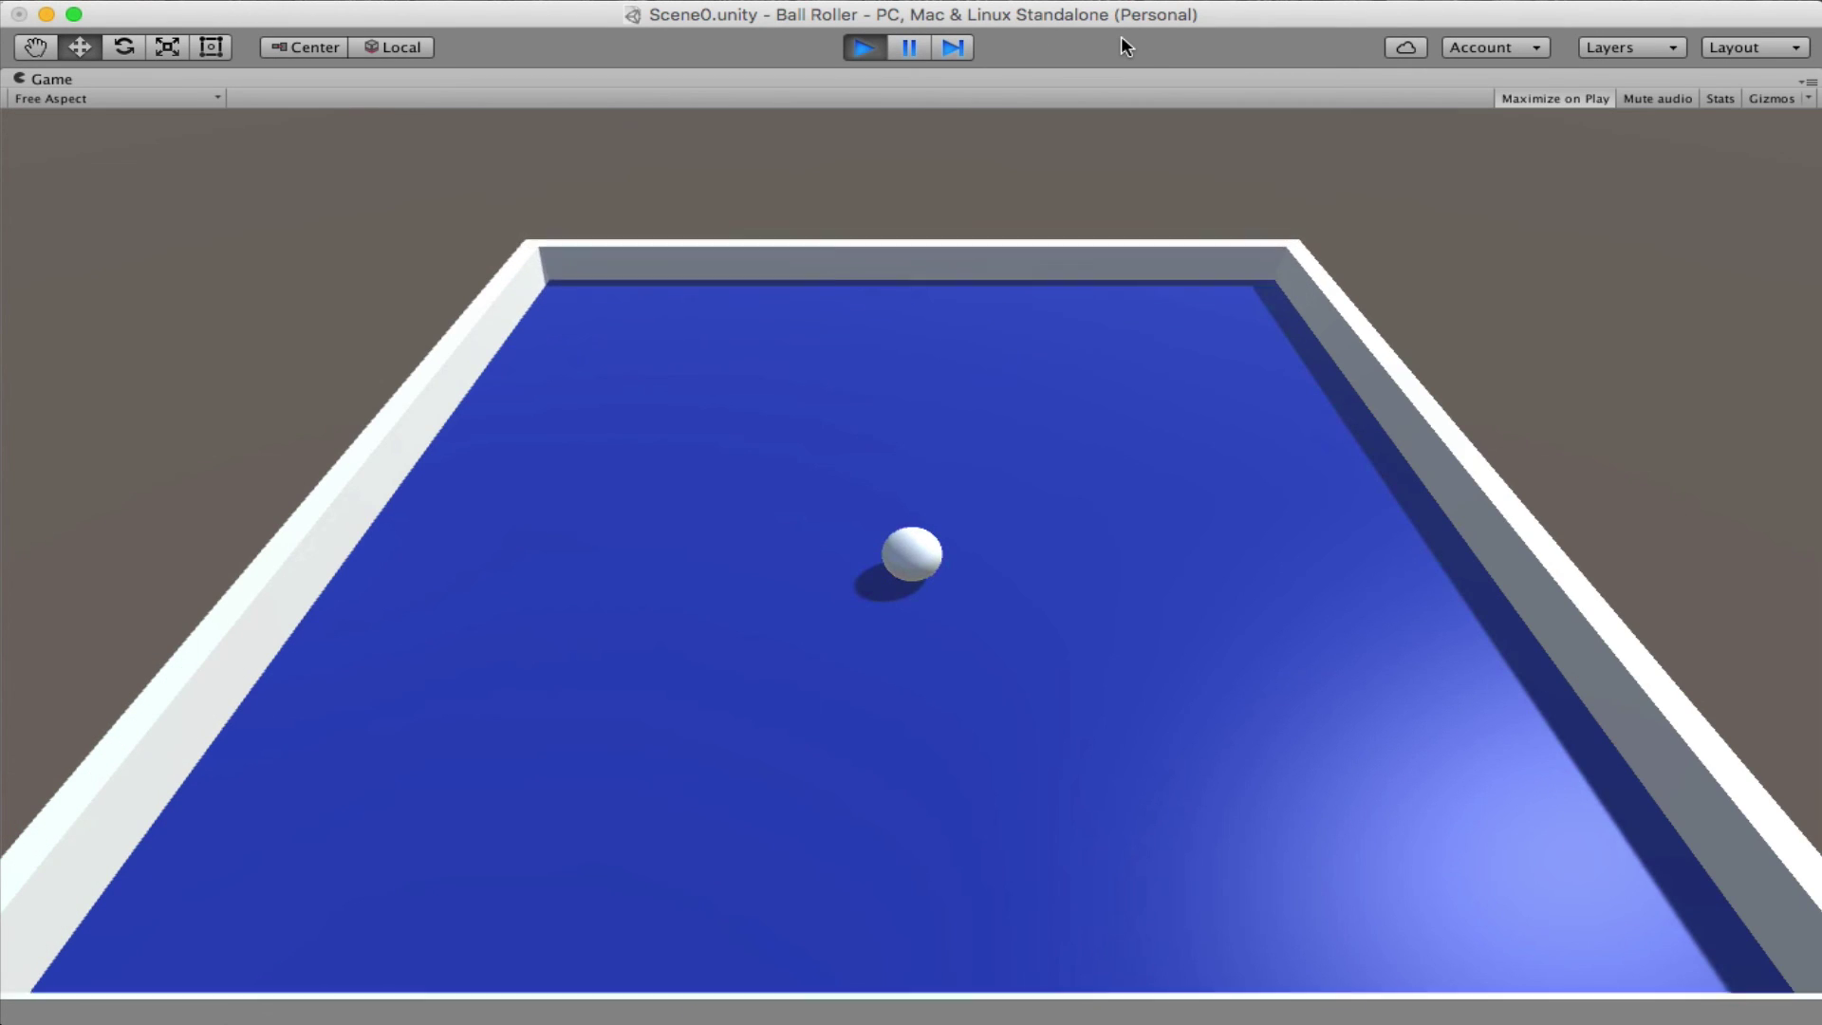
pyautogui.press('Left')
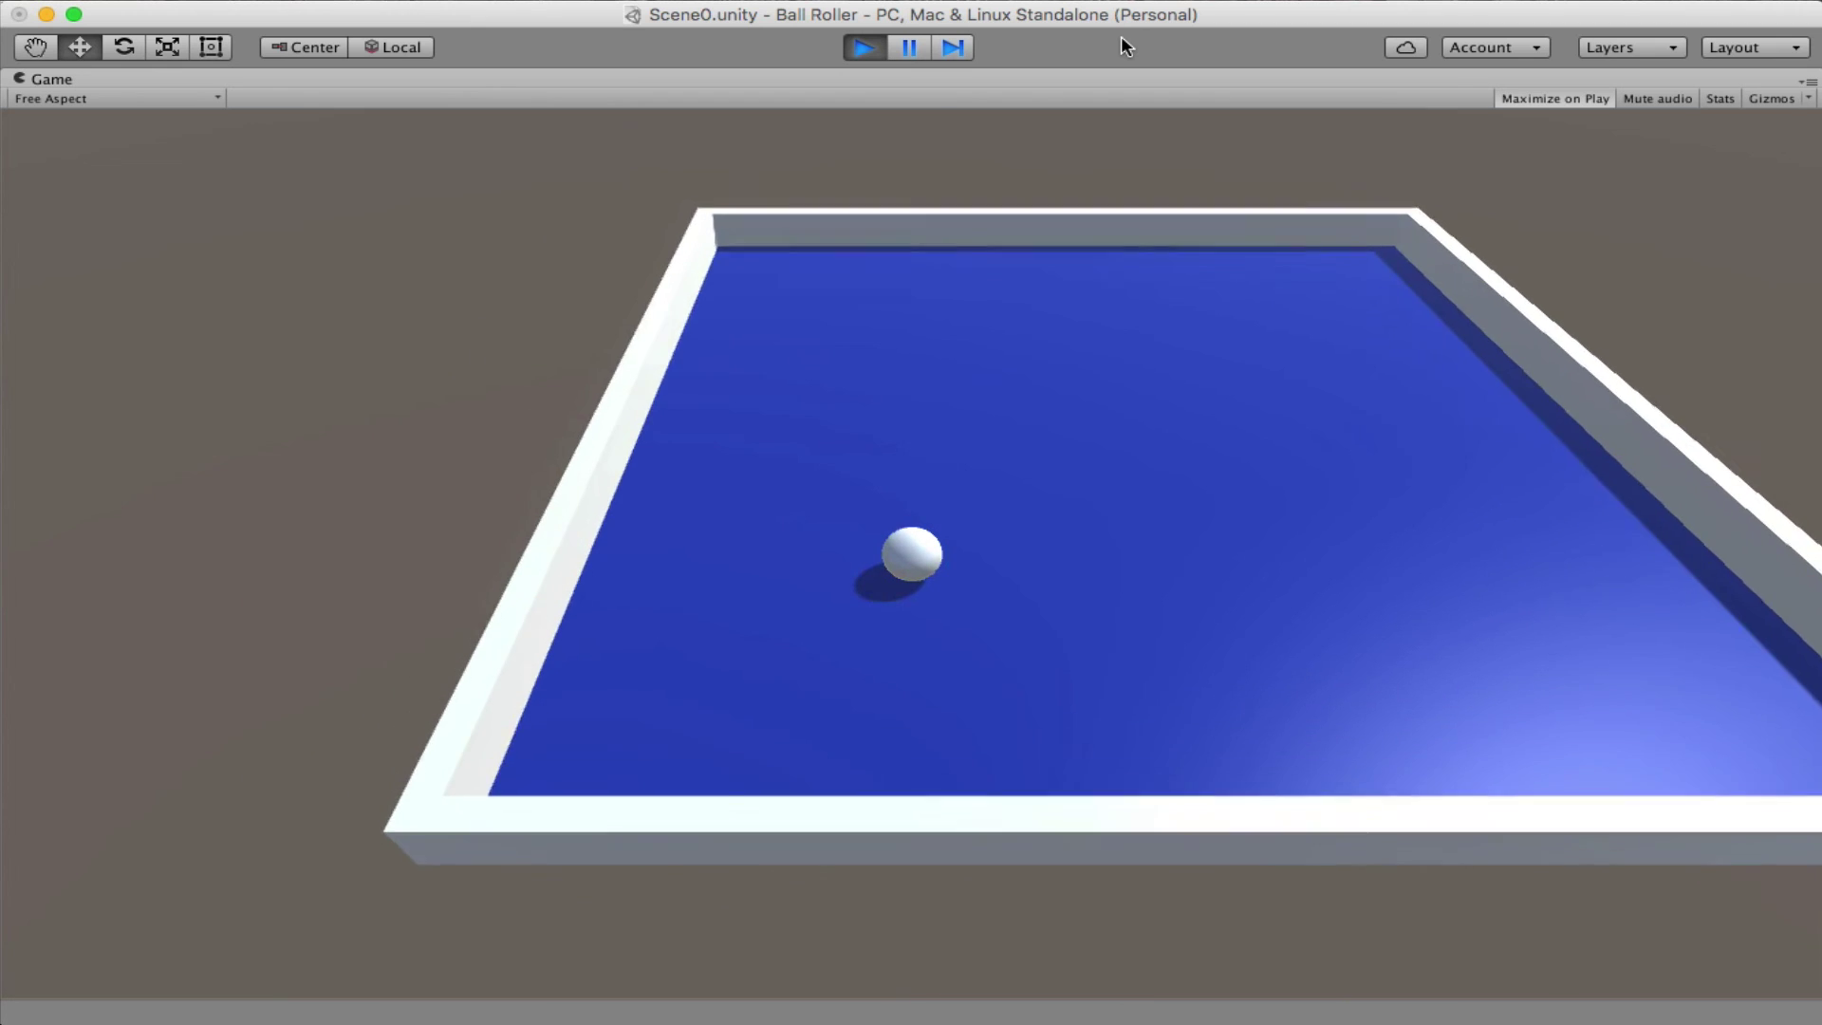
pyautogui.press('Right')
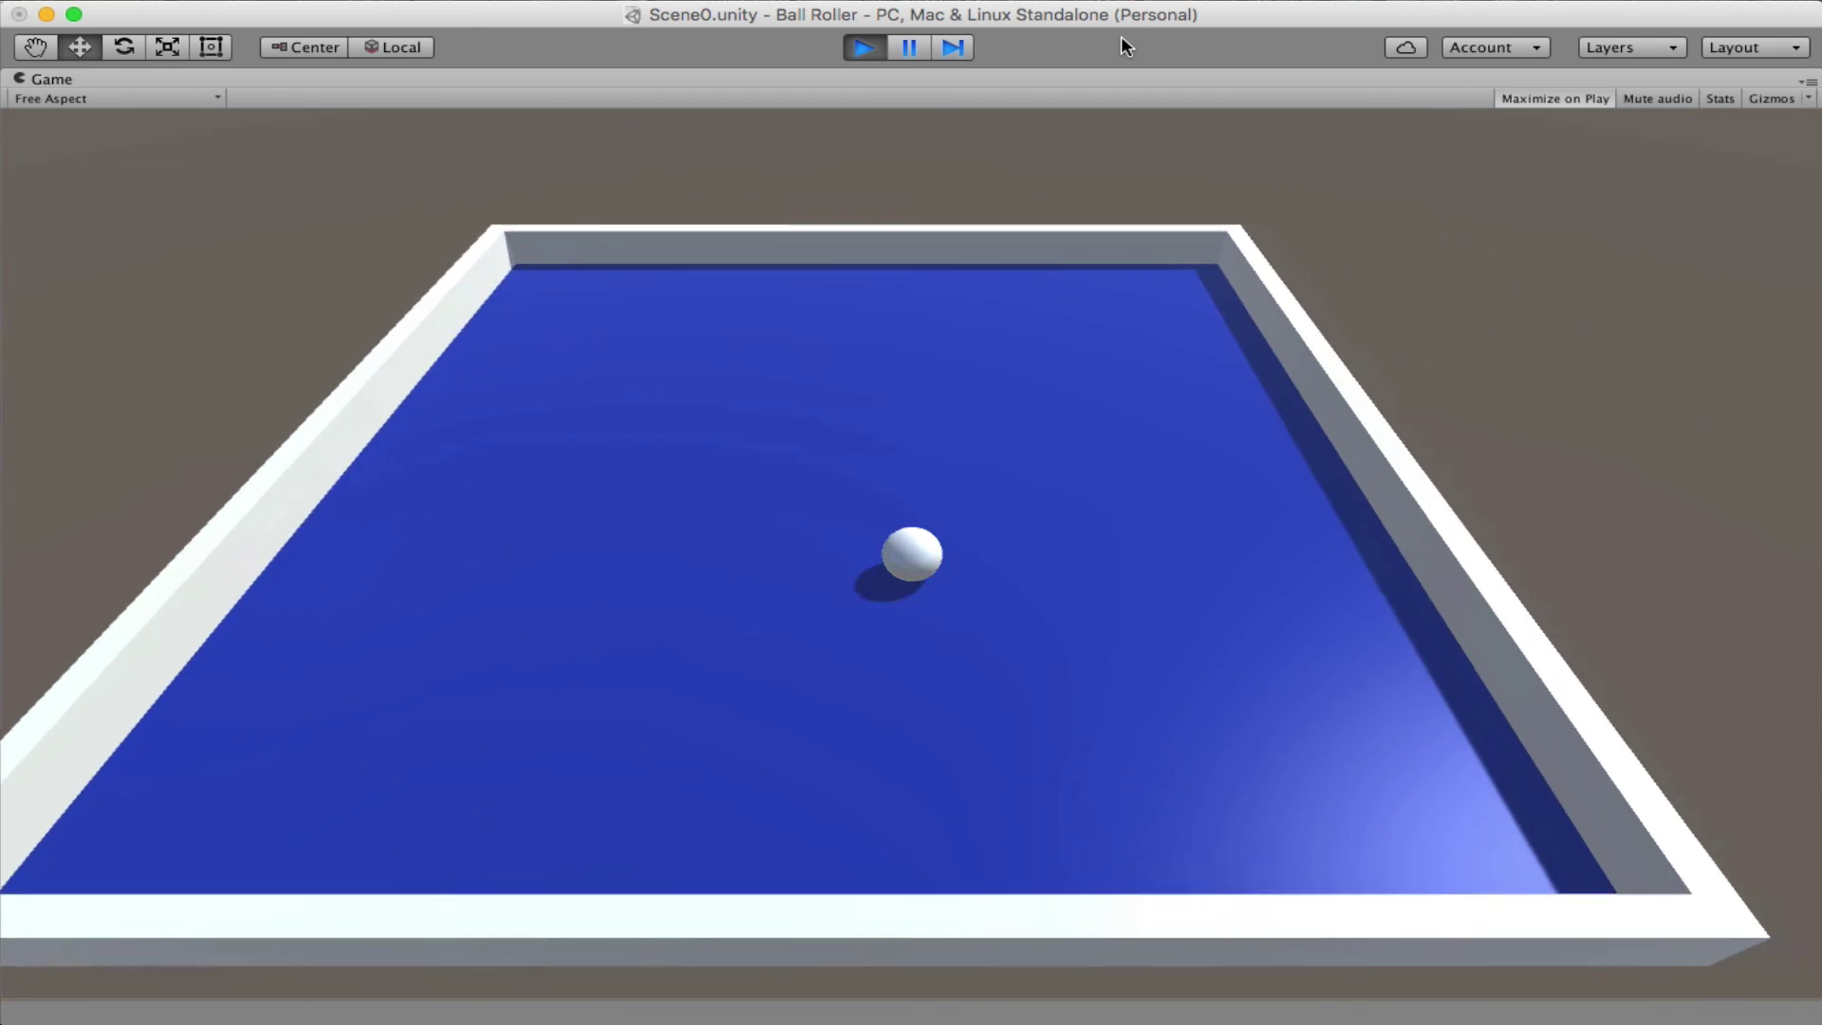
pyautogui.press('Up')
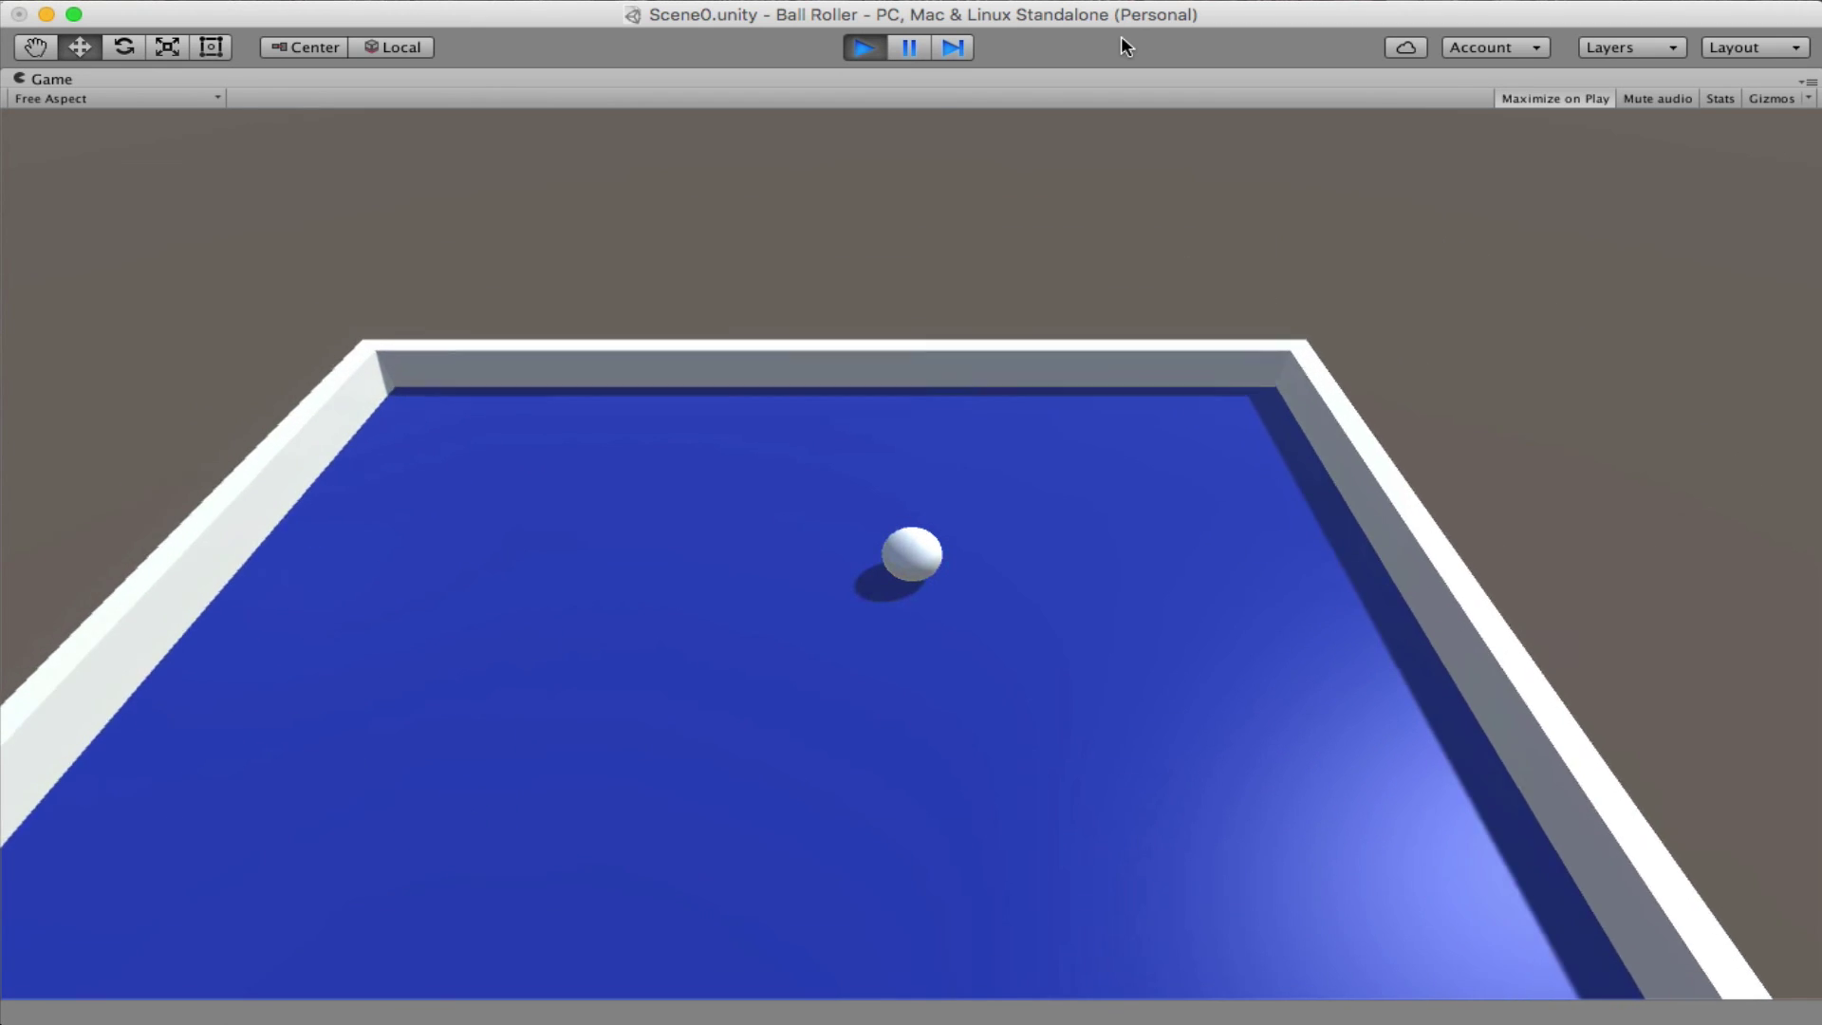
pyautogui.press('Down')
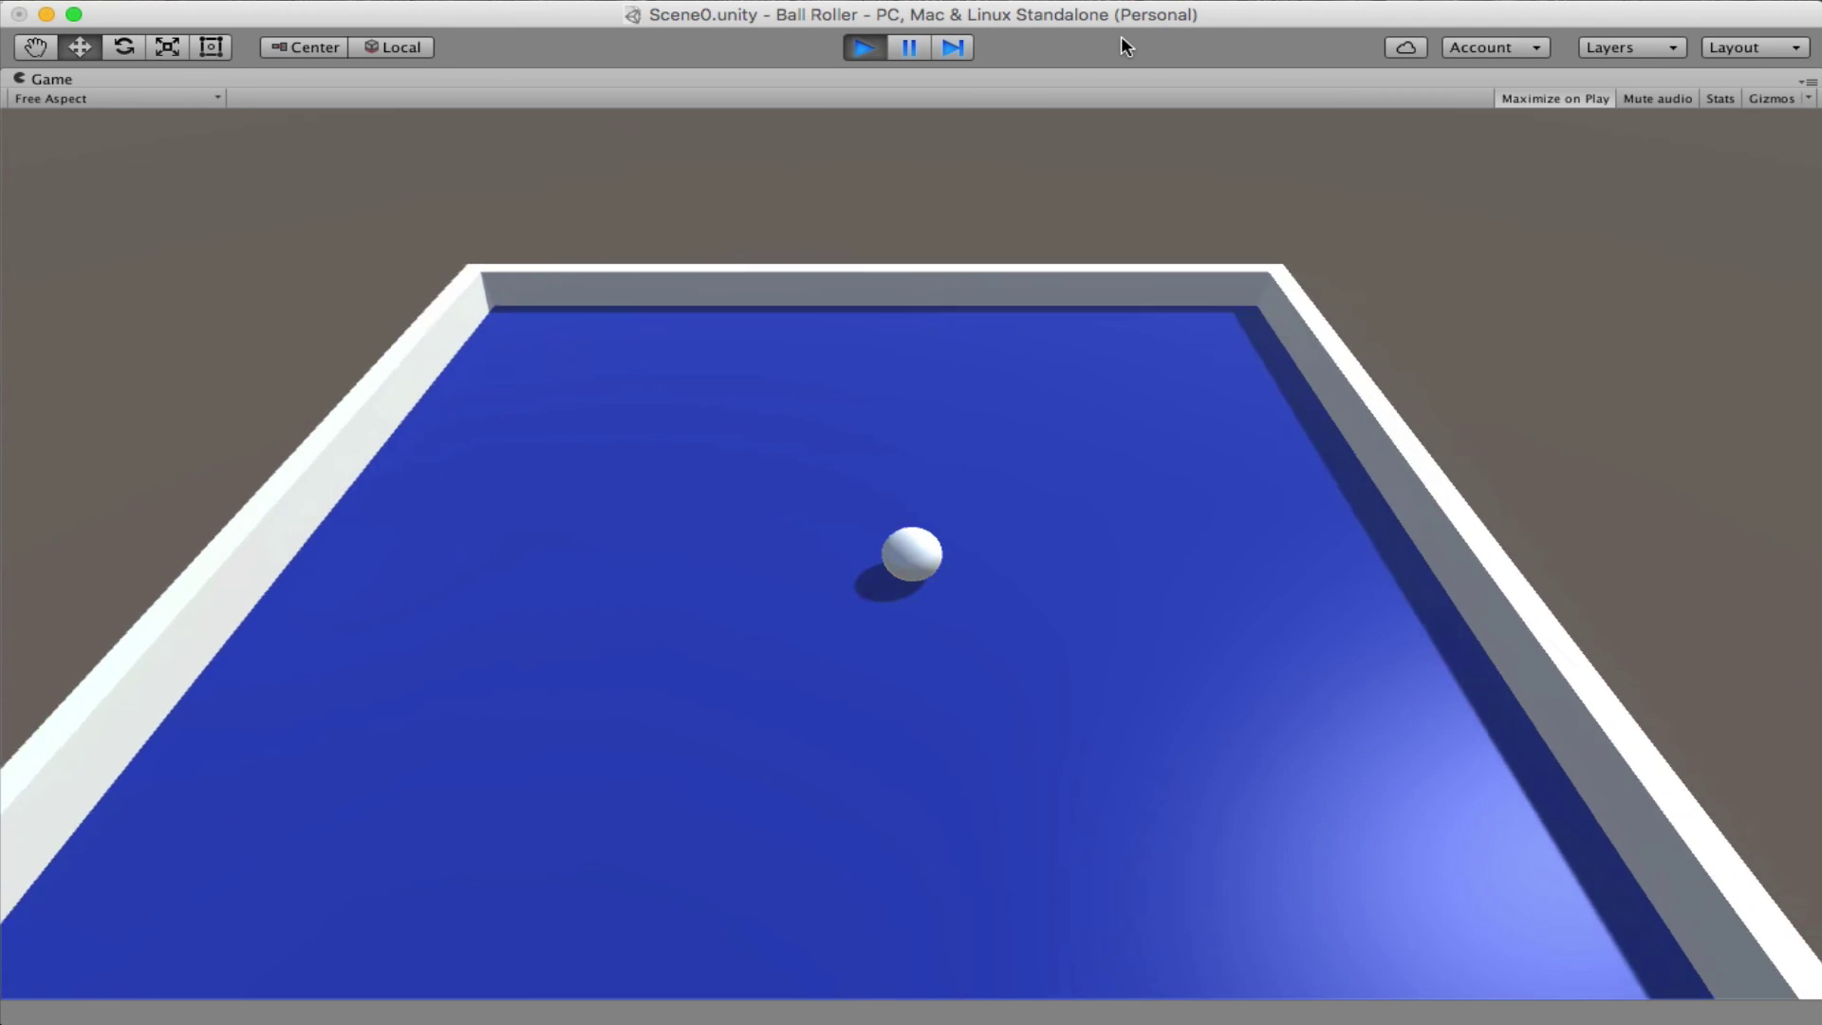
pyautogui.press('Left')
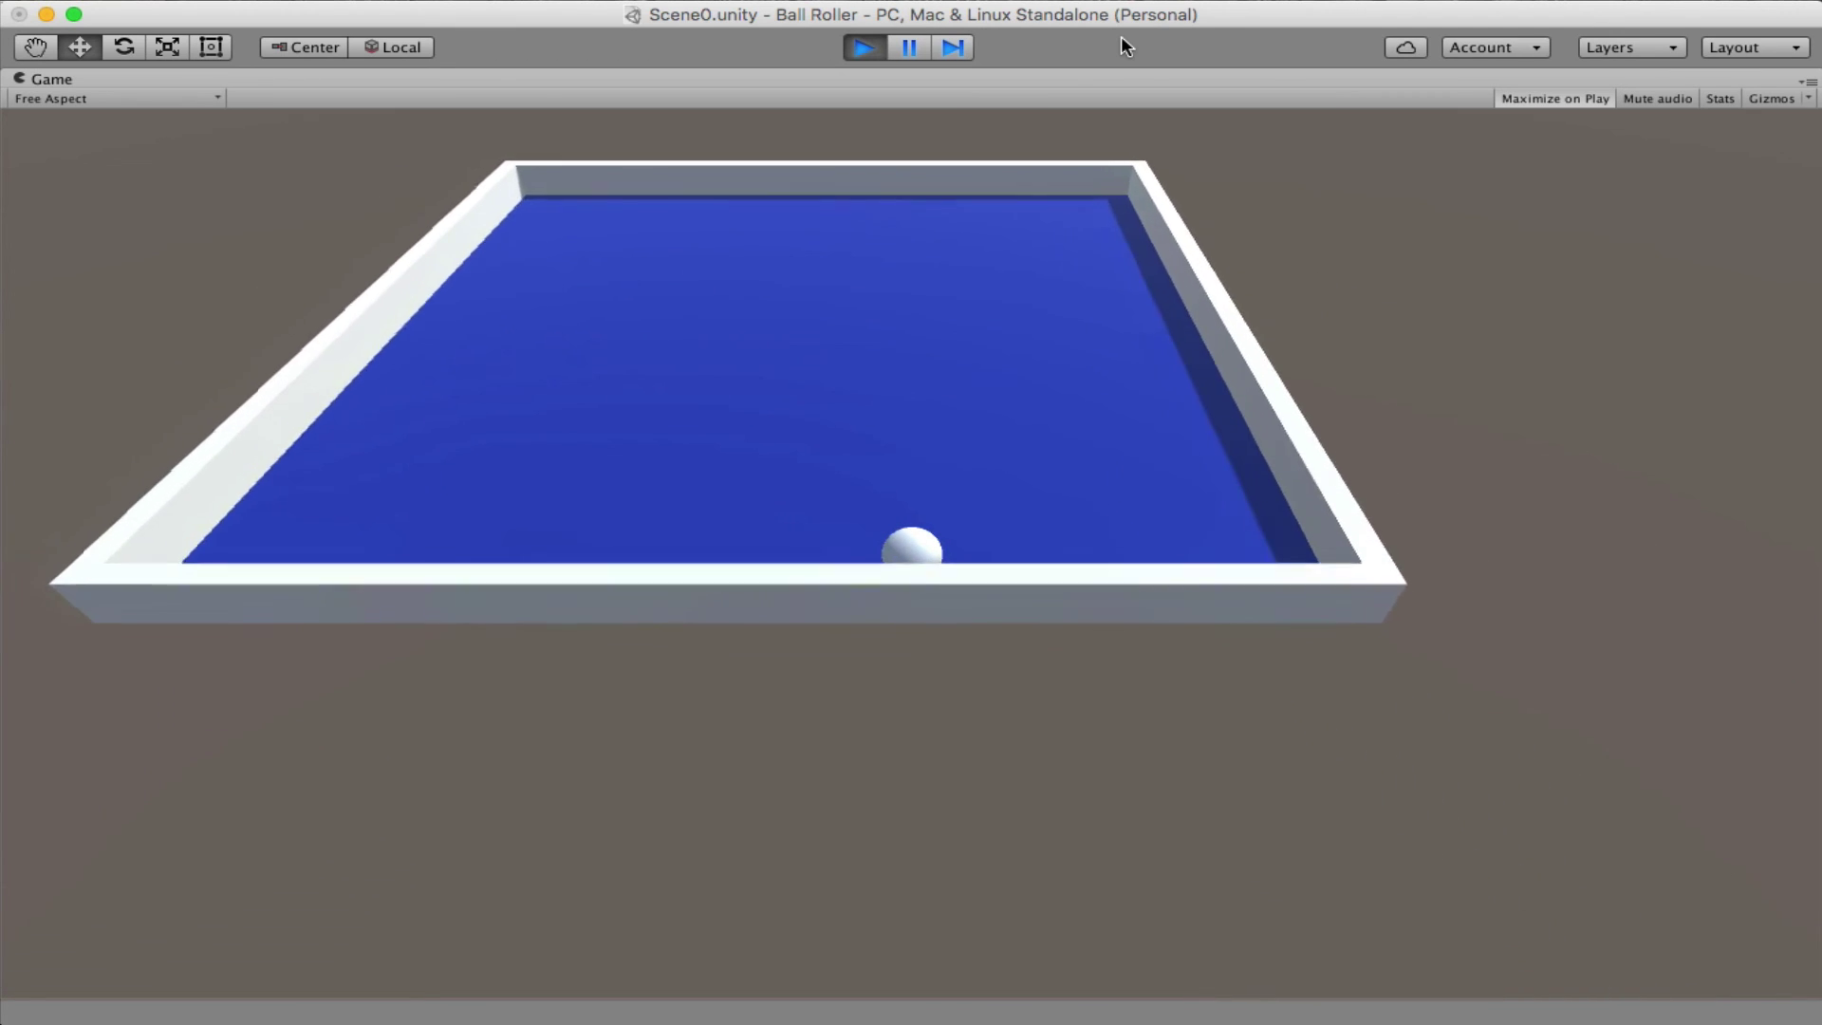
pyautogui.press('Up')
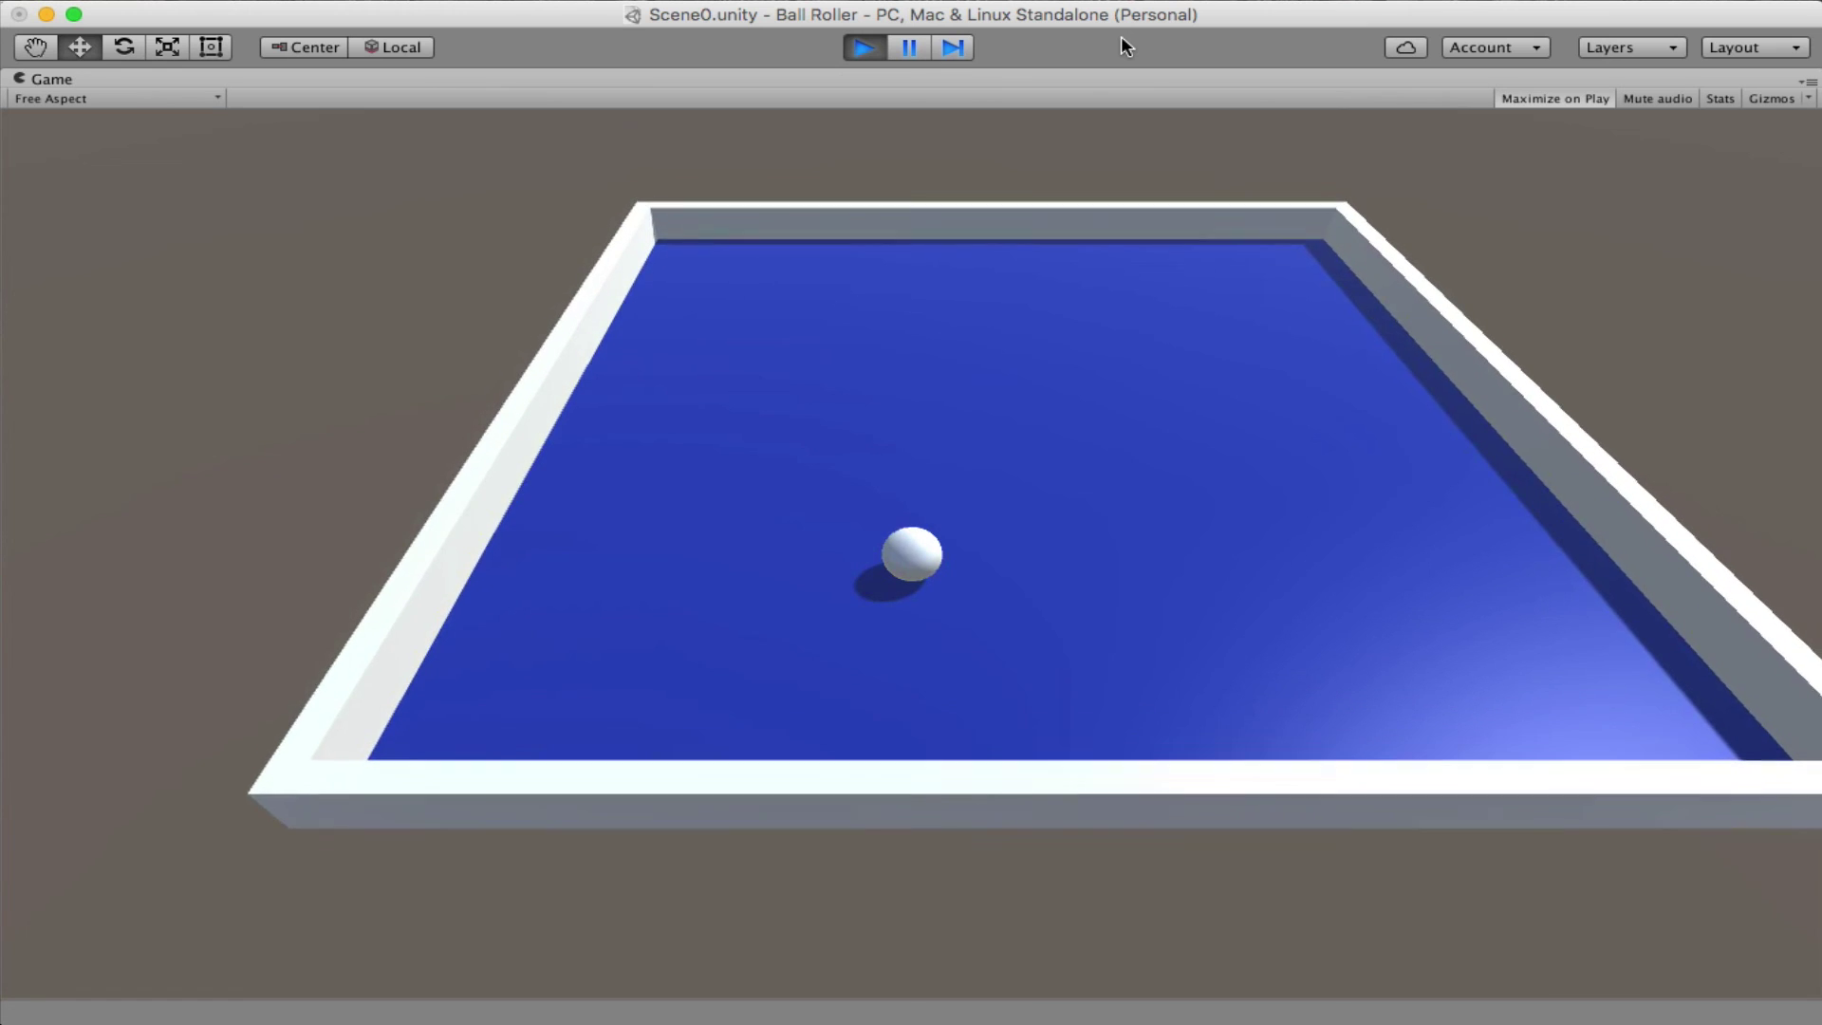
pyautogui.press('Right')
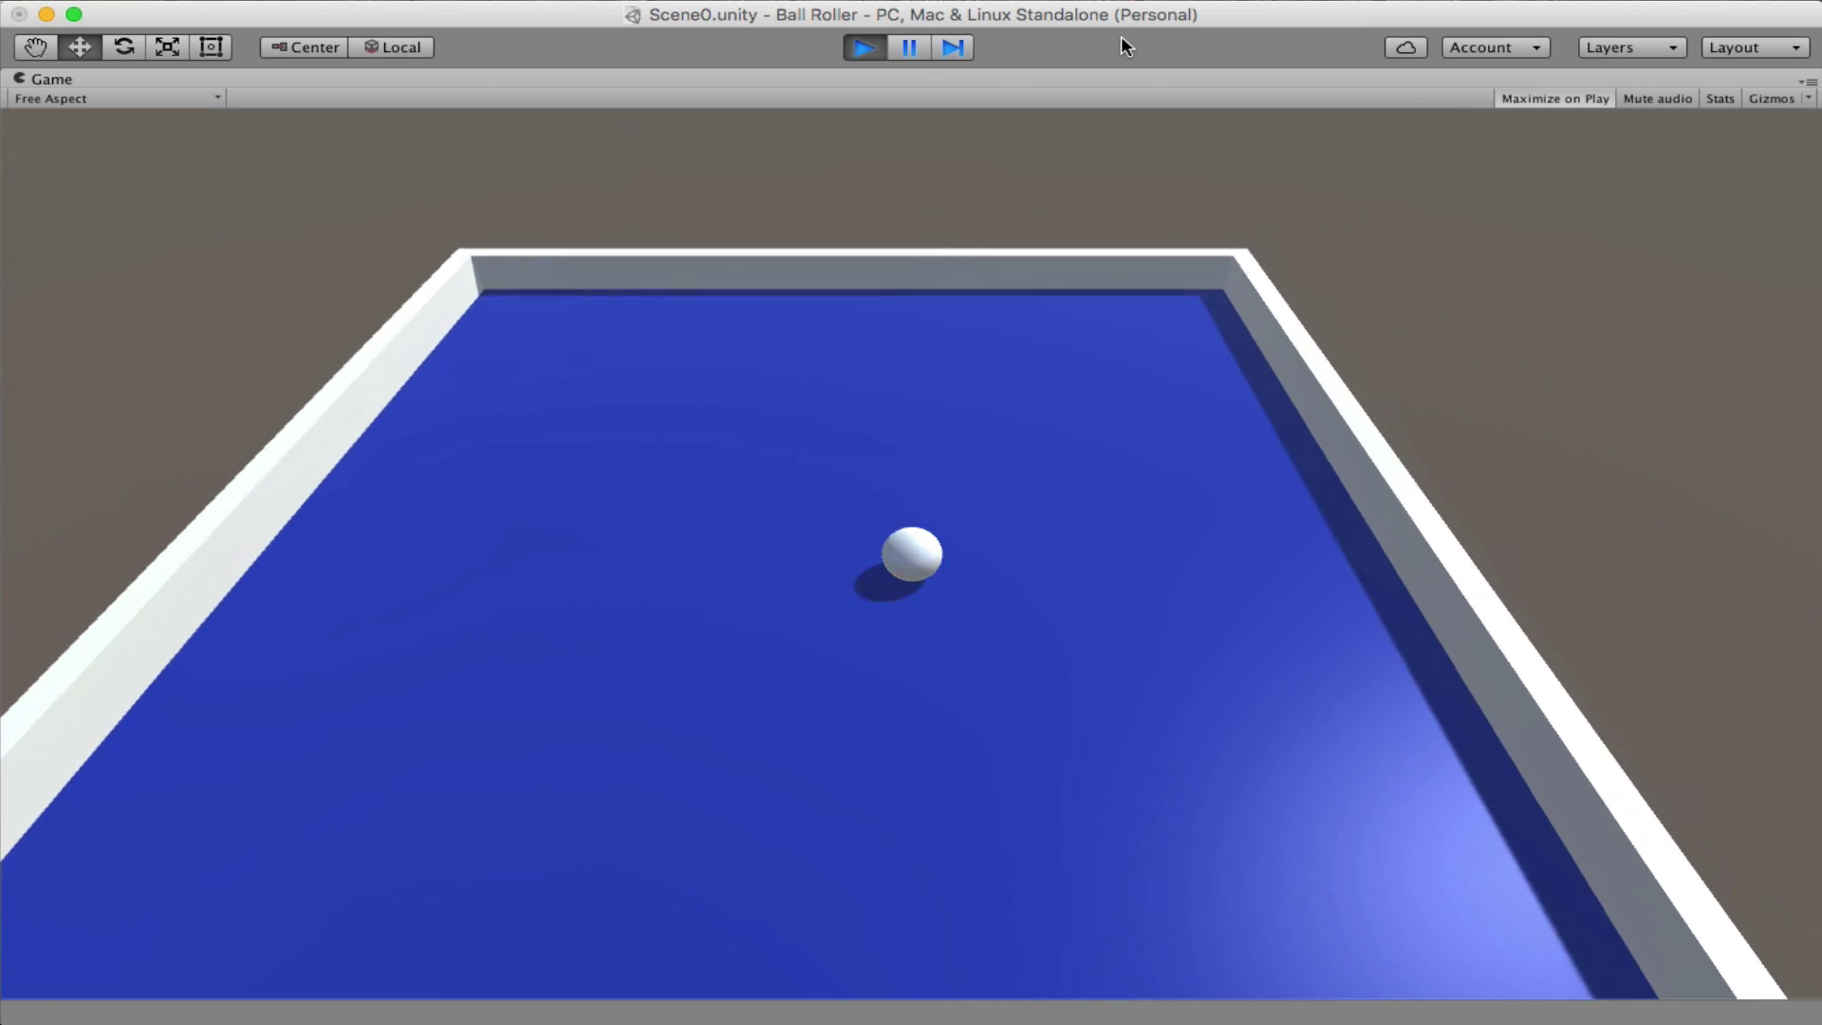
pyautogui.press('Left')
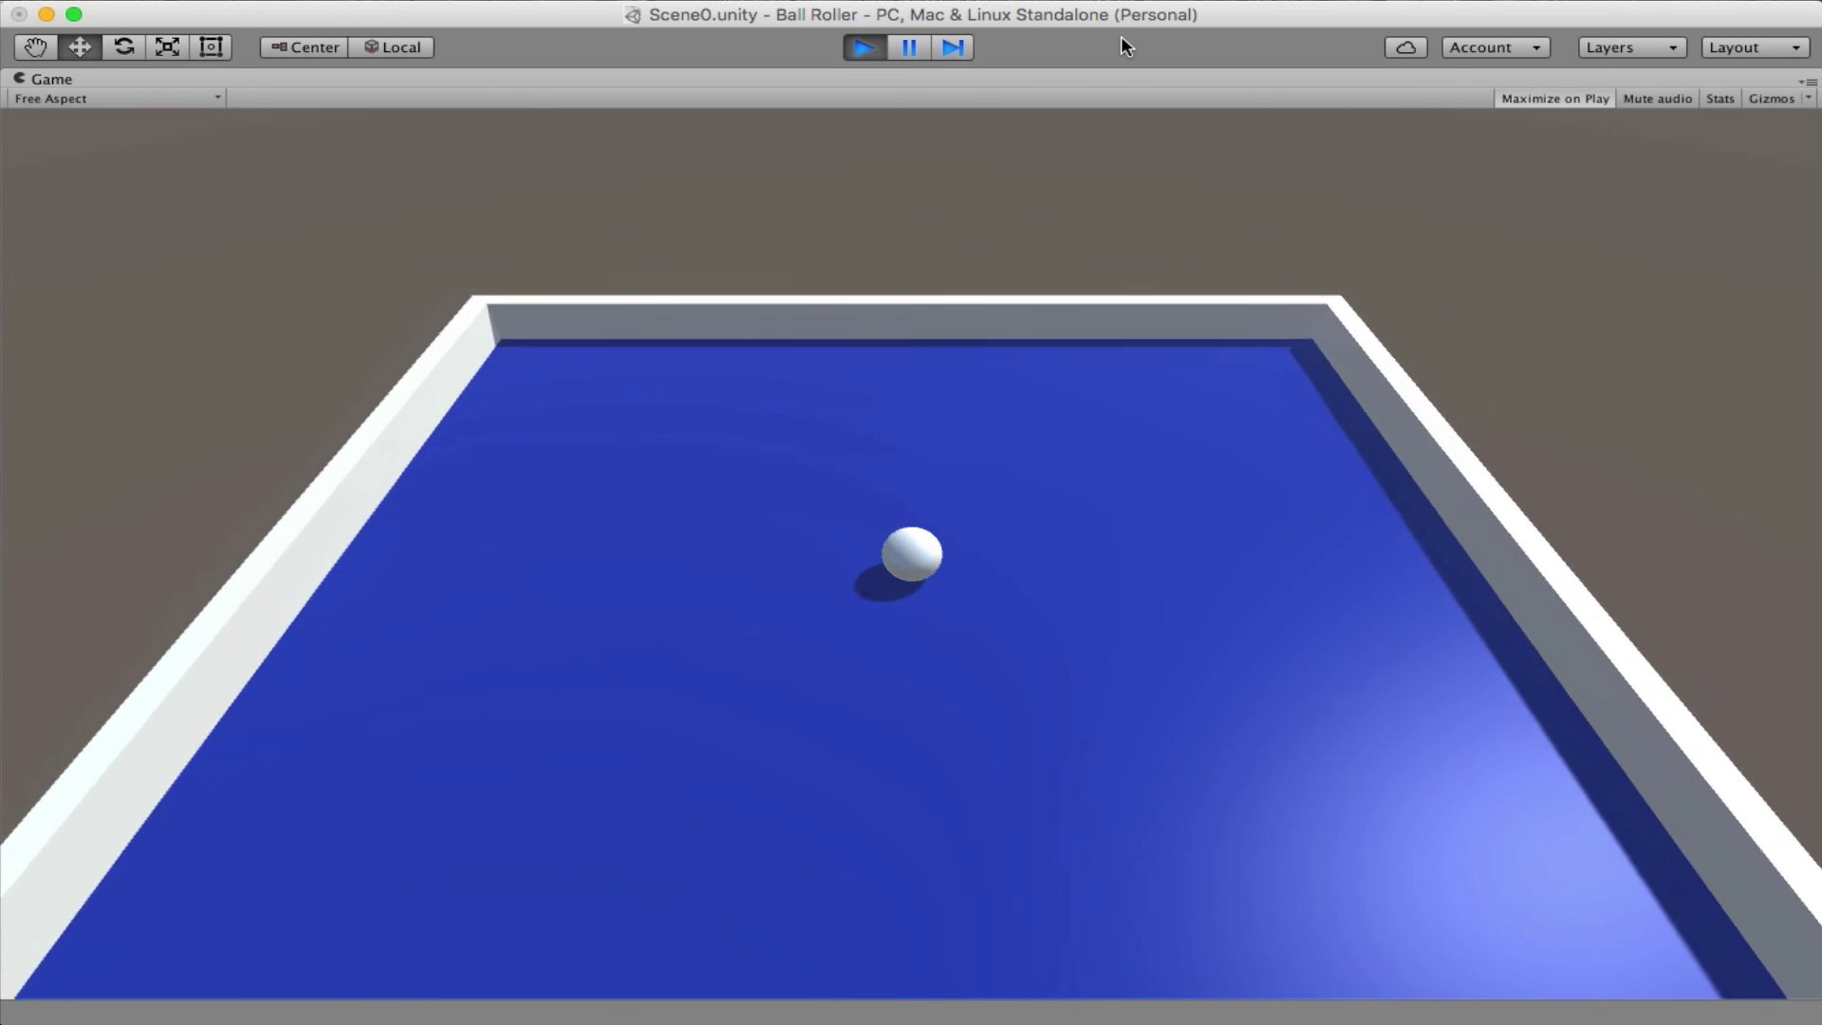
pyautogui.press('Right')
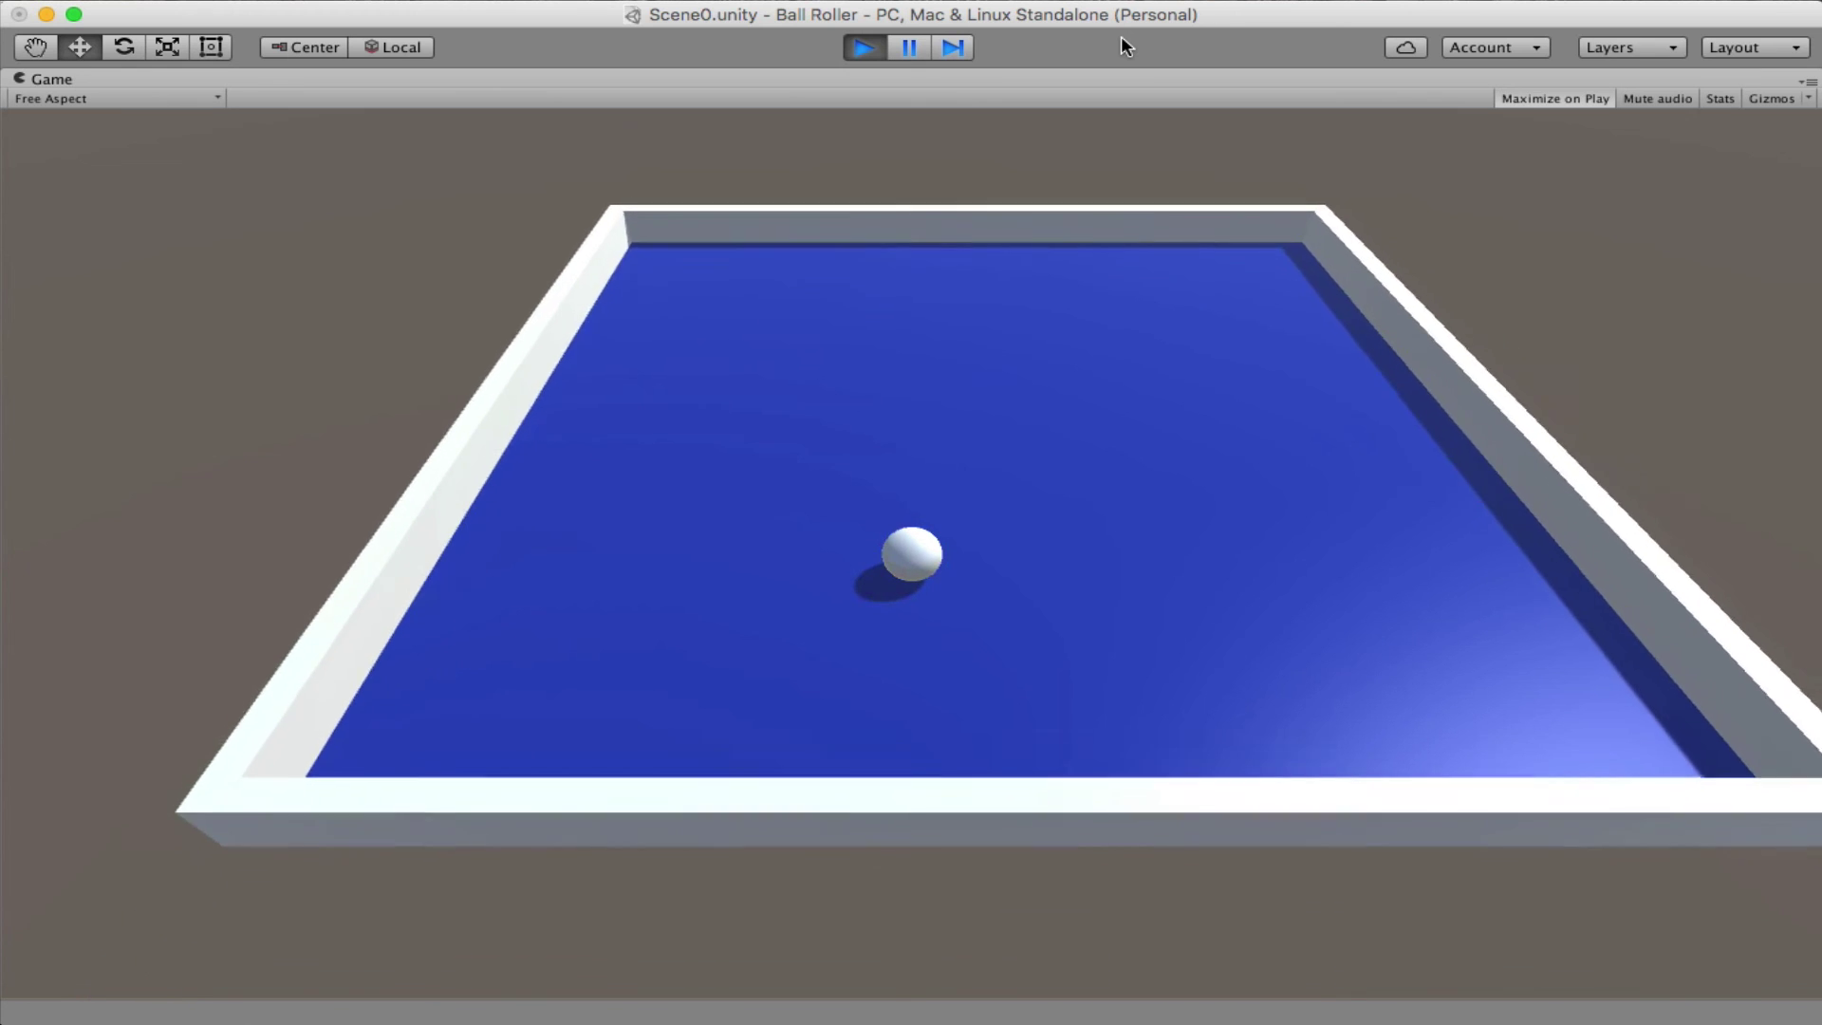
pyautogui.press('Up')
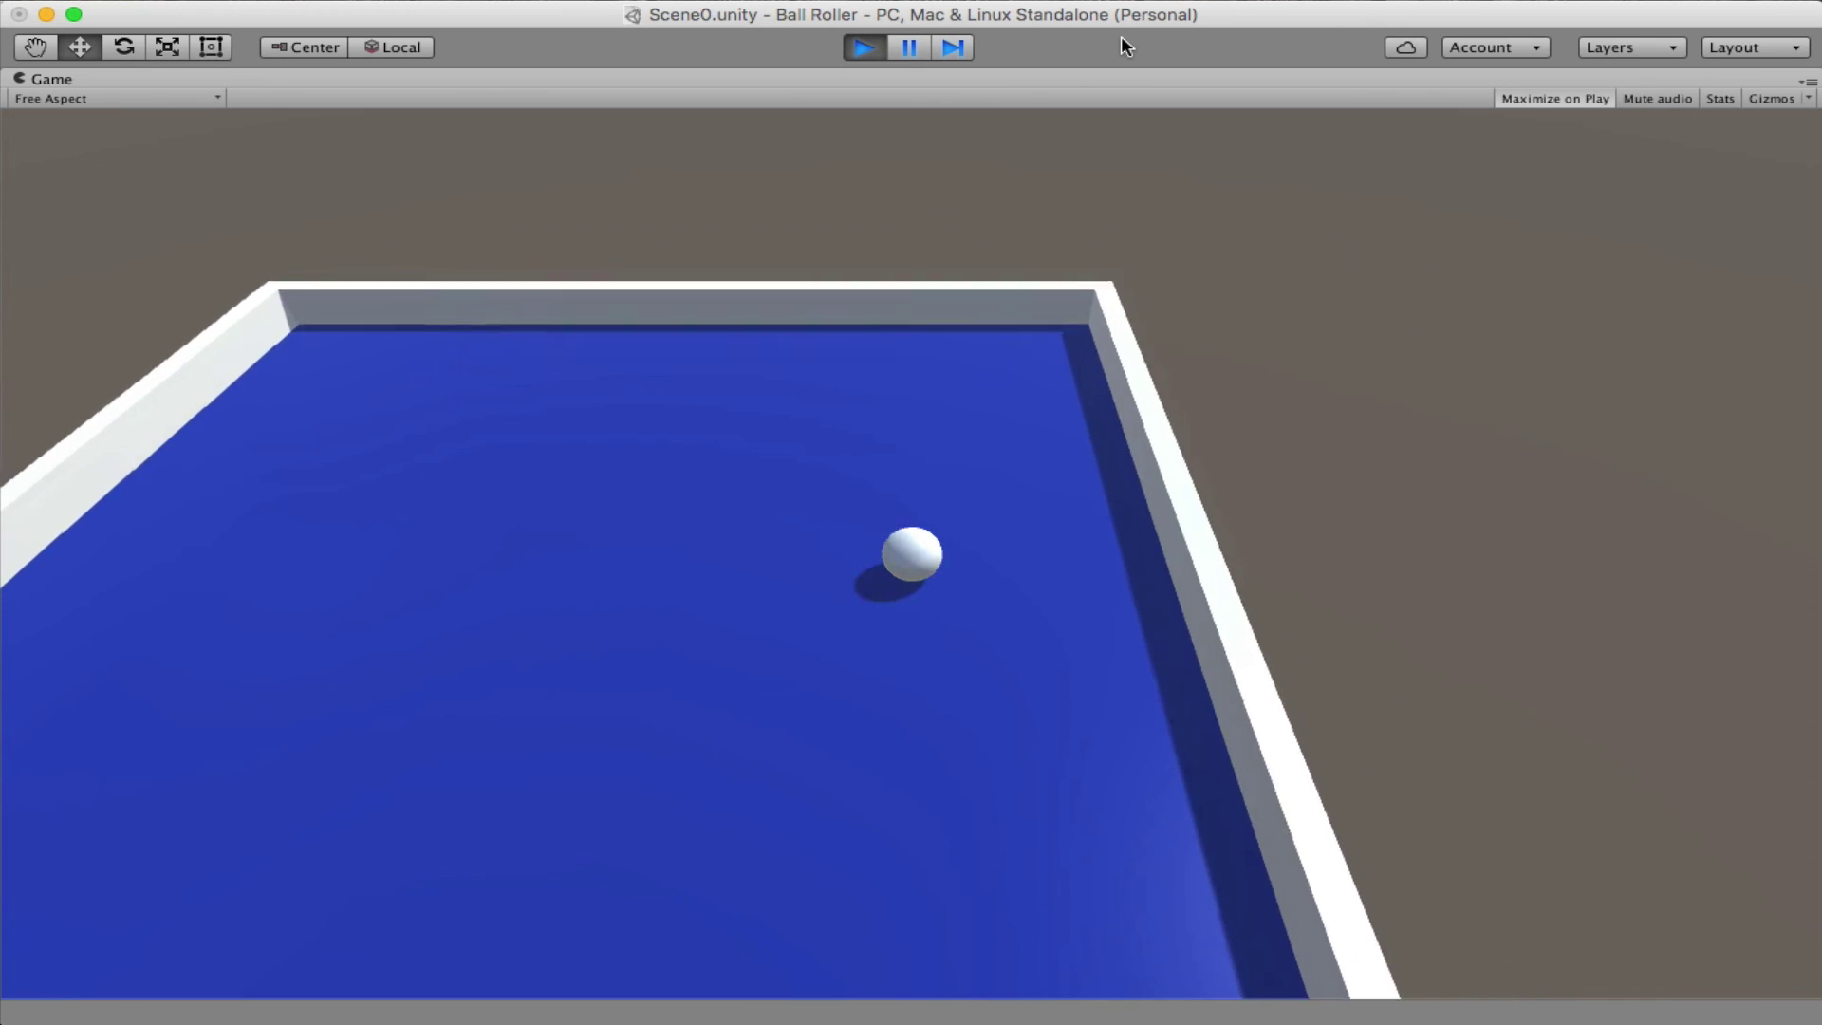
pyautogui.press('Left')
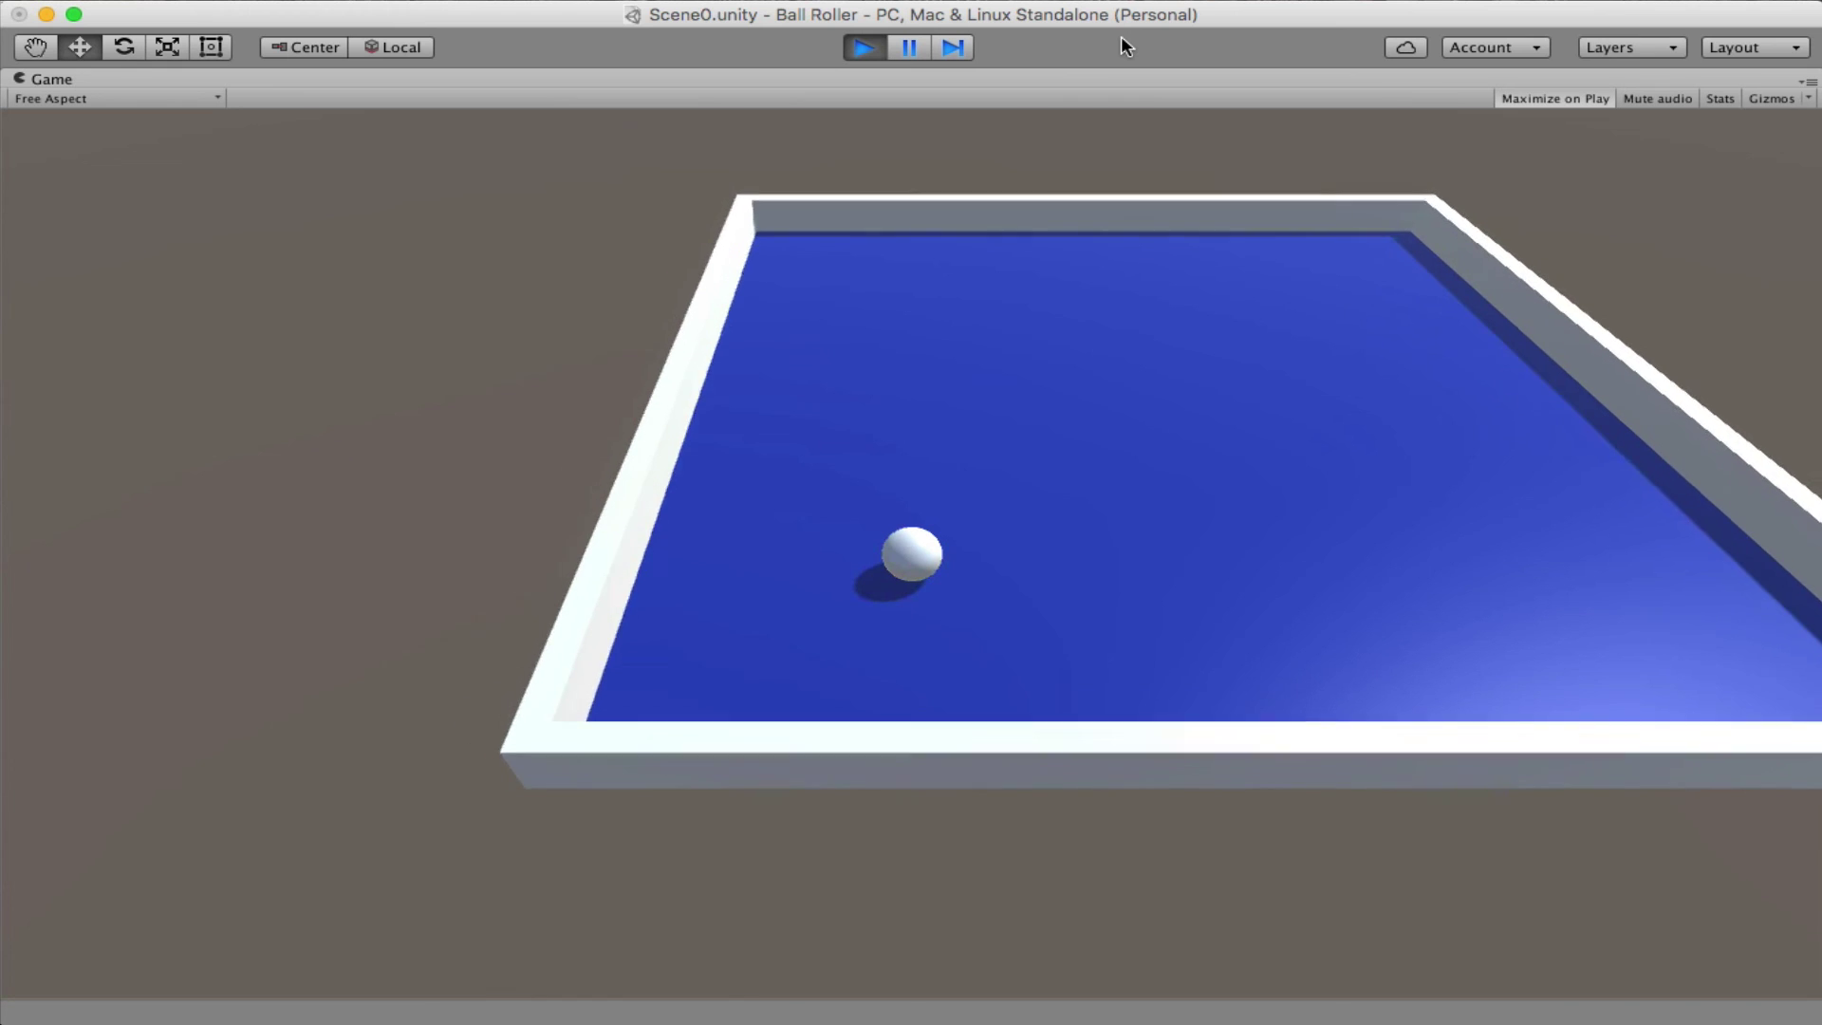
pyautogui.press('Right')
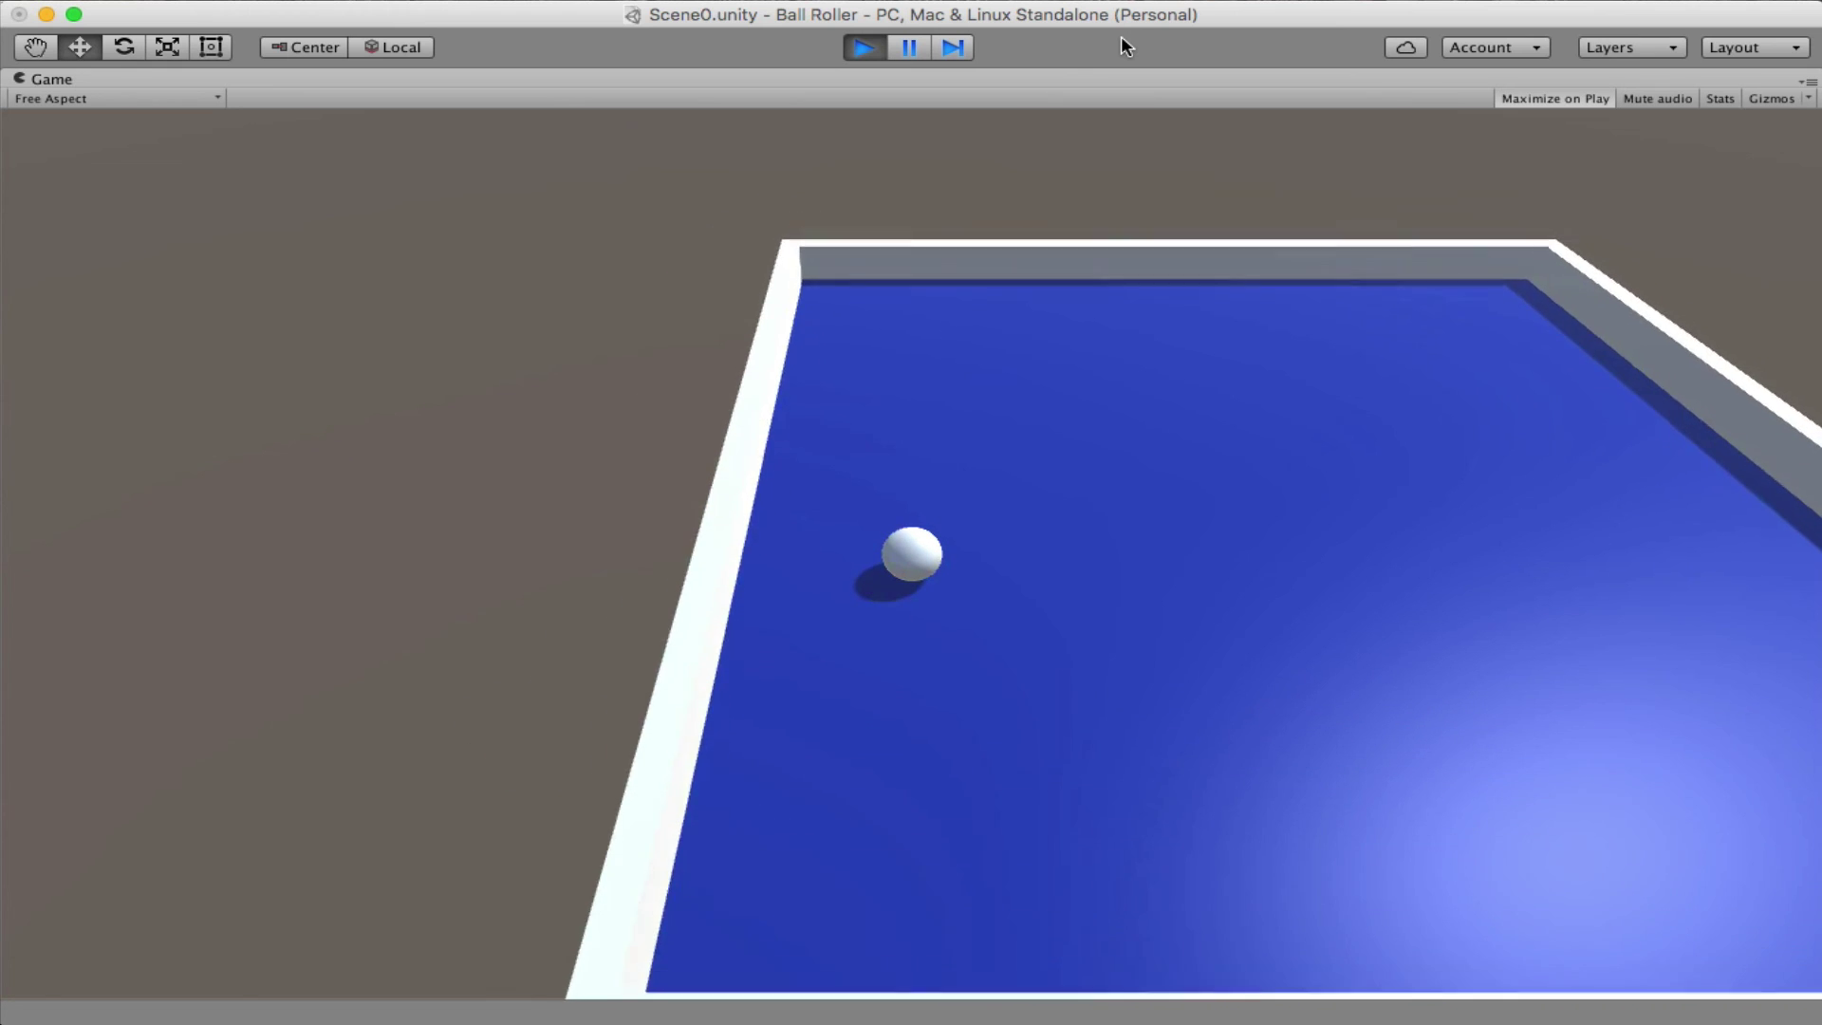
pyautogui.press('Left')
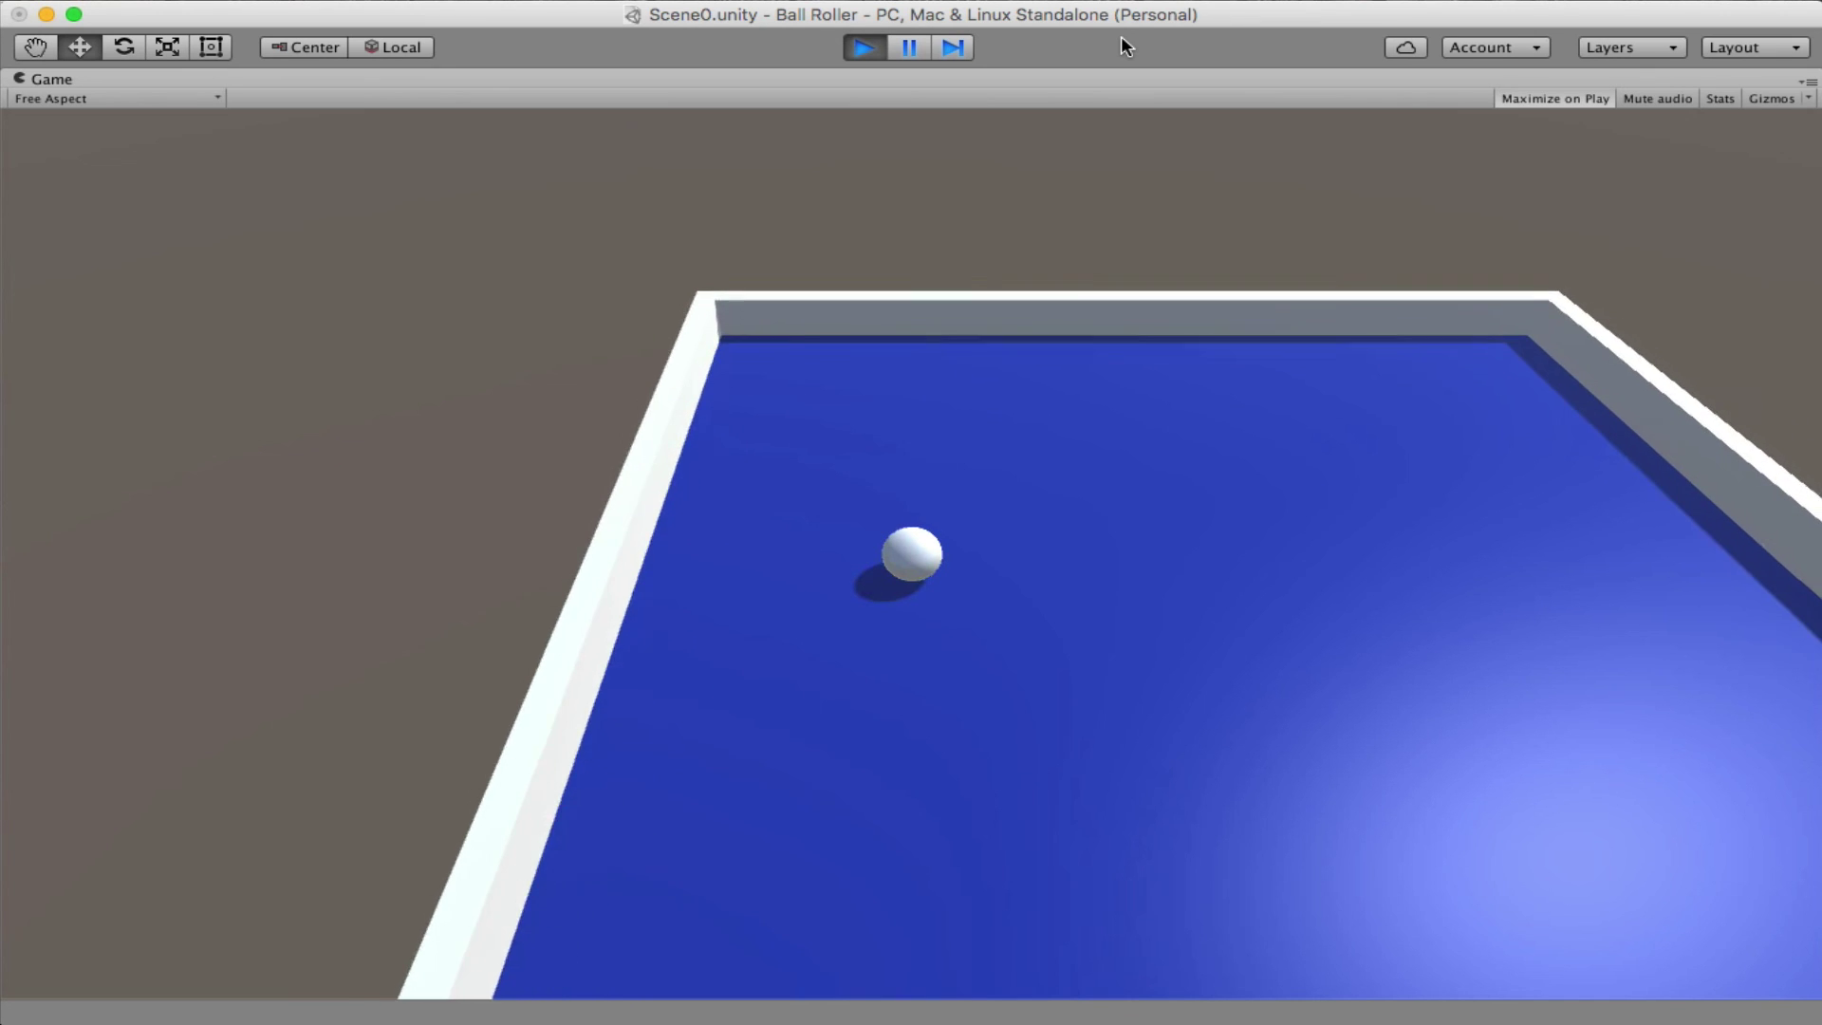
pyautogui.press('Down')
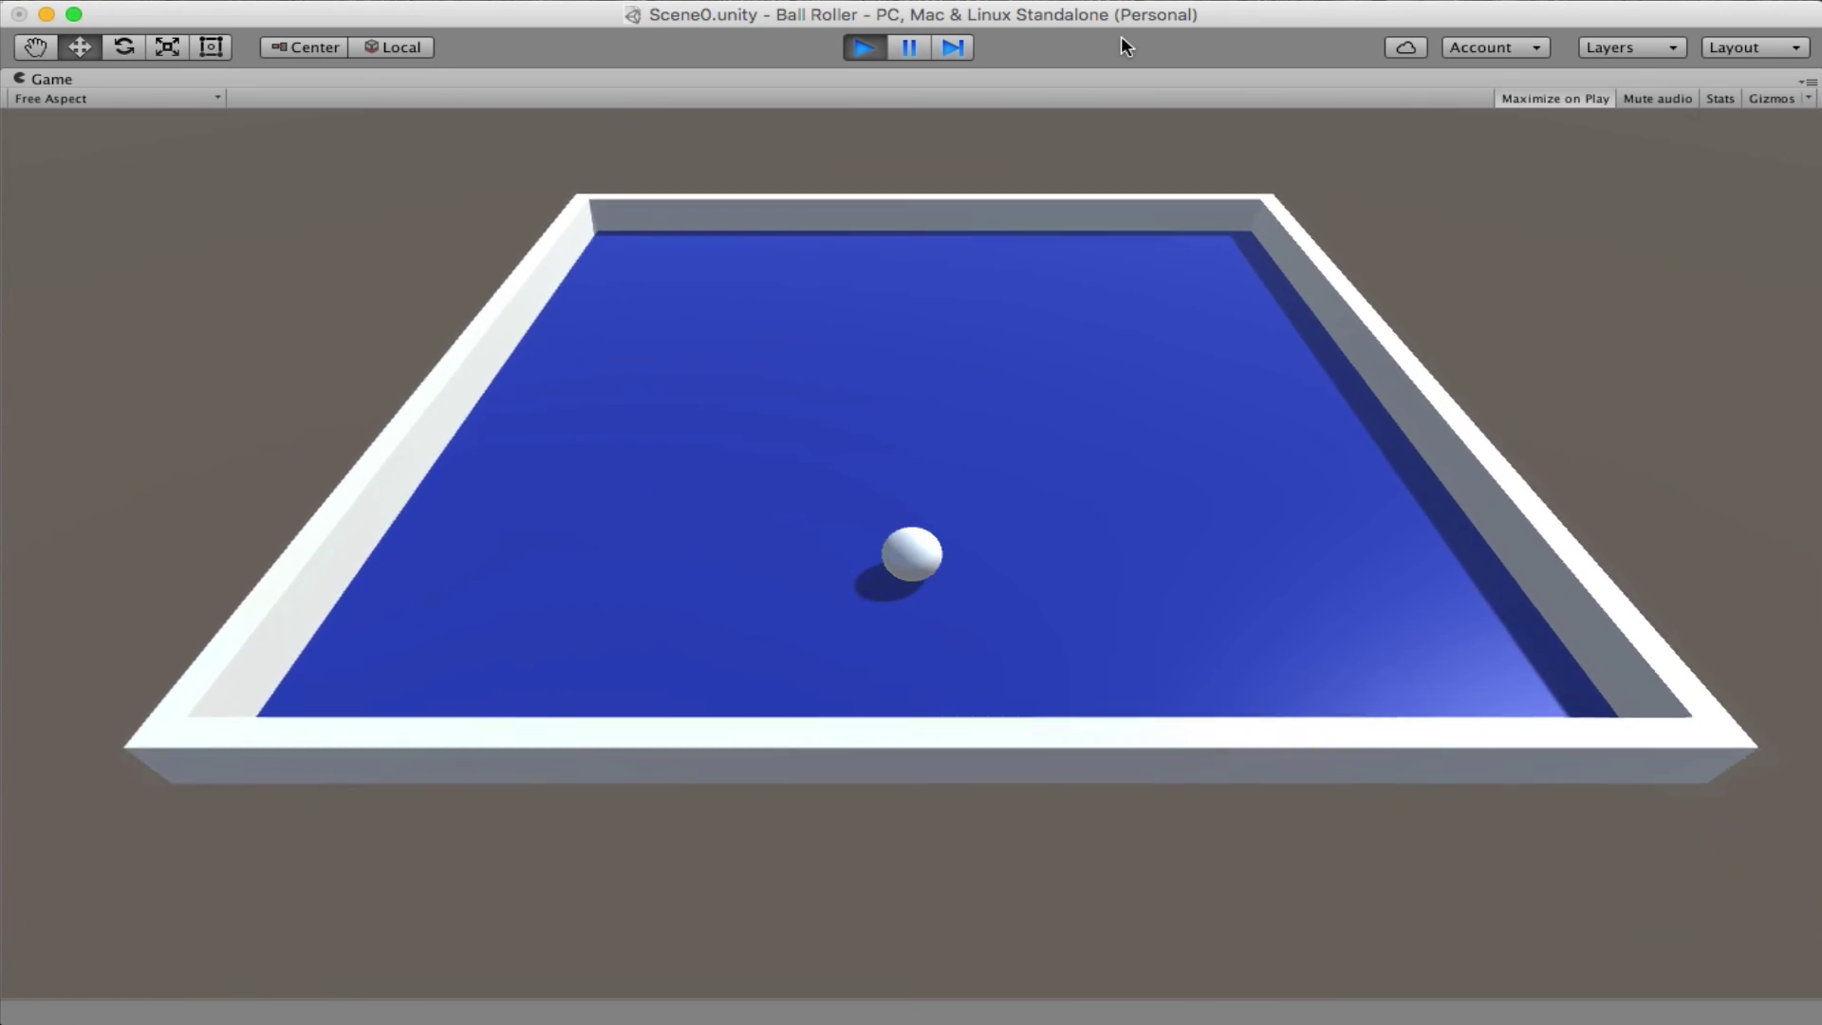
pyautogui.click(863, 47)
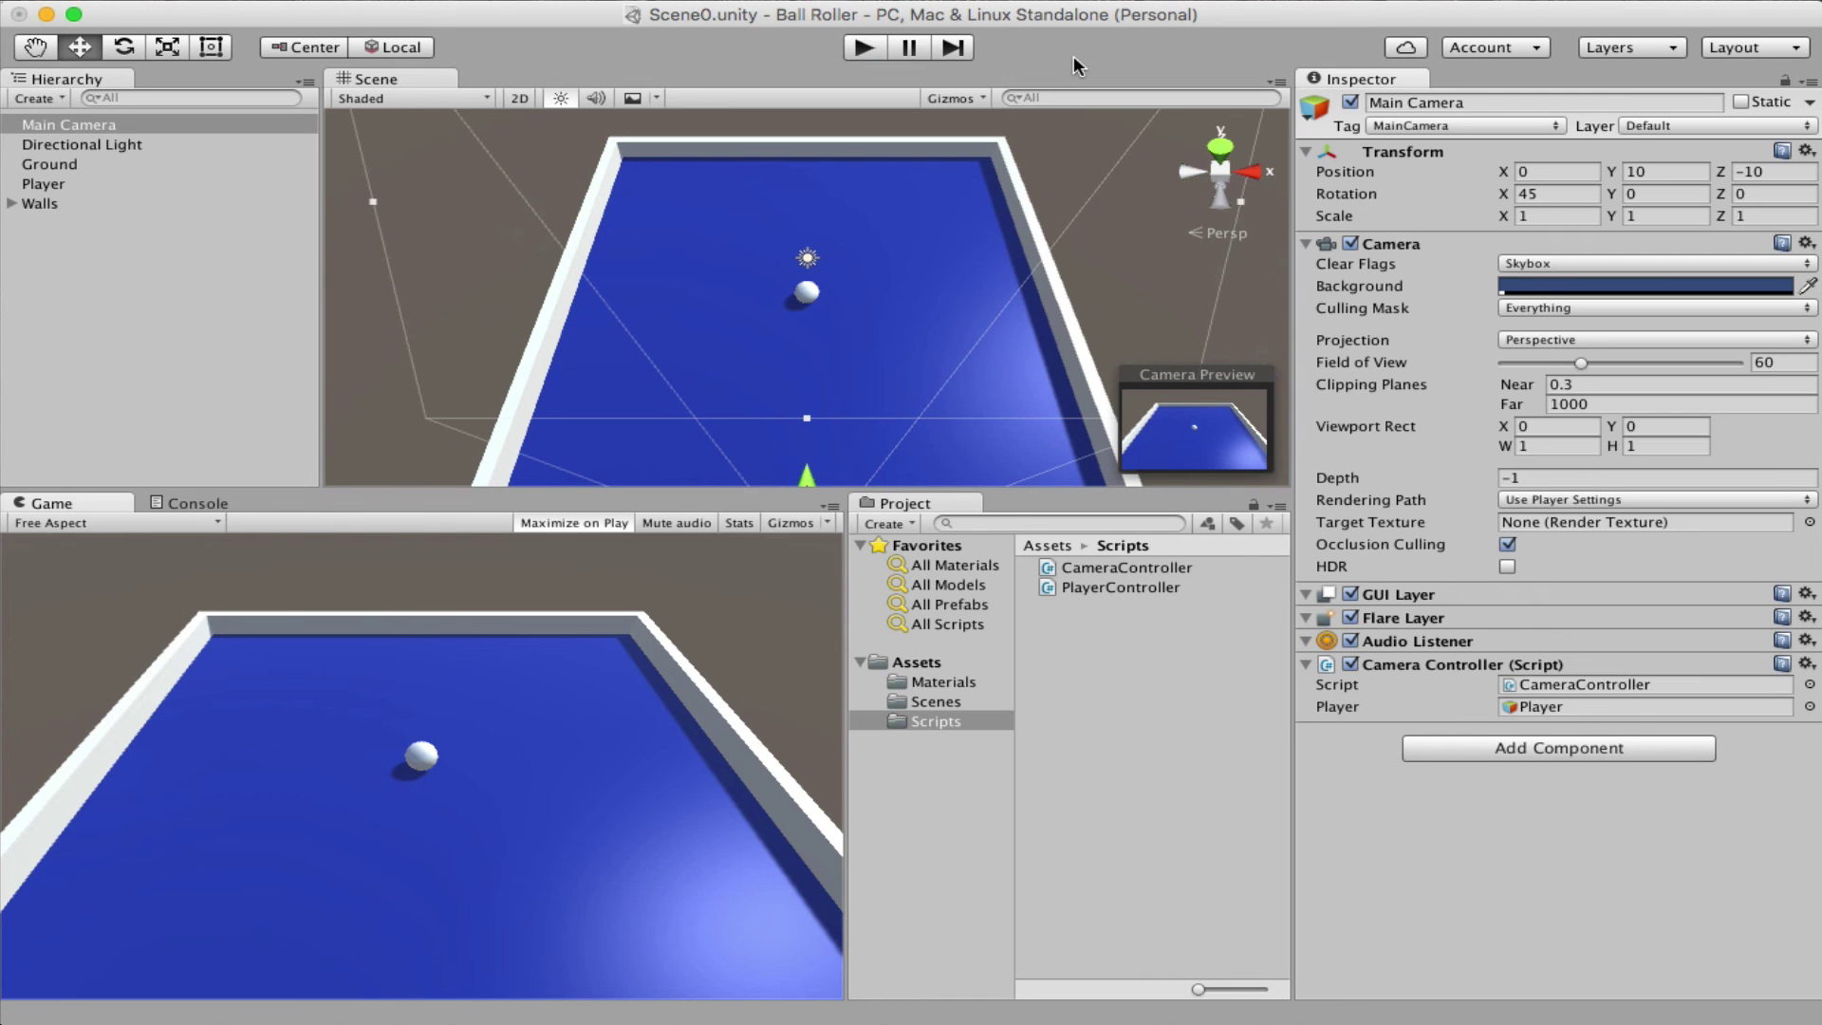